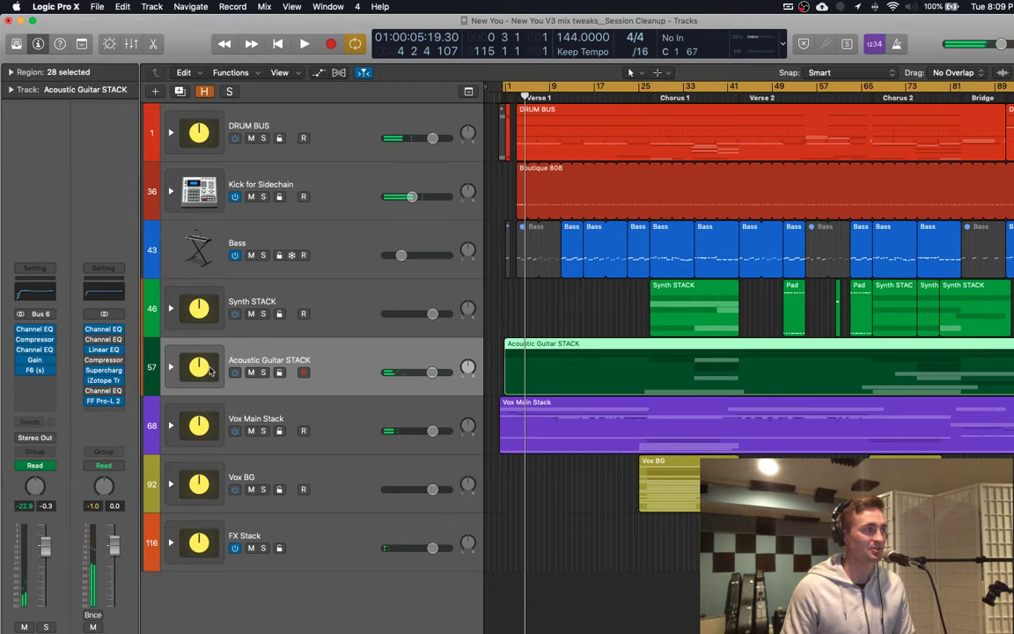
# Step: Expand the Acoustic Guitar STACK, solo only its Acoustic Guitar Left track, and start playback
pyautogui.click(171, 368)
pyautogui.press('s')
pyautogui.click(299, 422)
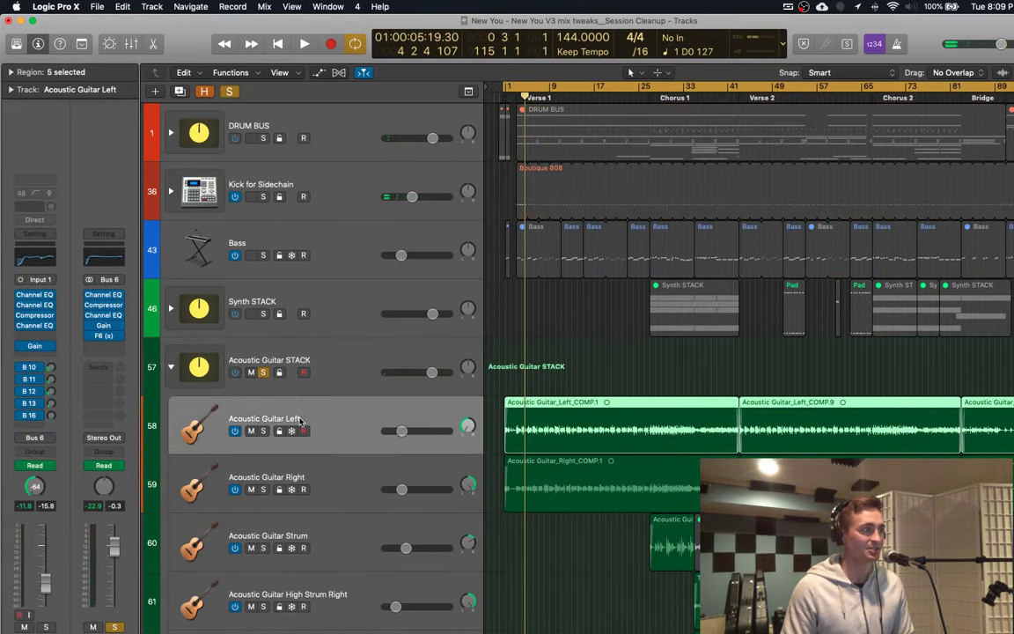
pyautogui.click(263, 373)
pyautogui.press('s')
pyautogui.press('space')
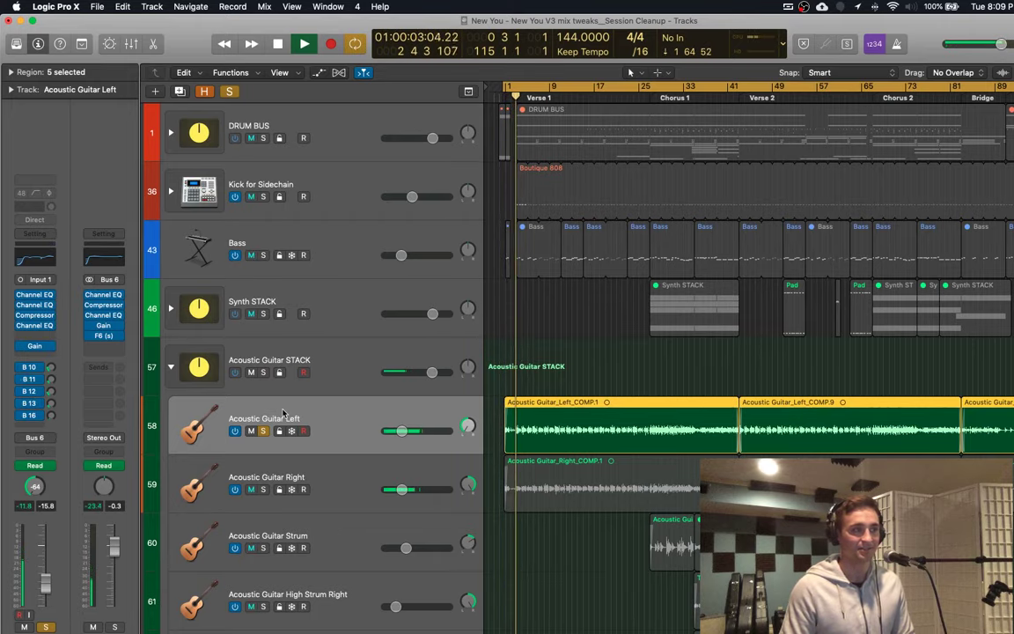
# Step: Add the Acoustic Guitar Right track to the solo during playback
pyautogui.scroll(-3, 282, 414)
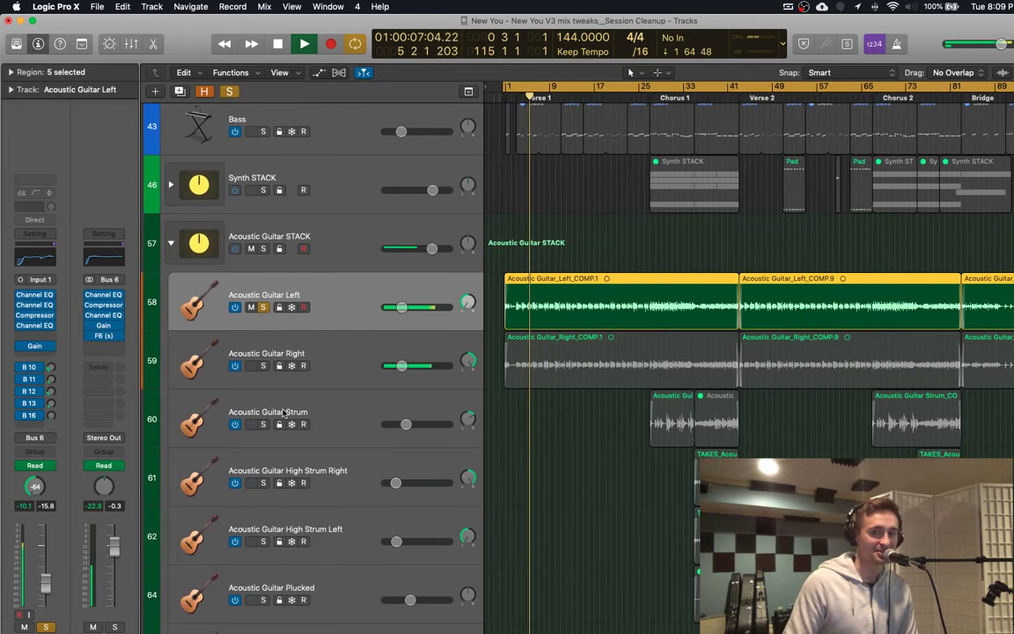
pyautogui.click(263, 367)
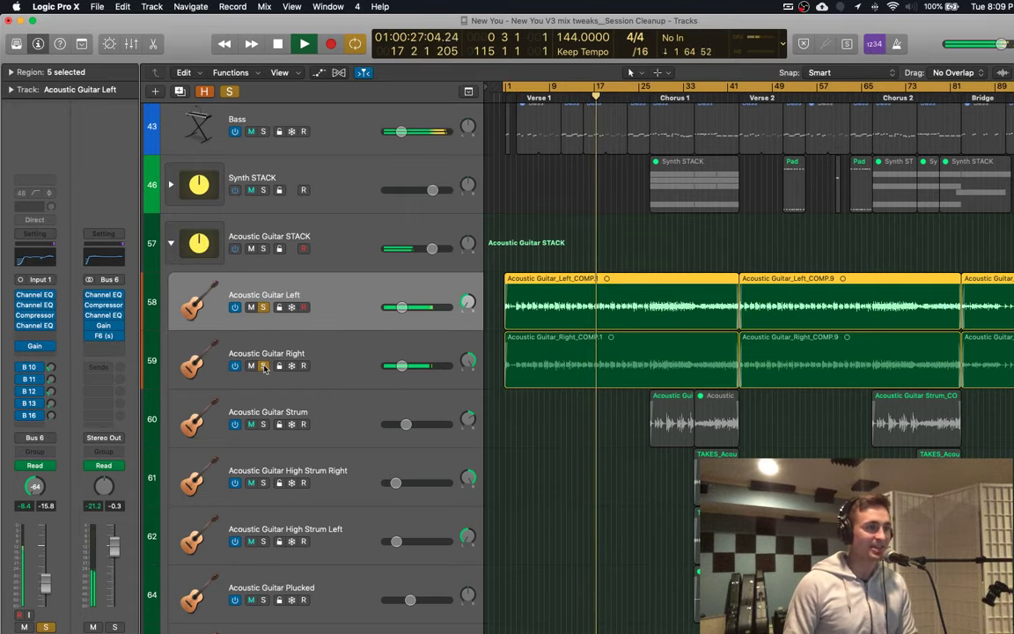
pyautogui.scroll(-2, 324, 385)
# Step: Expand the DRUM BUS stack, restart playback from the beginning of the song, and add the KICK track to the solo
pyautogui.scroll(5, 324, 386)
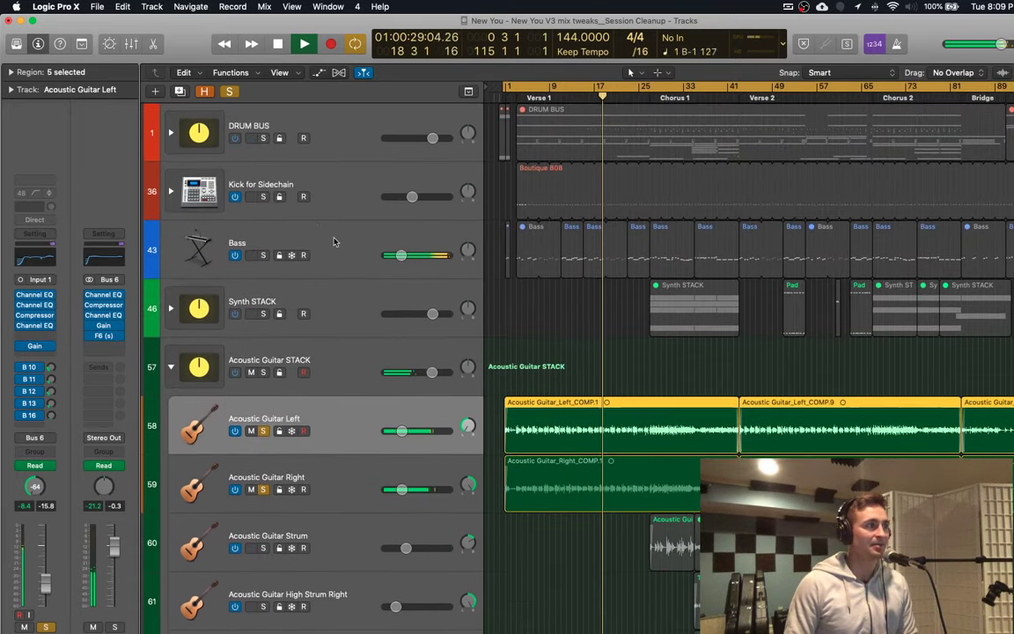
pyautogui.click(170, 132)
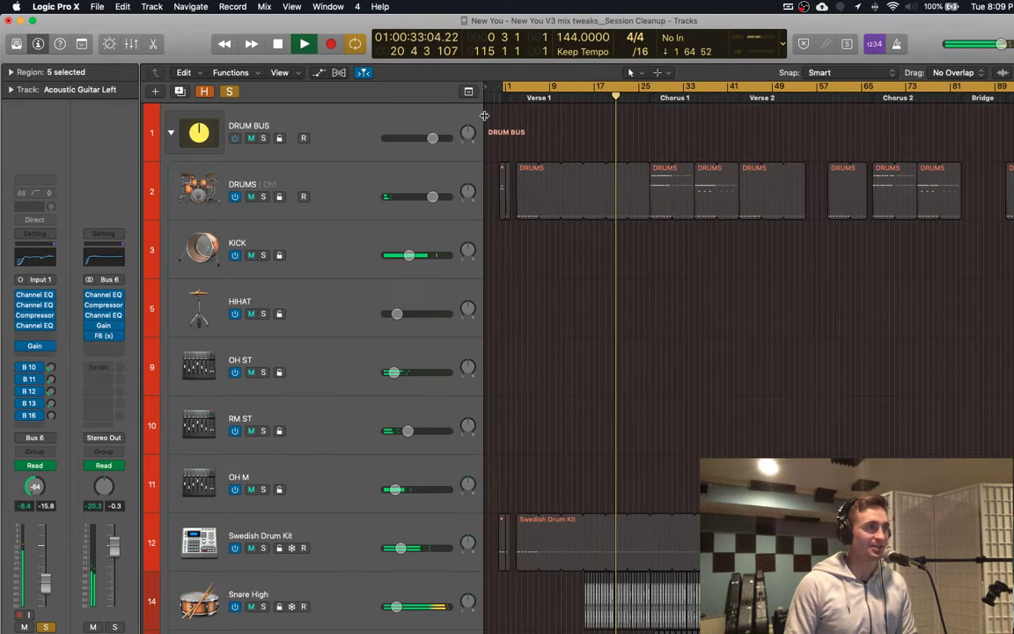
pyautogui.press('Return')
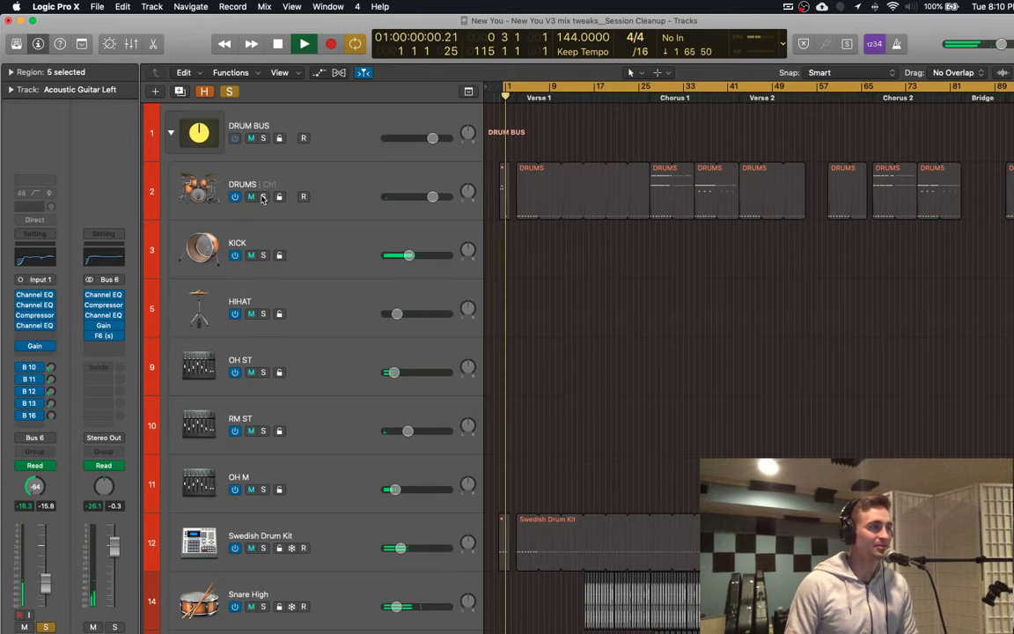
pyautogui.click(263, 256)
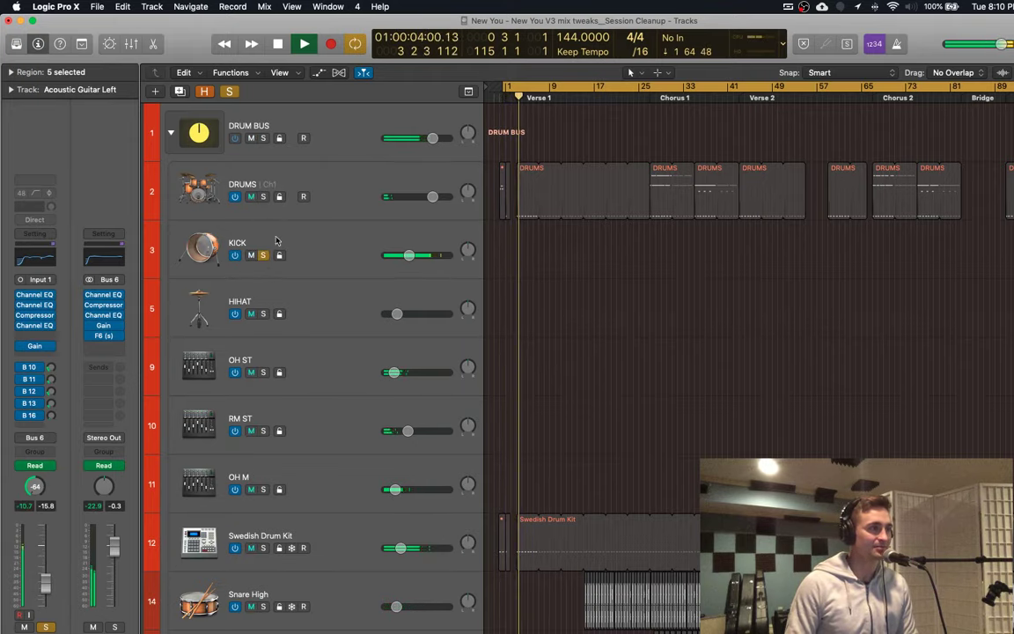
# Step: Add the Swedish Drum Kit track in the drum stack to the solo
pyautogui.scroll(-2, 282, 255)
pyautogui.scroll(-5, 284, 262)
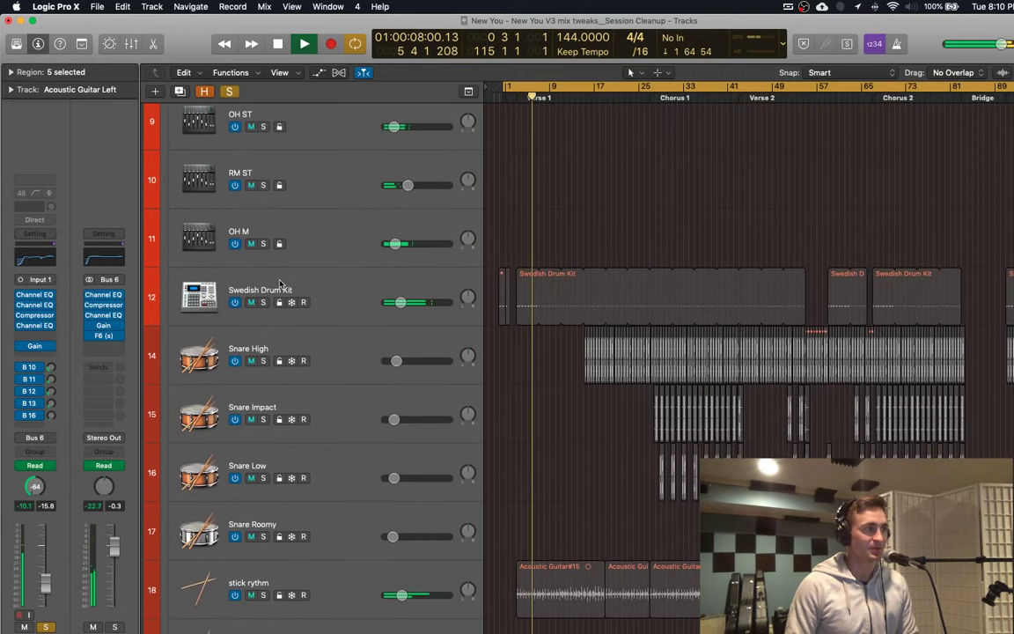
pyautogui.scroll(-1, 271, 296)
pyautogui.click(269, 292)
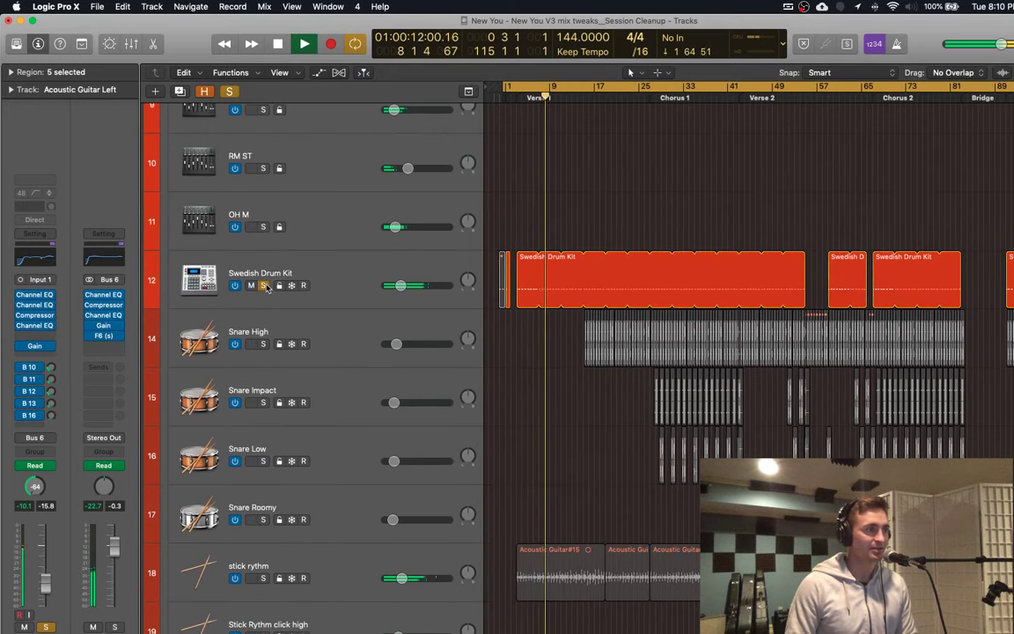
# Step: Add the stick rythm track to the solo and restart playback from the start of Verse 1
pyautogui.scroll(-10, 279, 277)
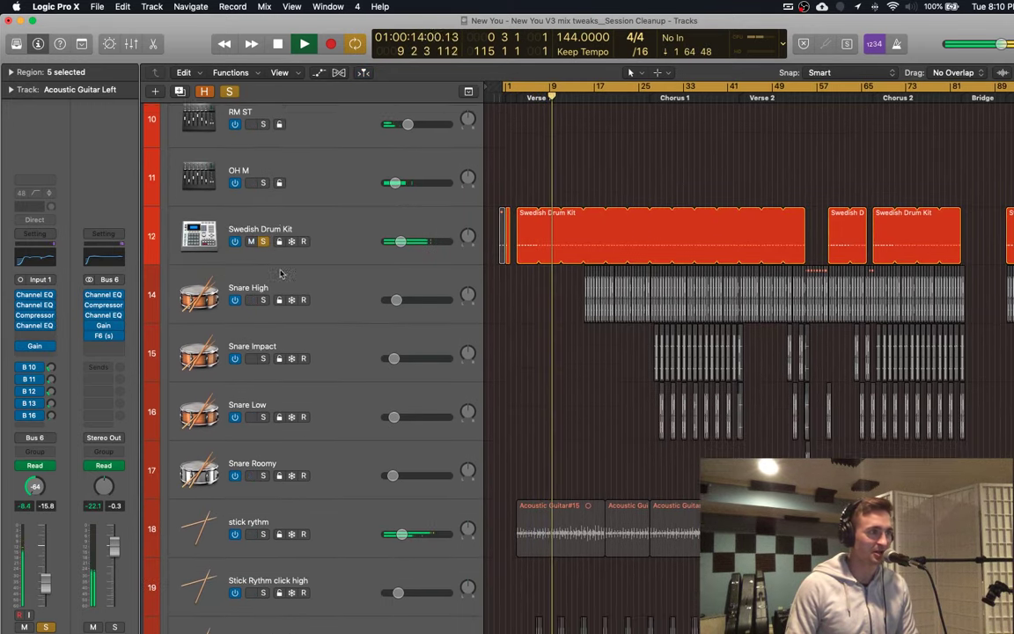
pyautogui.click(283, 373)
pyautogui.scroll(-3, 283, 373)
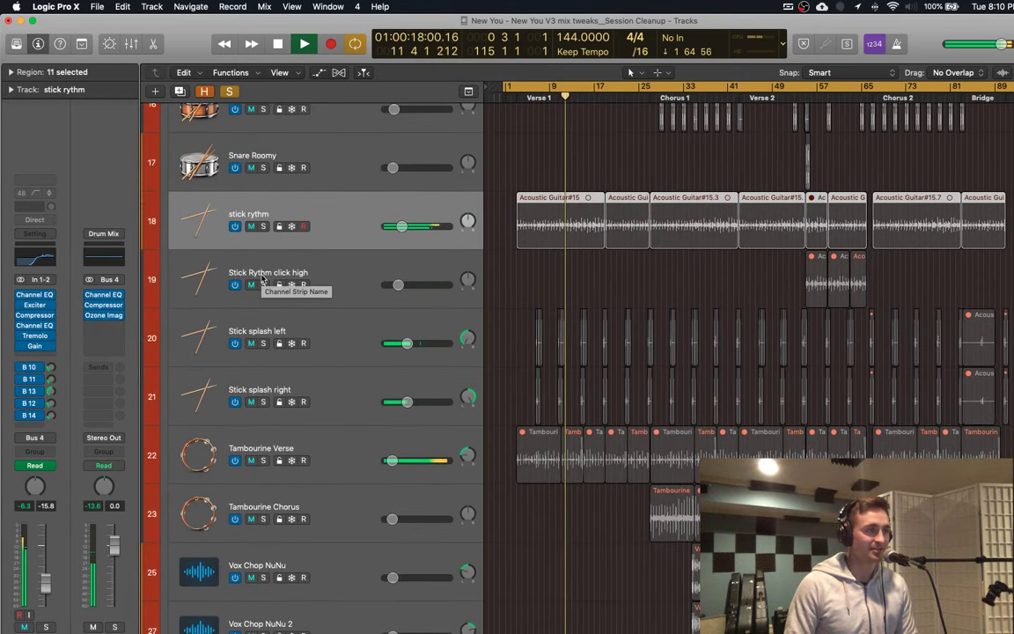
pyautogui.click(251, 228)
pyautogui.click(263, 227)
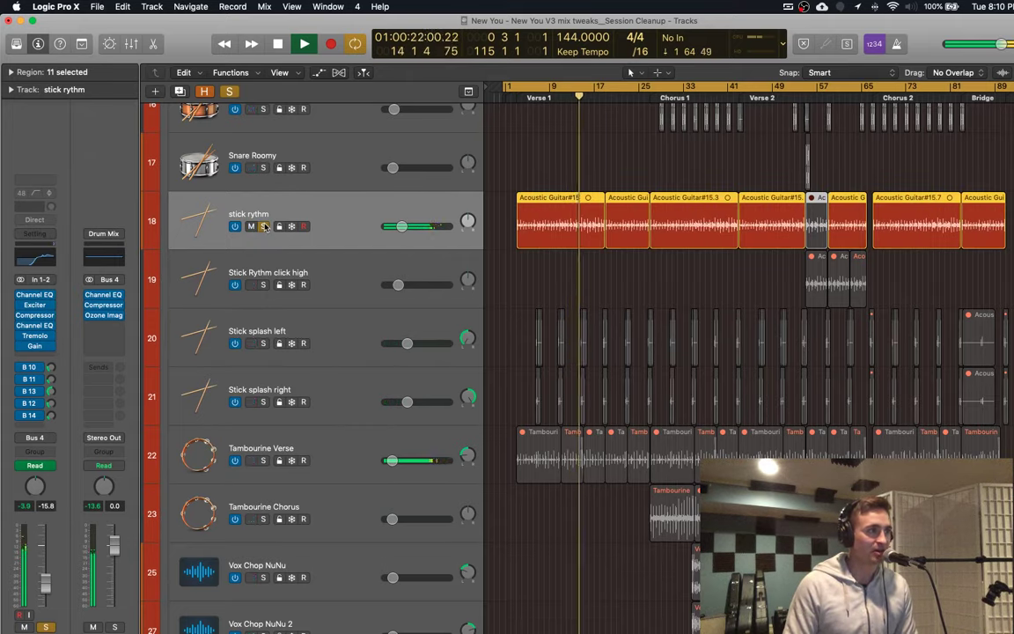
pyautogui.press('s')
pyautogui.press('s')
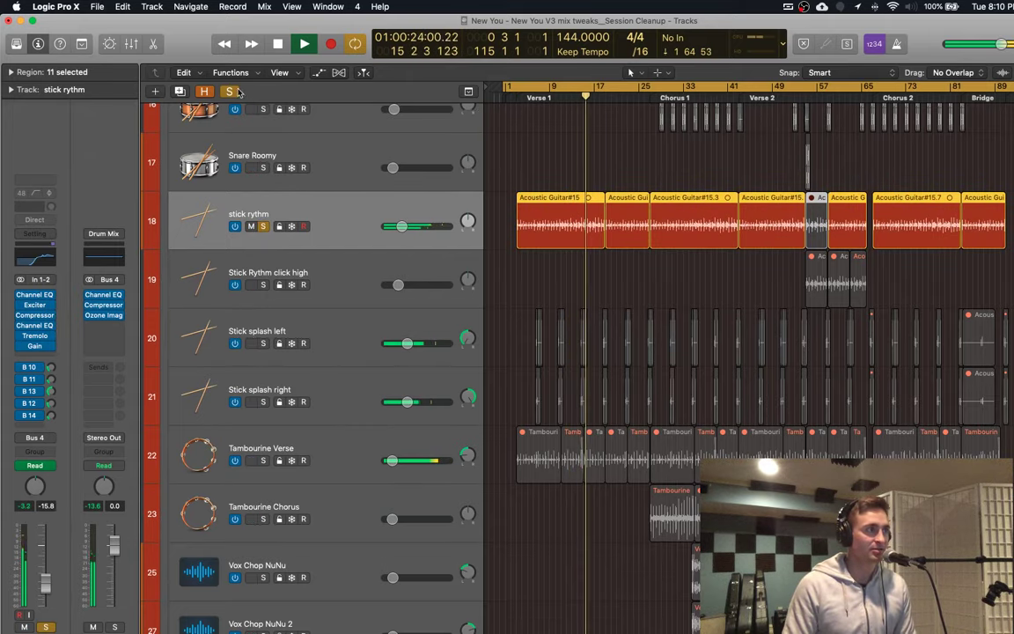
pyautogui.click(230, 91)
pyautogui.click(262, 226)
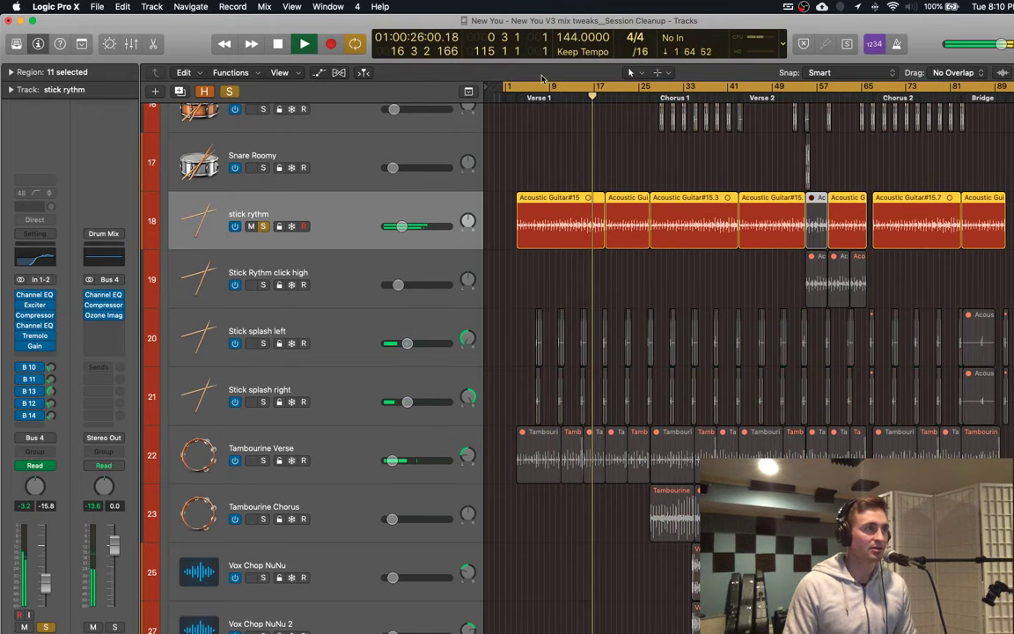
pyautogui.click(522, 98)
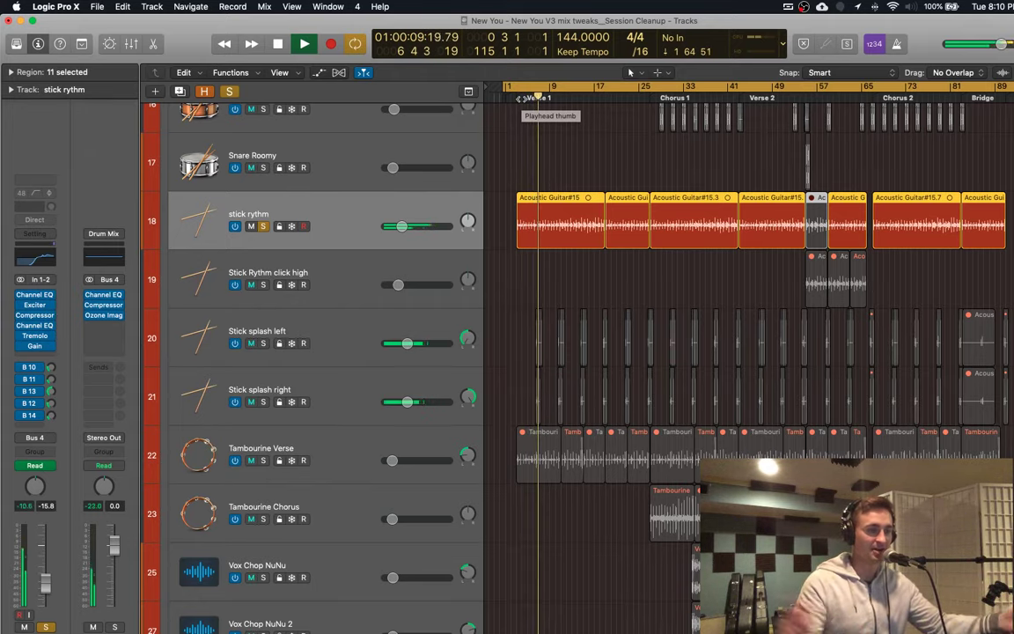
# Step: Inspect the Tremolo plug-in on the stick rythm track, bypassing and re-enabling it to compare the sound, and close its window
pyautogui.click(31, 336)
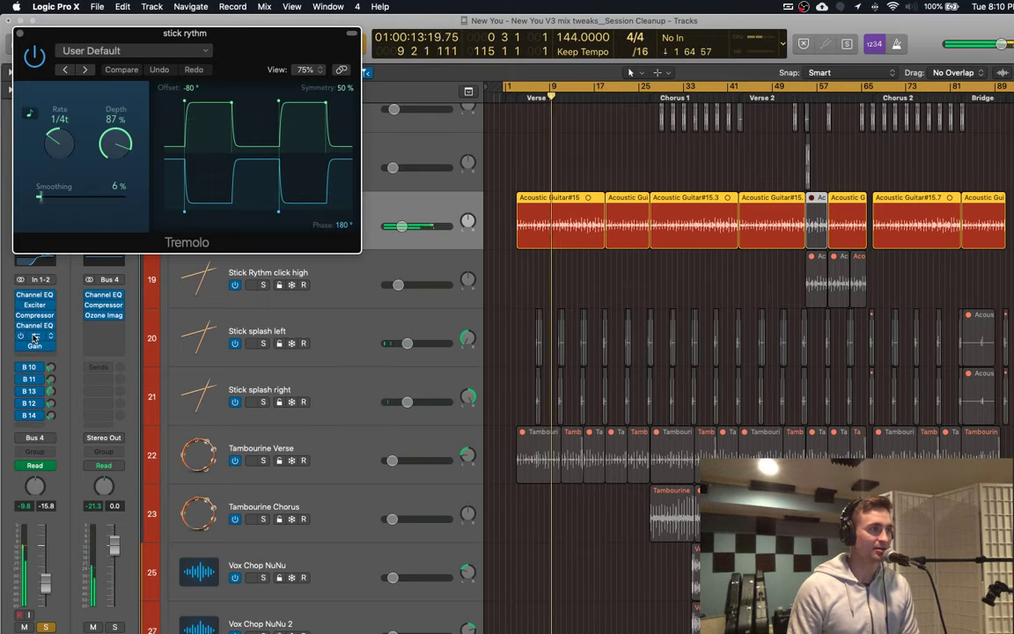
pyautogui.moveTo(265, 41); pyautogui.dragTo(587, 35)
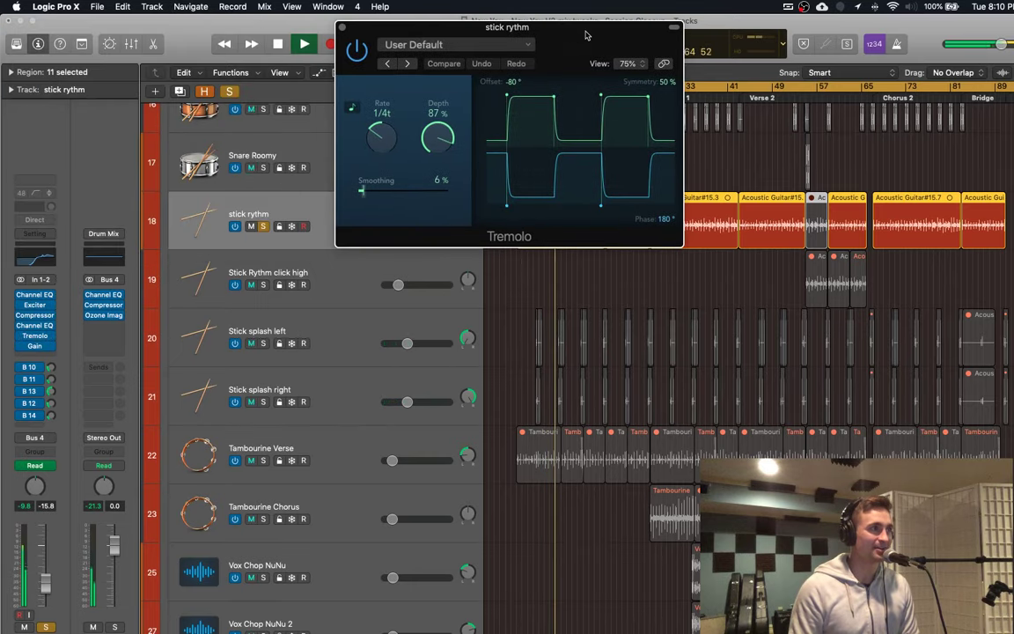
pyautogui.click(20, 338)
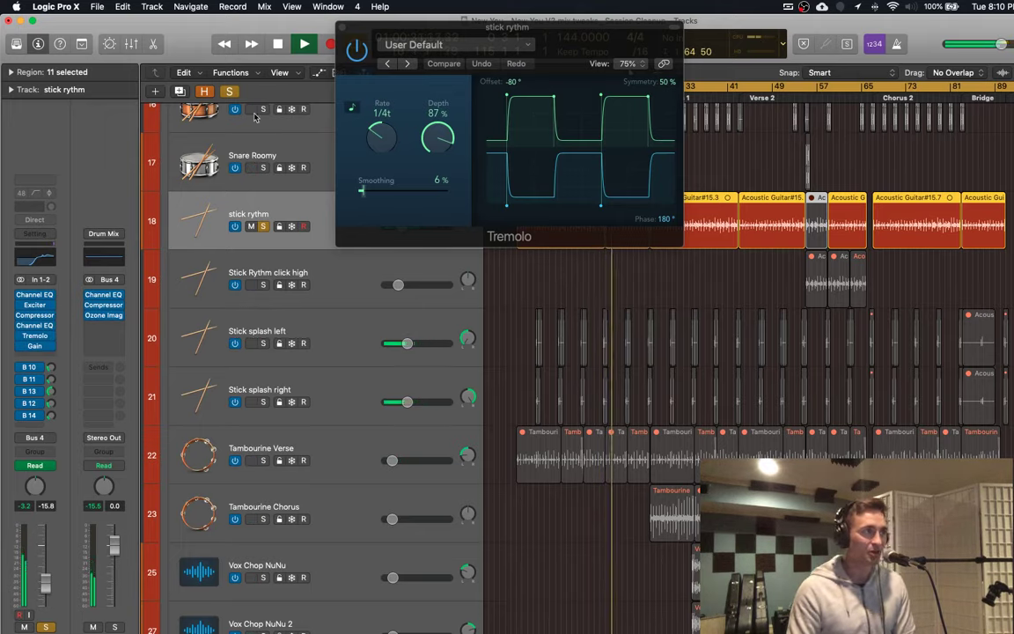
pyautogui.click(342, 28)
# Step: Add the Stick splash left, Stick splash right, Tambourine Verse and Tambourine Chorus tracks to the solo
pyautogui.scroll(-5, 301, 247)
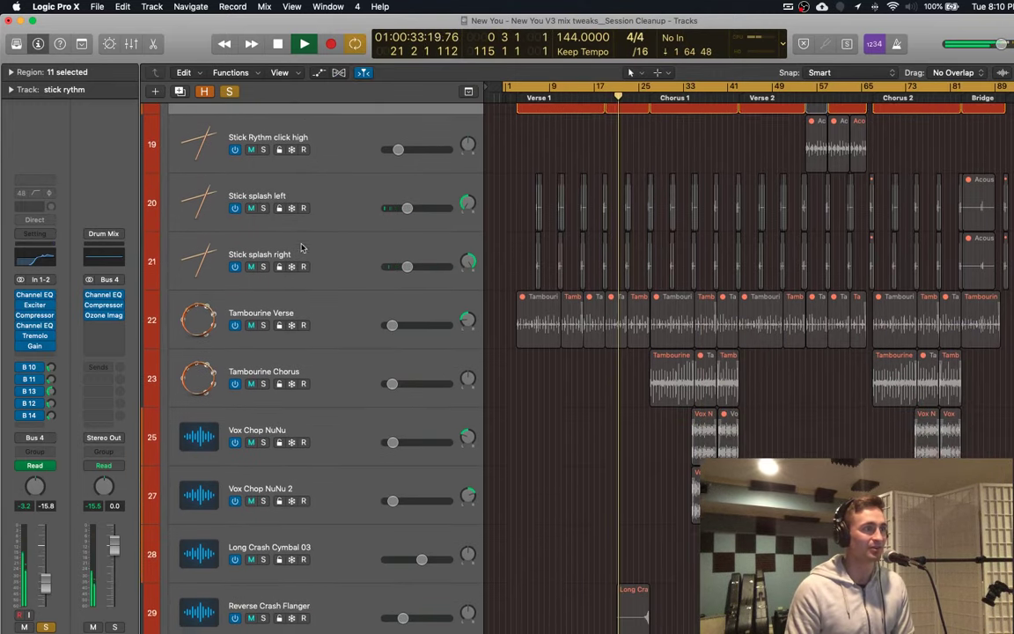
pyautogui.click(263, 202)
pyautogui.click(263, 260)
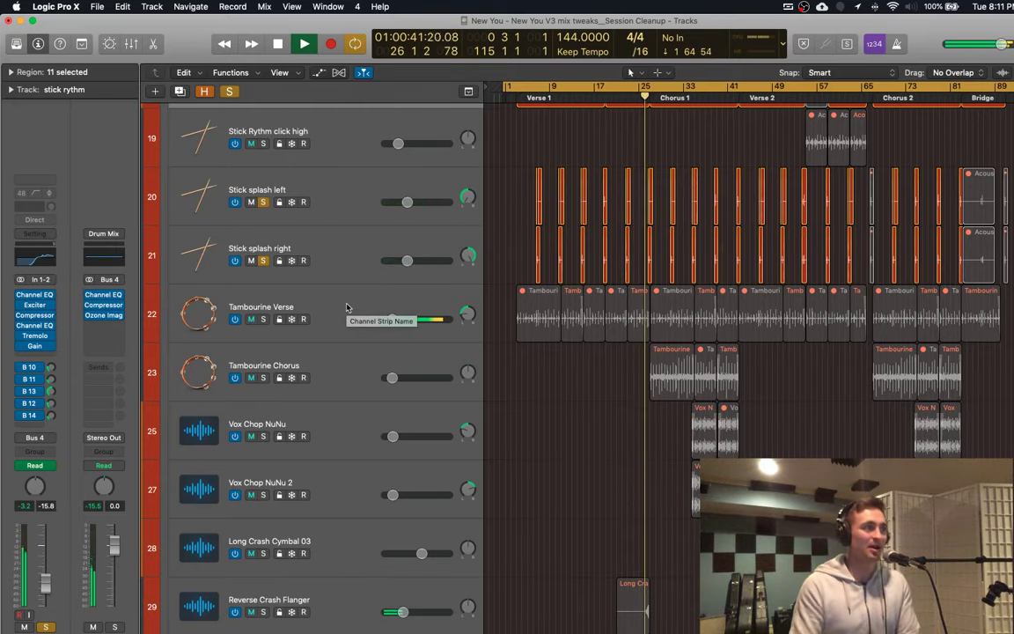
pyautogui.click(262, 319)
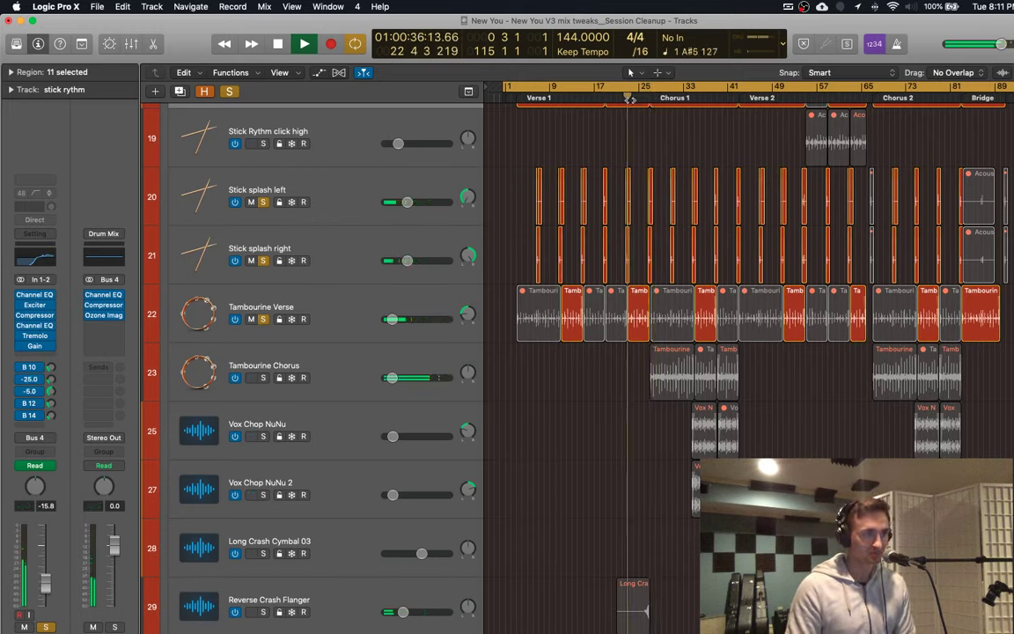
pyautogui.click(264, 378)
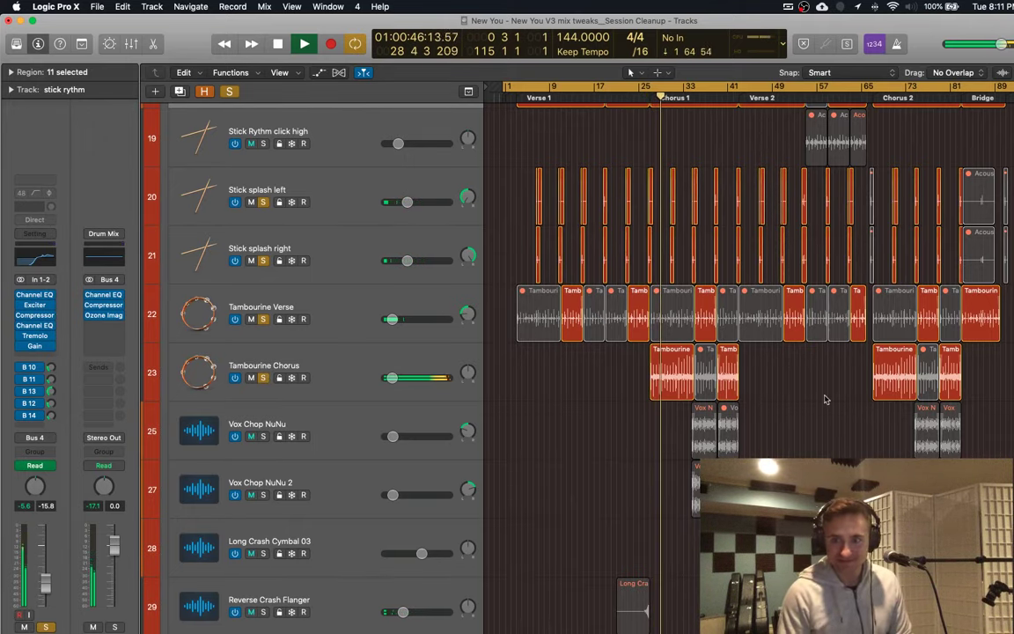
# Step: Clear all active solos so the full mix plays around Chorus 1
pyautogui.scroll(-5, 581, 352)
pyautogui.scroll(-5, 841, 310)
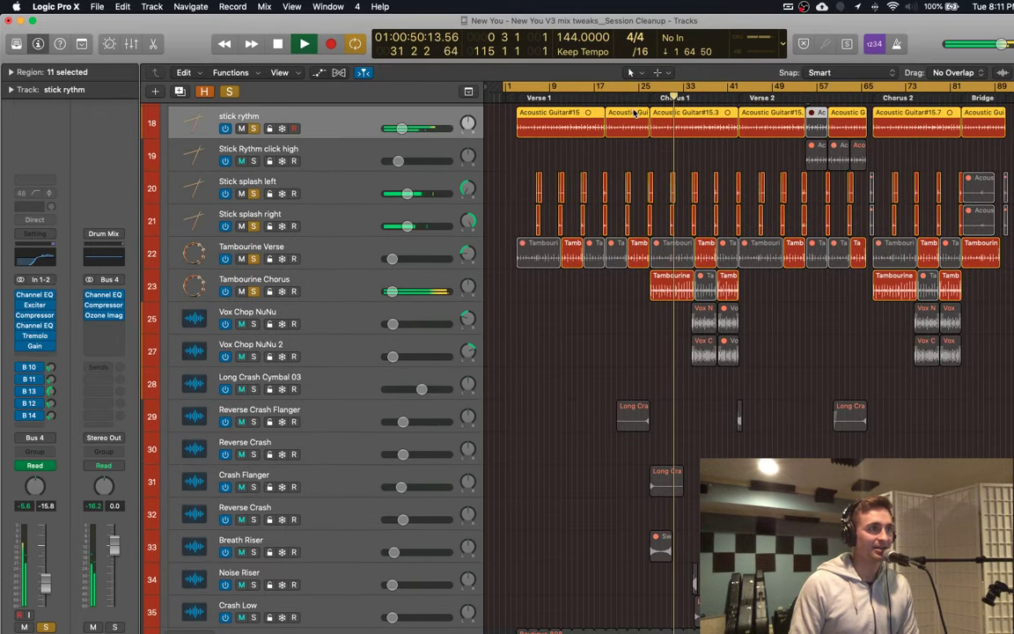
pyautogui.click(231, 92)
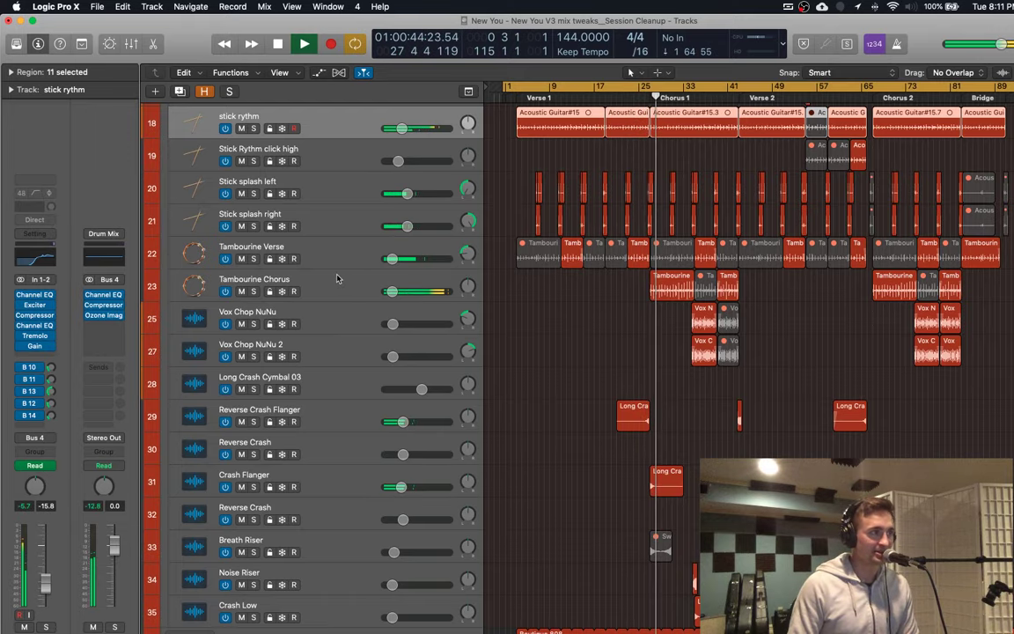
# Step: Expand the Vox Main Stack and solo the whole stack during playback
pyautogui.scroll(-12, 327, 291)
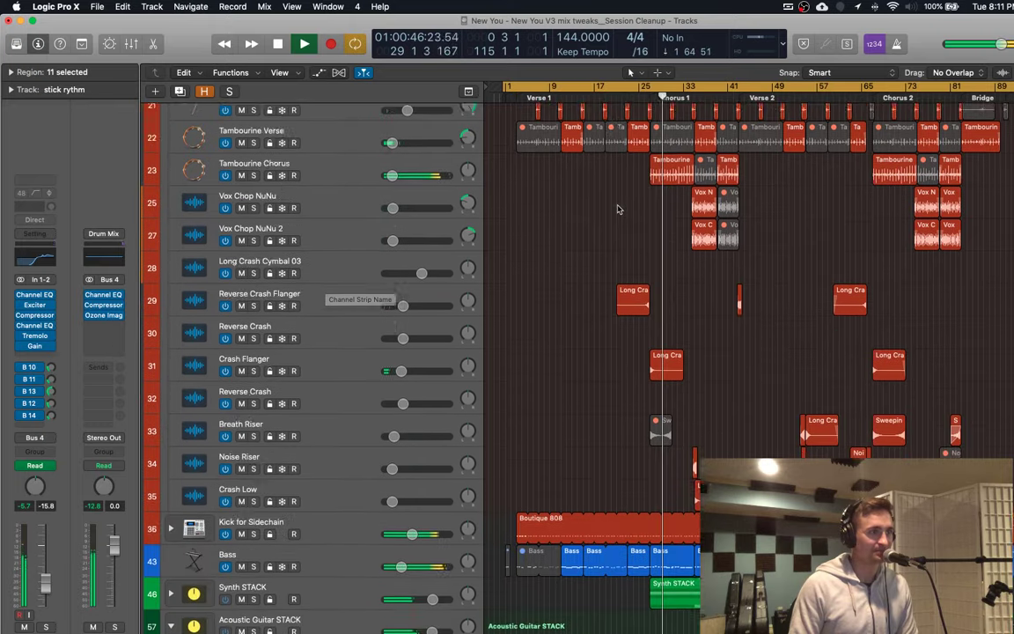
pyautogui.scroll(-2, 343, 379)
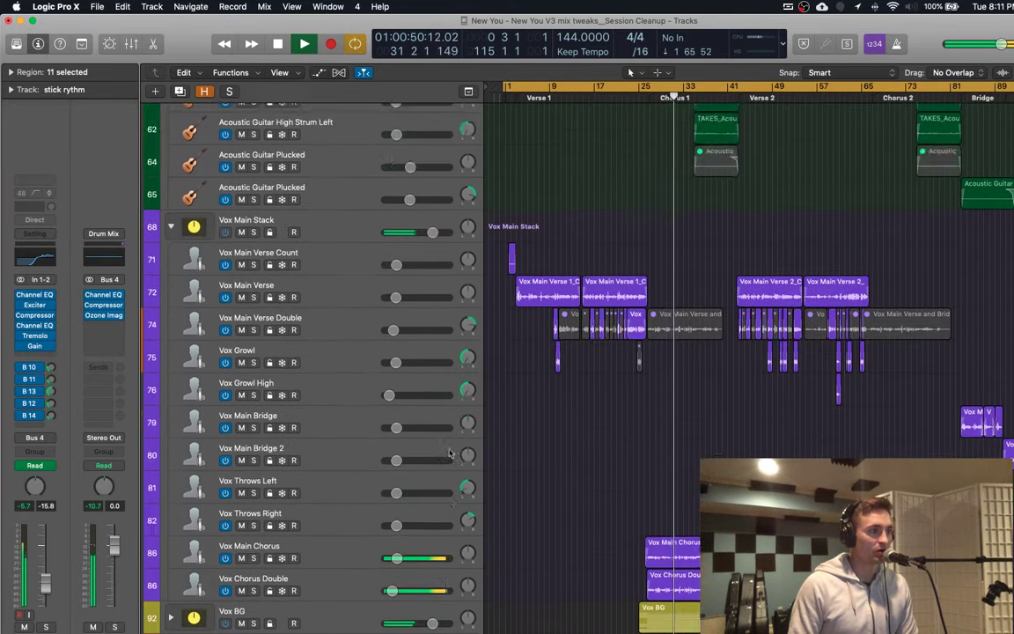
pyautogui.scroll(-3, 449, 453)
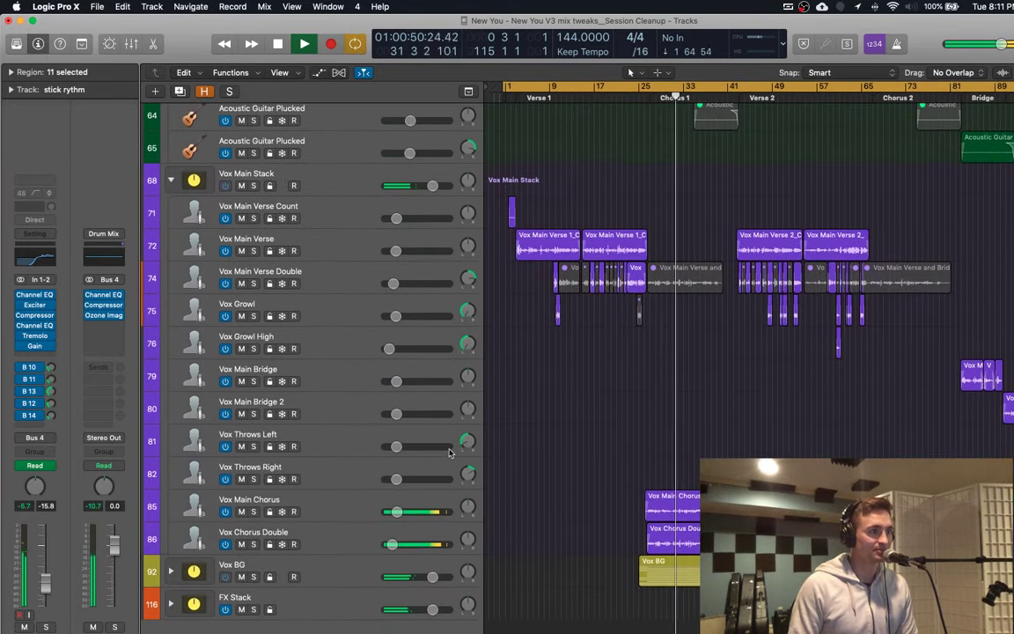
pyautogui.click(299, 175)
pyautogui.press('s')
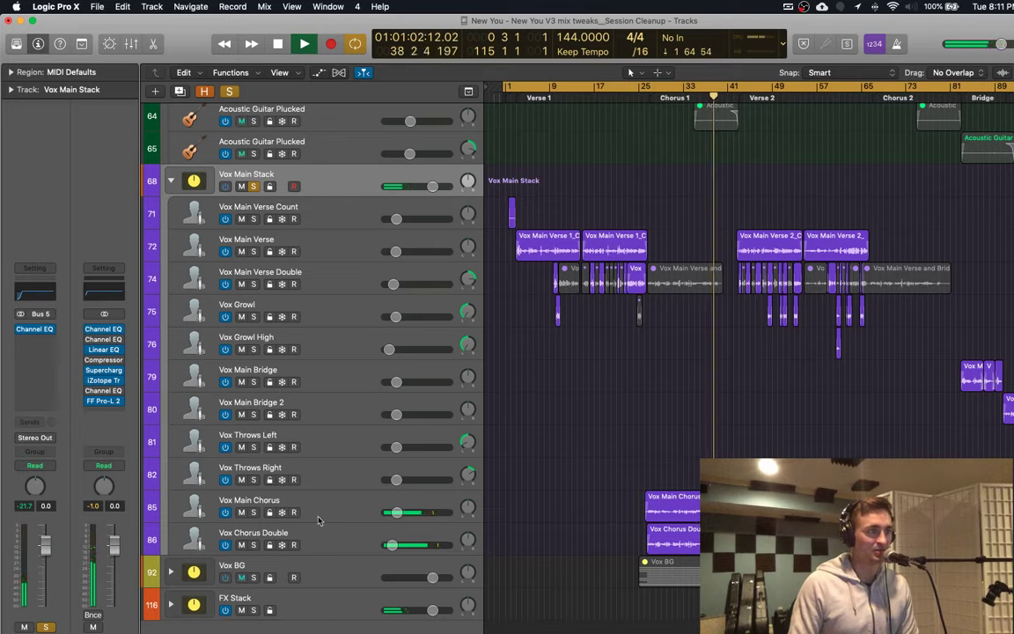
# Step: Compare the chorus vocals from the start of Chorus 1 with the Vox Chorus Double track muted, and unmute it
pyautogui.click(241, 544)
pyautogui.click(649, 95)
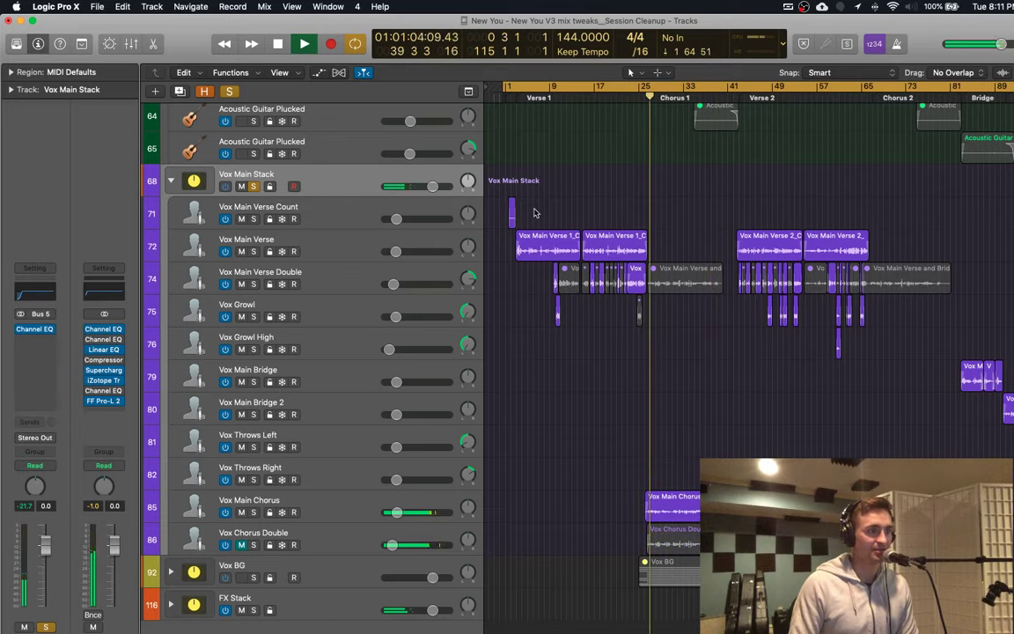
pyautogui.click(242, 545)
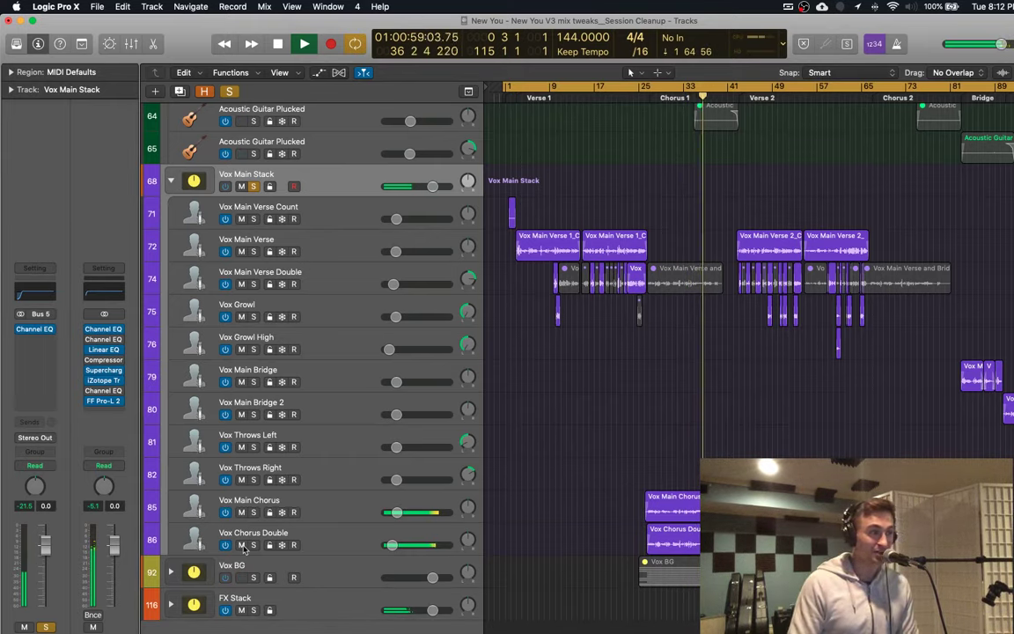
# Step: Clear the Vox Main Stack solo and play the full mix from about bar 33 in Chorus 1, zoomed in on the timeline
pyautogui.scroll(5, 244, 550)
pyautogui.scroll(-4, 245, 549)
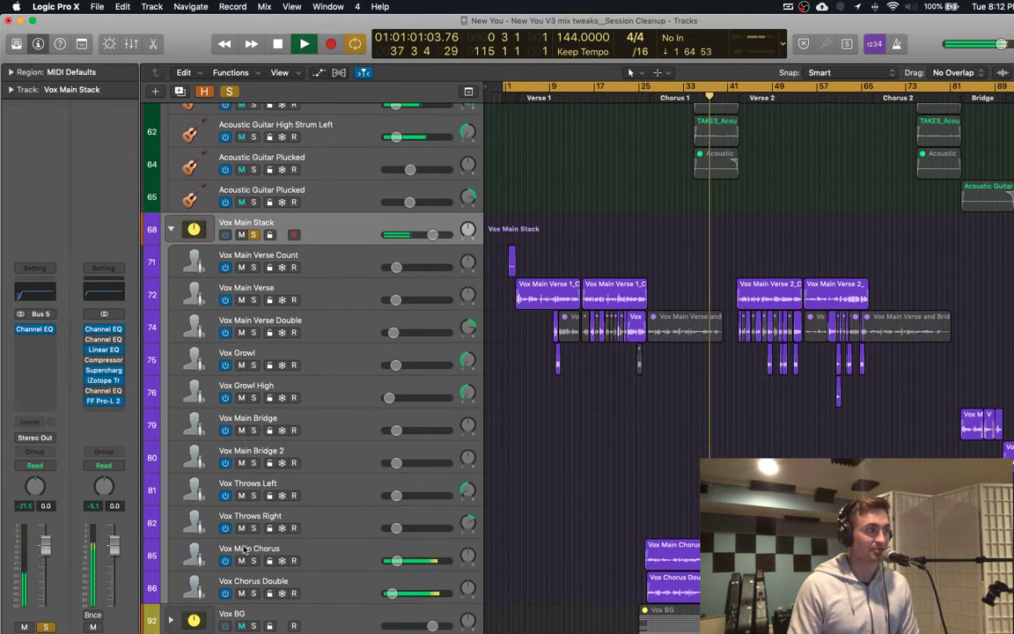
pyautogui.scroll(-2, 245, 549)
pyautogui.press('e')
pyautogui.press('e')
pyautogui.scroll(8, 245, 549)
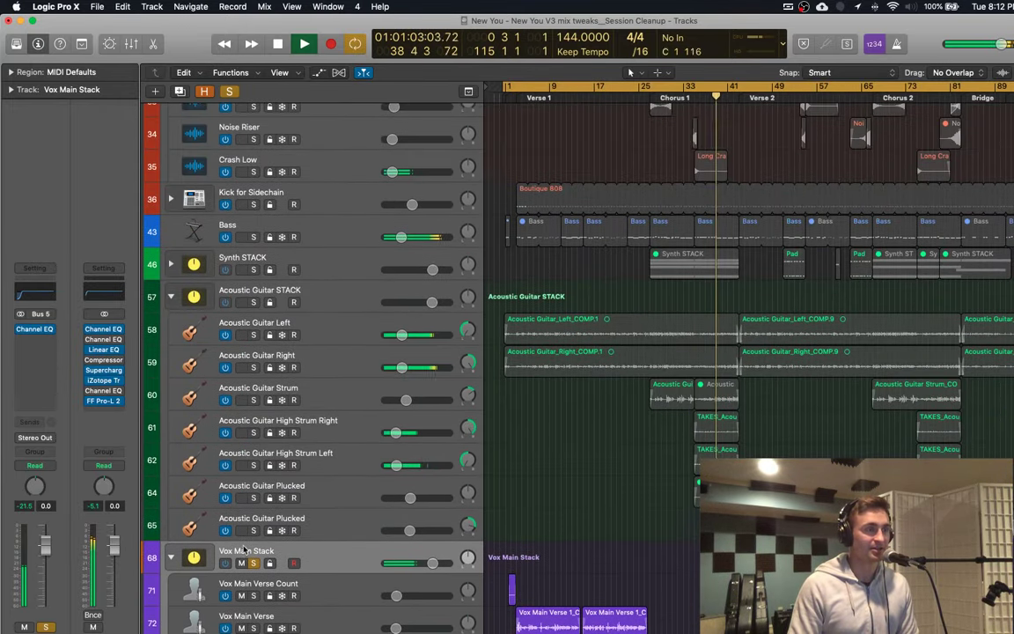
pyautogui.scroll(1, 245, 550)
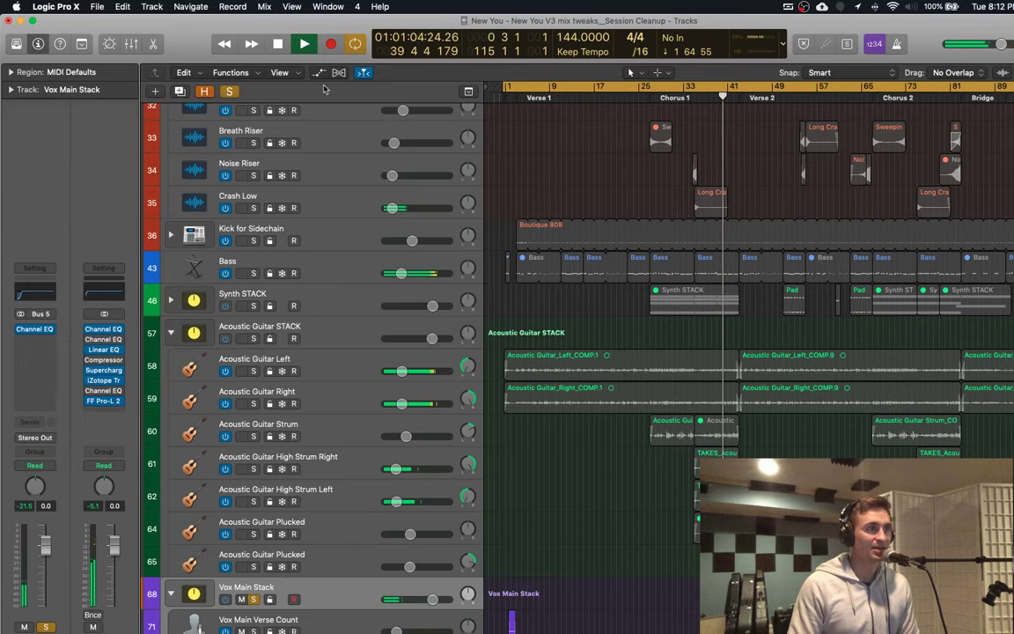
pyautogui.click(683, 96)
pyautogui.press('super+Right')
pyautogui.press('super+Right')
pyautogui.press('super+Right')
pyautogui.scroll(1, 683, 96)
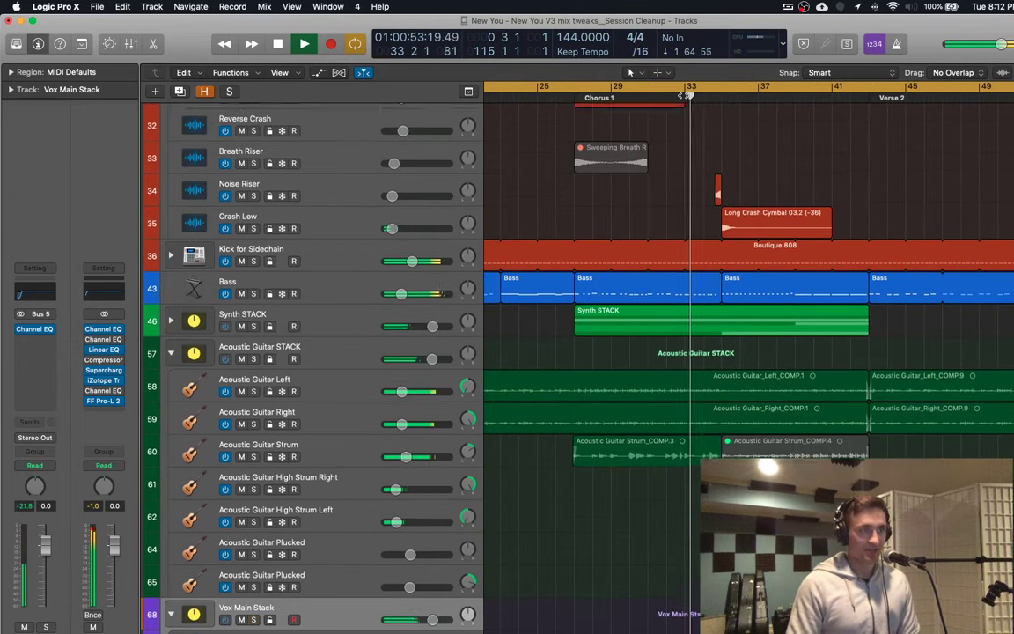
# Step: Solo the Vox Chop NuNu and Vox Chop NuNu 2 tracks and play them from about bar 34 in Chorus 1
pyautogui.scroll(10, 528, 212)
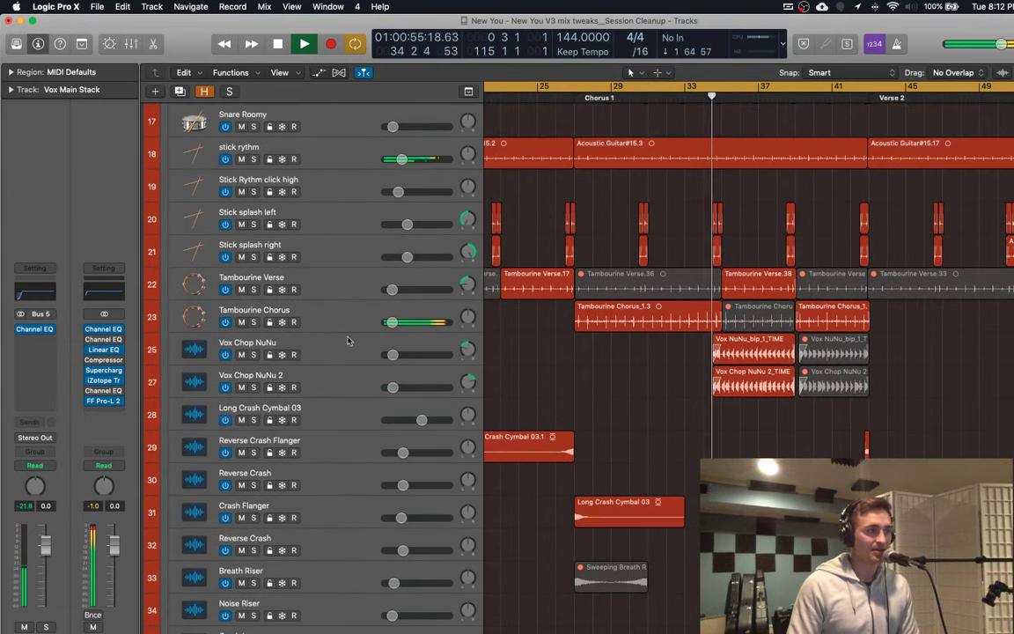
pyautogui.click(340, 346)
pyautogui.keyDown('shift'); pyautogui.click(338, 375); pyautogui.keyUp('shift')
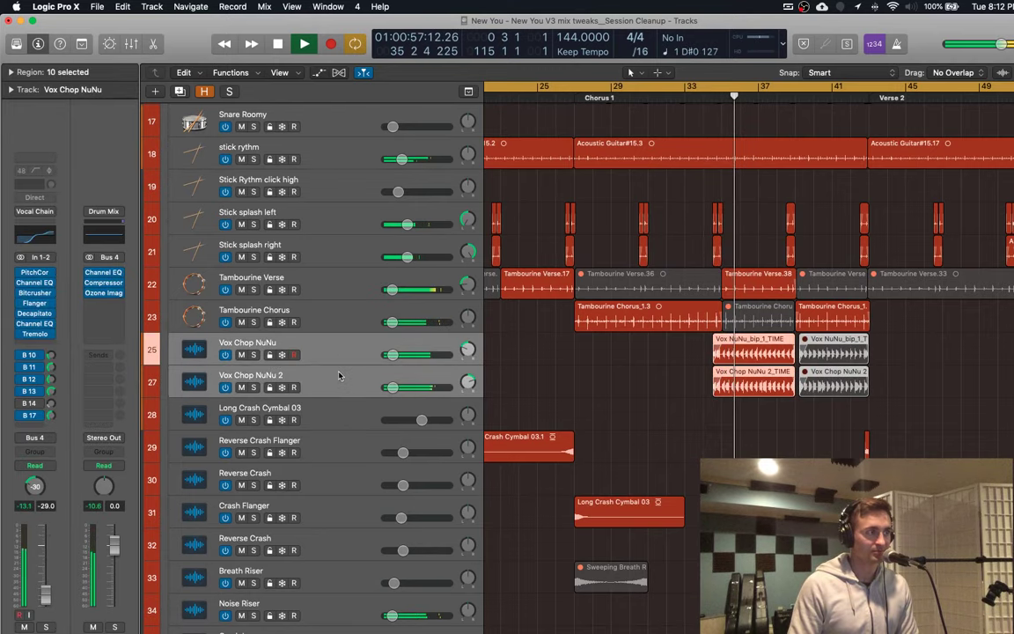
pyautogui.press('s')
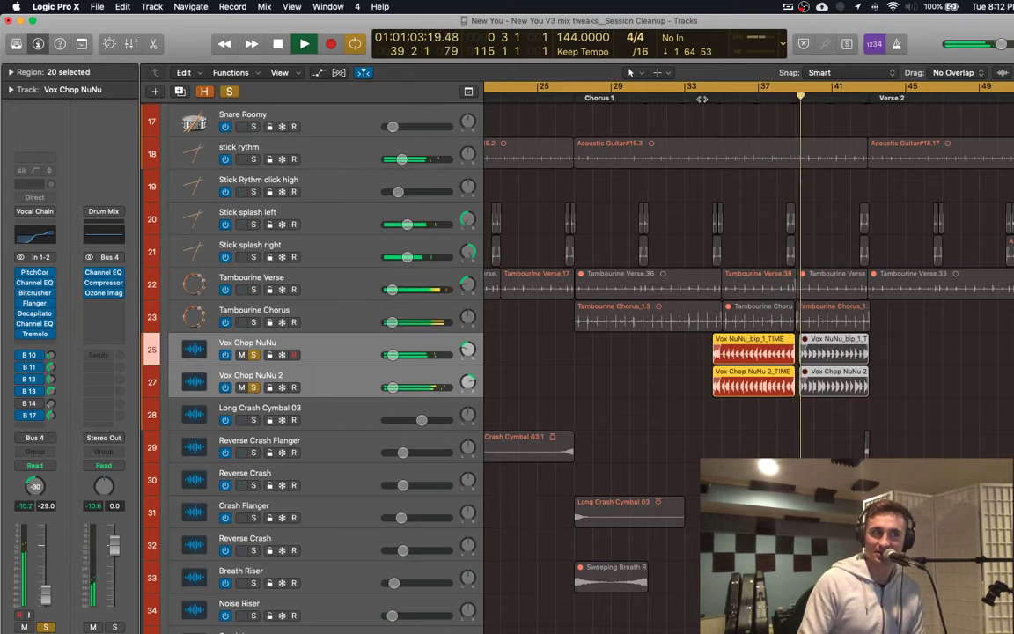
pyautogui.click(703, 99)
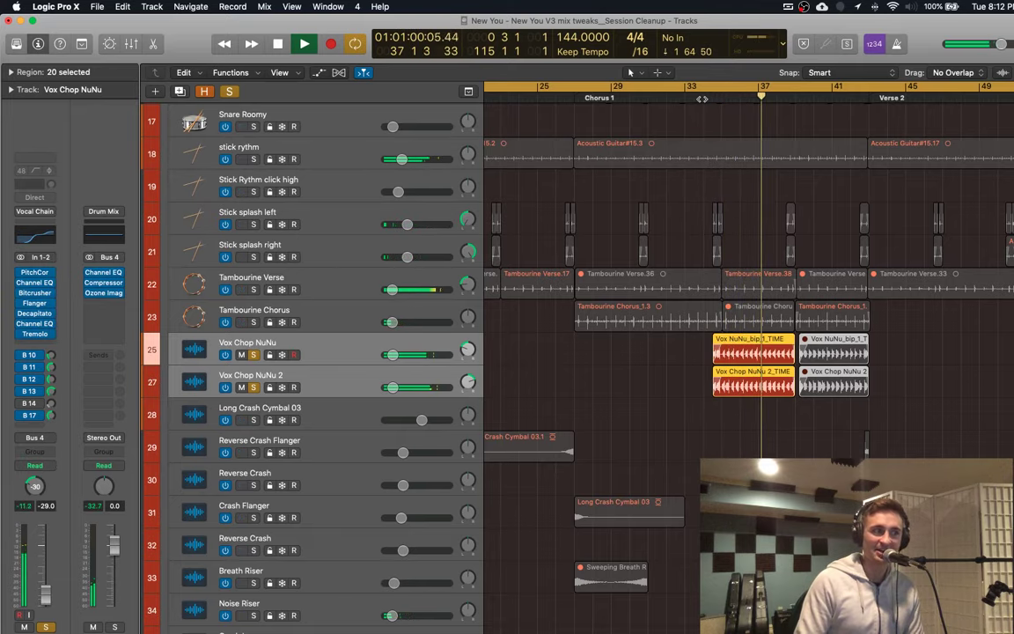
pyautogui.press('space')
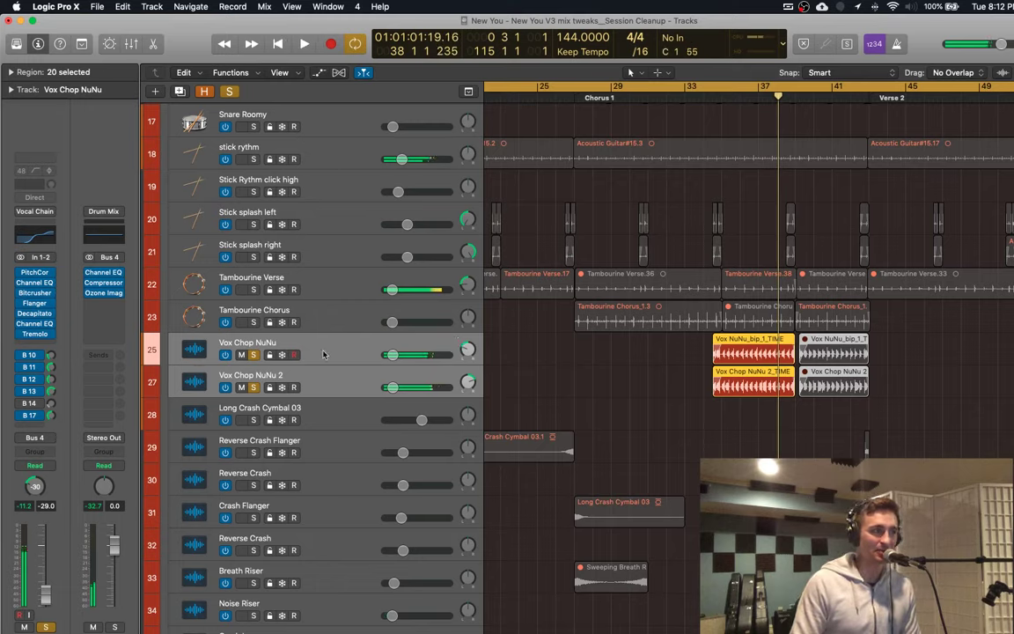
# Step: Unmute the second pair of Vox Chop regions before Verse 2 and play them soloed with cycle mode off
pyautogui.moveTo(827, 399); pyautogui.dragTo(837, 345)
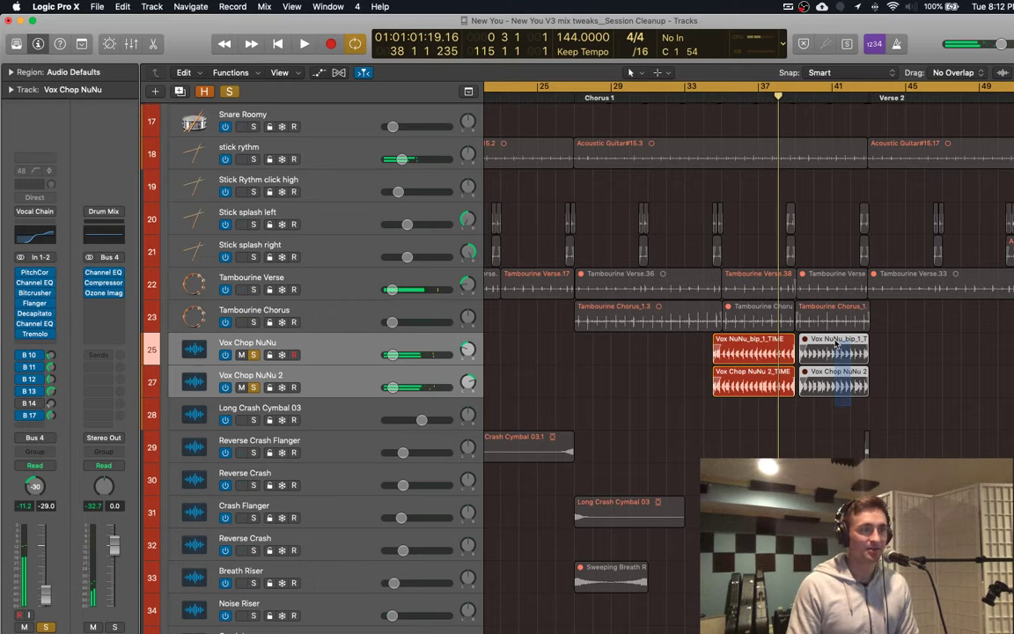
pyautogui.click(15, 76)
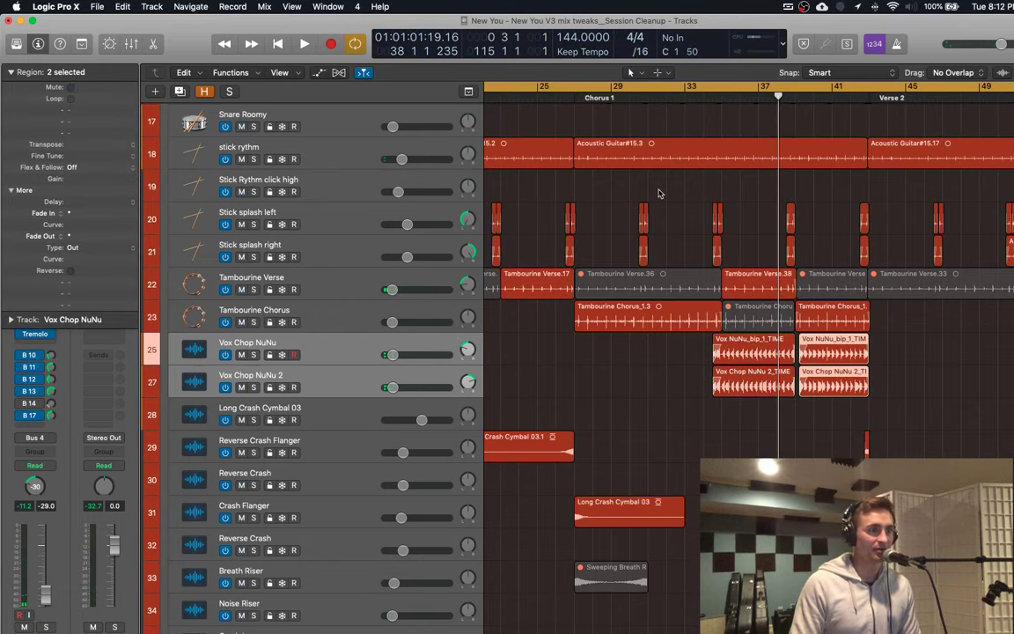
pyautogui.press('Return')
pyautogui.press('space')
pyautogui.hscroll(6, 737, 151)
pyautogui.press('c')
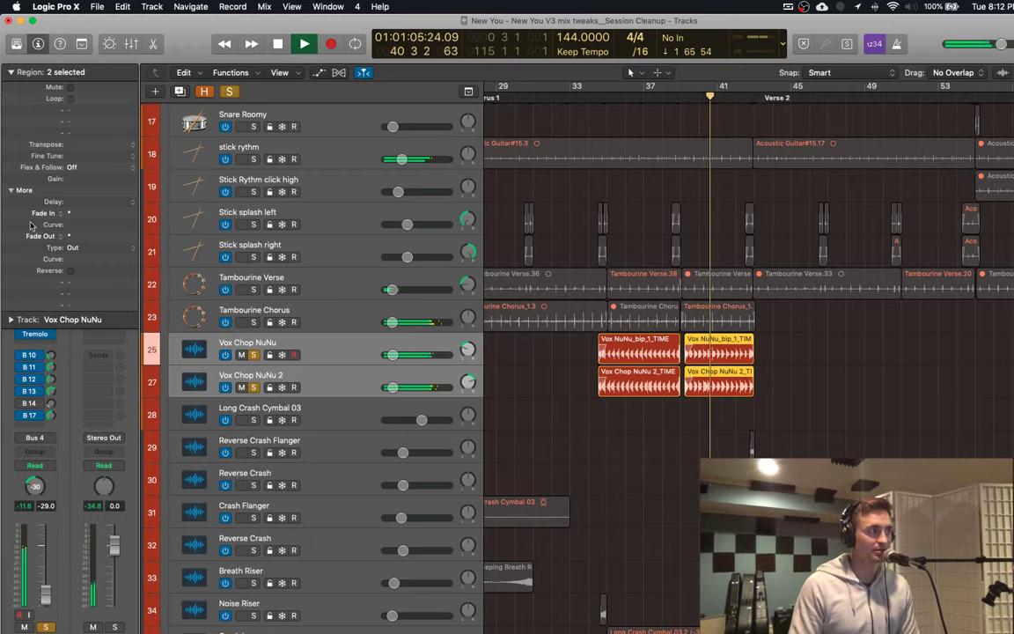
pyautogui.click(35, 73)
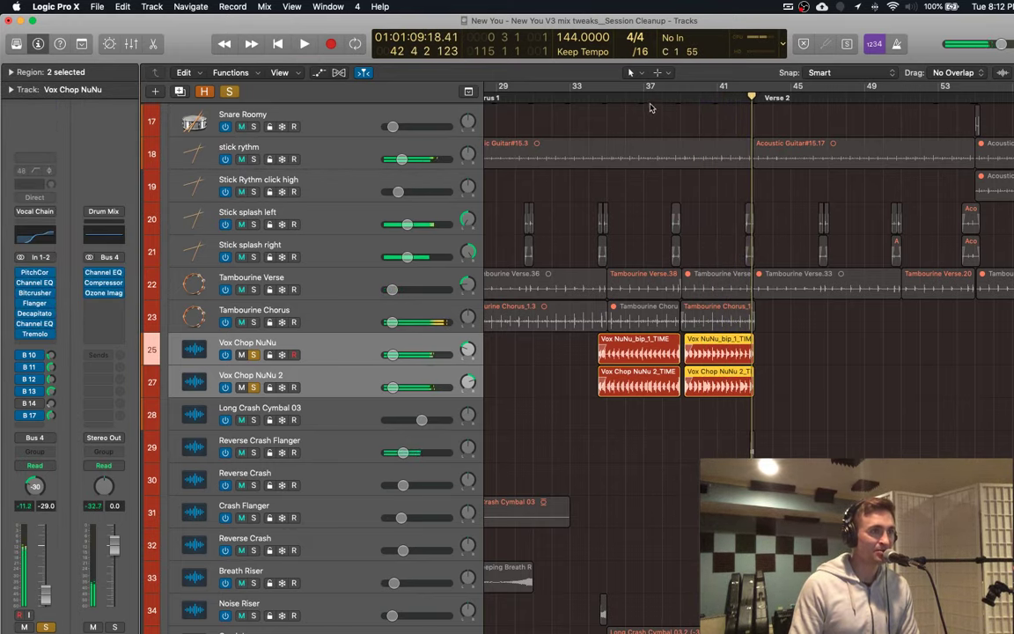
pyautogui.press('space')
# Step: Replay the second pair of vocal chops from bar 39 to audition their effects, and return the playhead to bar 34
pyautogui.rightClick(25, 274)
pyautogui.click(17, 305)
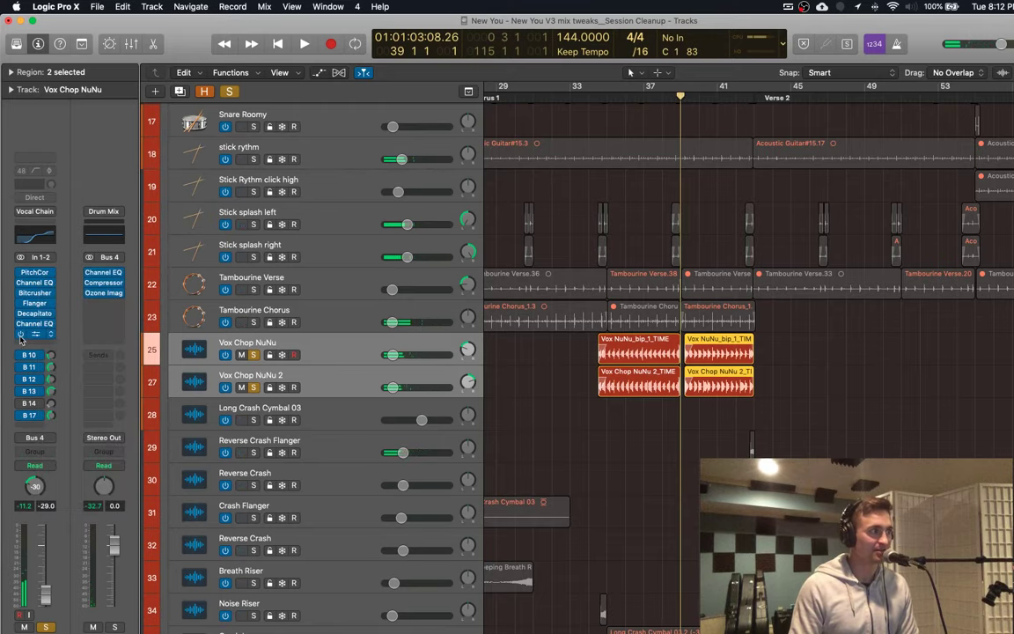
pyautogui.press('space')
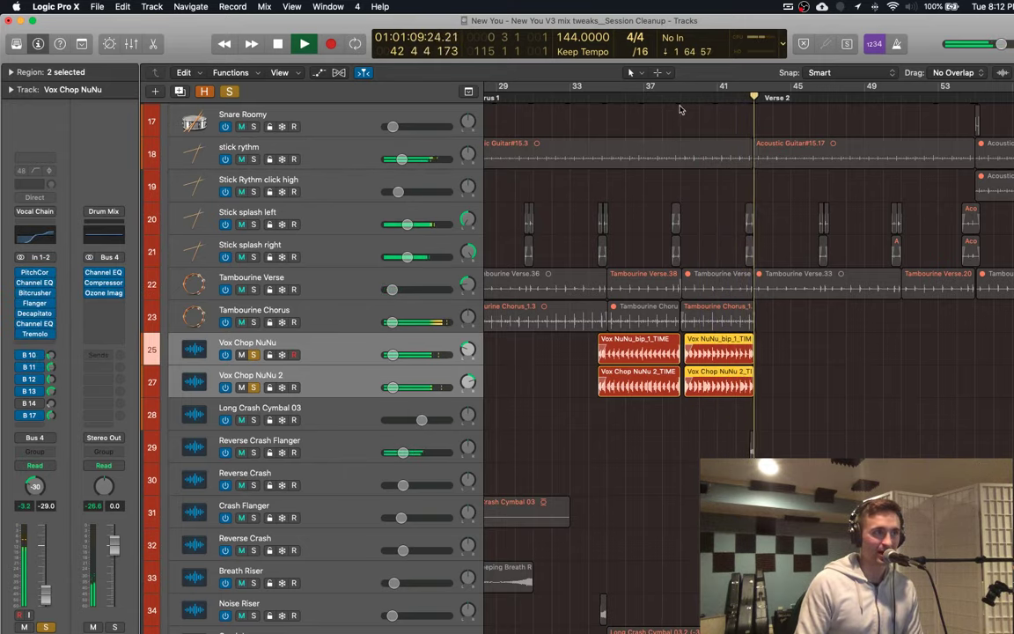
pyautogui.click(680, 109)
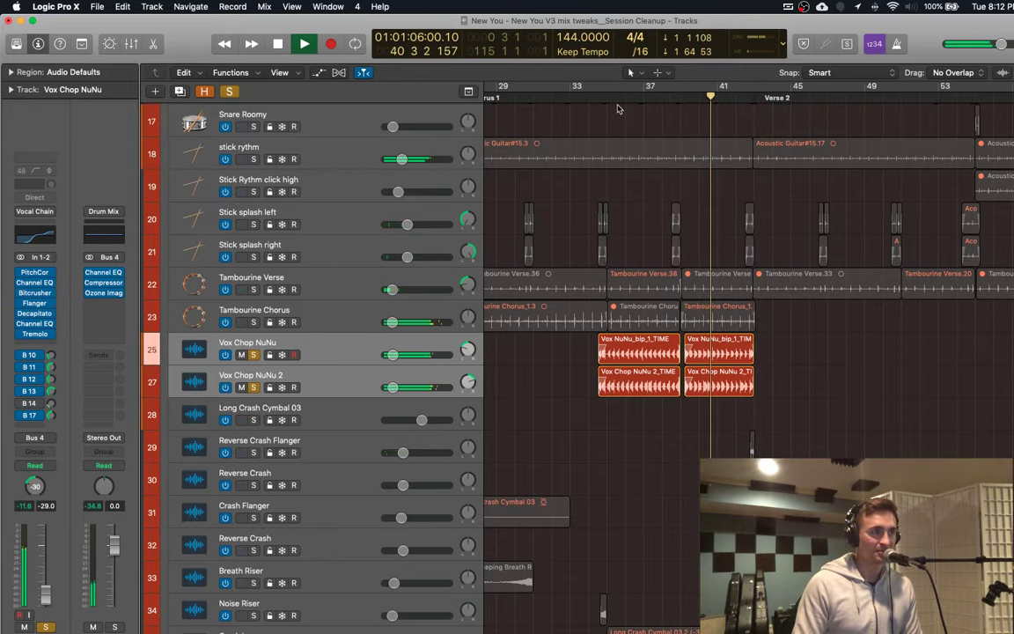
pyautogui.press('space')
pyautogui.click(594, 100)
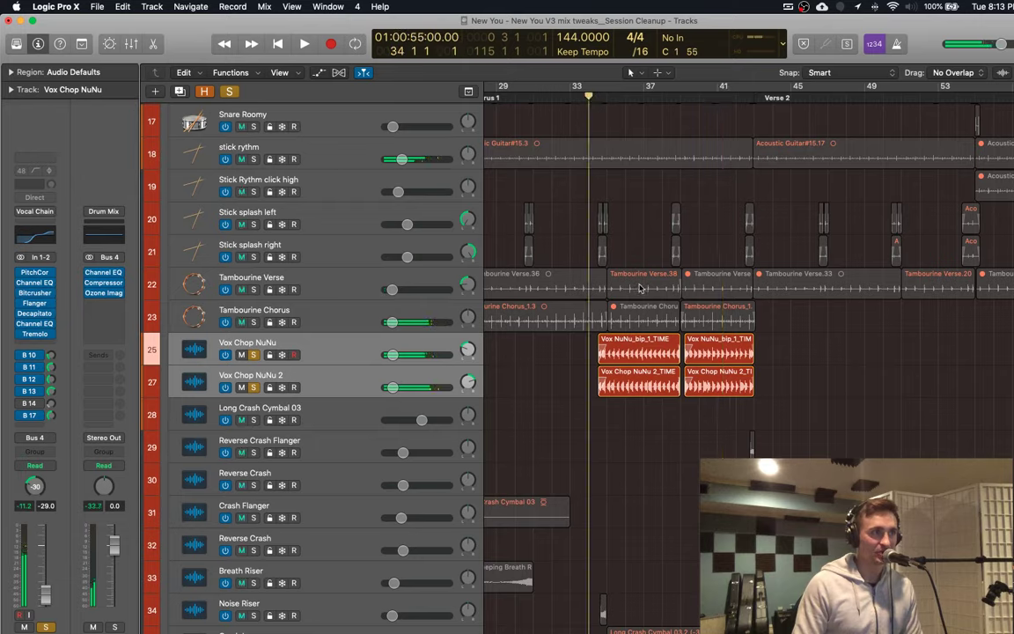
# Step: Mute the second pair of Vox Chop NuNu and Vox Chop NuNu 2 regions just before Verse 2
pyautogui.moveTo(824, 384); pyautogui.dragTo(704, 331)
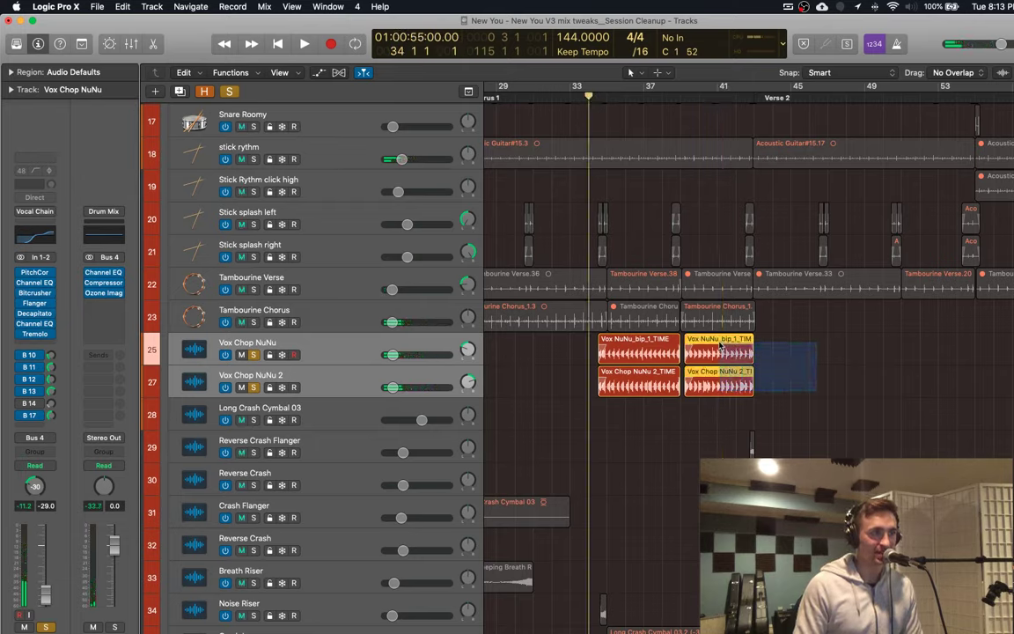
pyautogui.click(12, 72)
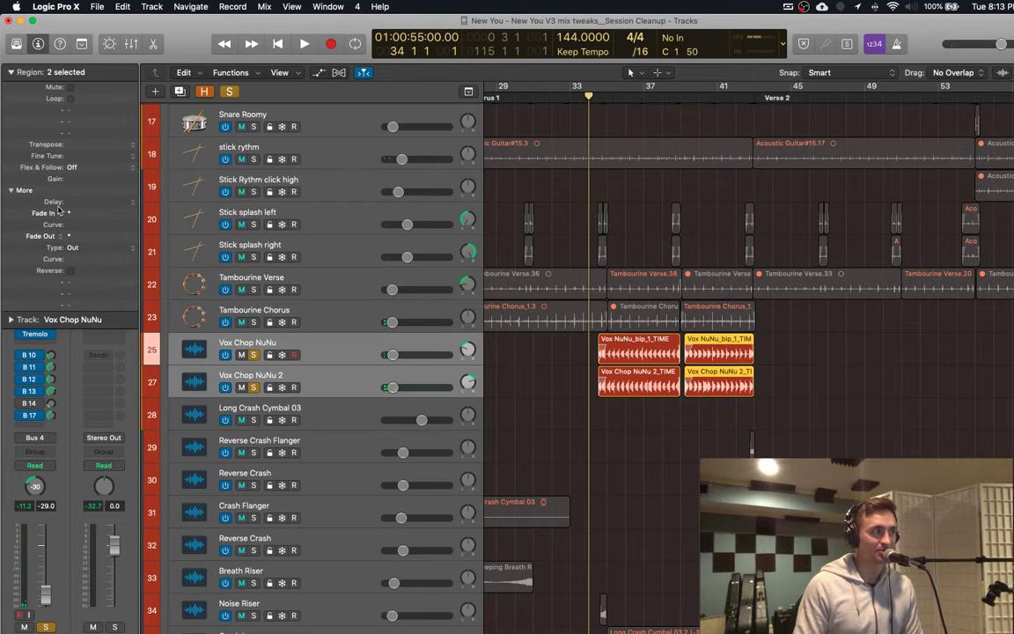
pyautogui.click(71, 272)
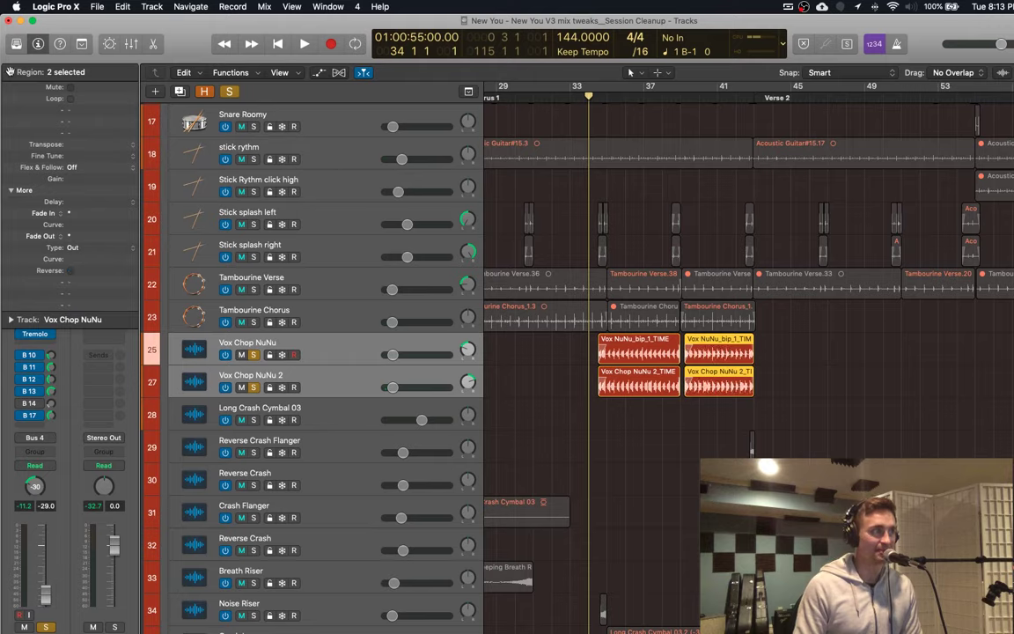
pyautogui.click(10, 72)
pyautogui.click(11, 72)
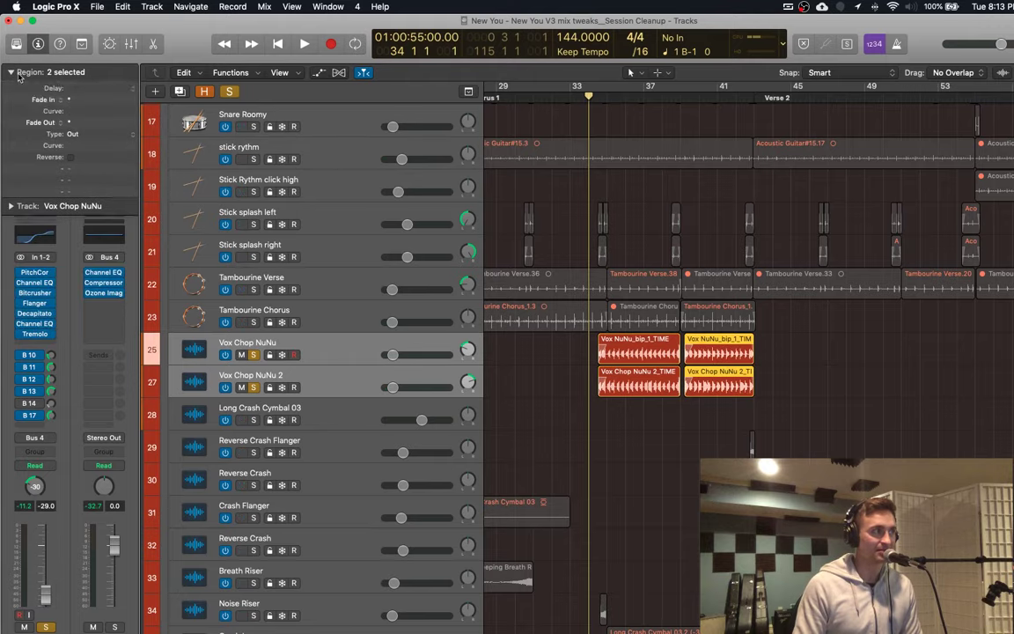
pyautogui.click(69, 89)
pyautogui.click(12, 72)
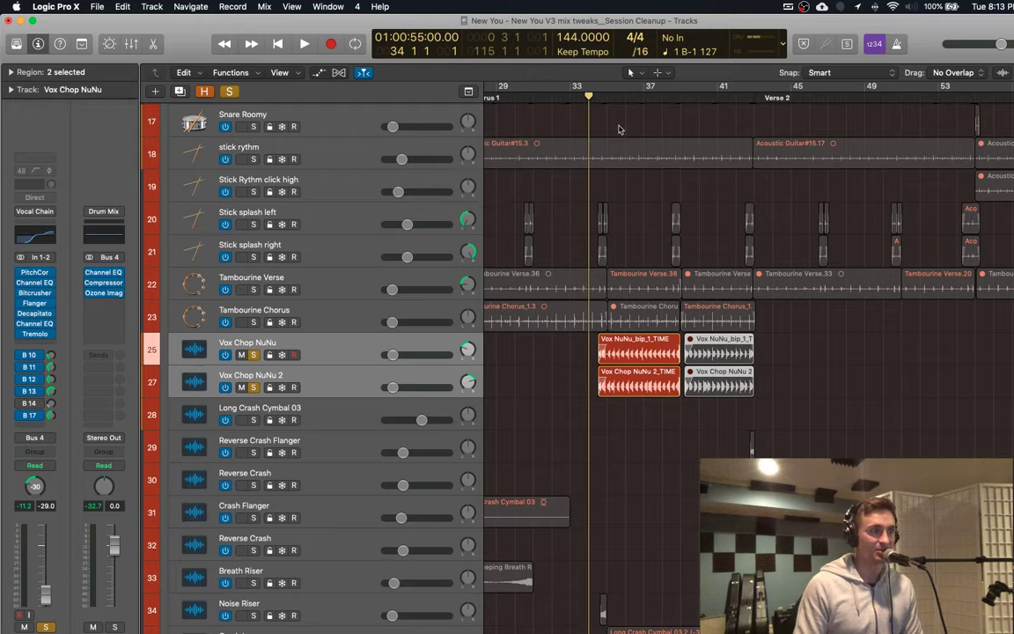
# Step: Play the soloed vocal chops from bar 34, and clear the solo to replay the full mix from about bar 39
pyautogui.press('space')
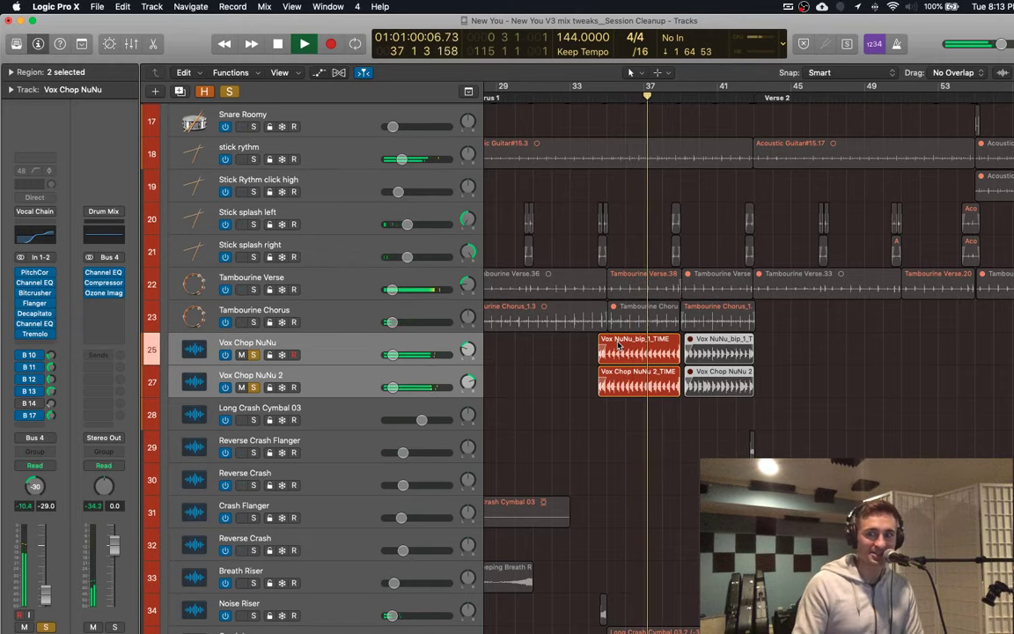
pyautogui.click(229, 92)
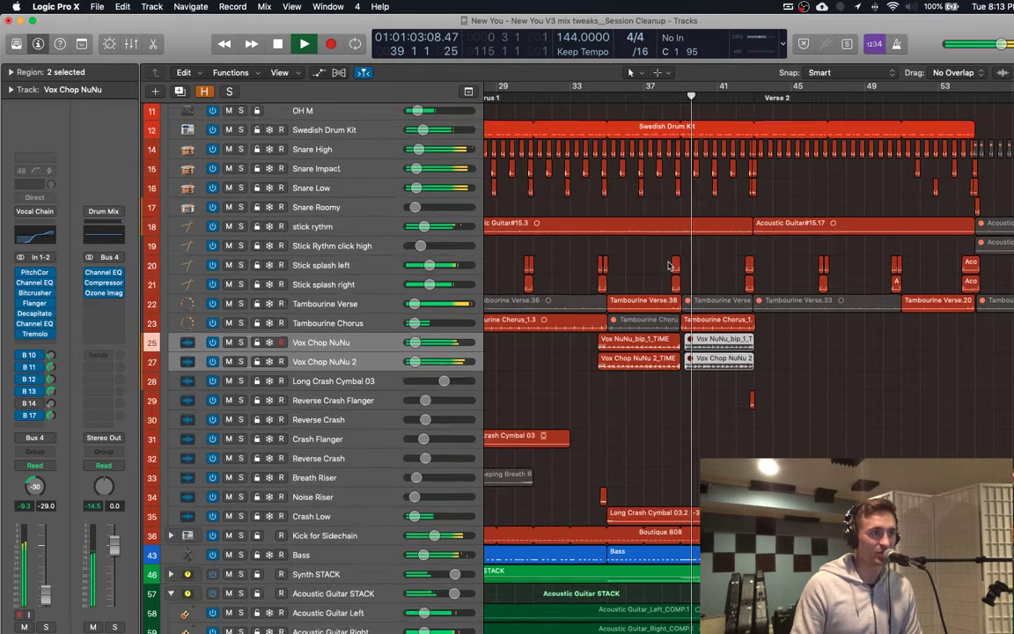
pyautogui.scroll(-5, 668, 265)
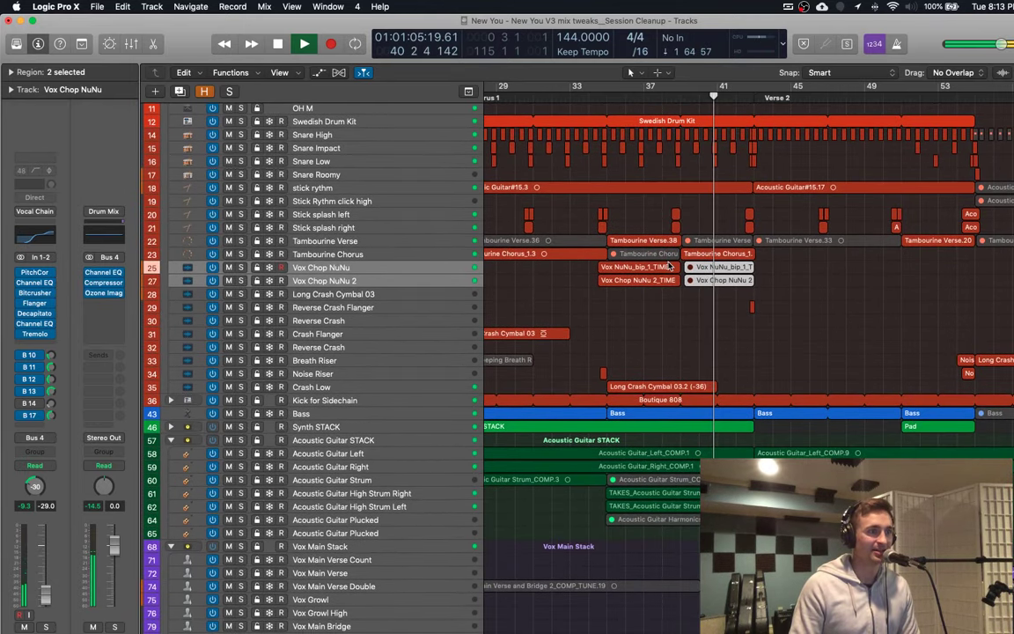
pyautogui.scroll(5, 669, 265)
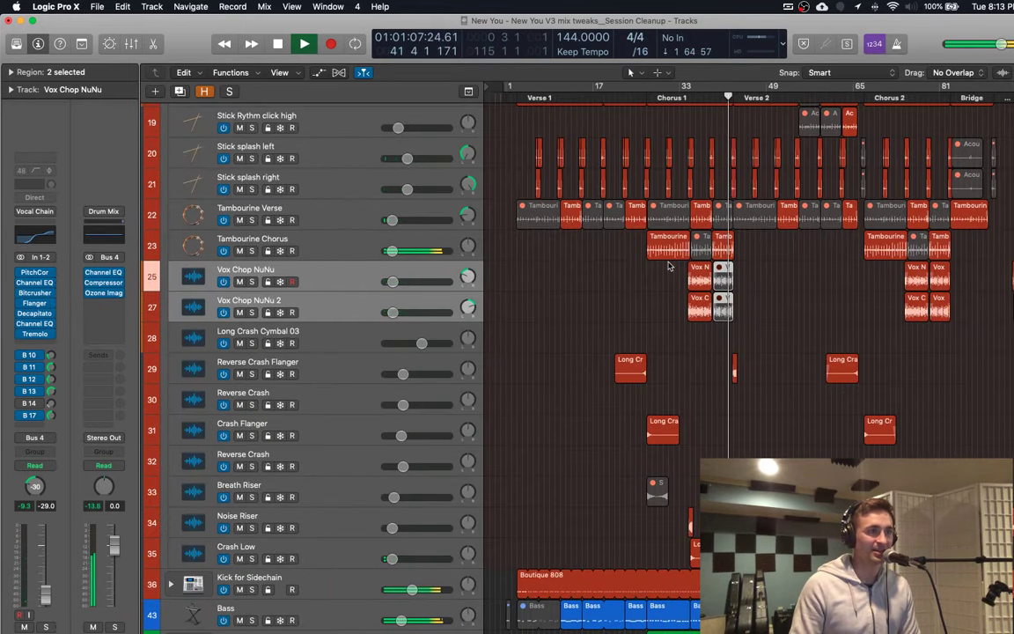
pyautogui.scroll(6, 669, 265)
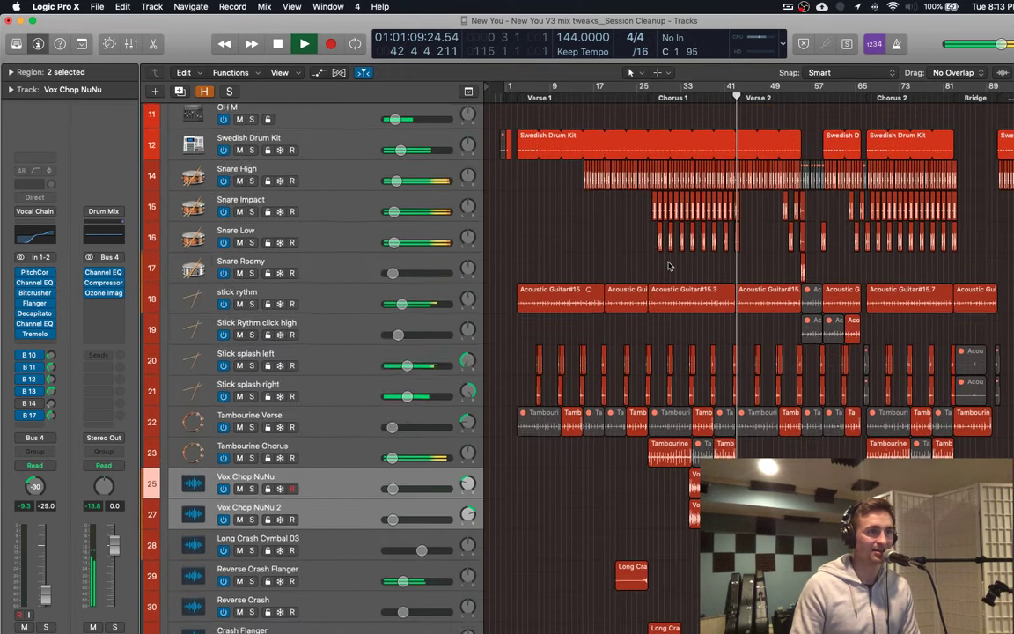
pyautogui.scroll(2, 668, 265)
pyautogui.click(719, 96)
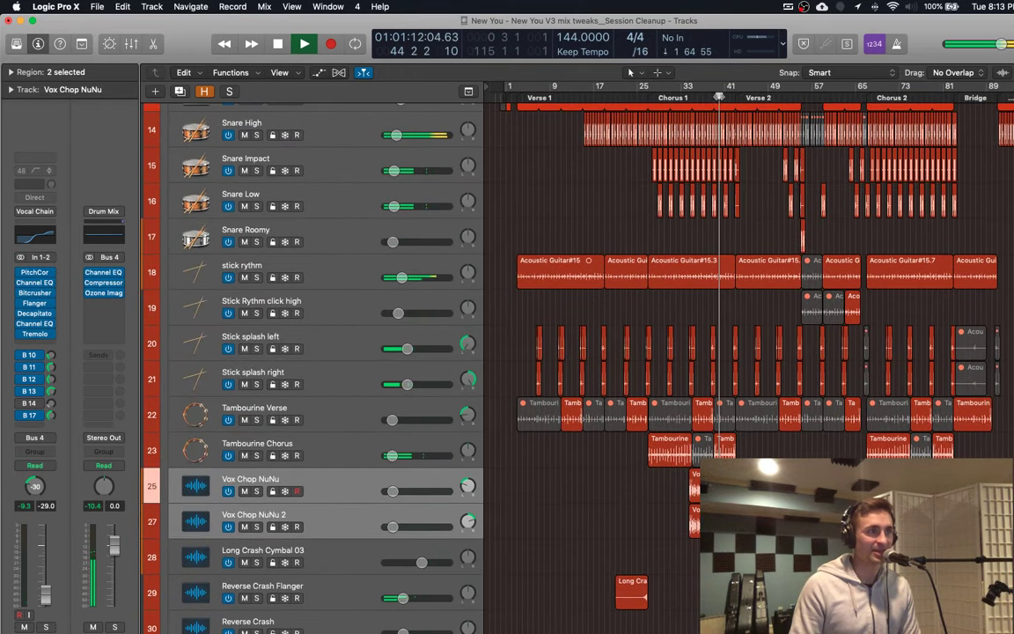
# Step: Solo the Reverse Crash Flanger track, play it leading into Chorus 1, and clear its solo at the chorus
pyautogui.scroll(-3, 485, 424)
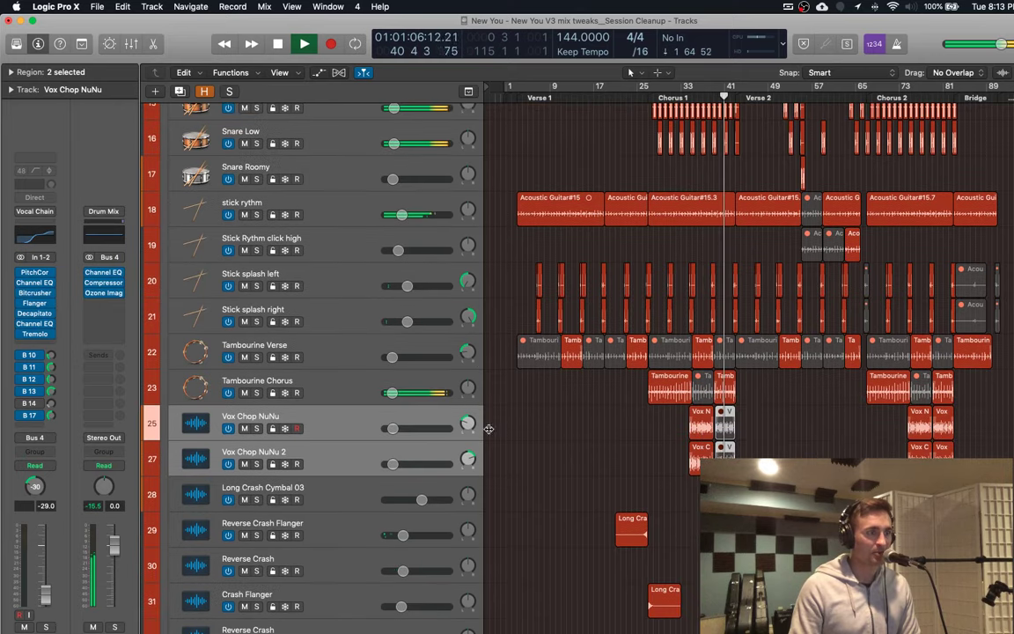
pyautogui.click(369, 527)
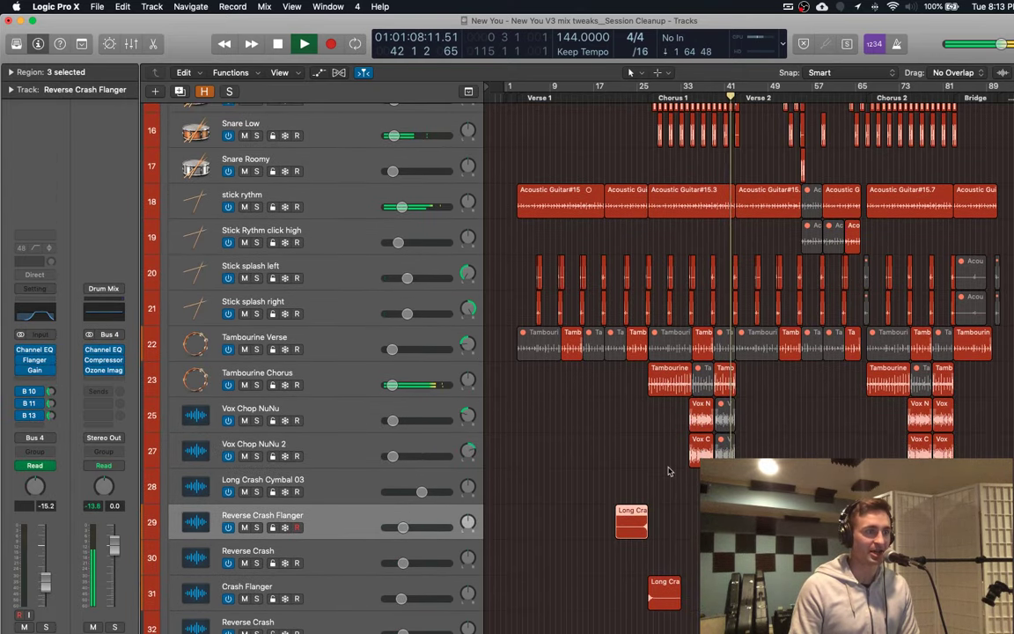
pyautogui.press('s')
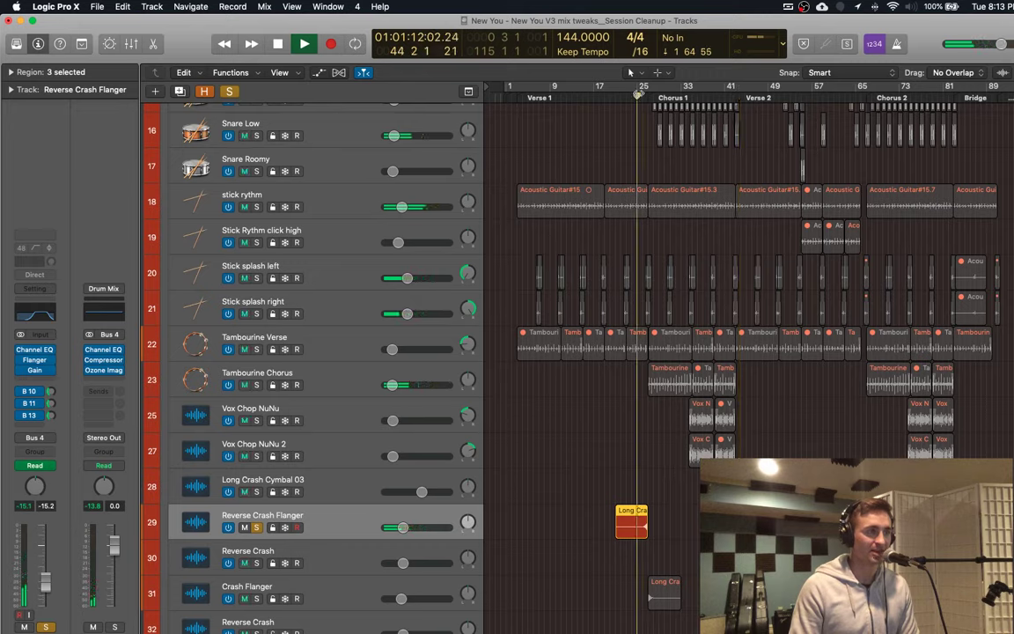
pyautogui.press('s')
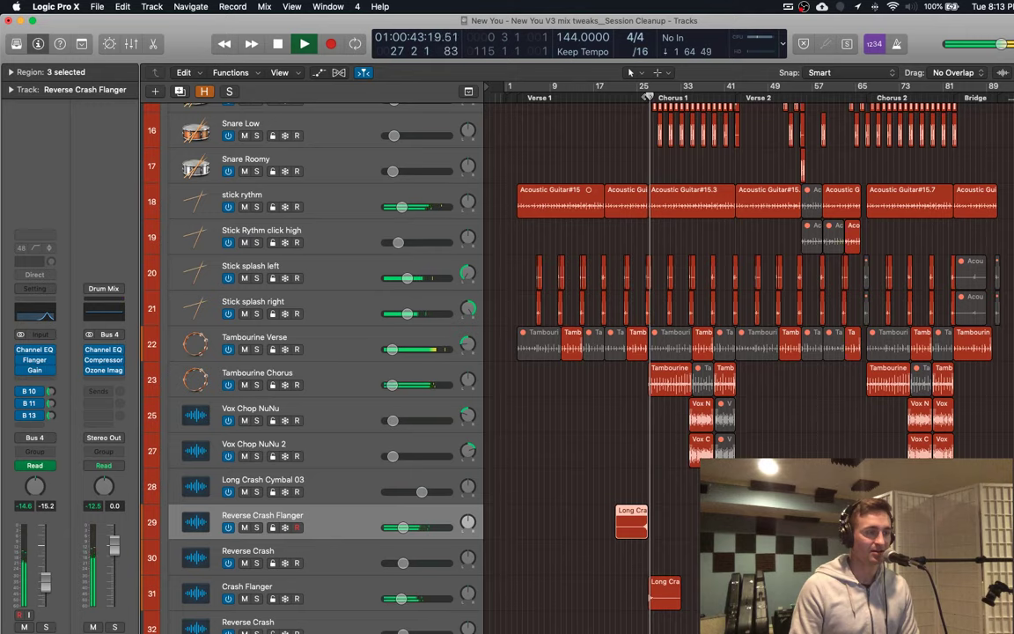
# Step: Solo the Crash Flanger track together with Reverse Crash Flanger and play them from just before Chorus 1
pyautogui.scroll(-4, 357, 416)
pyautogui.click(342, 466)
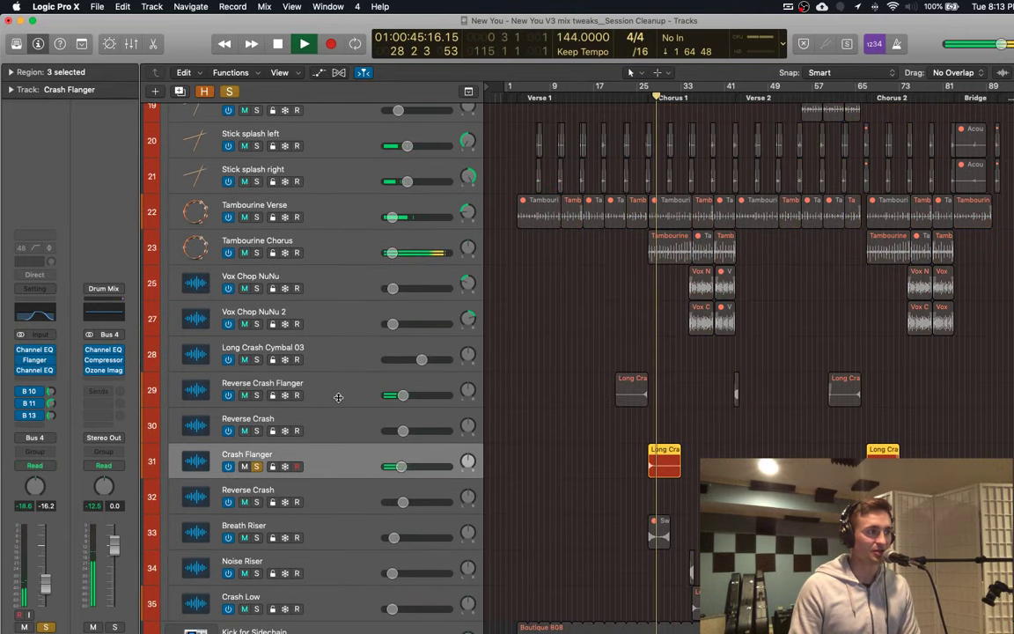
pyautogui.press('s')
pyautogui.scroll(-3, 584, 282)
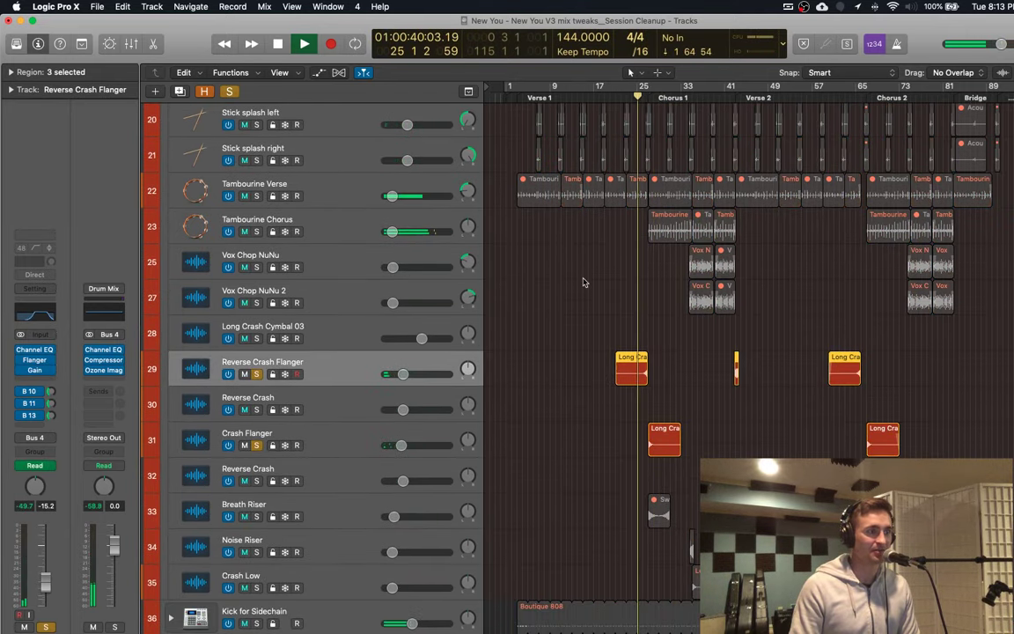
# Step: Add the Noise Riser and Breath Riser tracks to the soloed crashes, and clear all solos once Chorus 1 starts
pyautogui.click(258, 445)
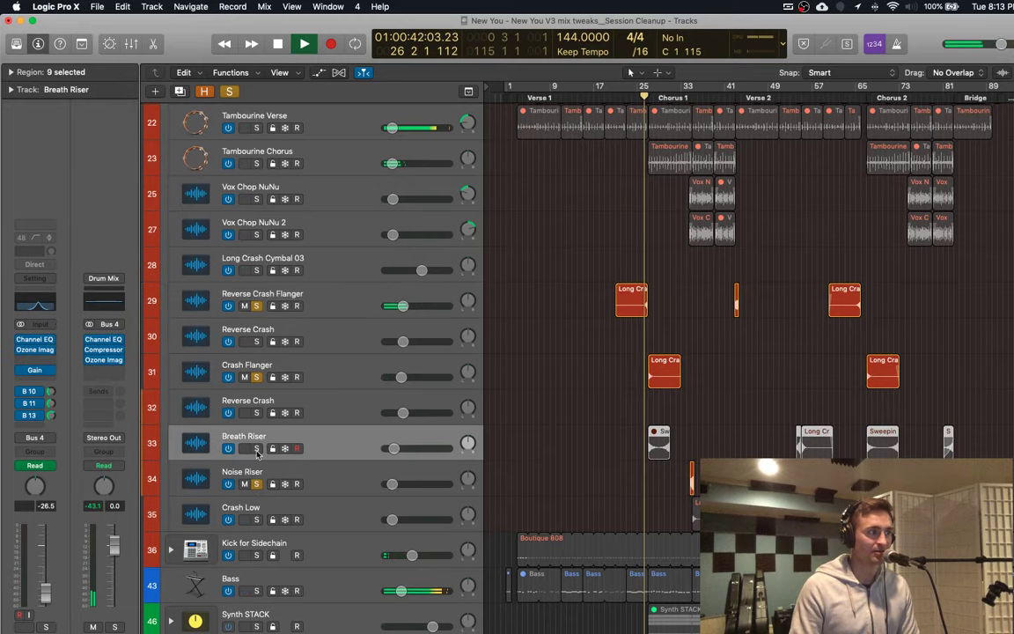
pyautogui.click(256, 449)
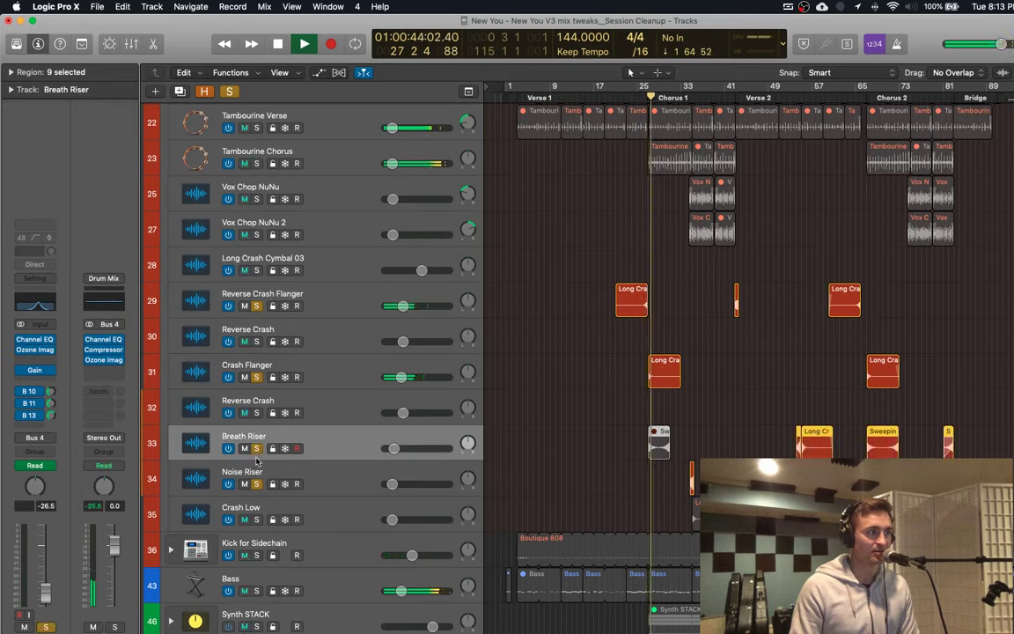
pyautogui.keyDown('alt'); pyautogui.click(256, 306); pyautogui.keyUp('alt')
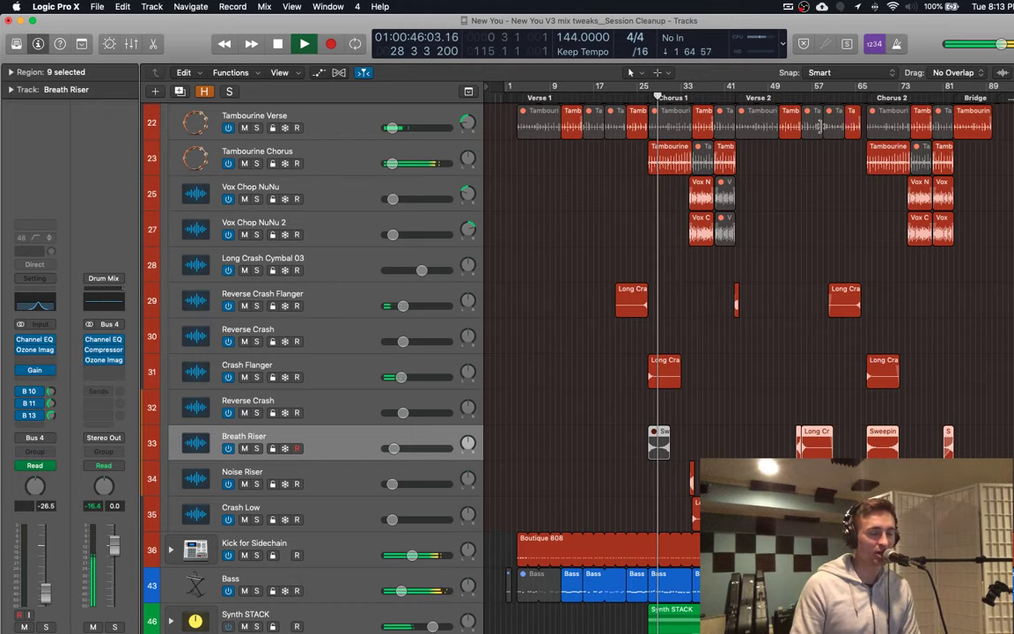
# Step: Solo the Vox Main Stack while Chorus 1 plays
pyautogui.scroll(-15, 679, 391)
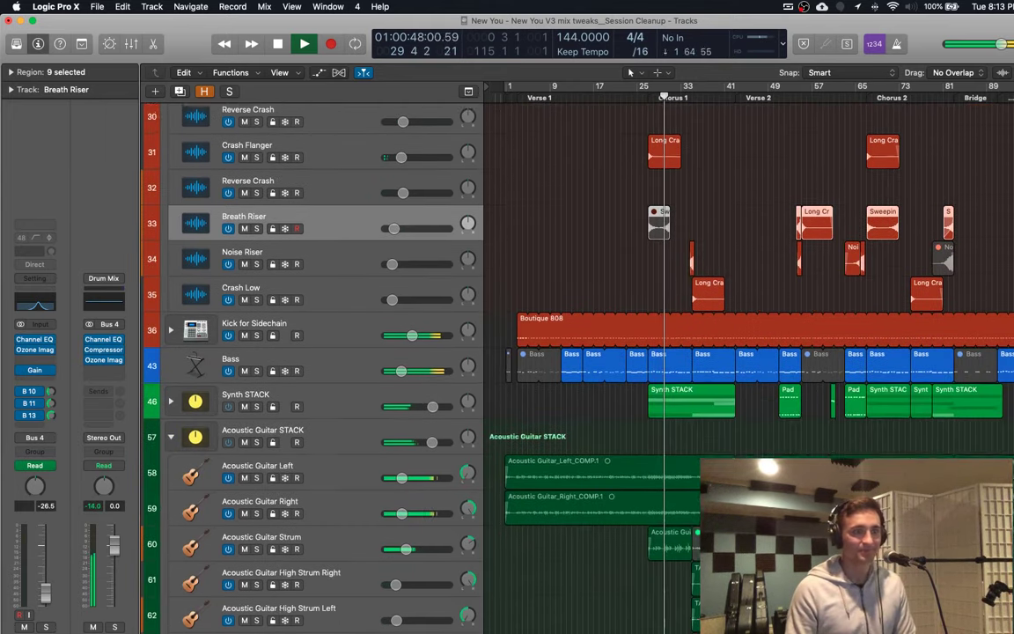
pyautogui.scroll(-3, 679, 392)
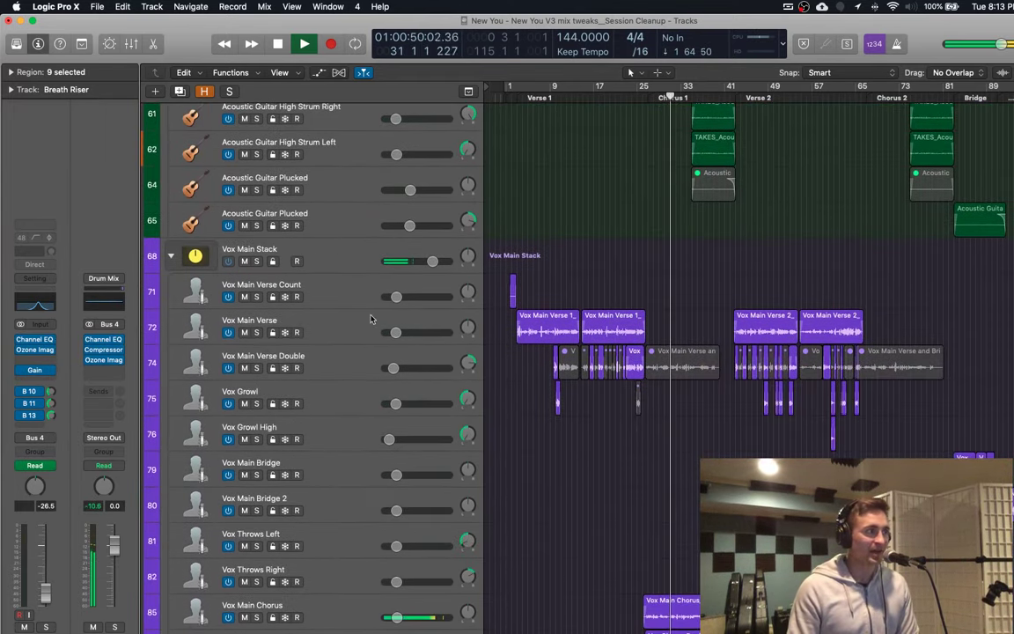
pyautogui.click(366, 251)
pyautogui.press('s')
pyautogui.press('x')
pyautogui.press('p')
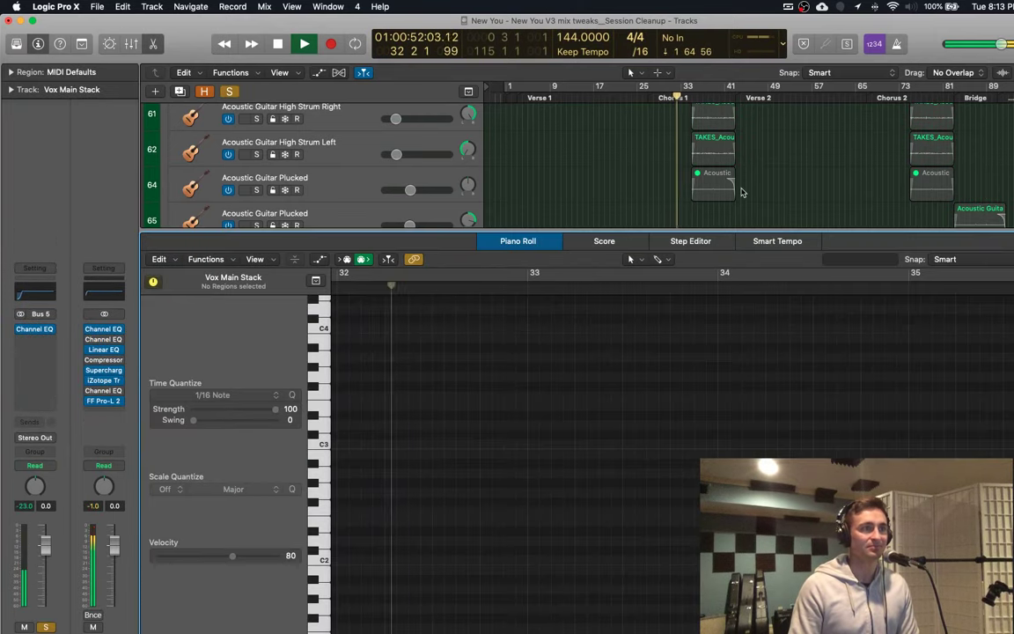
pyautogui.press('p')
pyautogui.press('x')
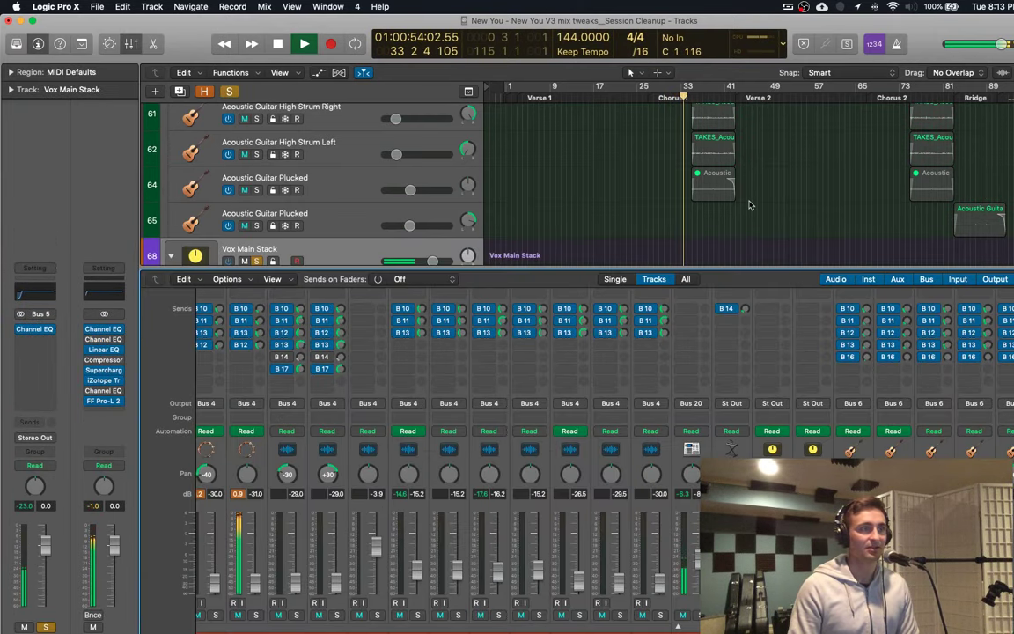
pyautogui.press('x')
# Step: Add the Vox BG stack to the soloed vocals and expand it to examine its chorus double and harmony tracks
pyautogui.scroll(-3, 877, 110)
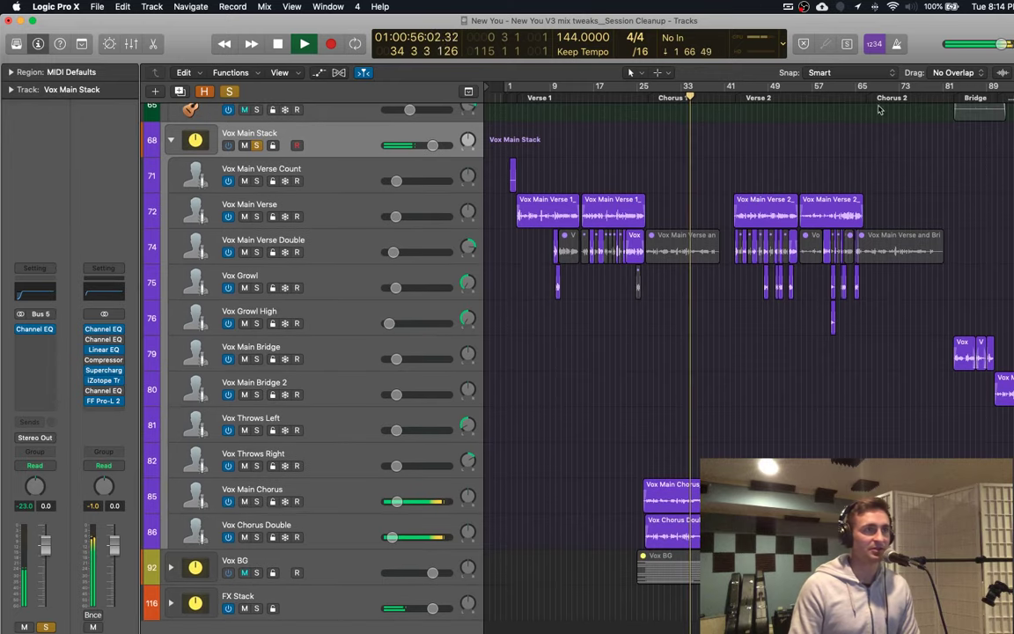
pyautogui.scroll(-1, 854, 161)
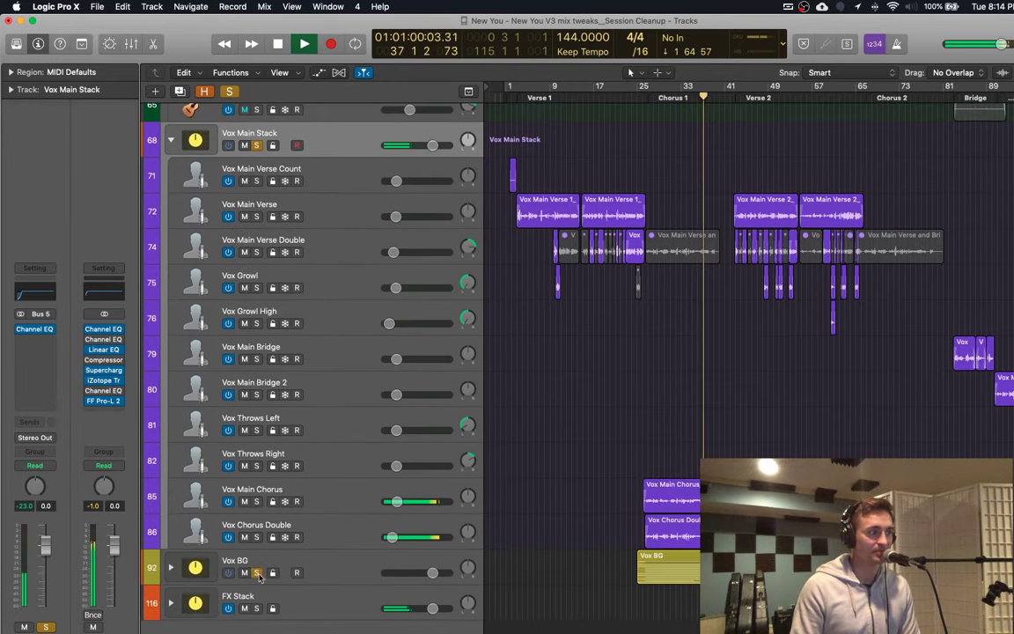
pyautogui.click(171, 567)
pyautogui.scroll(-10, 643, 414)
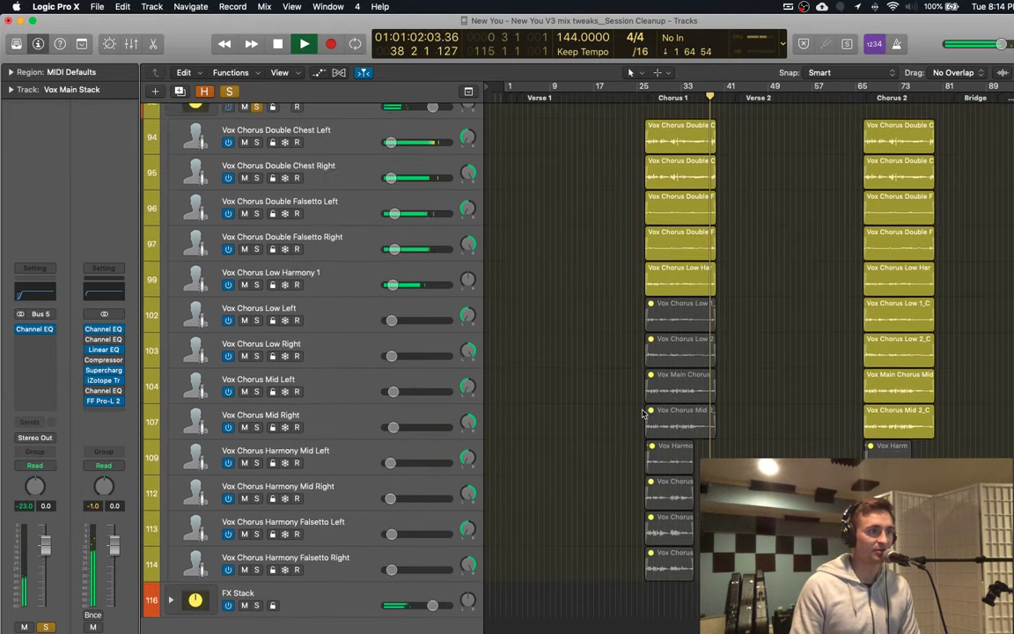
pyautogui.scroll(4, 642, 413)
pyautogui.scroll(-1, 643, 414)
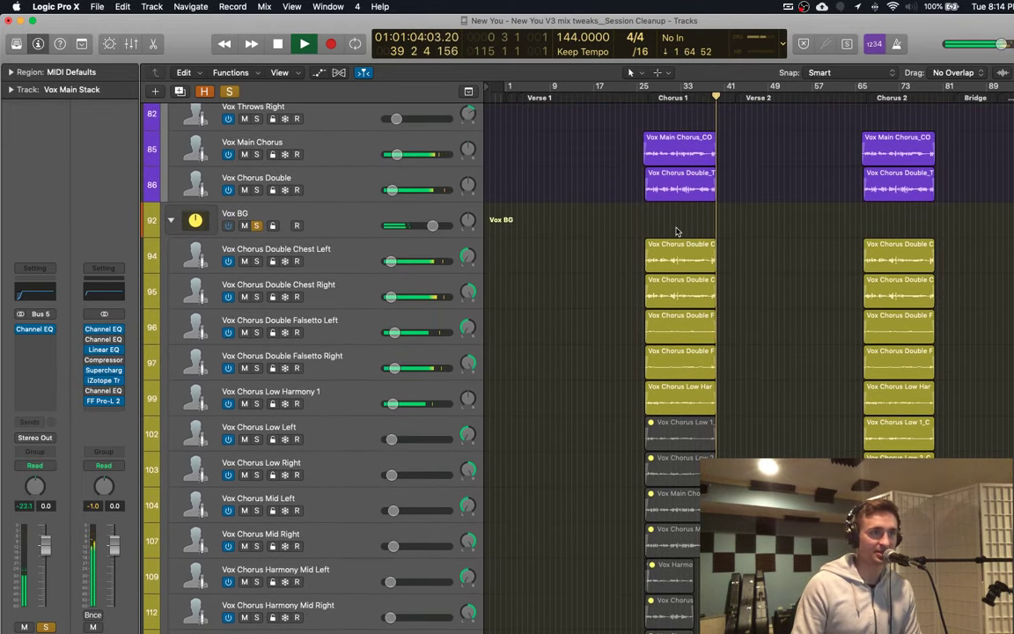
# Step: Shrink the track heights to fit both vocal stacks and replay the soloed vocals from the start of Chorus 1
pyautogui.scroll(2, 677, 231)
pyautogui.scroll(-1, 677, 231)
pyautogui.press('super+Up')
pyautogui.press('super+Up')
pyautogui.press('super+Up')
pyautogui.press('super+Up')
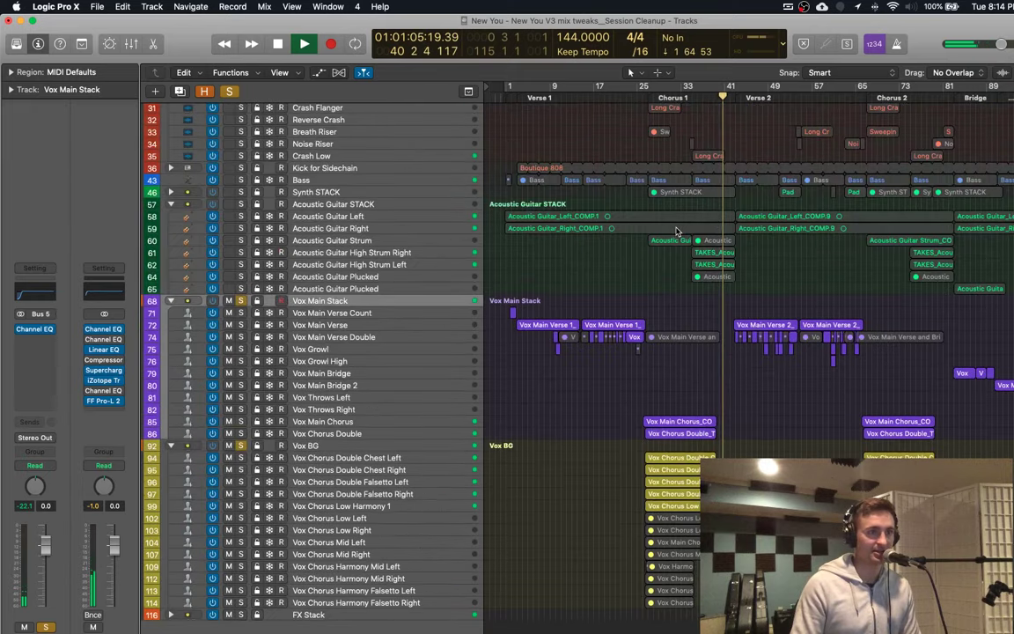
pyautogui.scroll(1, 676, 232)
pyautogui.click(648, 99)
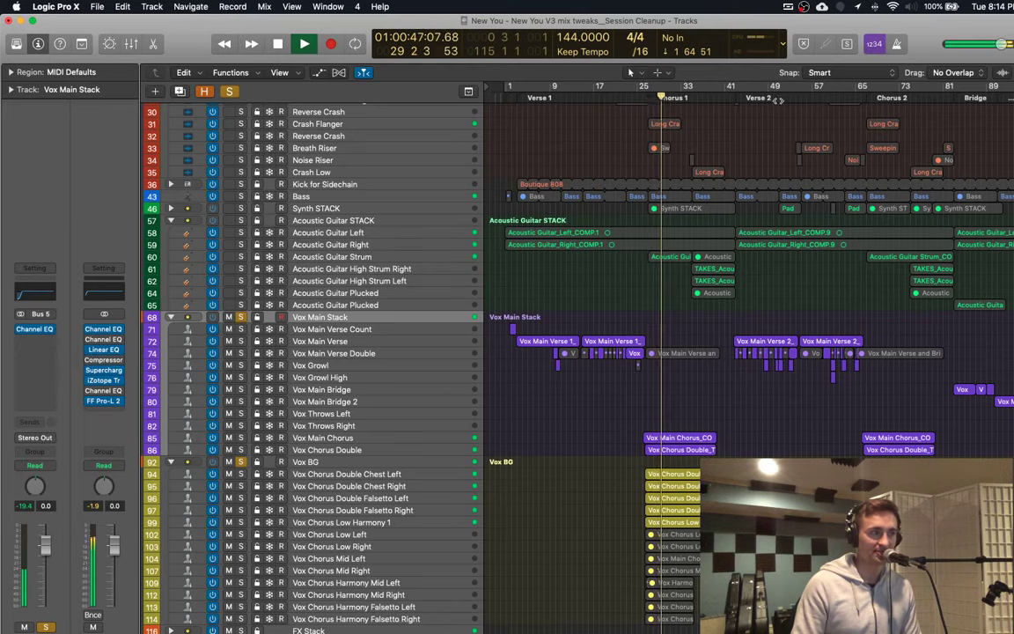
# Step: Take the Vox Main Stack out of solo, play the background vocals alone from Chorus 2, and solo the main vocals again
pyautogui.click(241, 317)
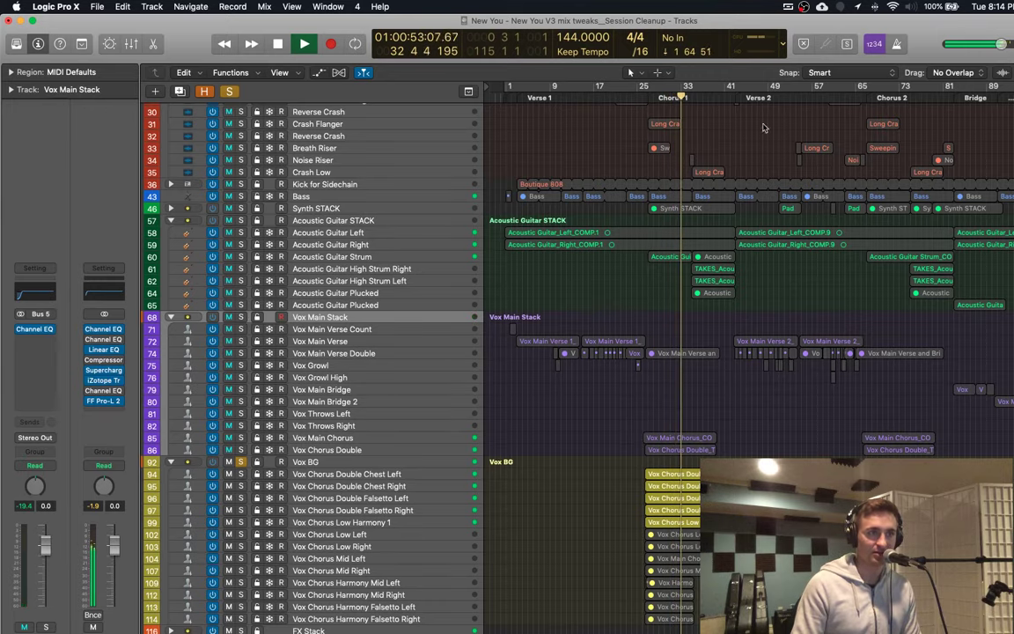
pyautogui.click(865, 93)
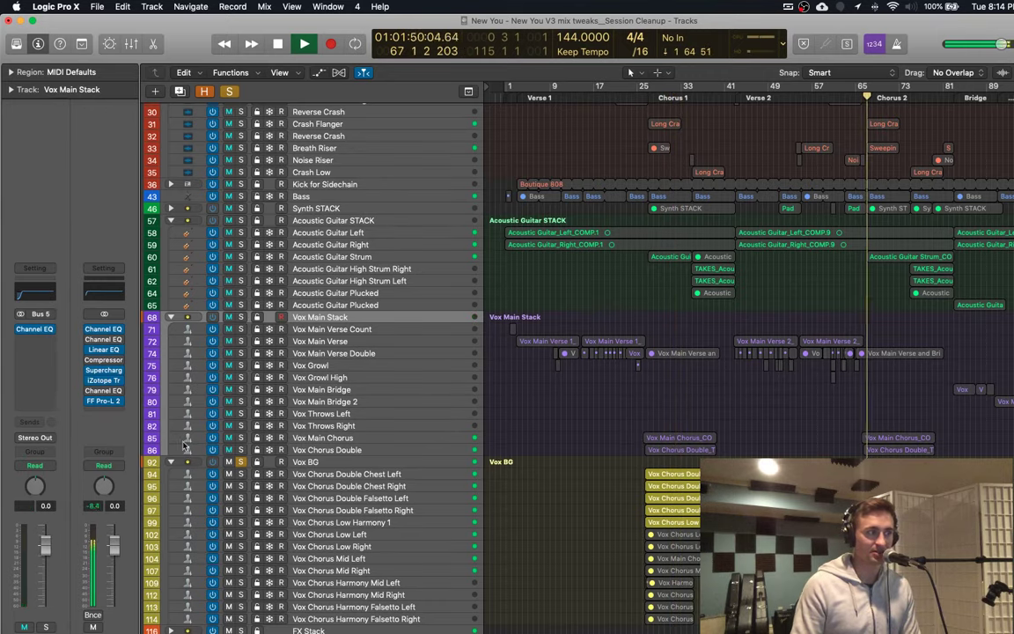
pyautogui.click(241, 462)
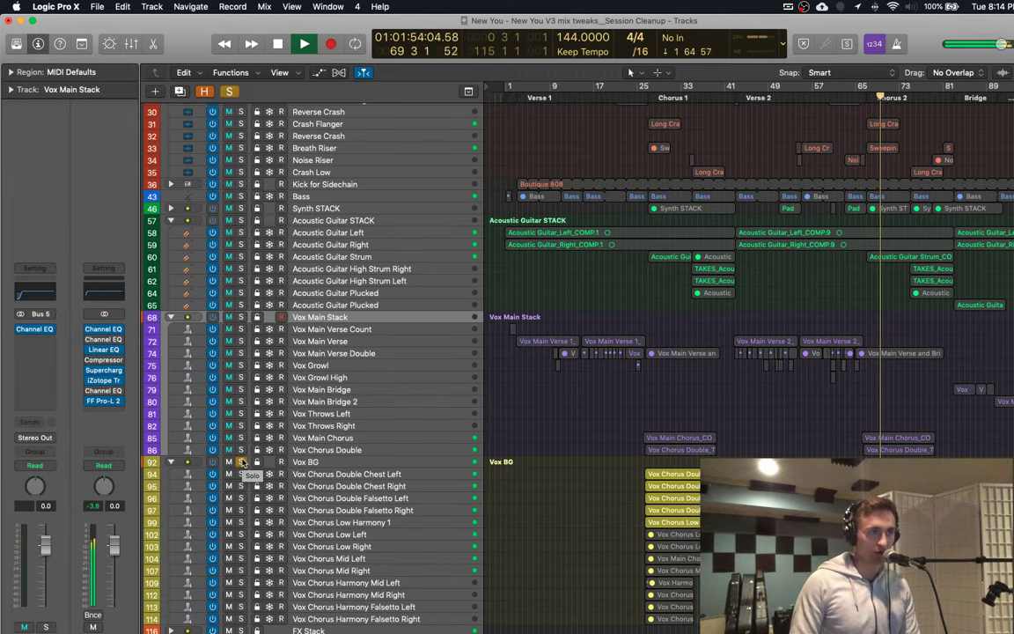
pyautogui.click(240, 316)
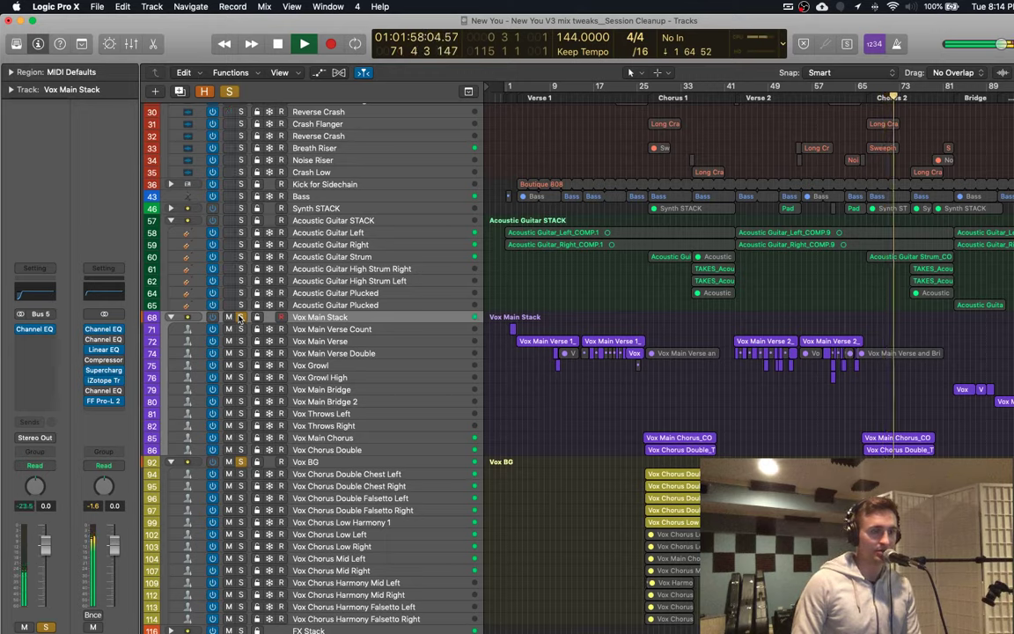
# Step: Compare the later vocals with the Vox Main Stack's solo off and on, and resume playback from about bar 92
pyautogui.click(241, 317)
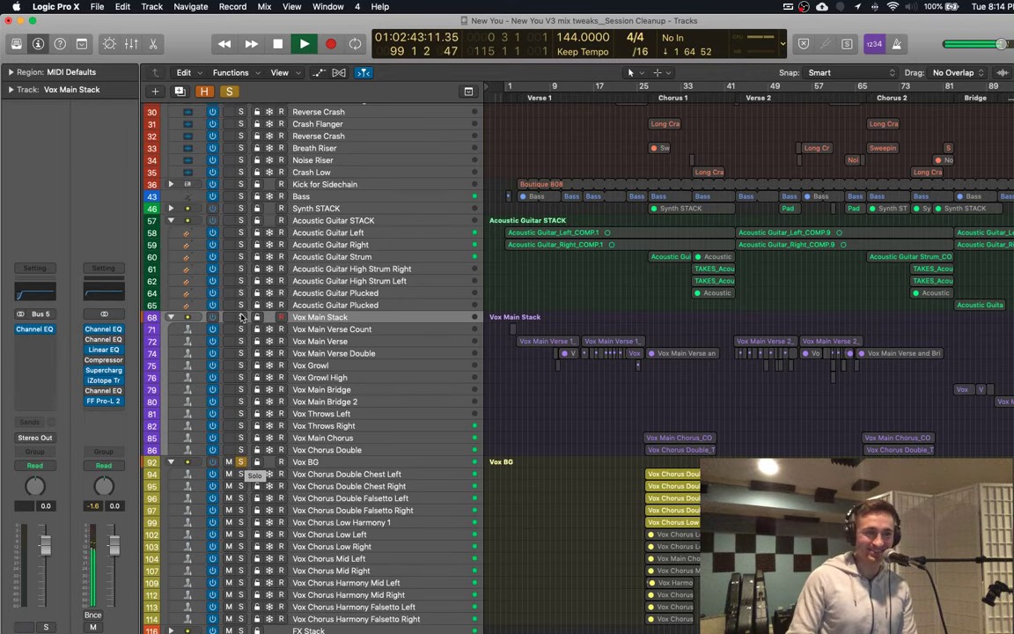
pyautogui.click(241, 317)
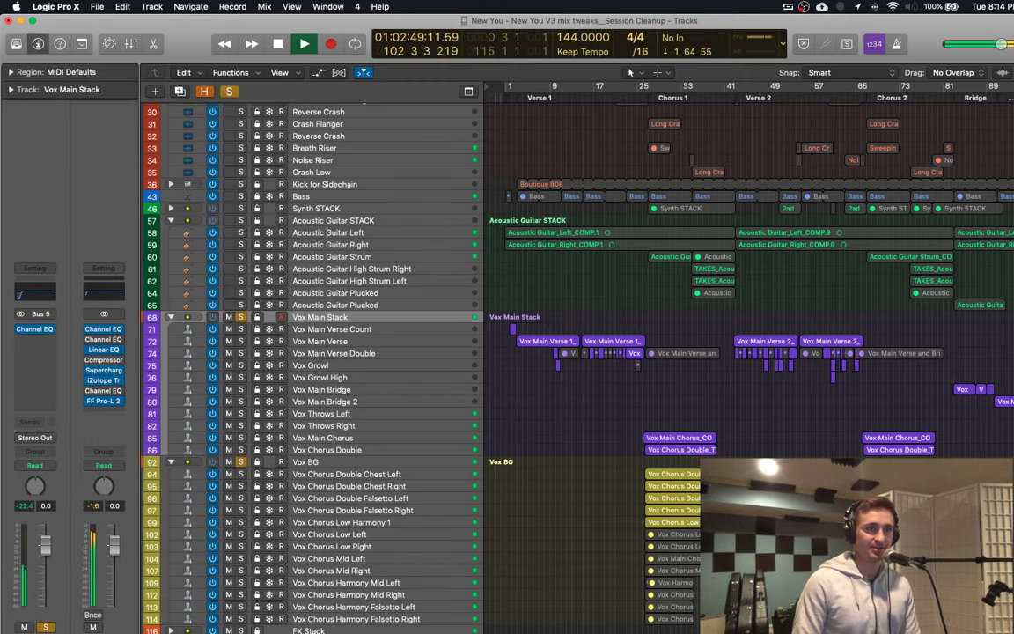
pyautogui.scroll(4, 1003, 122)
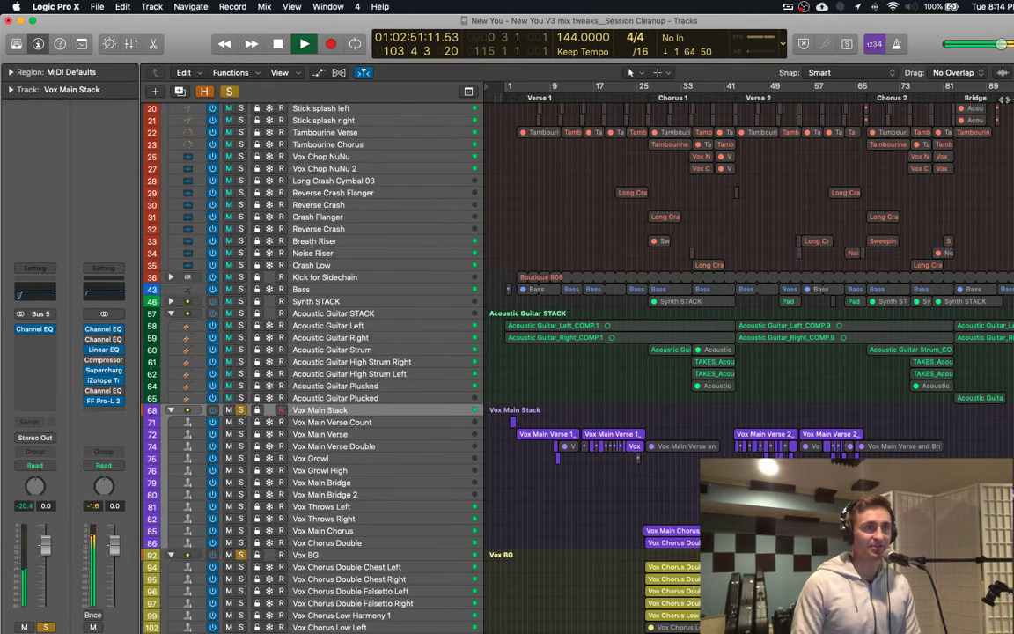
pyautogui.scroll(-2, 534, 165)
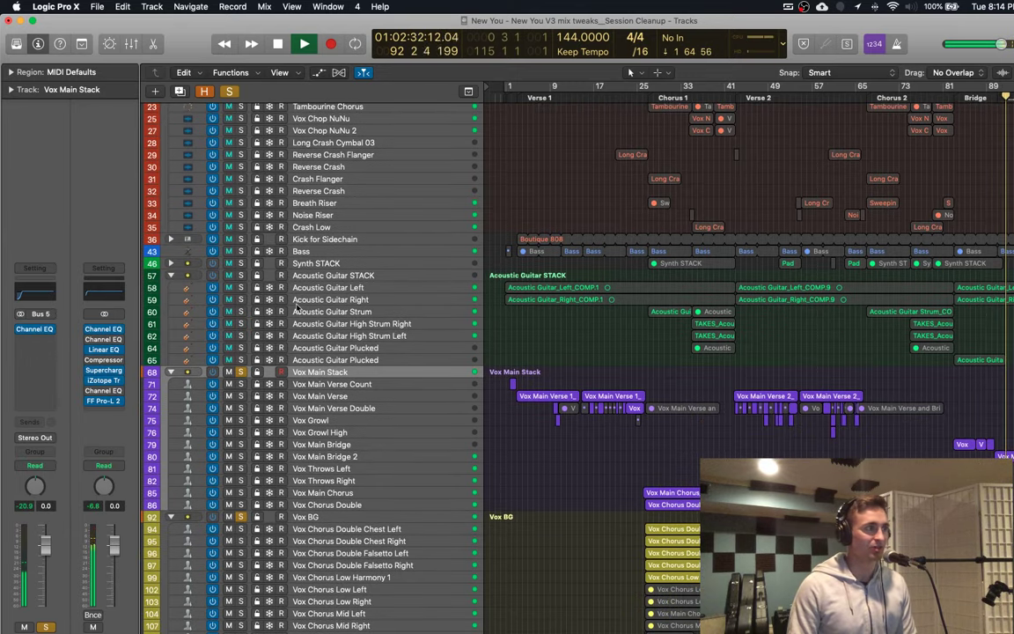
# Step: Solo the Synth STACK in place of the main vocals and enlarge the track heights
pyautogui.keyDown('alt'); pyautogui.click(240, 263); pyautogui.keyUp('alt')
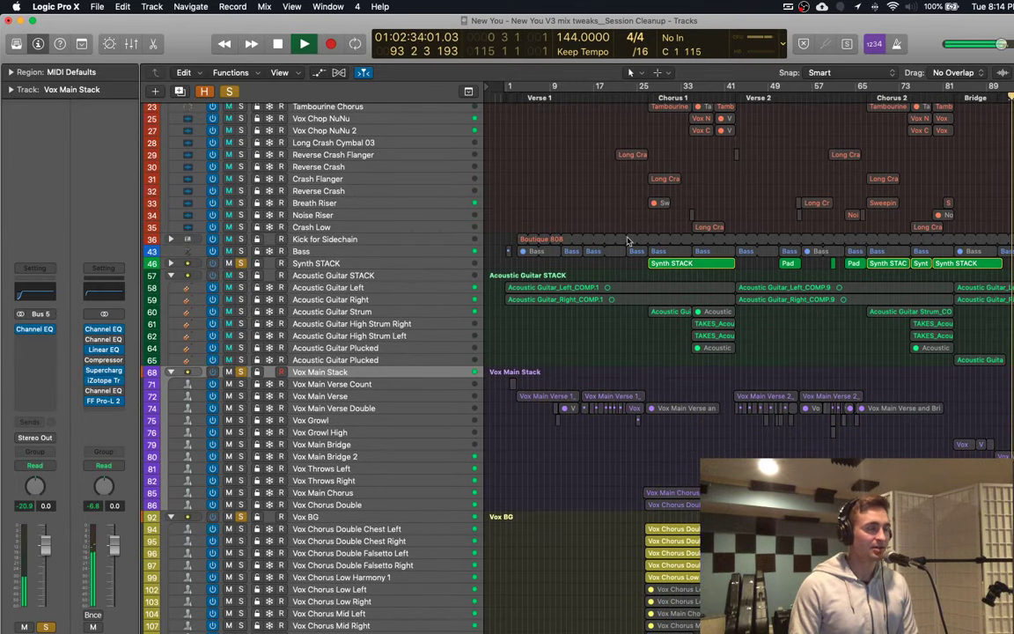
pyautogui.press('super+Down')
pyautogui.press('super+Down')
pyautogui.press('super+Down')
pyautogui.press('super+Down')
pyautogui.scroll(8, 200, 186)
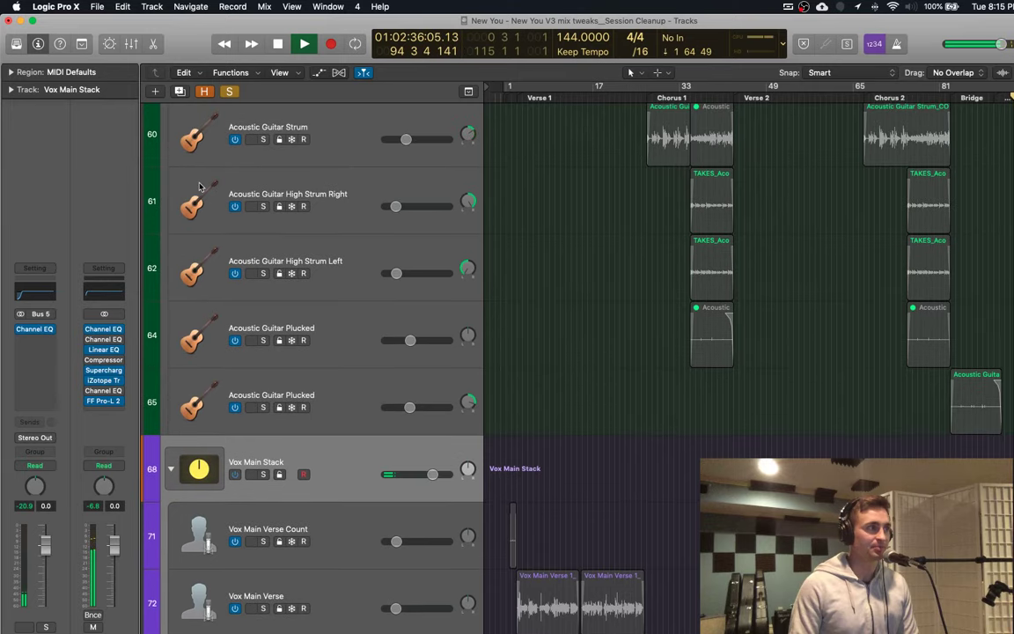
pyautogui.press('super+Up')
pyautogui.press('super+Up')
pyautogui.press('super+Up')
pyautogui.press('super+Up')
pyautogui.scroll(-5, 192, 324)
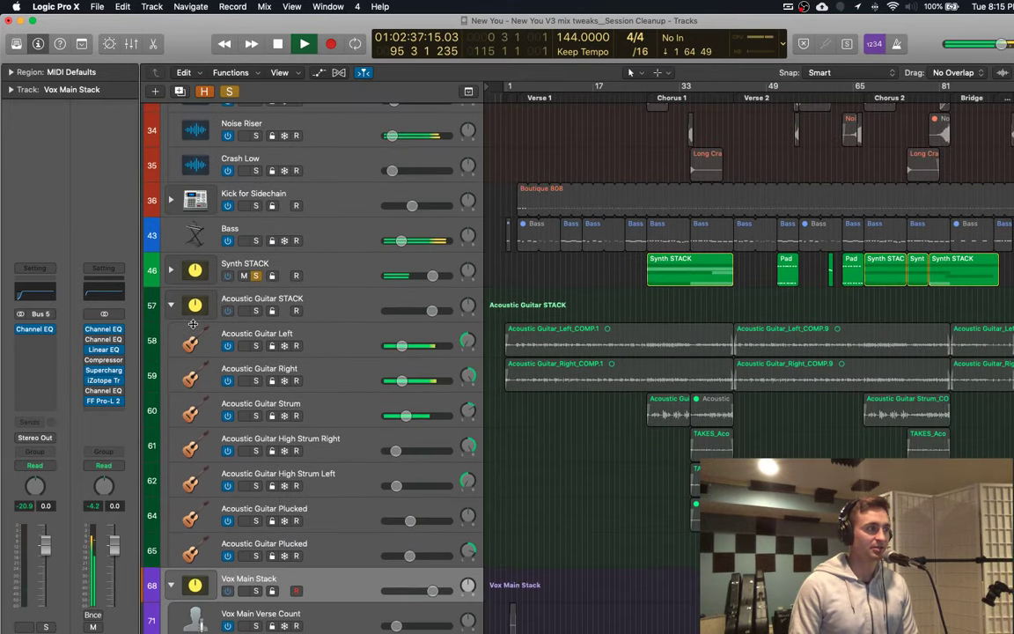
# Step: Expand the Synth STACK and look over its piano, pad and buzz synth tracks
pyautogui.click(170, 270)
pyautogui.scroll(-5, 652, 293)
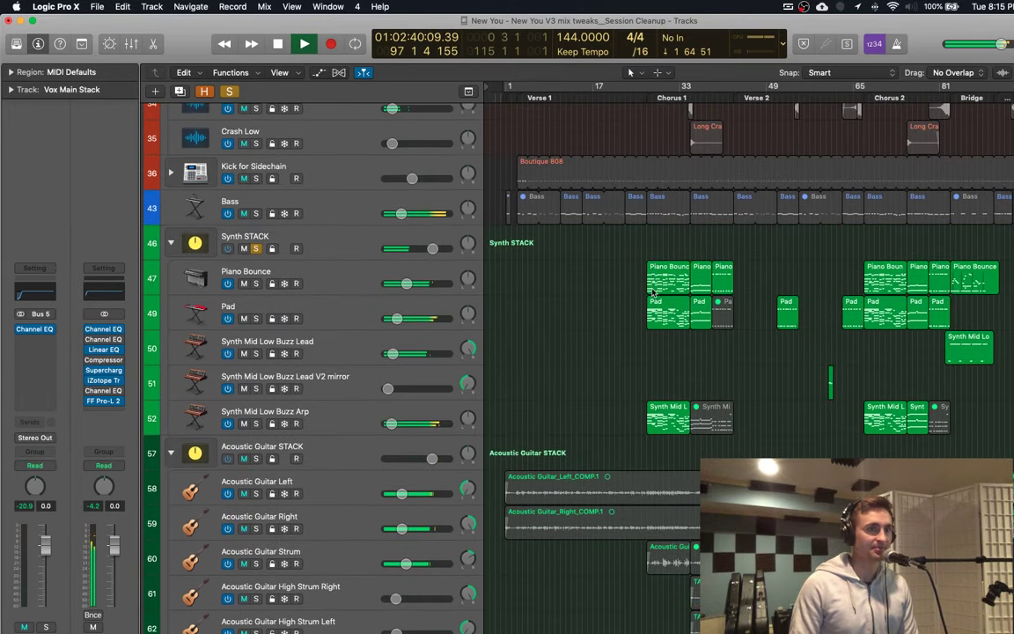
pyautogui.scroll(4, 661, 282)
pyautogui.scroll(1, 944, 221)
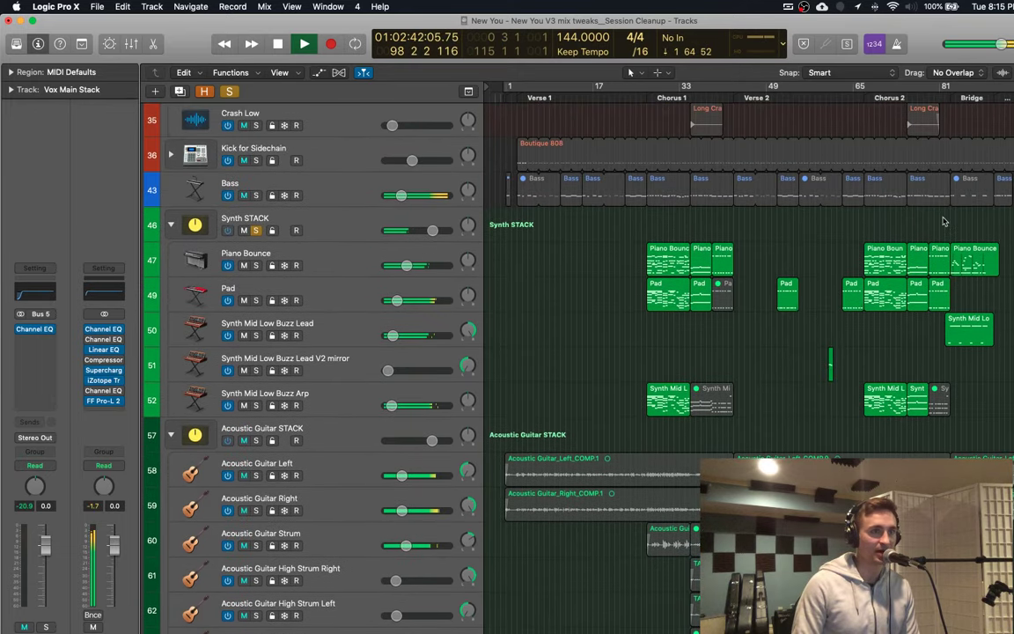
# Step: Add the Acoustic Guitar STACK to the soloed synths and take the Vox BG stack out of solo
pyautogui.click(256, 441)
pyautogui.scroll(-15, 473, 402)
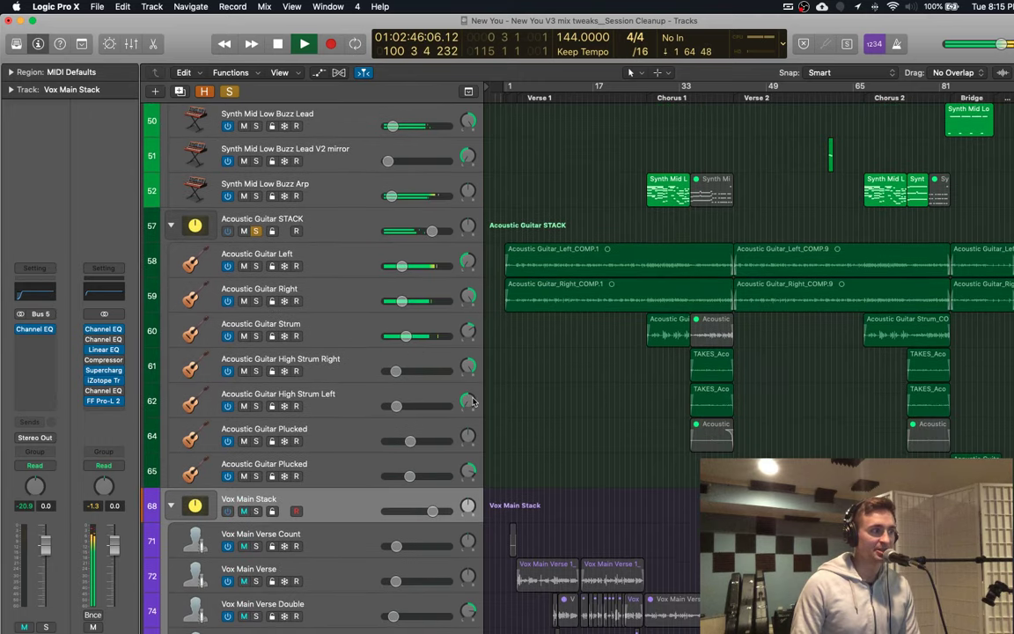
pyautogui.click(257, 170)
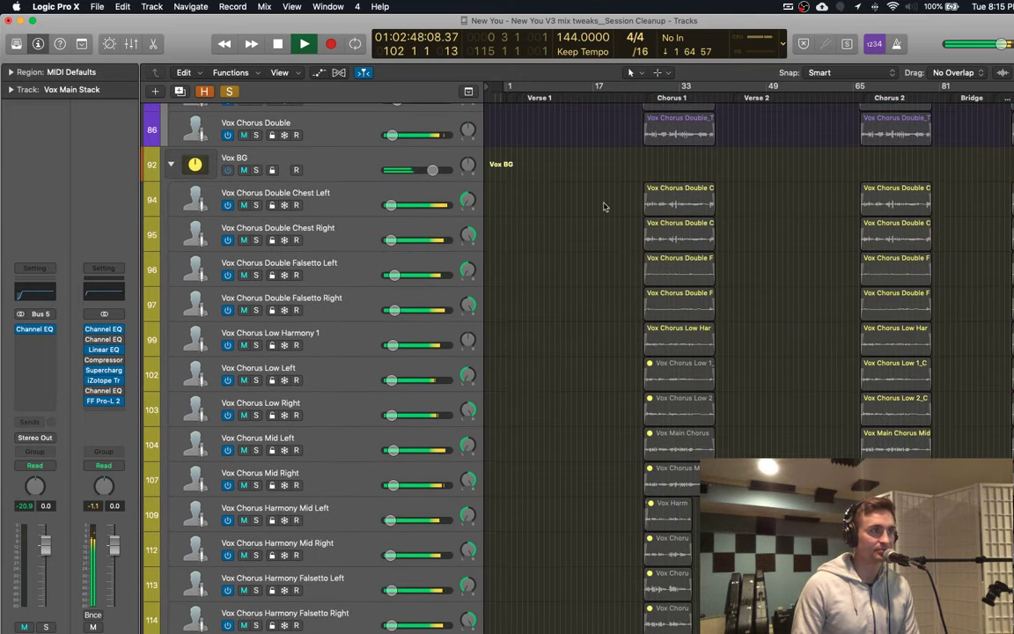
# Step: Play the synths and guitars from just before Chorus 1, switching the Acoustic Guitar STACK's solo off and back on to compare
pyautogui.scroll(10, 616, 220)
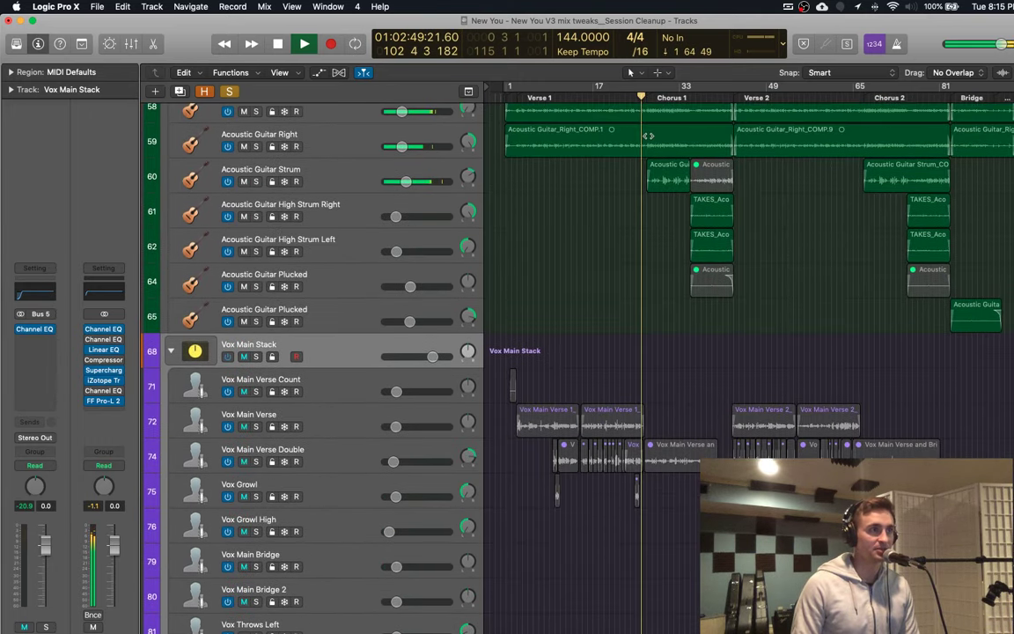
pyautogui.scroll(10, 648, 136)
pyautogui.scroll(-4, 661, 228)
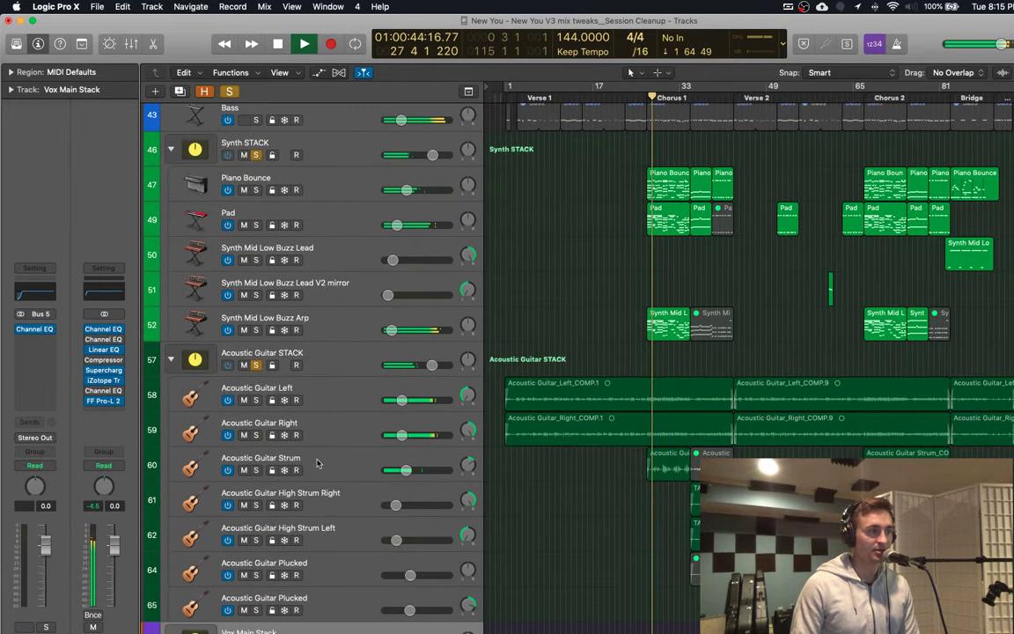
pyautogui.click(353, 464)
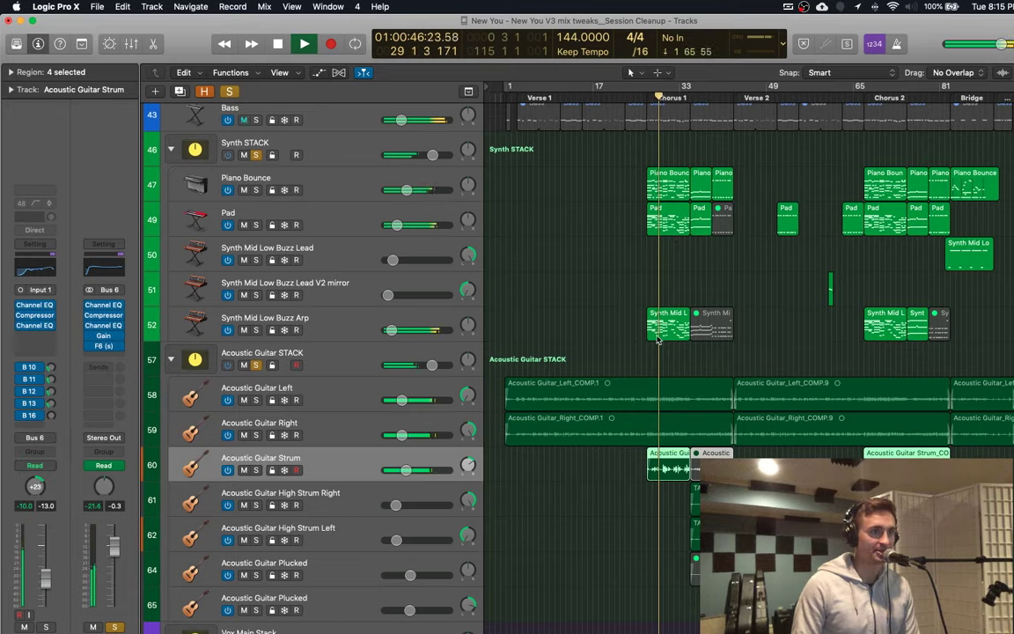
pyautogui.click(255, 364)
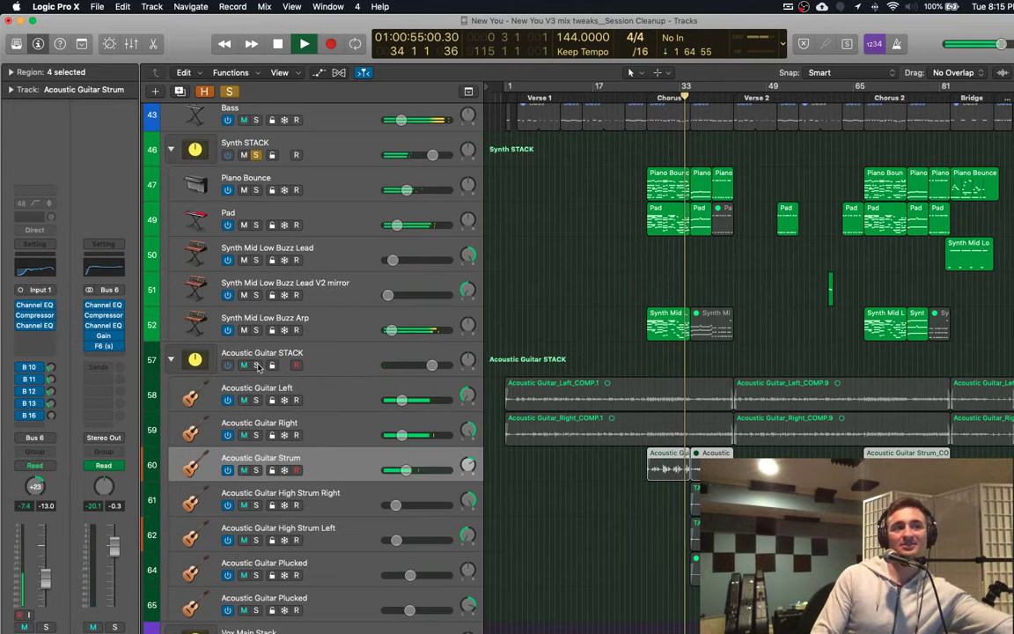
pyautogui.click(256, 365)
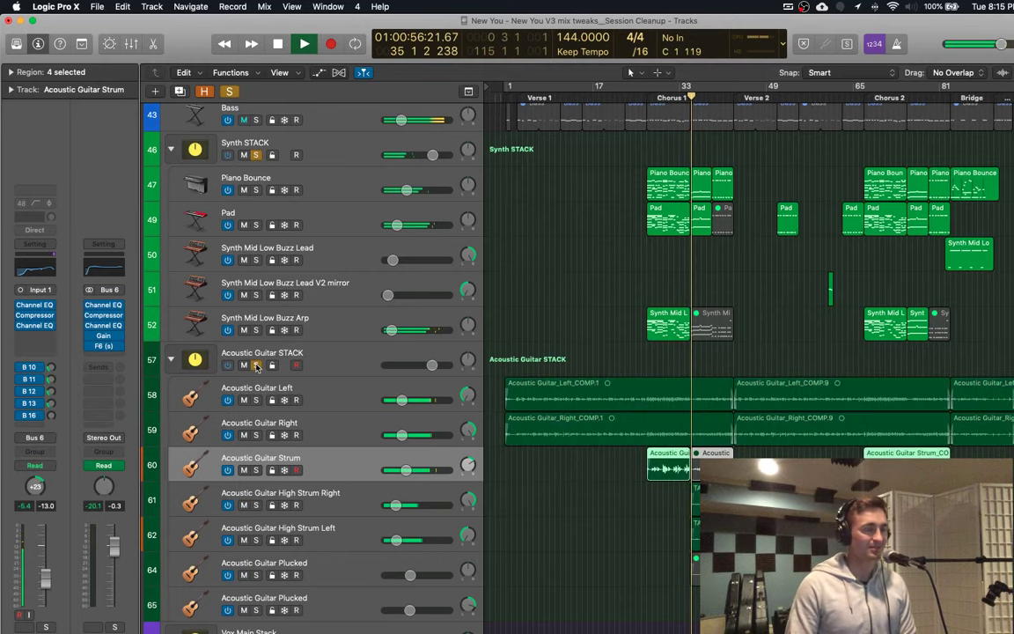
# Step: Play the Synth STACK without the guitars from just before Chorus 2, and solo the Acoustic Guitar STACK again during the chorus
pyautogui.click(869, 108)
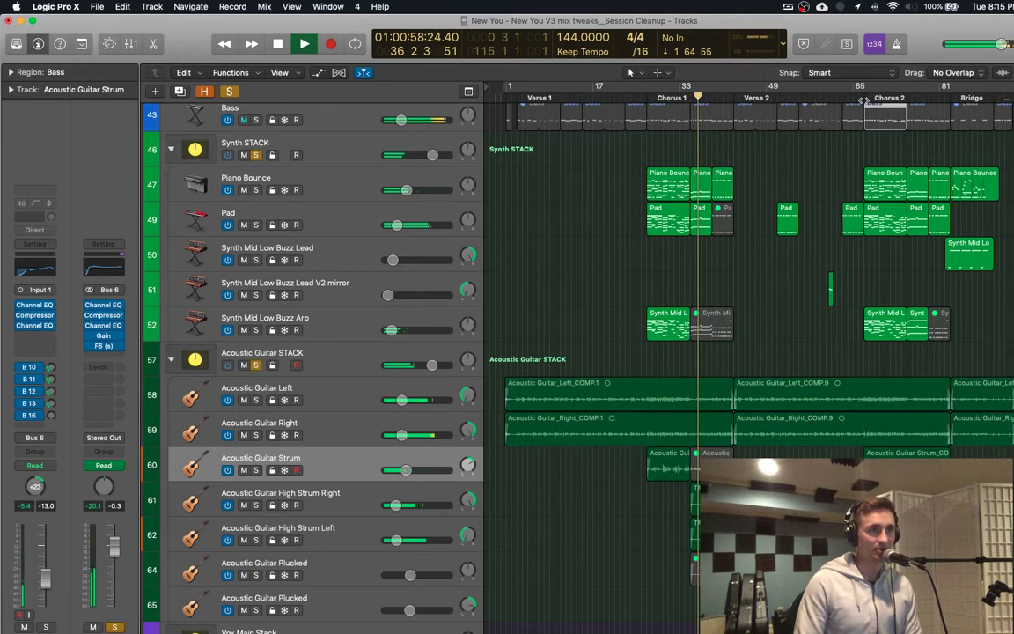
pyautogui.click(859, 99)
pyautogui.click(256, 365)
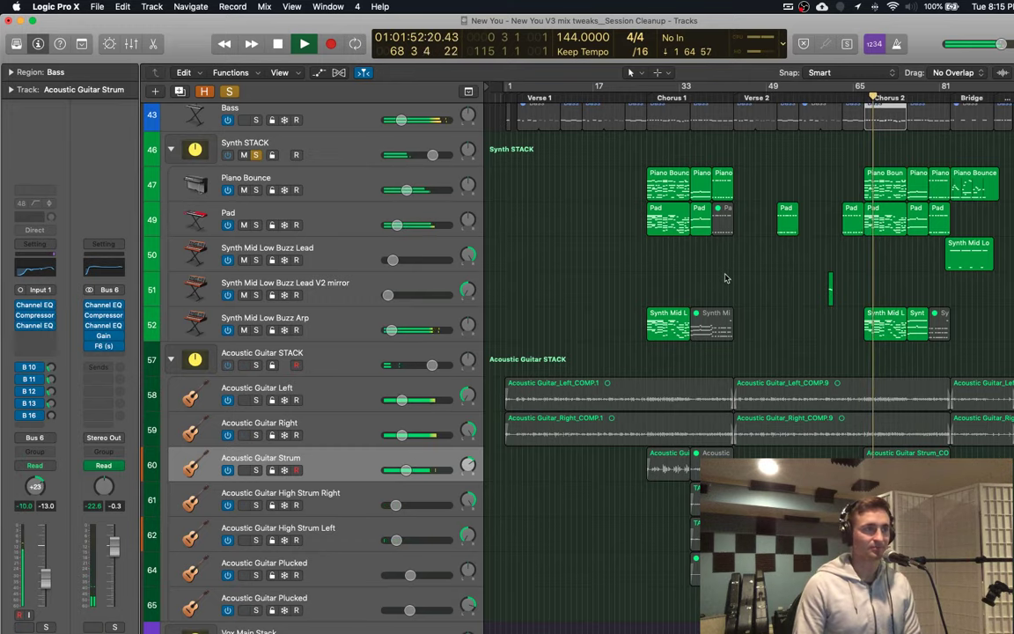
pyautogui.scroll(-1, 779, 286)
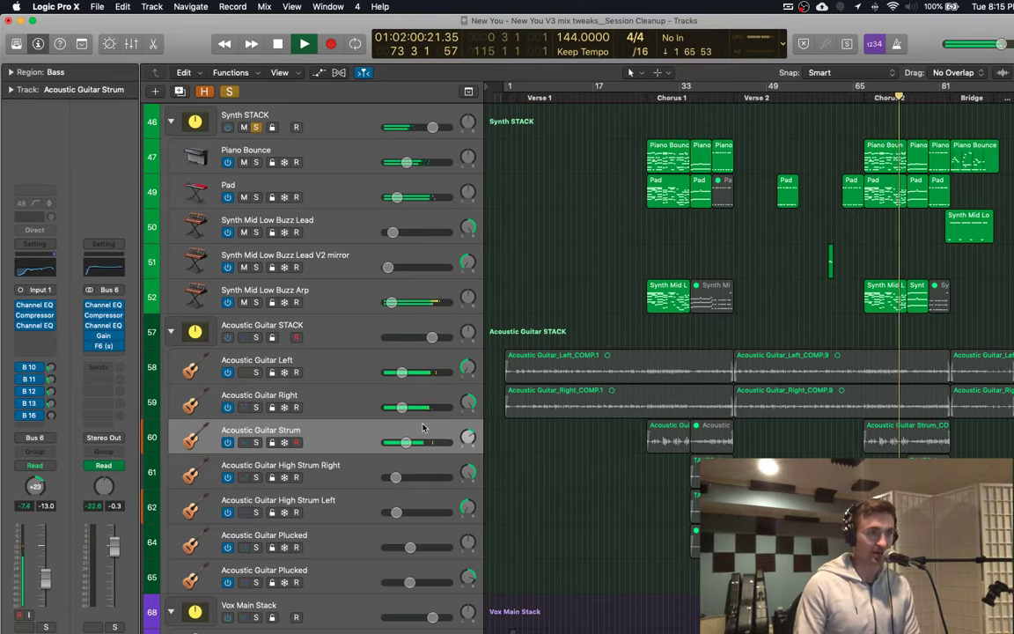
pyautogui.click(256, 337)
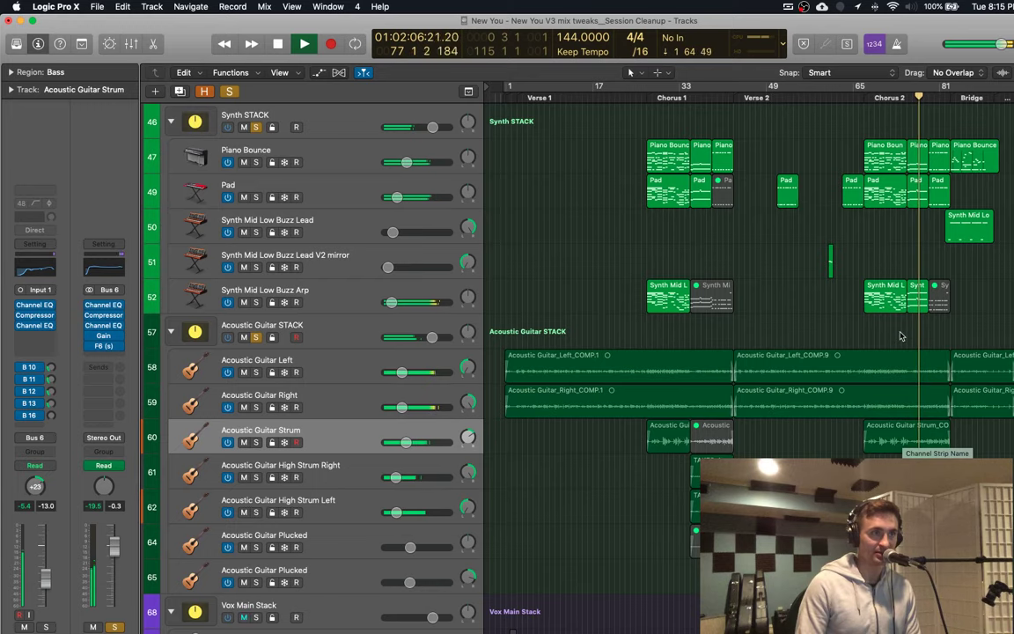
pyautogui.scroll(2, 901, 335)
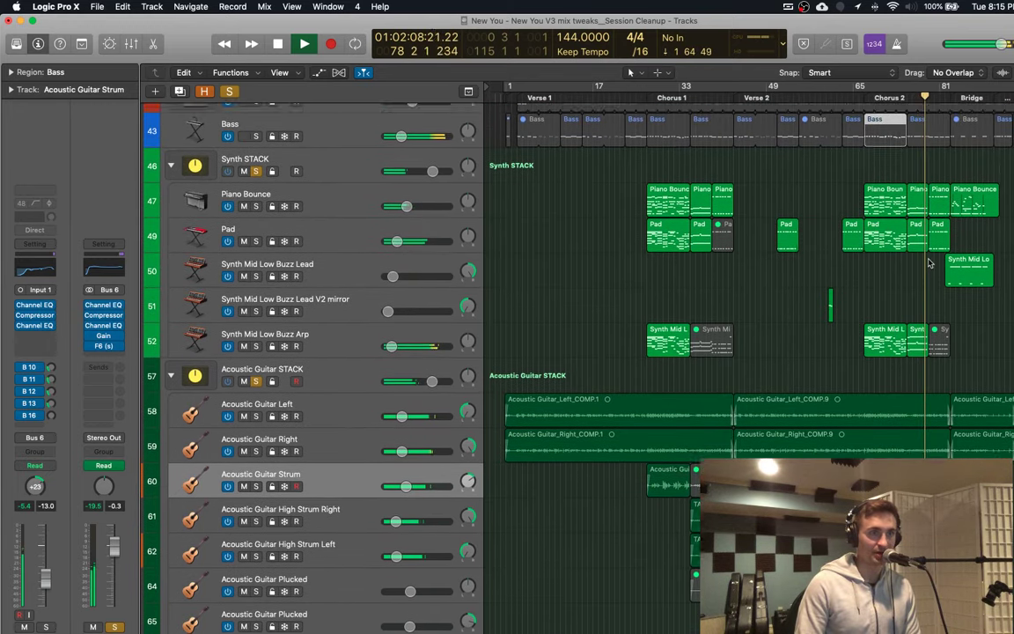
# Step: Take the synth and guitar stacks out of solo and solo only the Piano Bounce track going into the bridge
pyautogui.scroll(2, 930, 261)
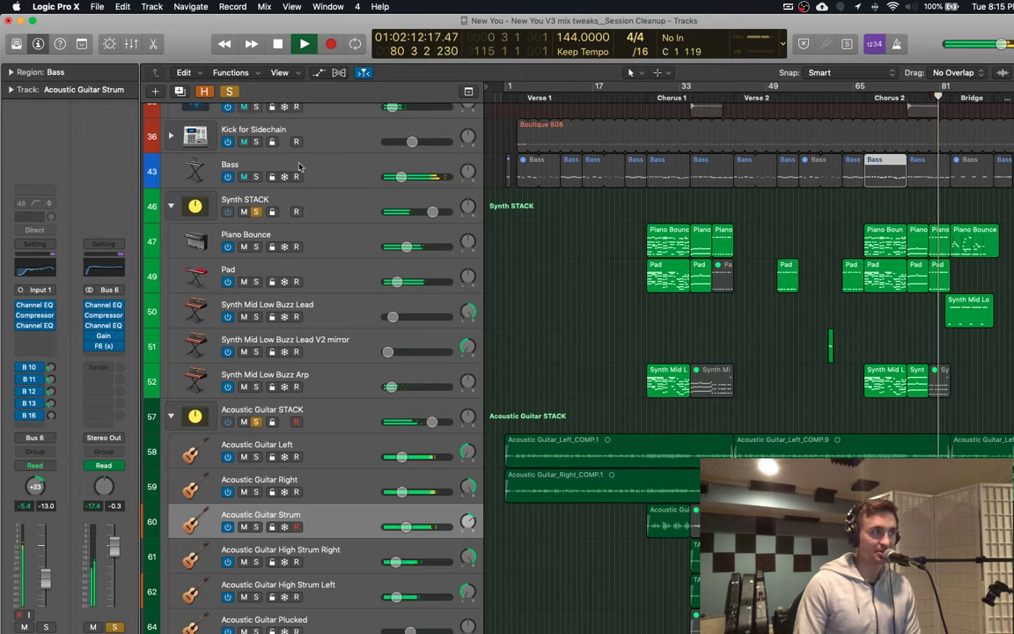
pyautogui.click(308, 216)
pyautogui.click(340, 251)
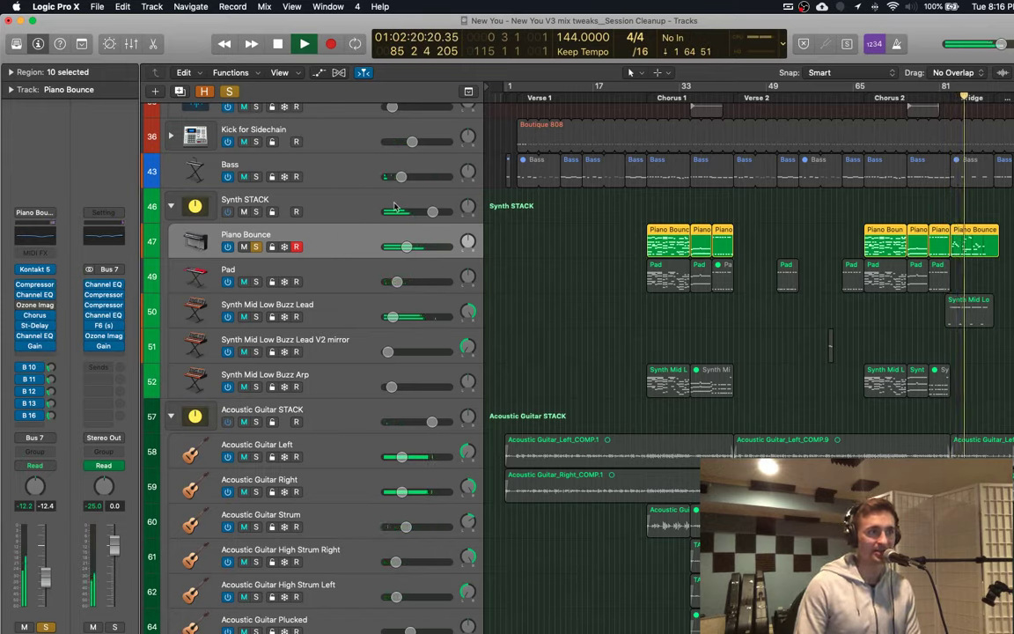
# Step: Inspect the Piano Bounce track's Stereo Delay settings and its Bus 16 send to Crystal
pyautogui.click(34, 326)
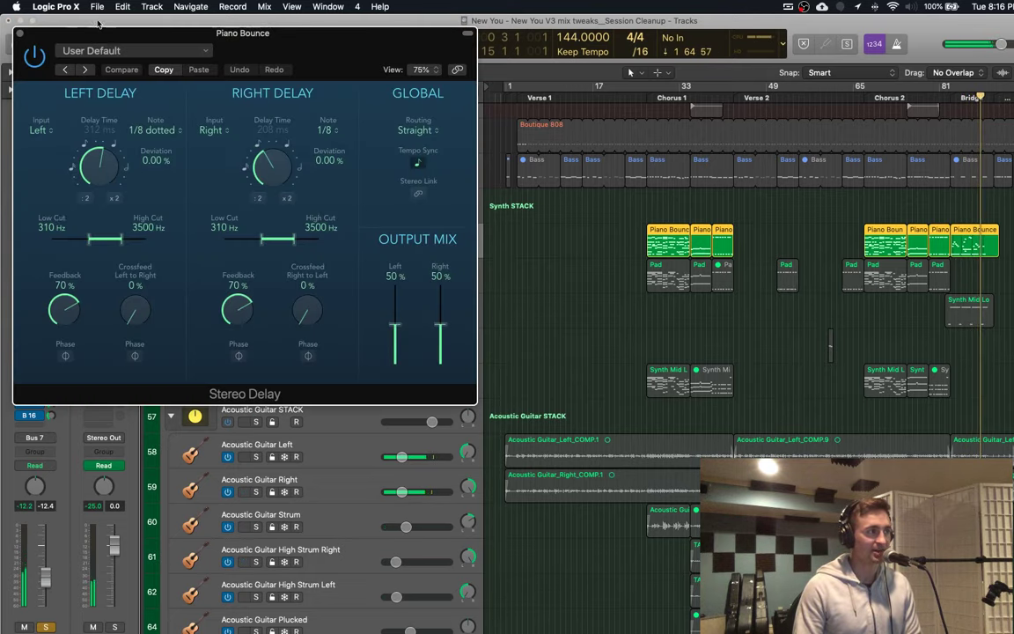
pyautogui.click(20, 34)
pyautogui.click(37, 415)
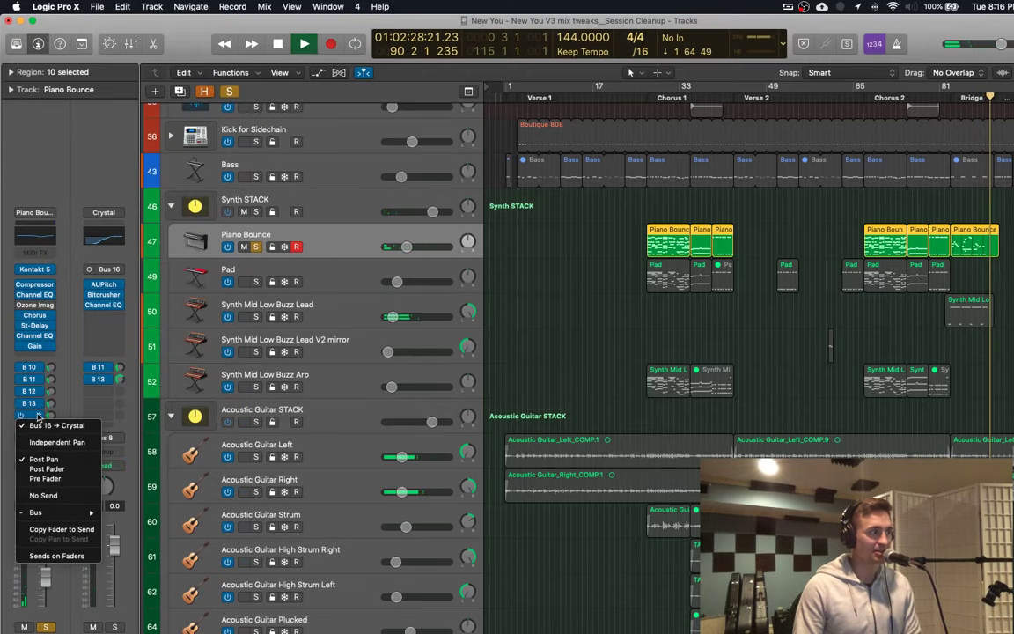
pyautogui.click(33, 377)
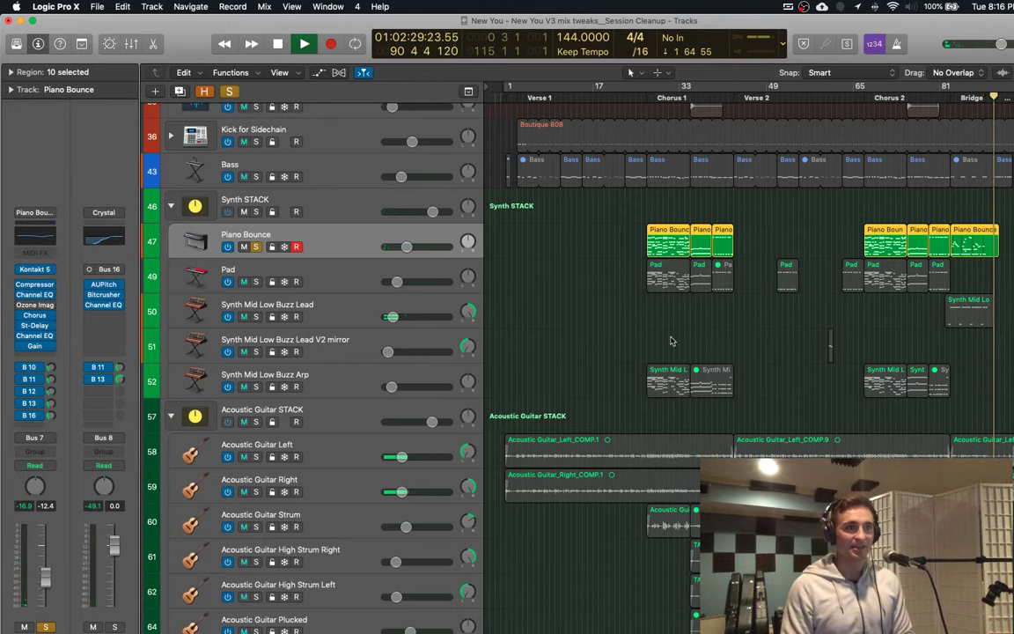
# Step: Put the whole Synth STACK back in solo and play its layers after the bridge
pyautogui.scroll(-2, 616, 334)
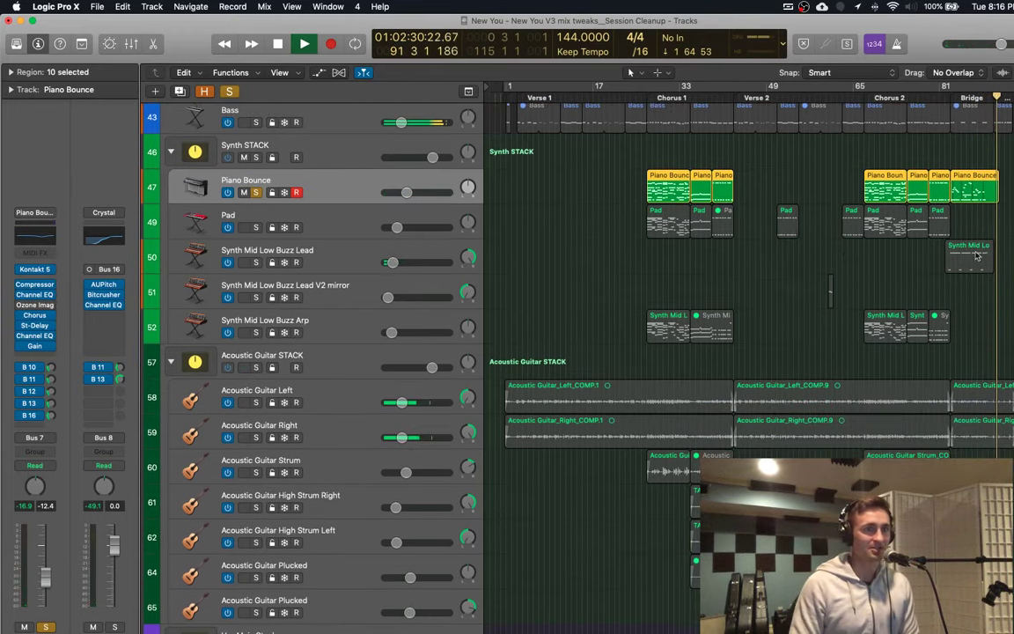
pyautogui.click(243, 156)
pyautogui.scroll(-4, 911, 229)
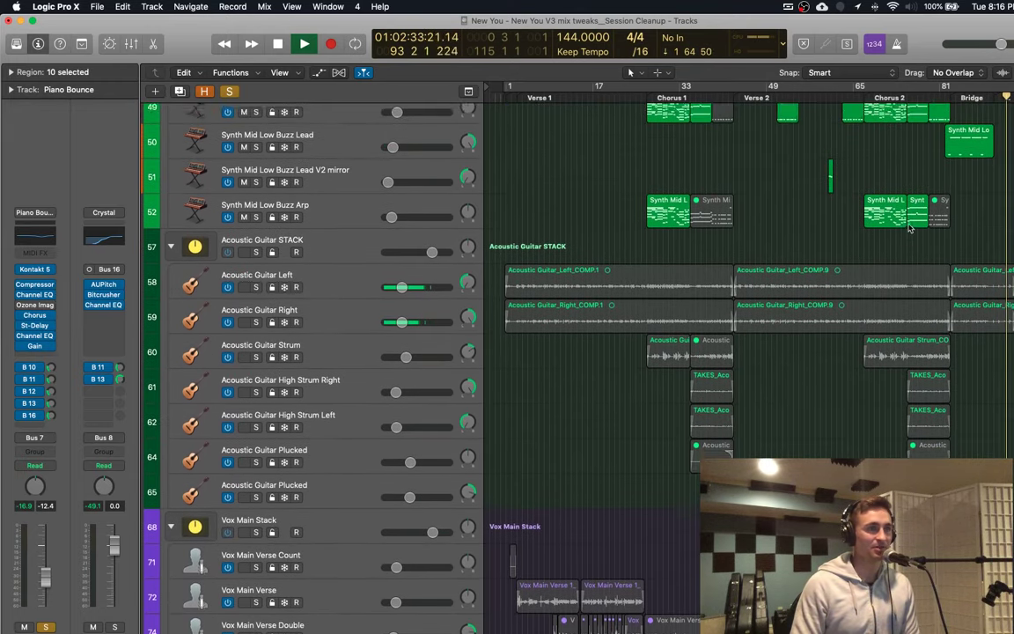
pyautogui.scroll(1, 910, 227)
pyautogui.scroll(3, 863, 134)
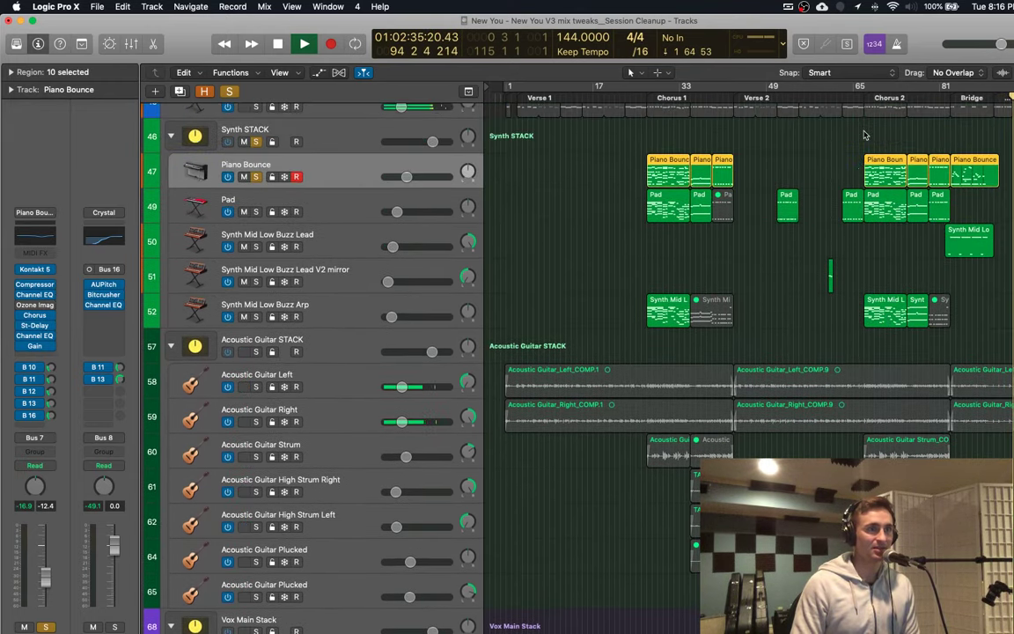
pyautogui.scroll(1, 864, 135)
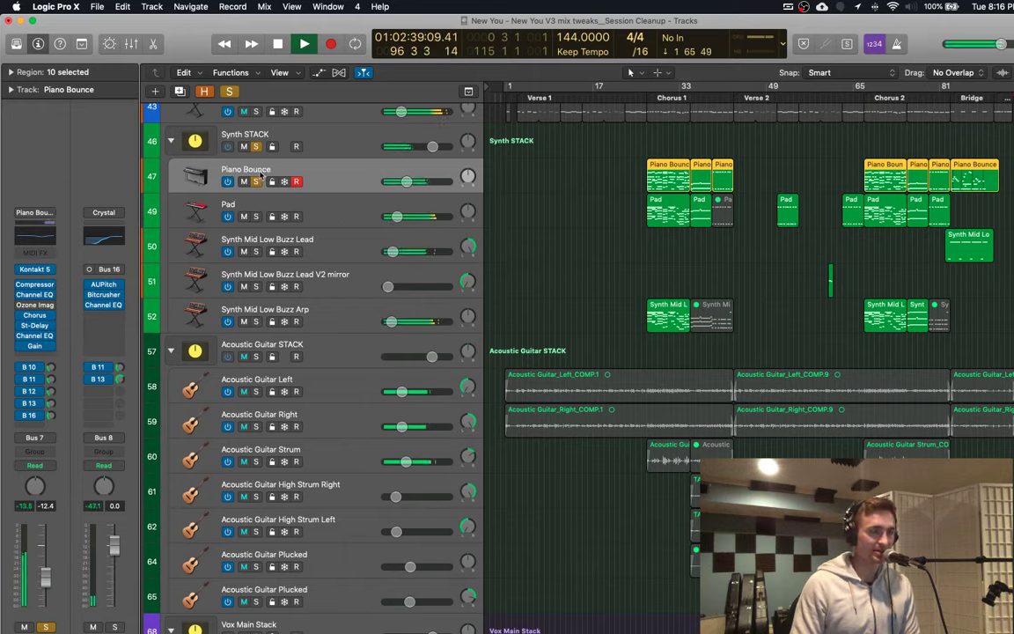
# Step: Select the Synth Mid Low Buzz Lead track and solo only the Synth Mid Low Buzz Arp track
pyautogui.click(338, 245)
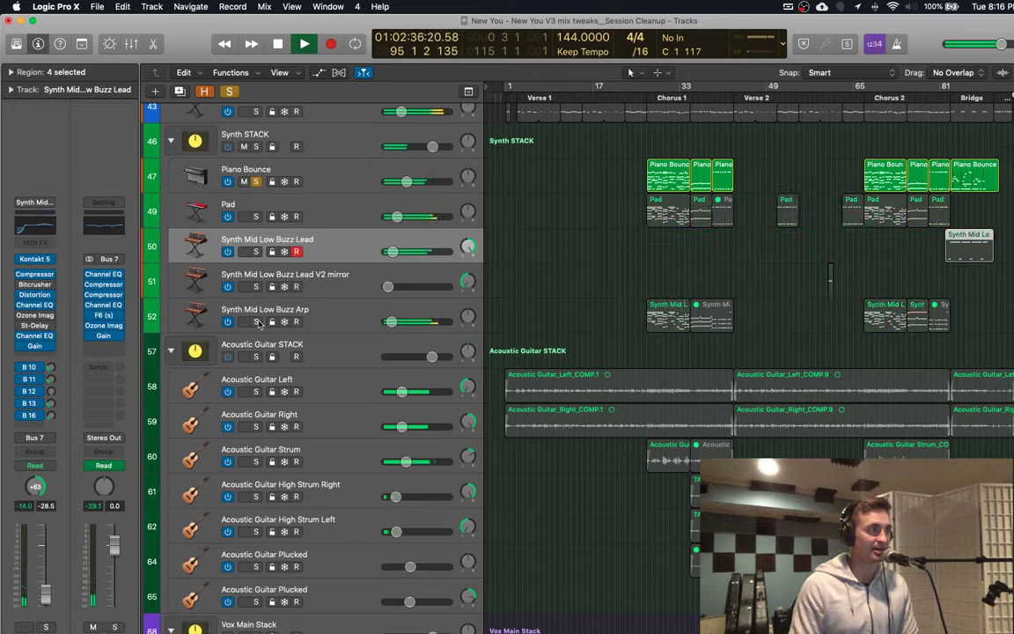
pyautogui.click(255, 321)
pyautogui.keyDown('alt'); pyautogui.click(255, 322); pyautogui.keyUp('alt')
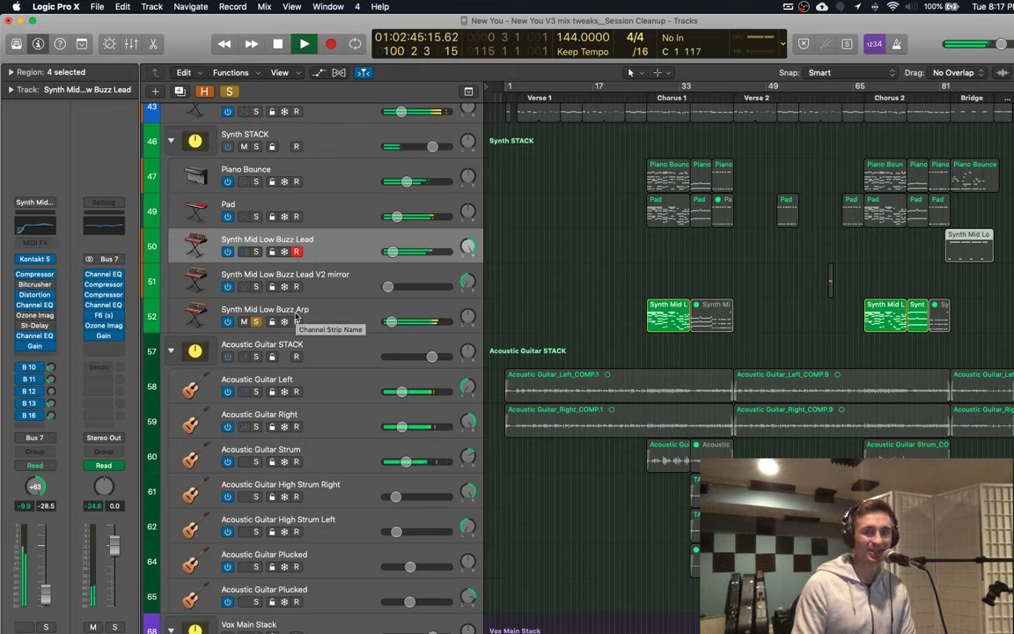
# Step: Solo the Synth STACK and Acoustic Guitar STACK together and look over the guitar and lead vocal tracks
pyautogui.click(255, 146)
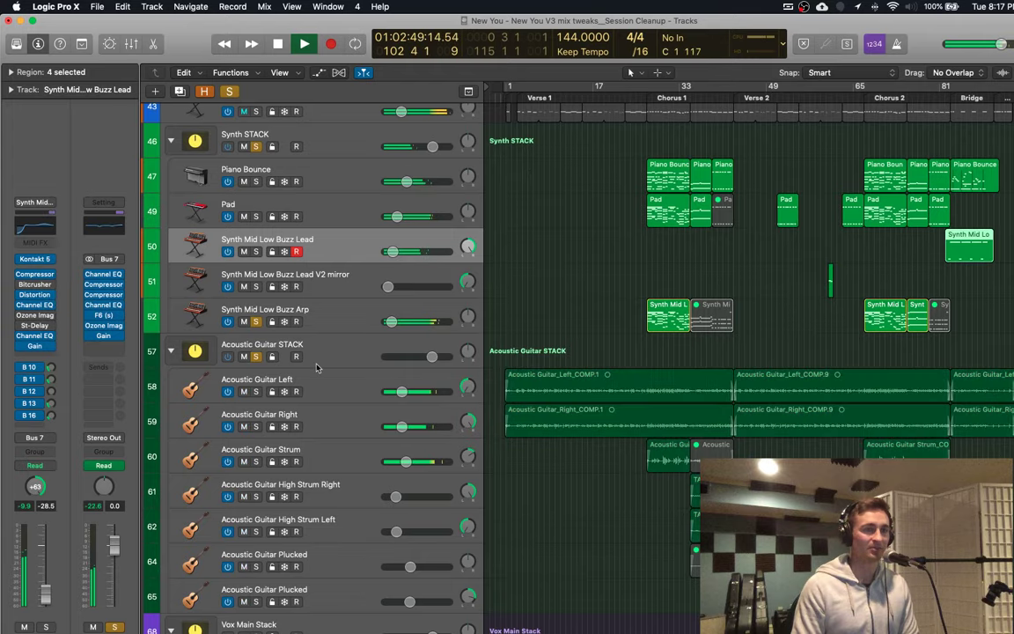
pyautogui.scroll(-5, 984, 208)
pyautogui.scroll(-4, 932, 278)
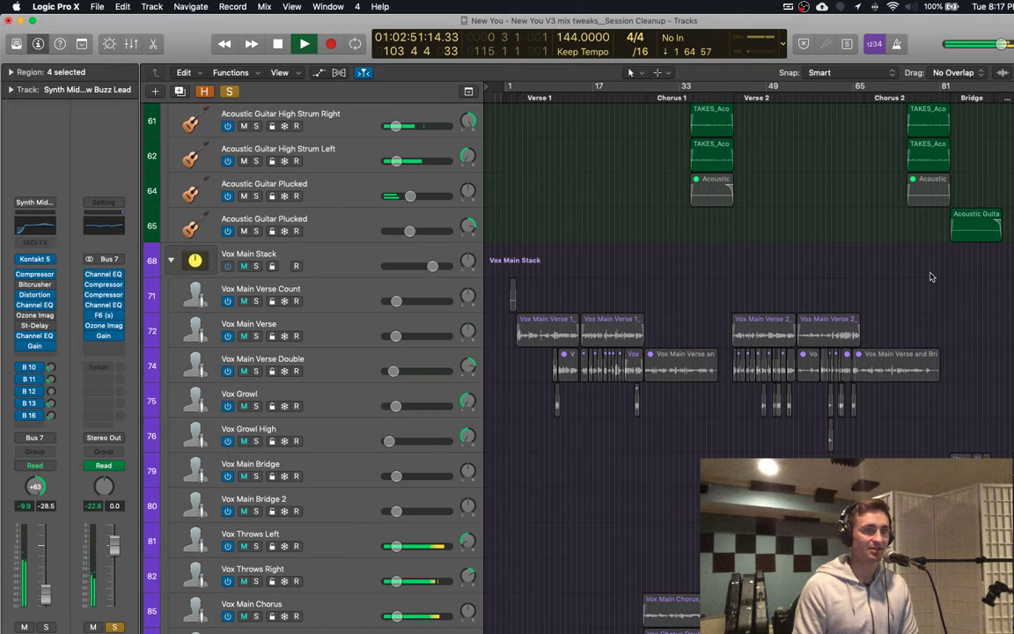
pyautogui.scroll(5, 931, 277)
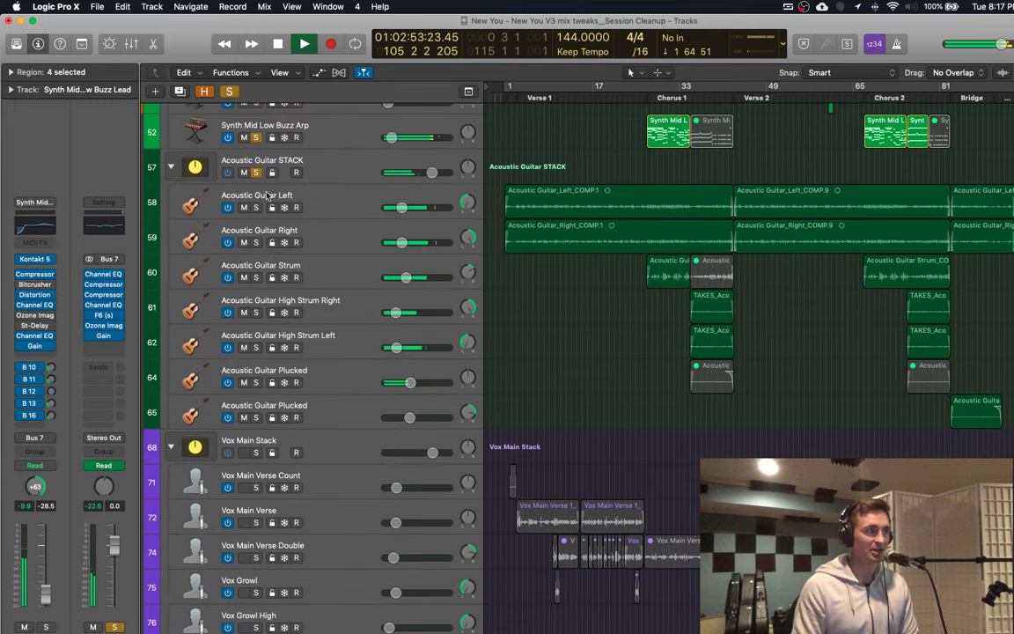
# Step: Solo only the high strum right, high strum left and first plucked acoustic guitars, briefly adding the Acoustic Guitar Strum to compare
pyautogui.keyDown('alt'); pyautogui.click(256, 171); pyautogui.keyUp('alt')
pyautogui.scroll(1, 257, 359)
pyautogui.click(255, 333)
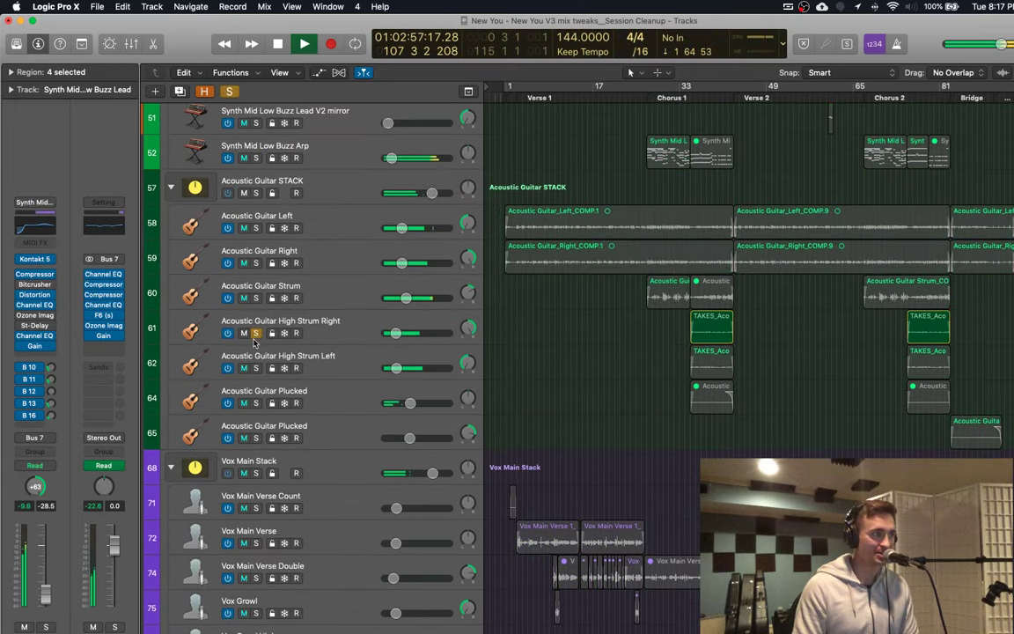
pyautogui.click(255, 335)
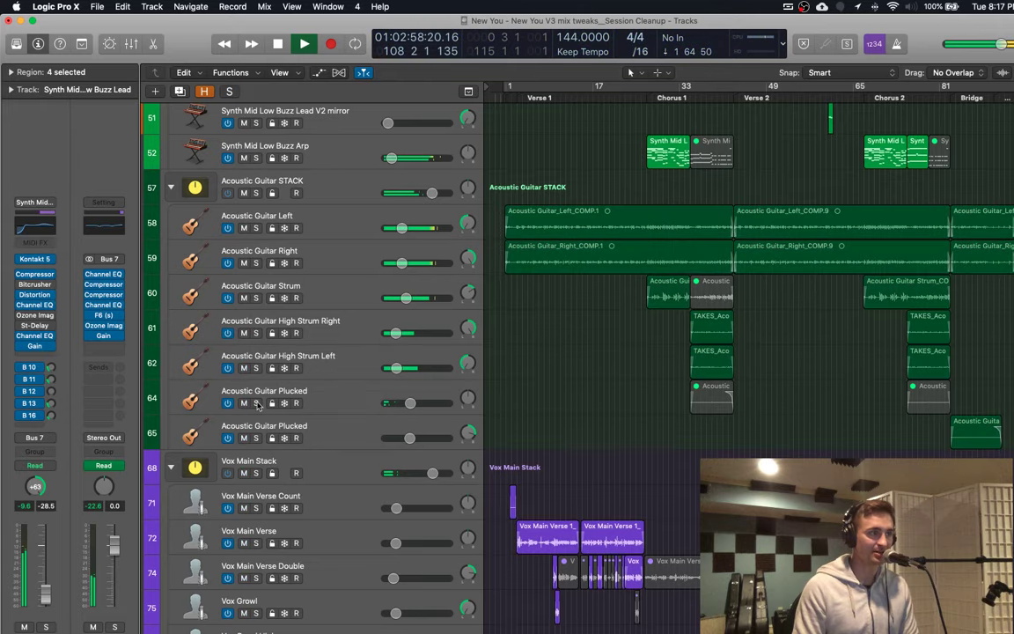
pyautogui.press('s')
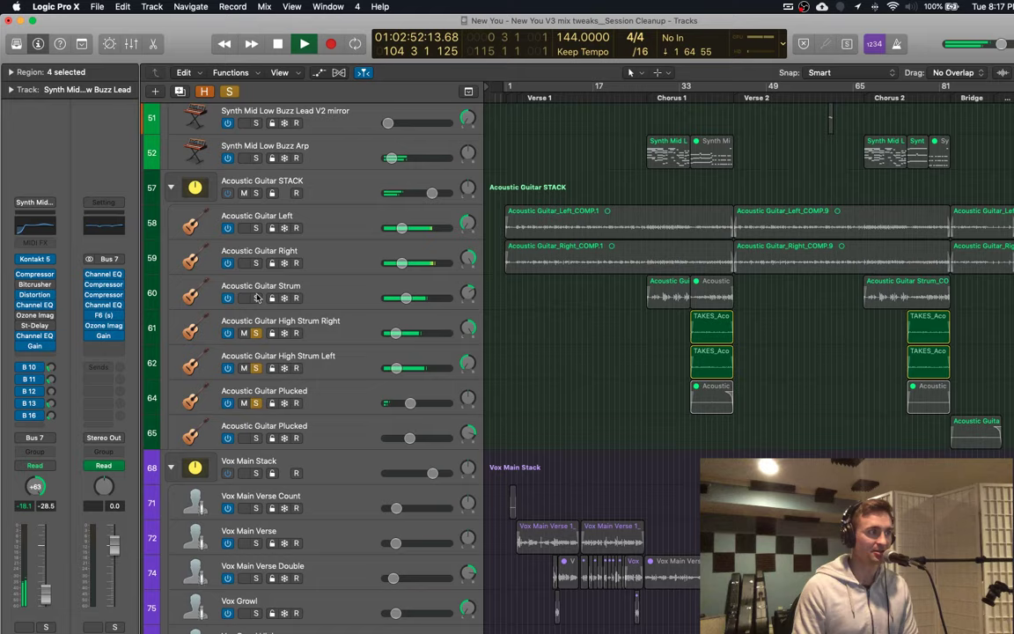
pyautogui.click(255, 298)
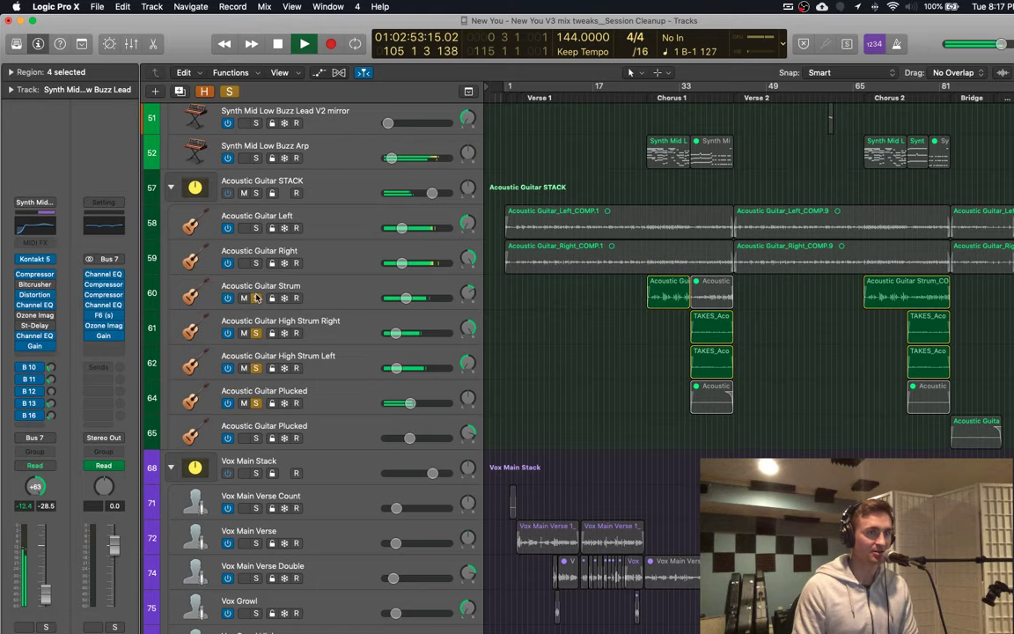
pyautogui.click(256, 298)
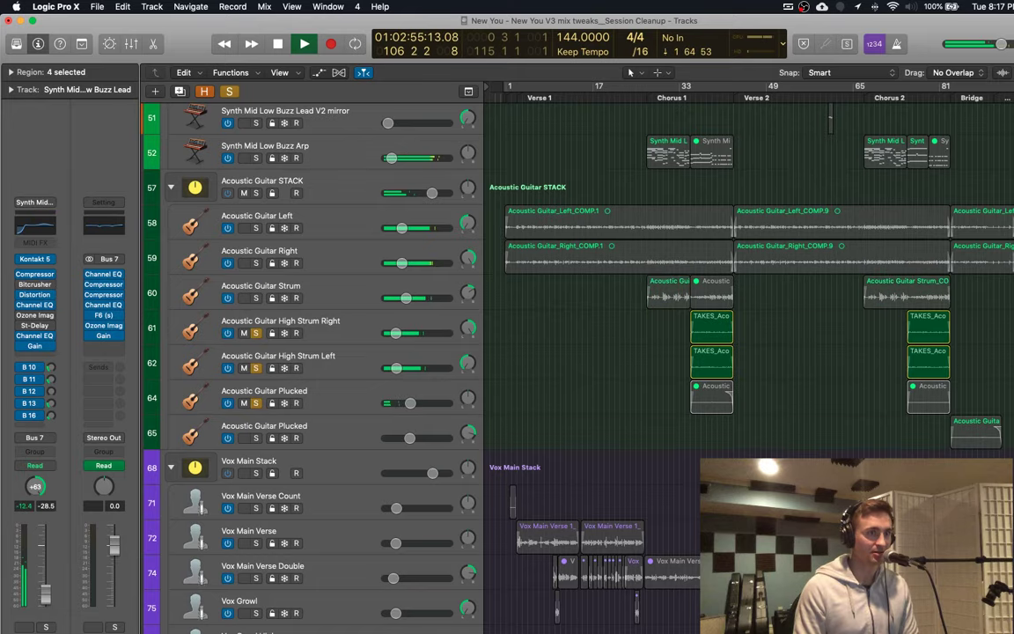
# Step: Add the Vox BG stack and the Vox Main Stack to the soloed acoustic guitars
pyautogui.scroll(-1, 640, 413)
pyautogui.scroll(-5, 640, 413)
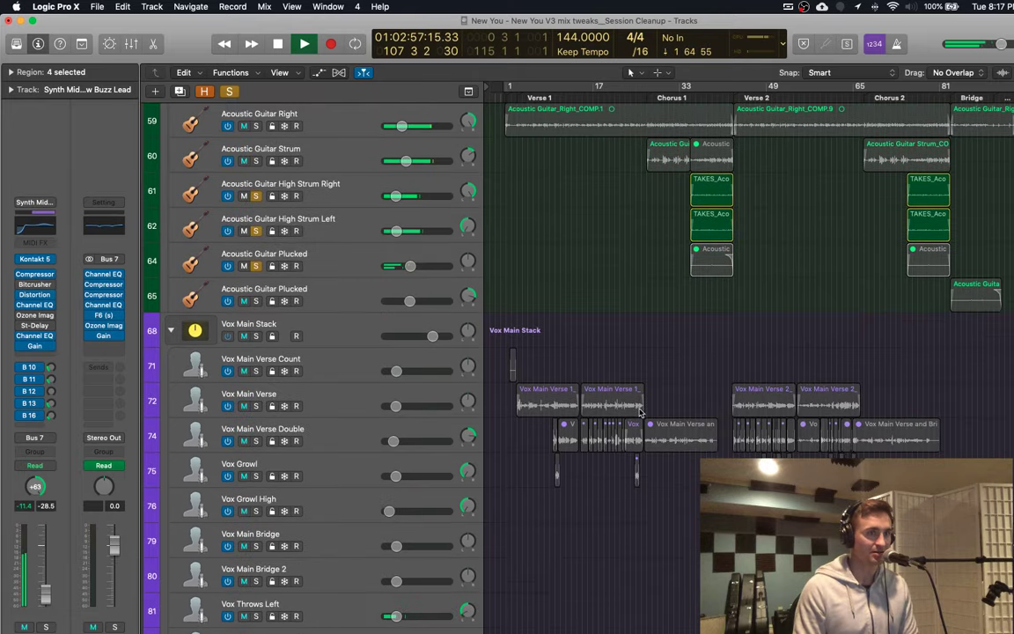
pyautogui.scroll(-8, 640, 413)
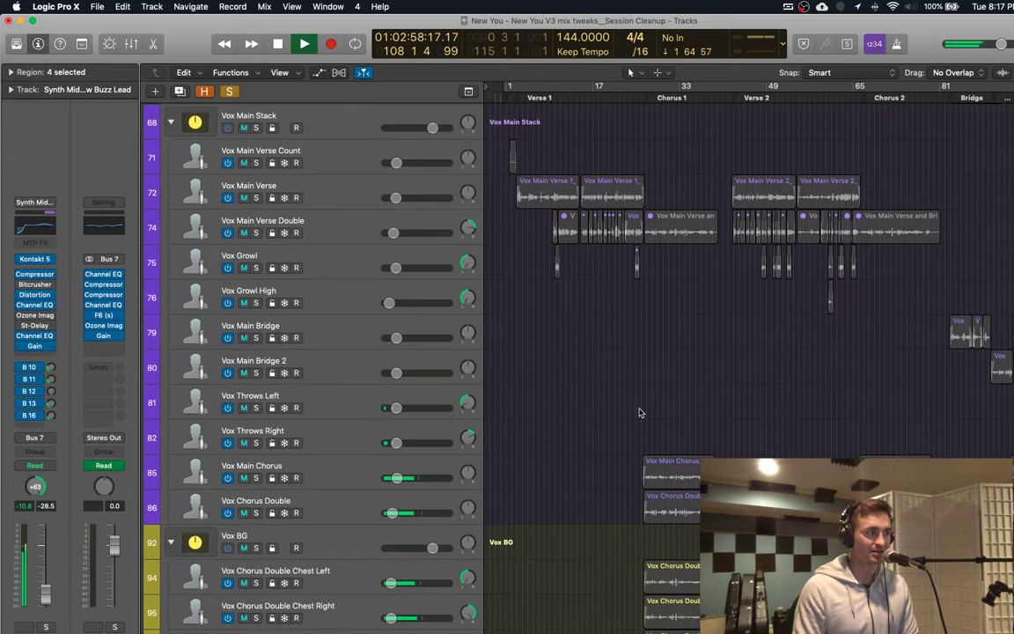
pyautogui.scroll(-1, 977, 148)
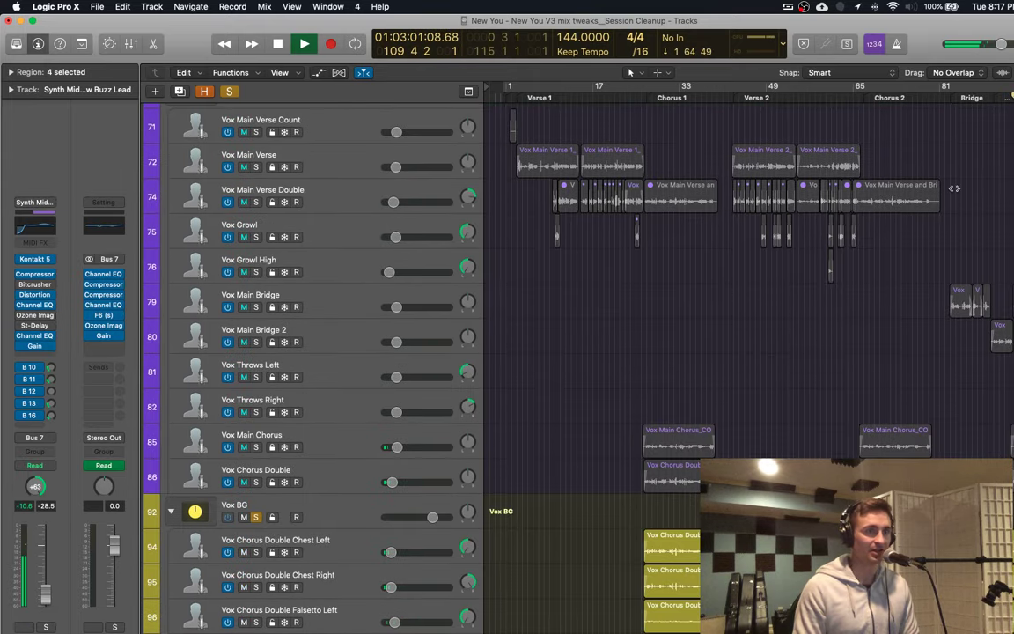
pyautogui.scroll(15, 539, 232)
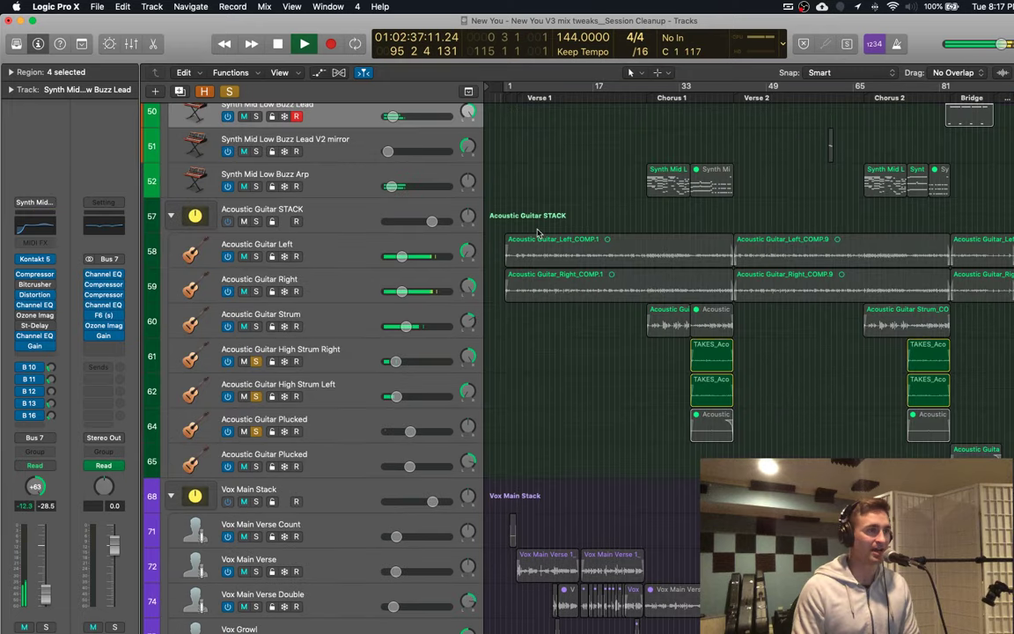
pyautogui.scroll(-20, 539, 232)
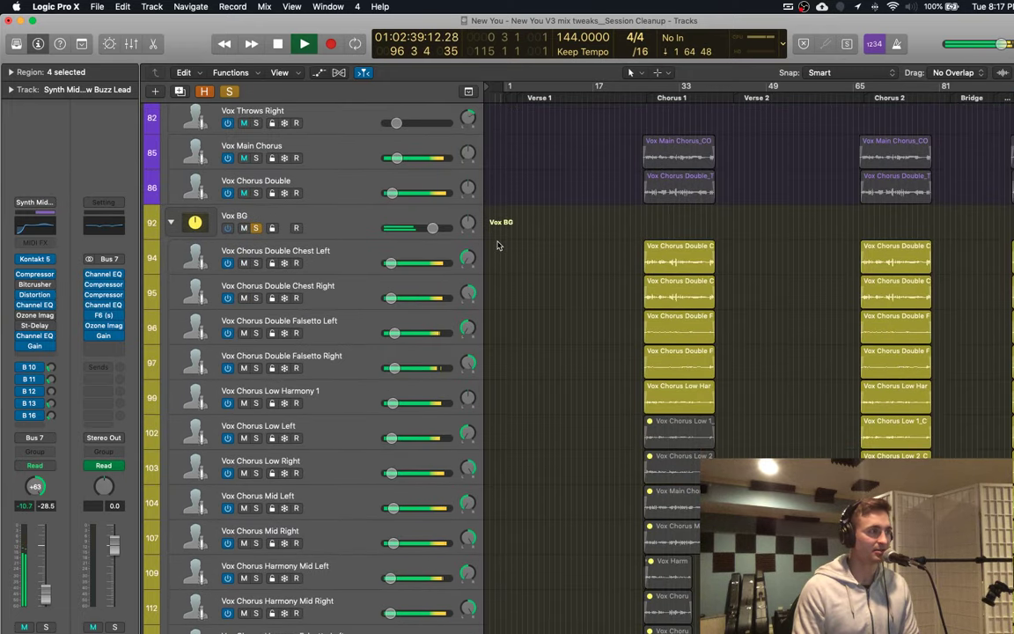
pyautogui.scroll(10, 498, 246)
pyautogui.click(256, 180)
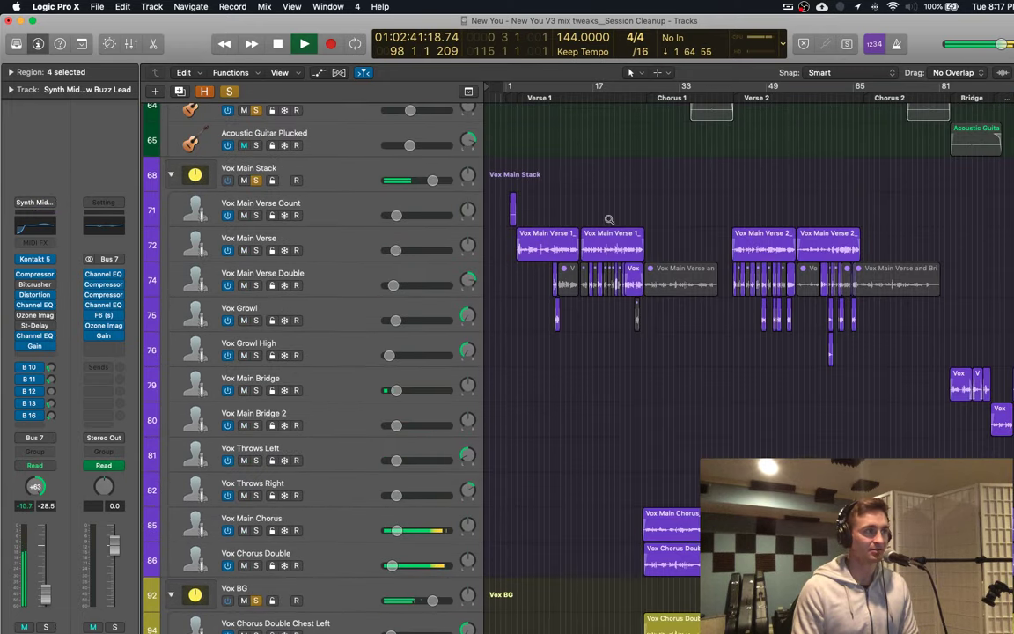
# Step: Shrink the track heights to show more of the session and clear all solos
pyautogui.scroll(1, 609, 219)
pyautogui.scroll(5, 285, 88)
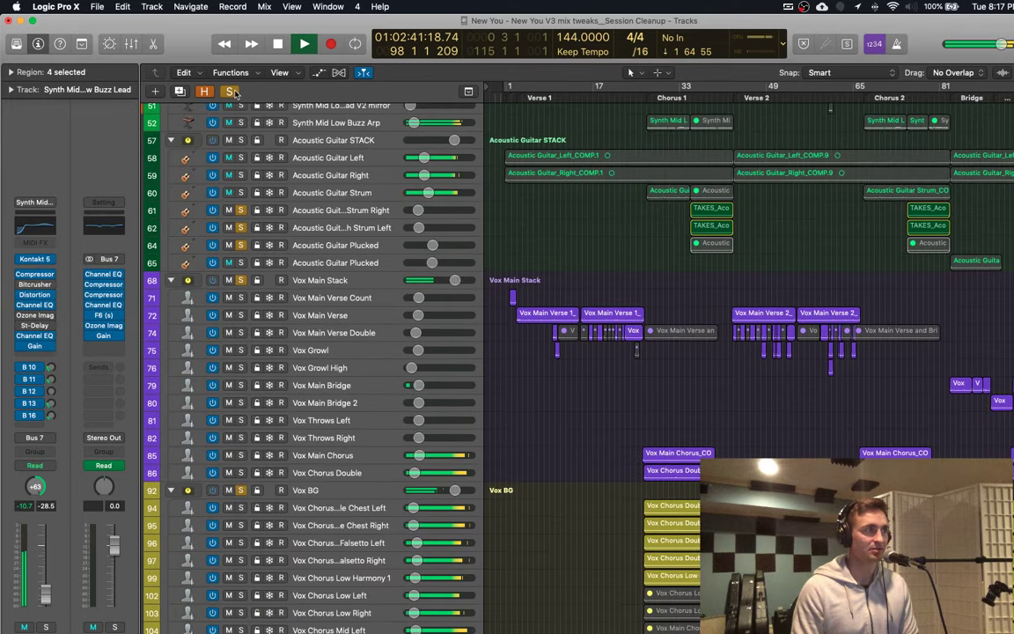
pyautogui.click(231, 92)
# Step: Solo the Bass track and view the Form sound in its Reaktor 6 instrument
pyautogui.scroll(15, 702, 304)
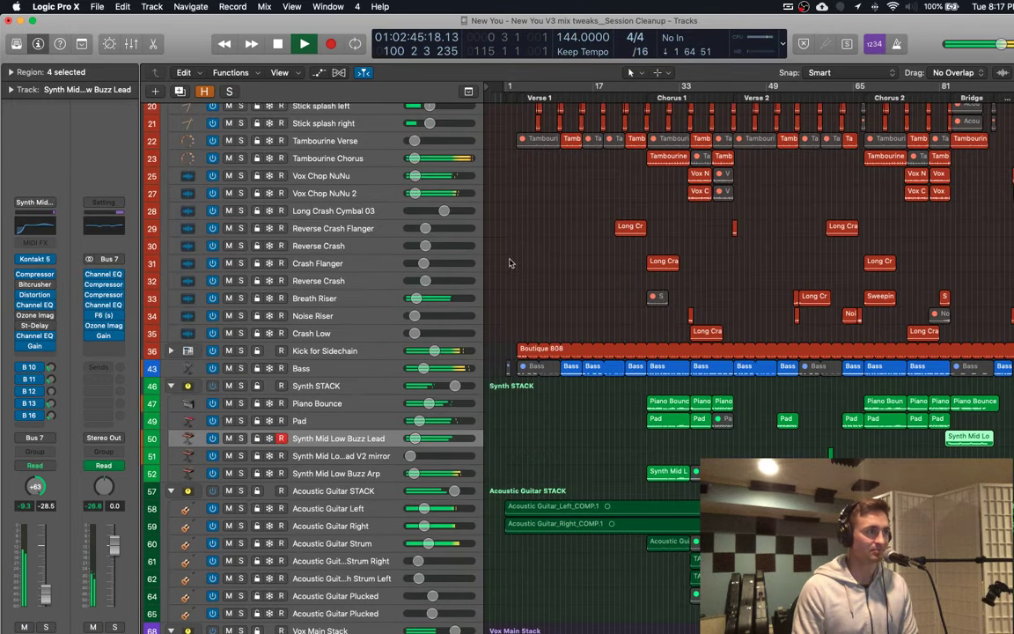
pyautogui.scroll(3, 509, 262)
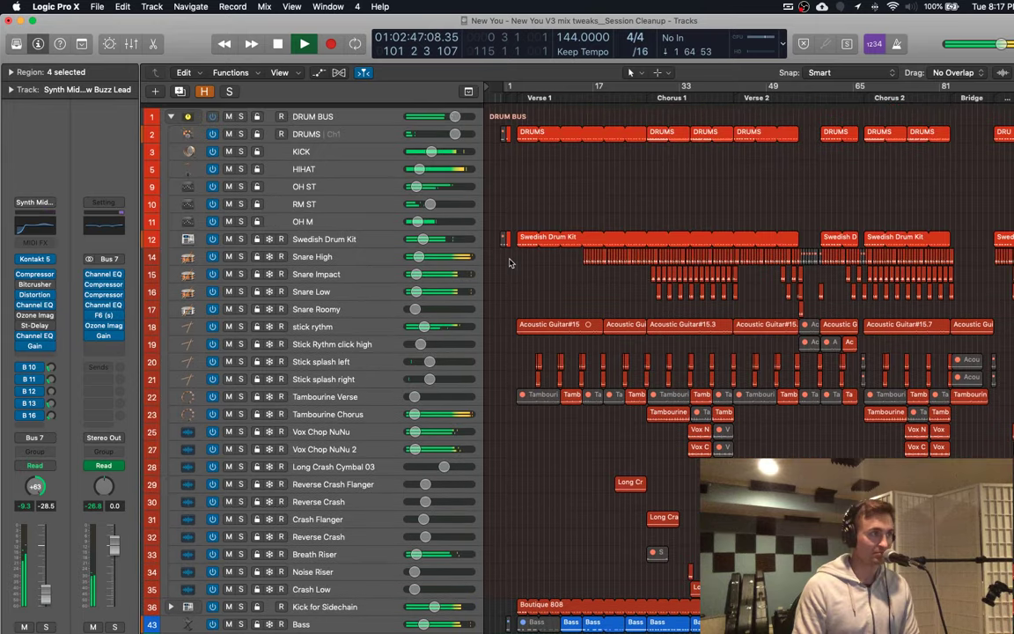
pyautogui.scroll(-1, 539, 253)
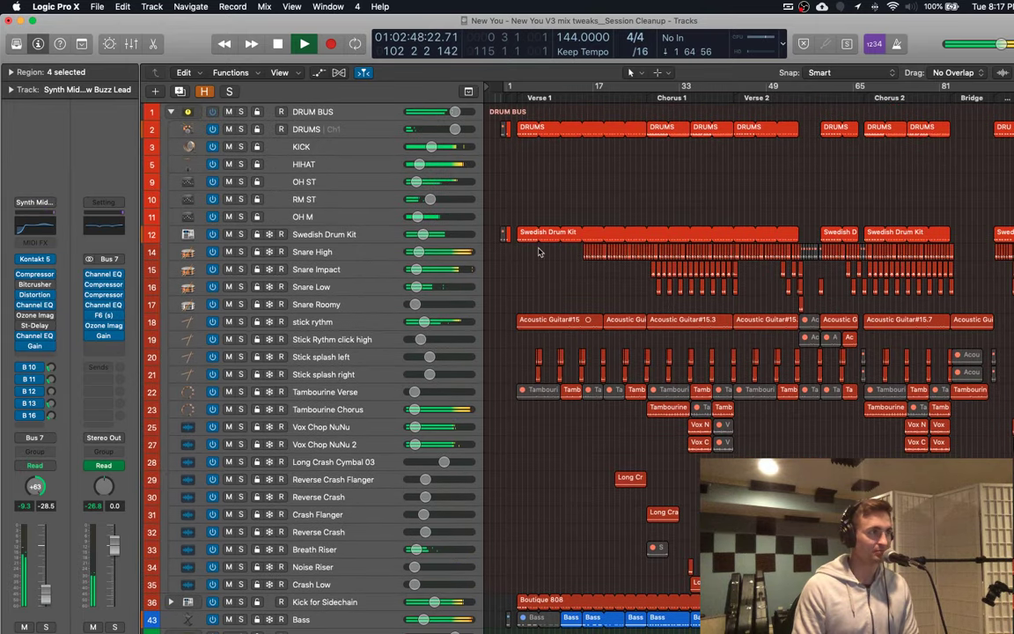
pyautogui.scroll(-8, 342, 366)
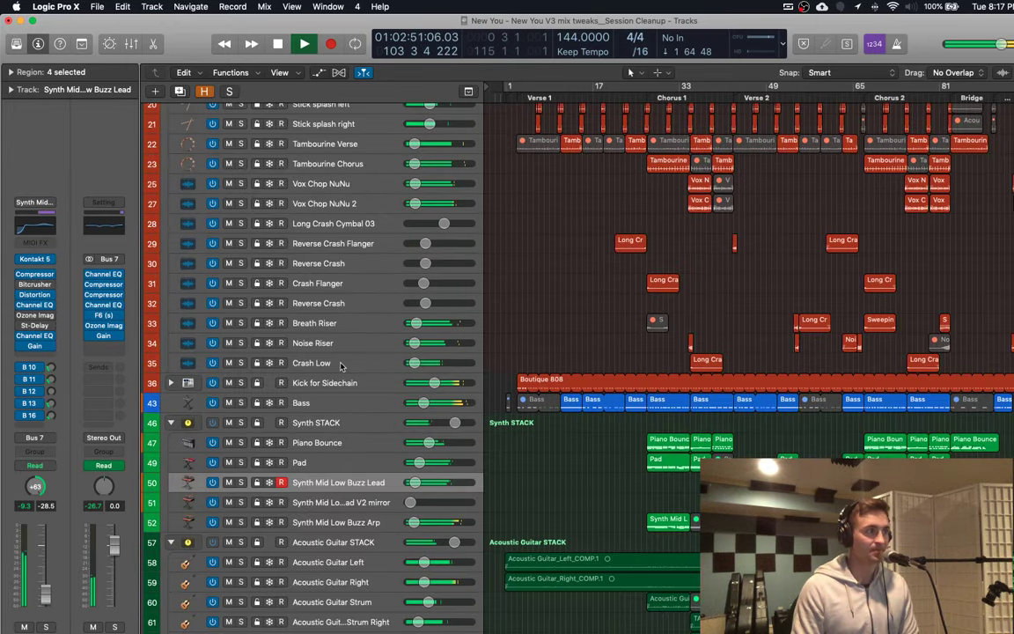
pyautogui.scroll(-2, 342, 366)
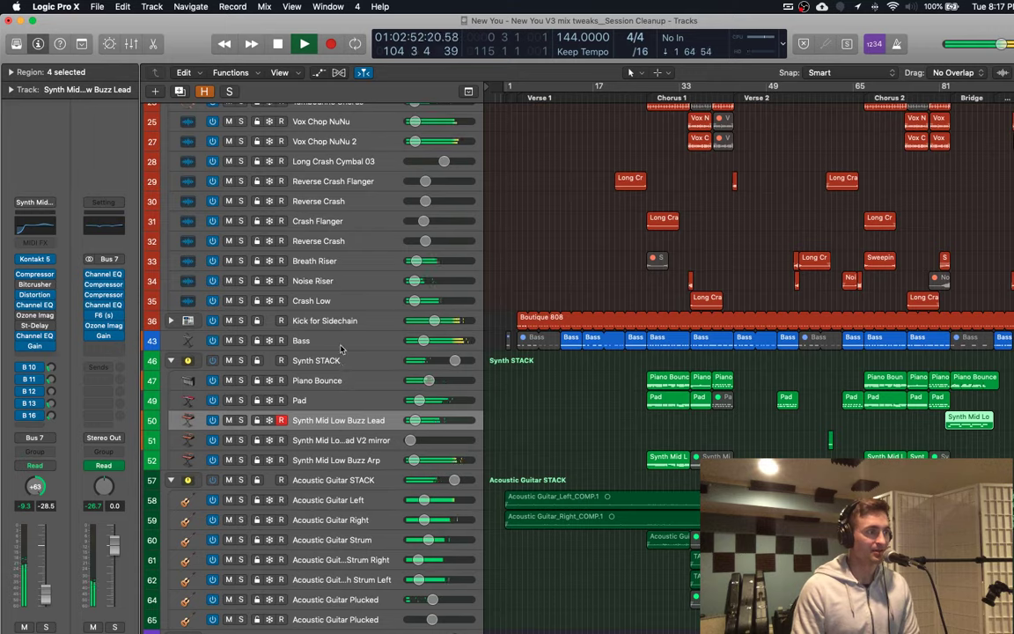
pyautogui.click(342, 345)
pyautogui.press('s')
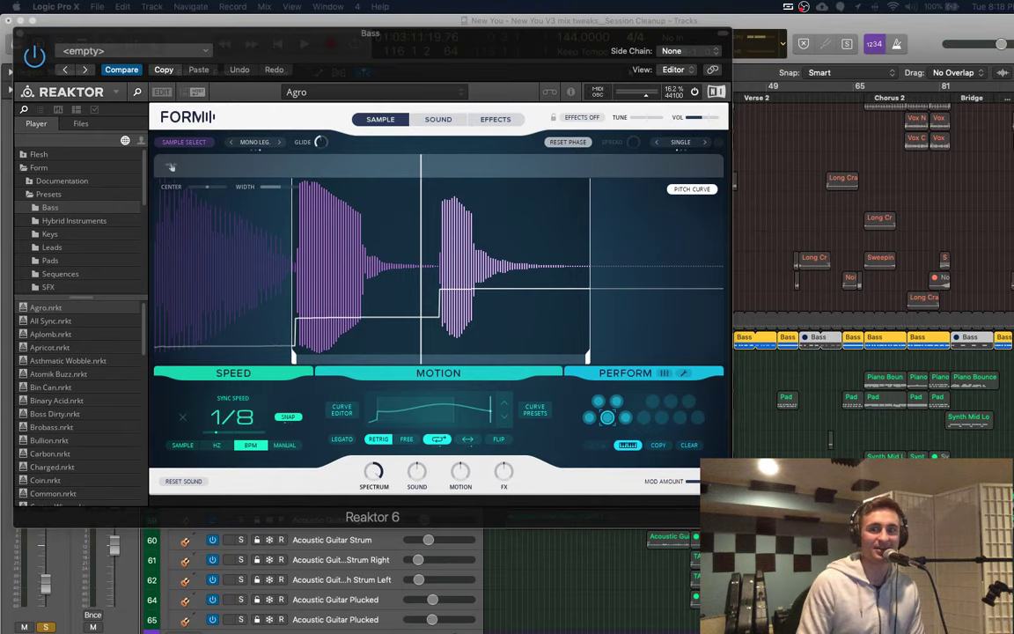
pyautogui.click(18, 35)
# Step: Select the Sweeping Breath Riser region at Chorus 1, turn cycle mode on and start playback
pyautogui.scroll(-1, 704, 173)
pyautogui.scroll(10, 704, 173)
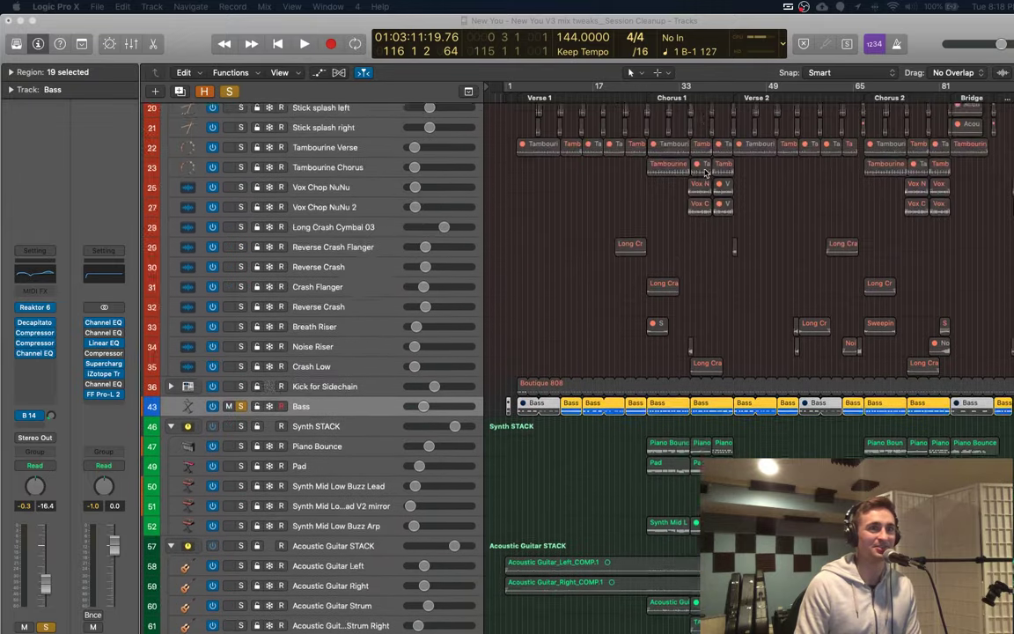
pyautogui.scroll(-8, 705, 174)
pyautogui.click(656, 212)
pyautogui.press('c')
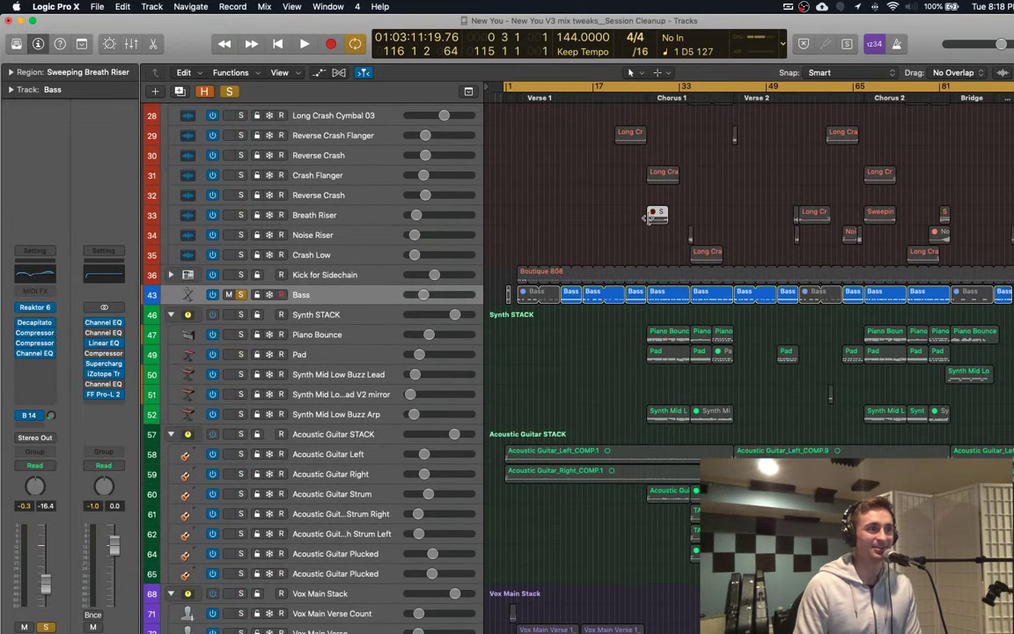
pyautogui.press('space')
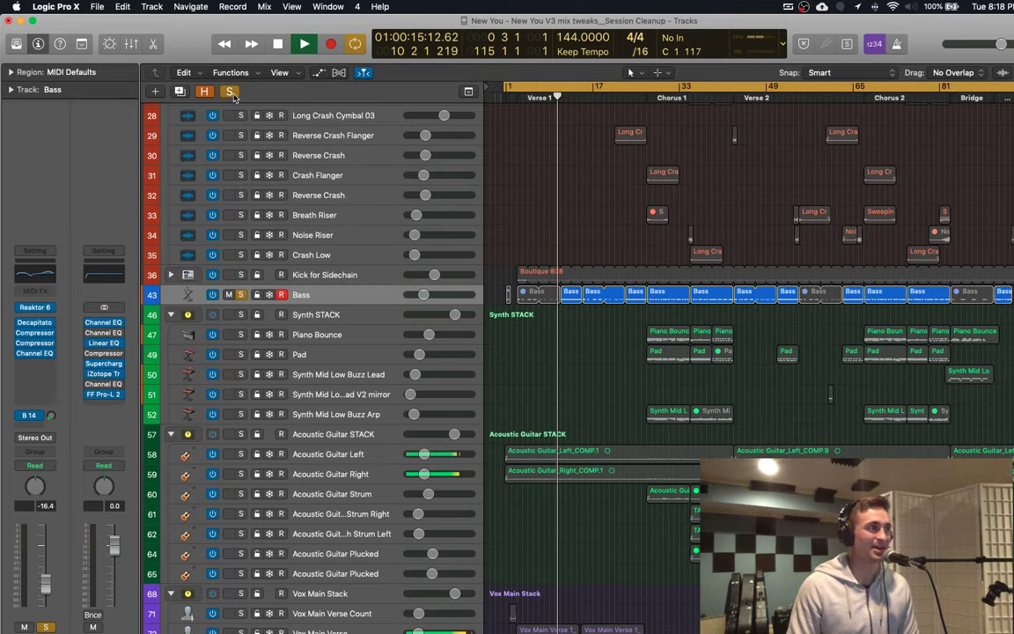
# Step: Clear the Bass solo, expand the FX Stack and solo it
pyautogui.press('s')
pyautogui.scroll(-10, 594, 268)
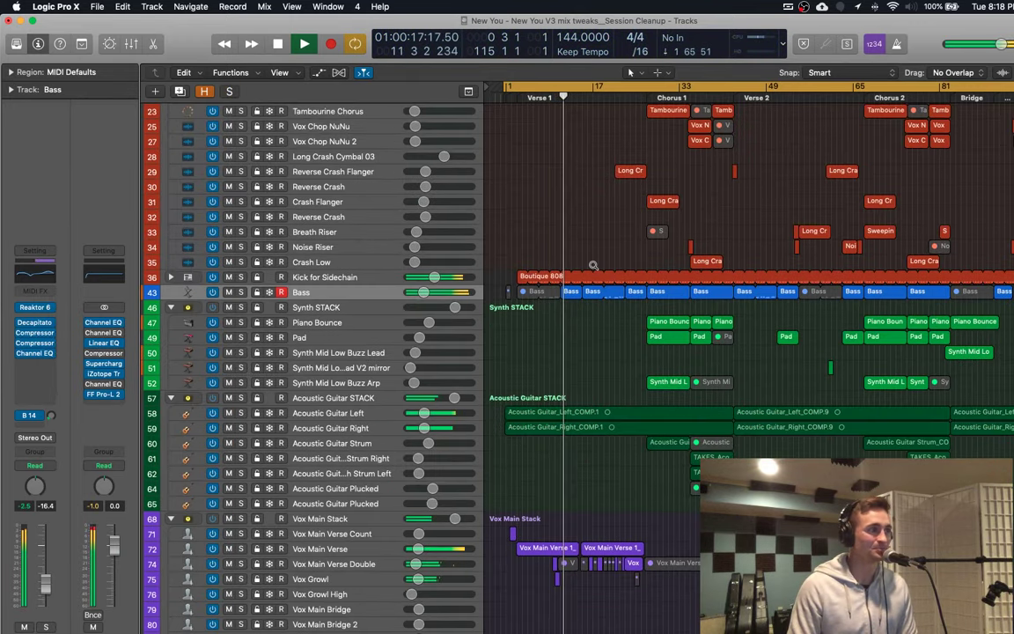
pyautogui.scroll(1, 594, 268)
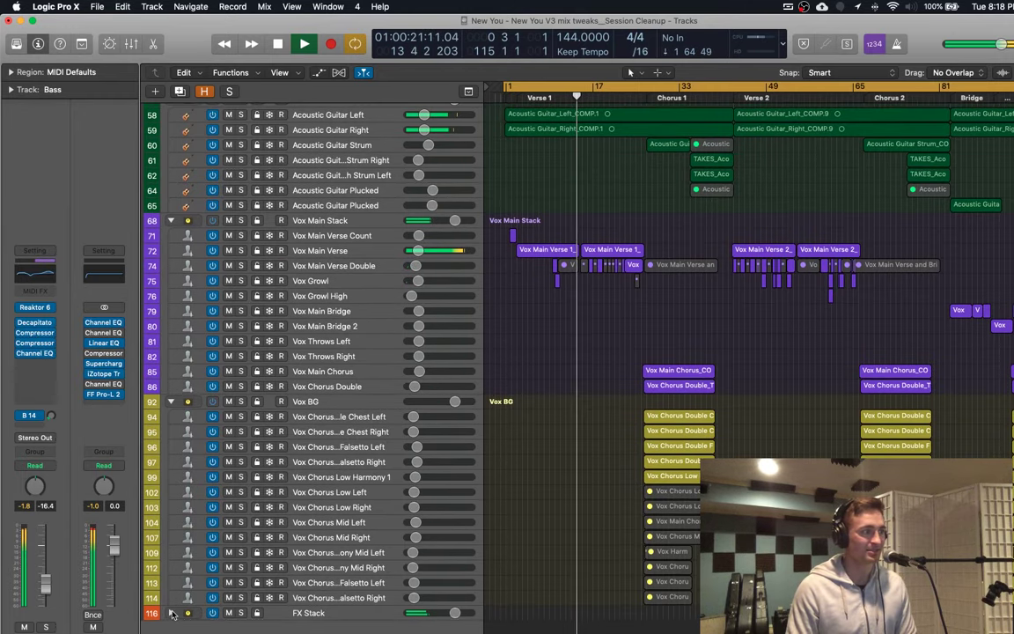
pyautogui.click(171, 609)
pyautogui.scroll(-5, 388, 506)
pyautogui.click(324, 479)
pyautogui.press('s')
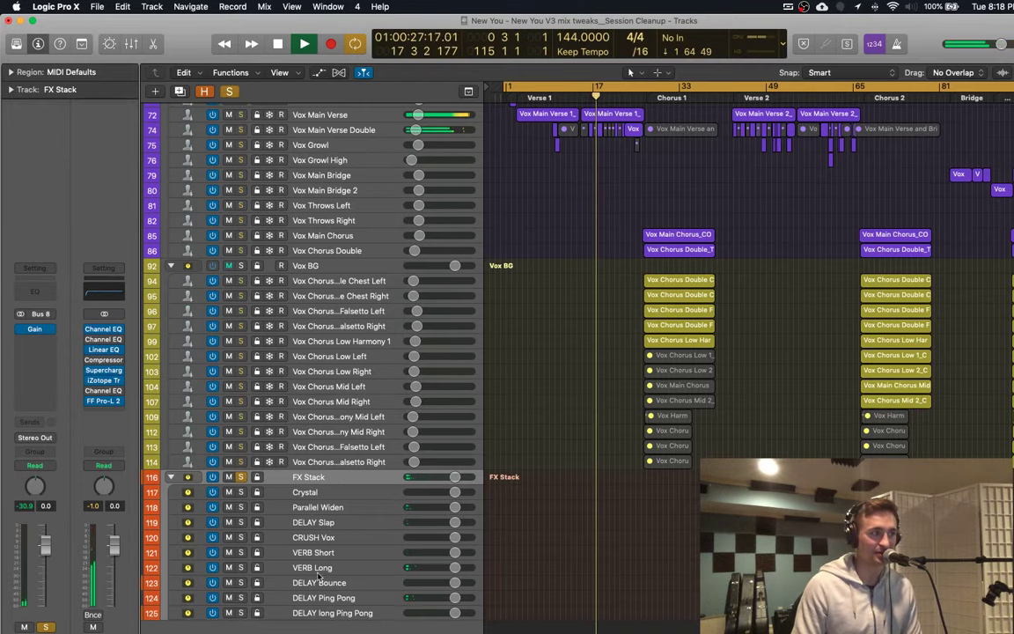
# Step: Show the track automation and examine the automation curves across the effects, drum, bass, synth and acoustic guitar tracks
pyautogui.press('a')
pyautogui.scroll(-8, 563, 471)
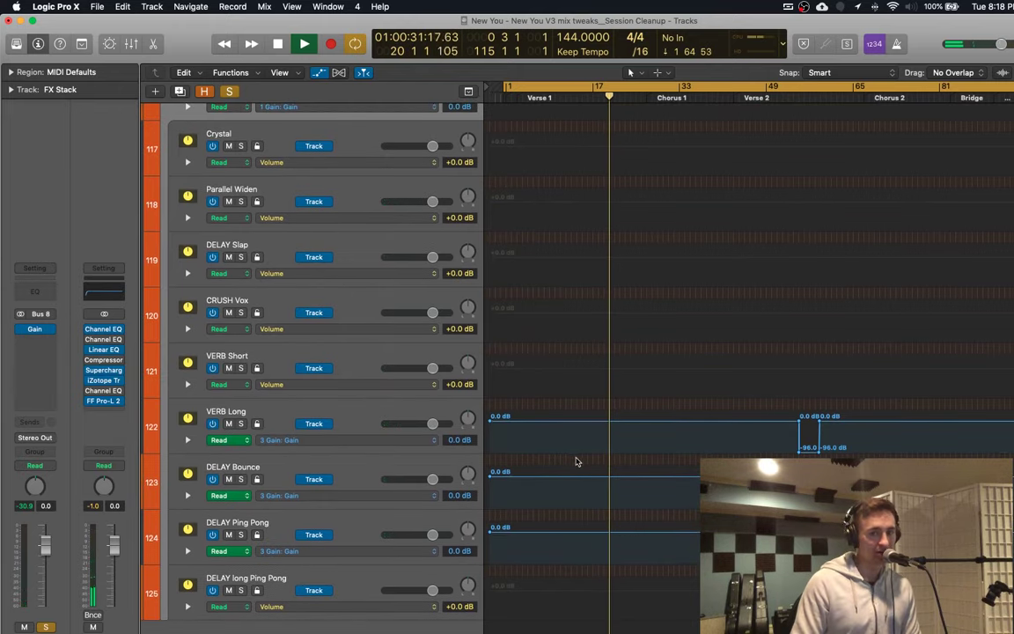
pyautogui.scroll(20, 581, 459)
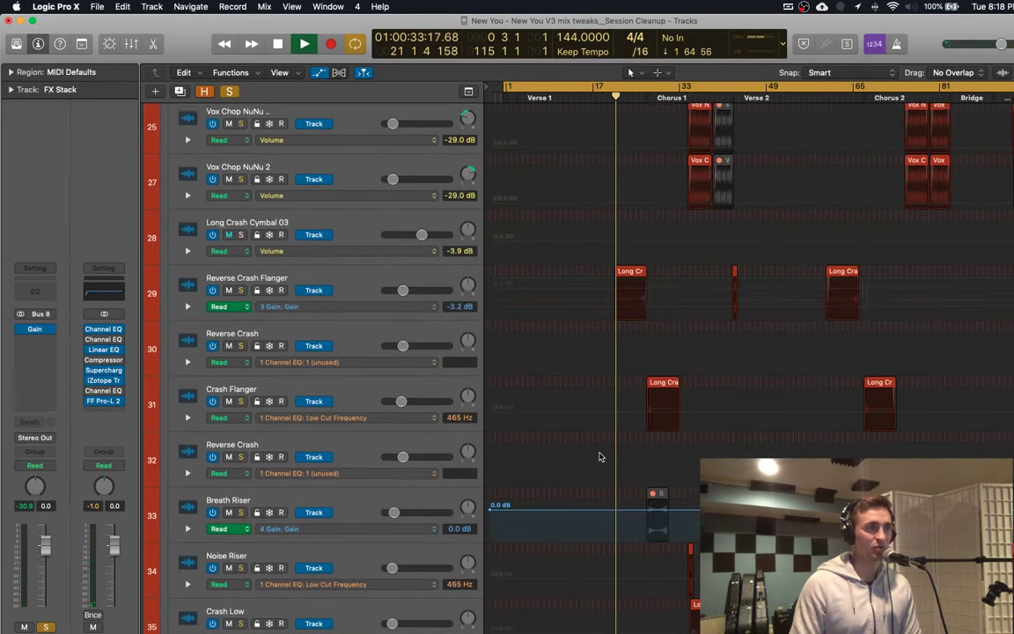
pyautogui.scroll(15, 599, 456)
pyautogui.scroll(-3, 599, 457)
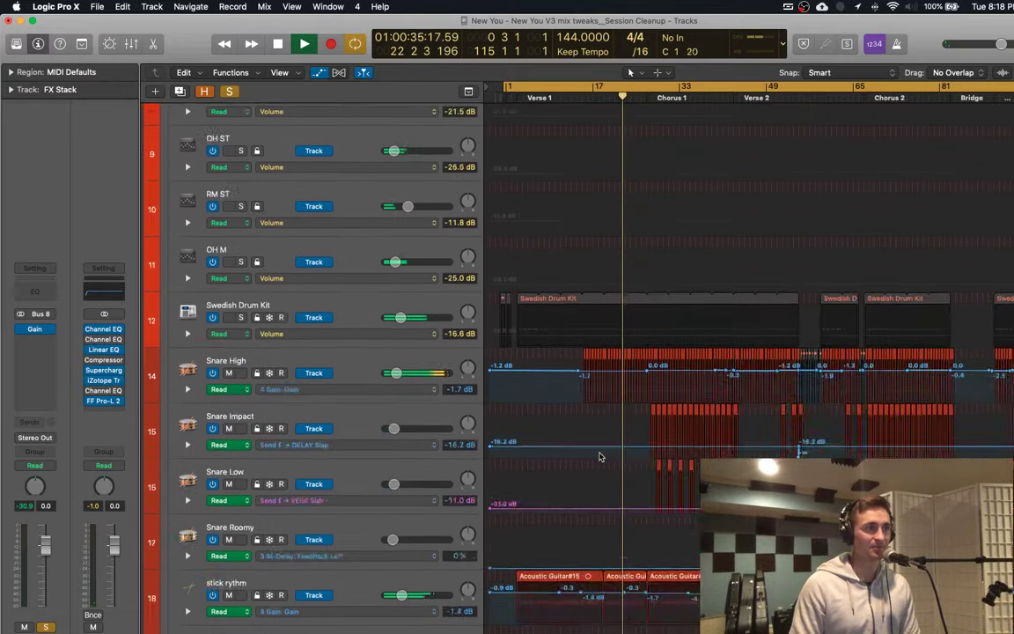
pyautogui.scroll(-5, 598, 457)
pyautogui.scroll(2, 538, 256)
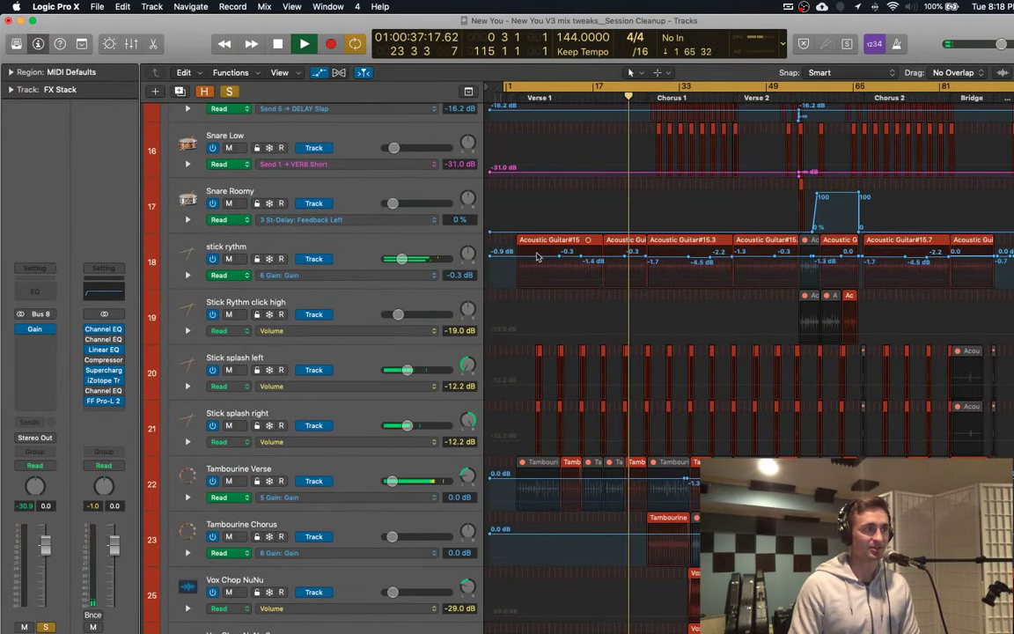
pyautogui.scroll(8, 772, 281)
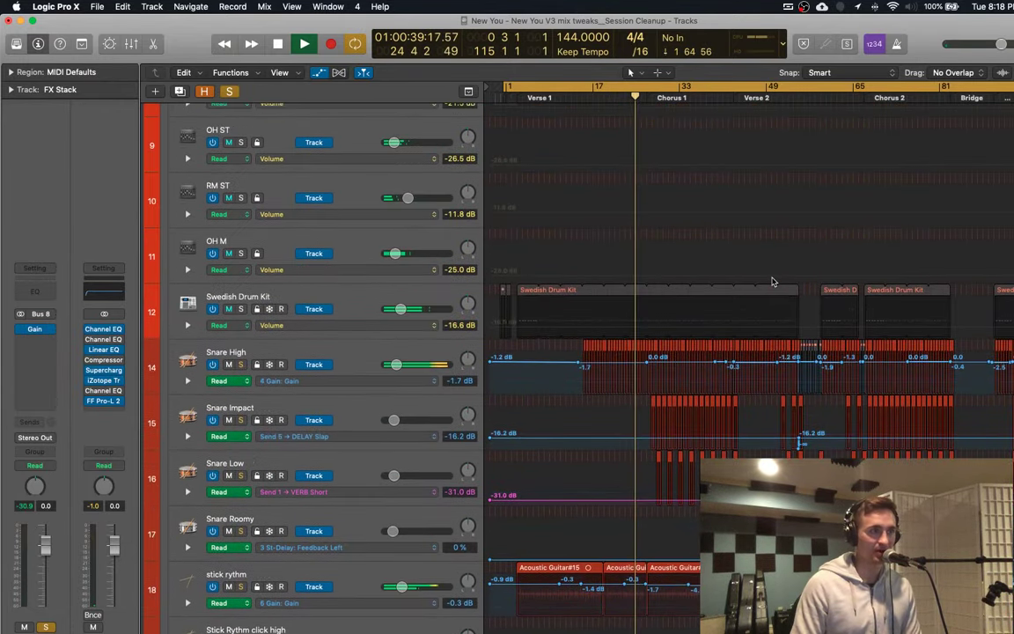
pyautogui.scroll(-20, 772, 281)
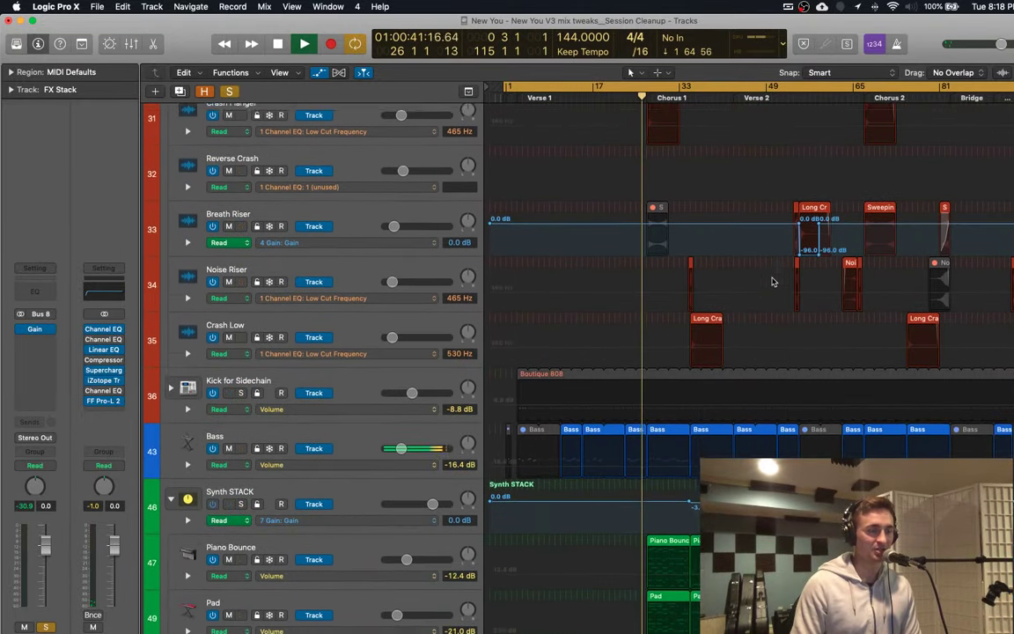
pyautogui.scroll(-10, 772, 281)
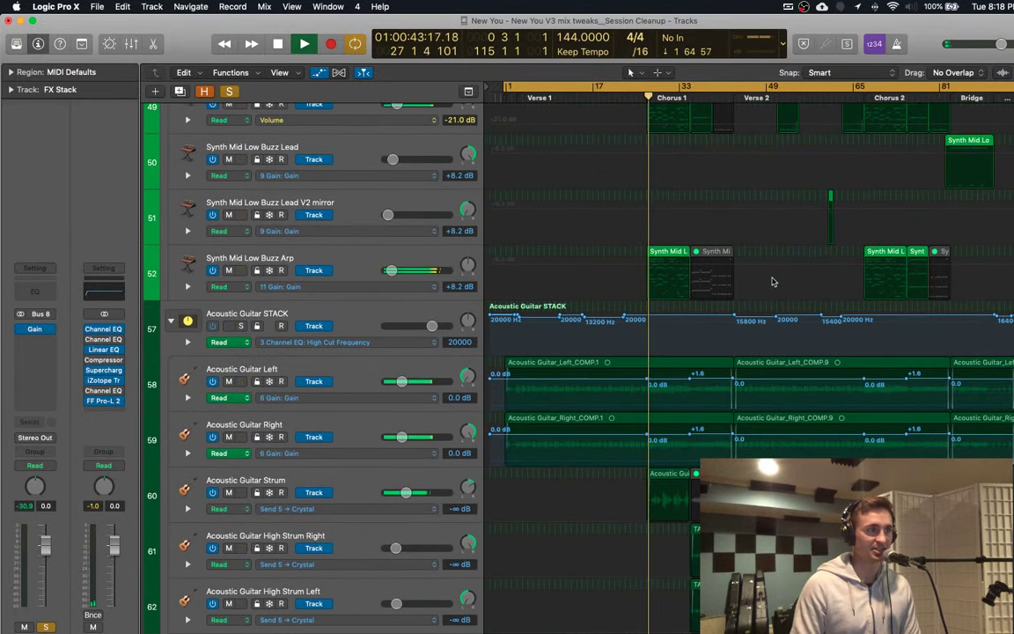
pyautogui.scroll(5, 773, 281)
pyautogui.hscroll(-4, 769, 281)
pyautogui.scroll(-5, 770, 281)
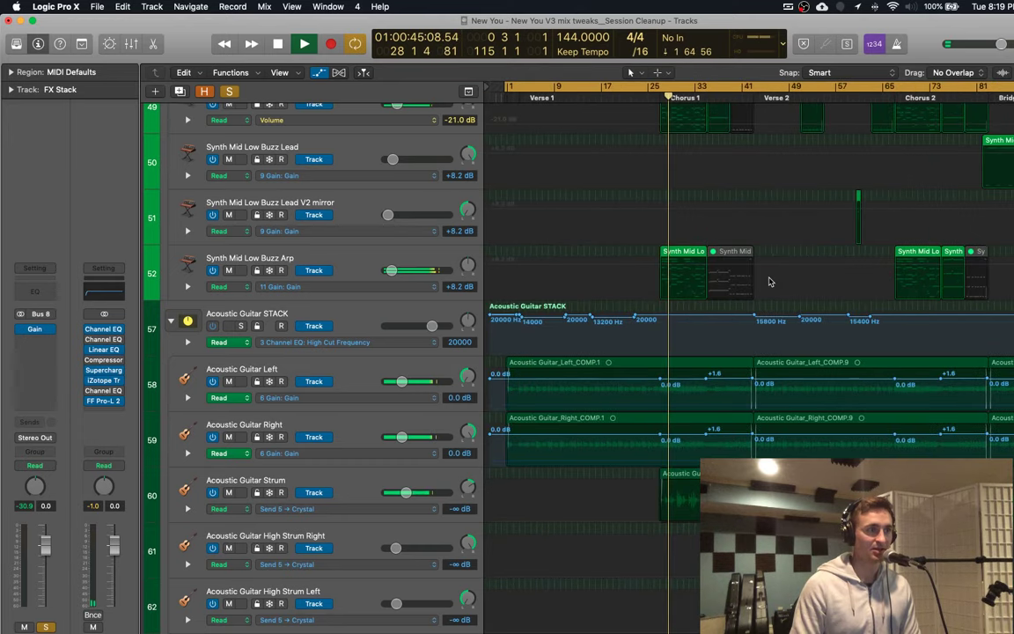
# Step: Solo the Acoustic Guitar STACK and play its Channel EQ High Cut Frequency automation from bar 1
pyautogui.scroll(1, 768, 281)
pyautogui.press('space')
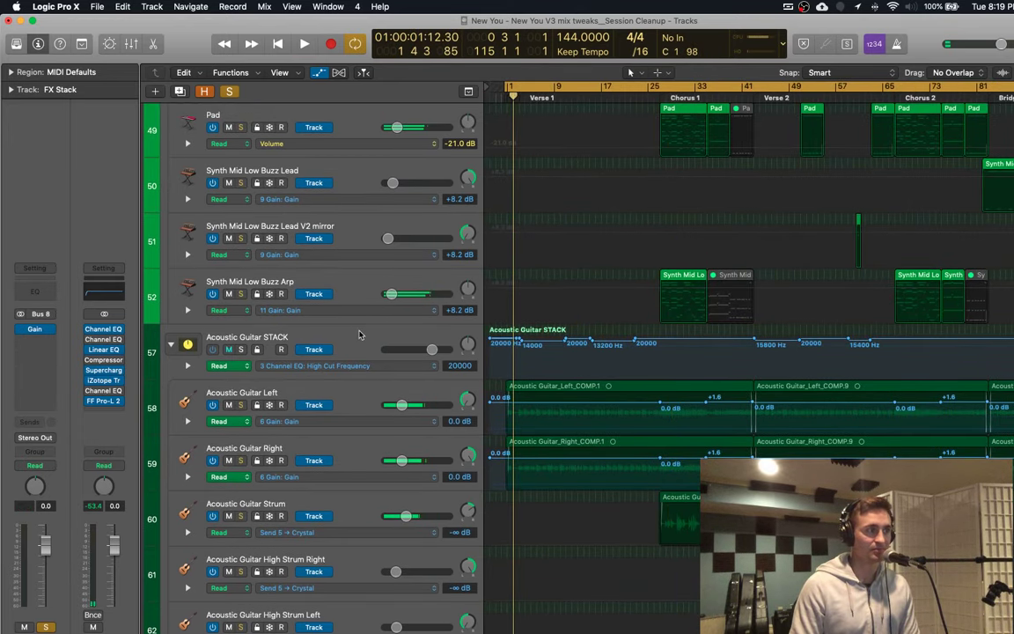
pyautogui.click(358, 334)
pyautogui.press('space')
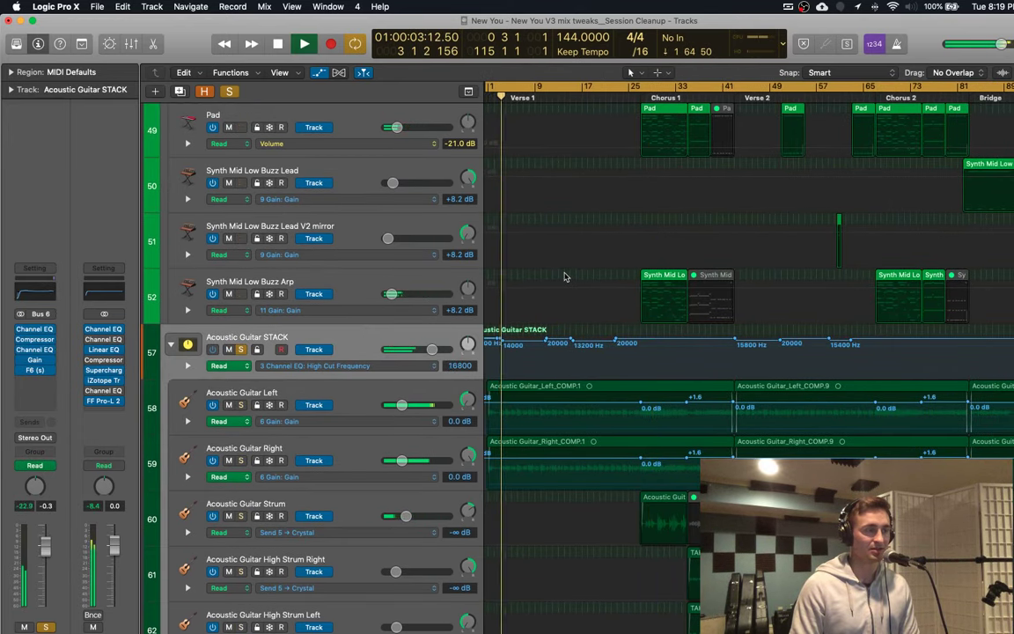
pyautogui.scroll(6, 564, 277)
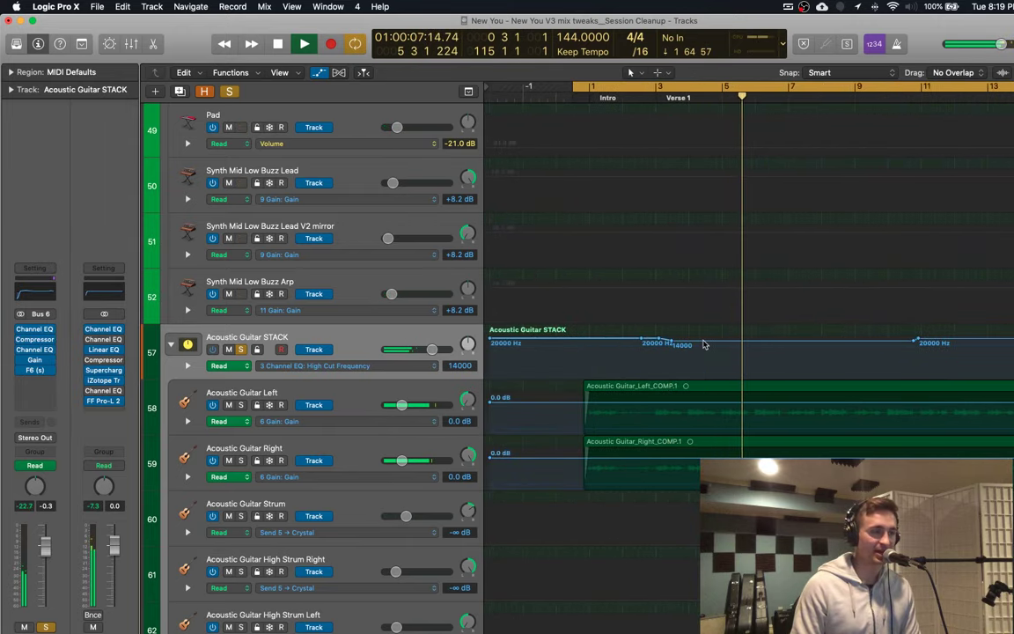
pyautogui.click(591, 99)
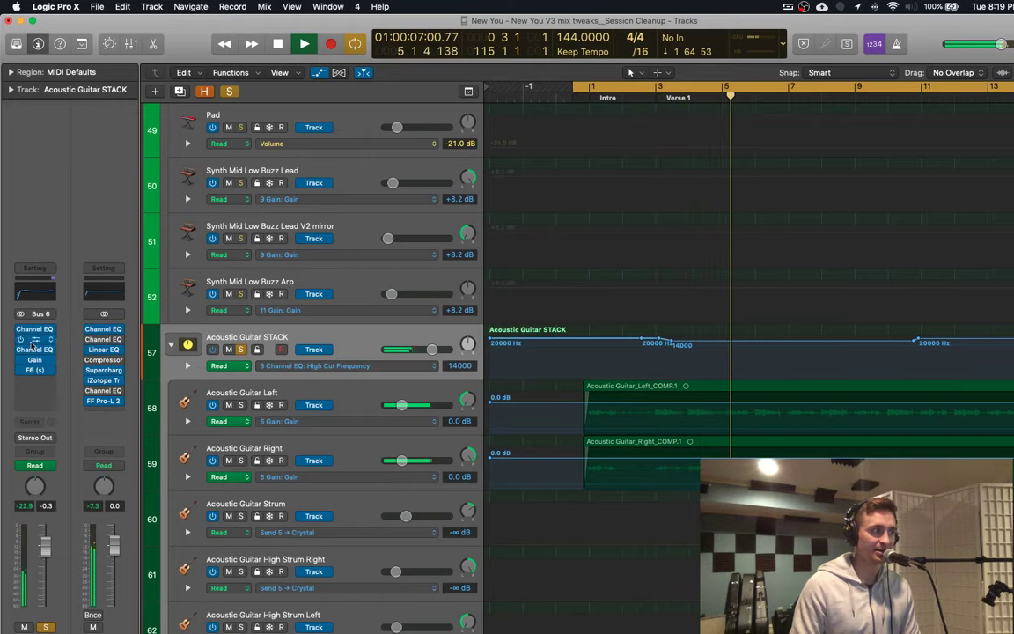
# Step: View the Acoustic Guitar STACK's automated Channel EQ while replaying the passage leading into Verse 1, and close the plug-in
pyautogui.click(35, 352)
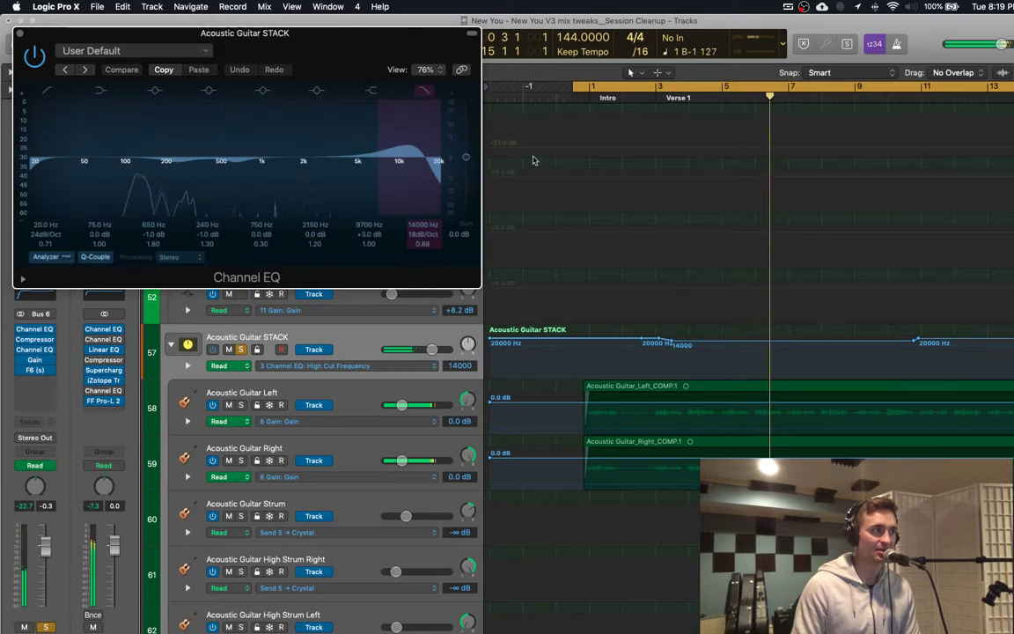
pyautogui.click(641, 98)
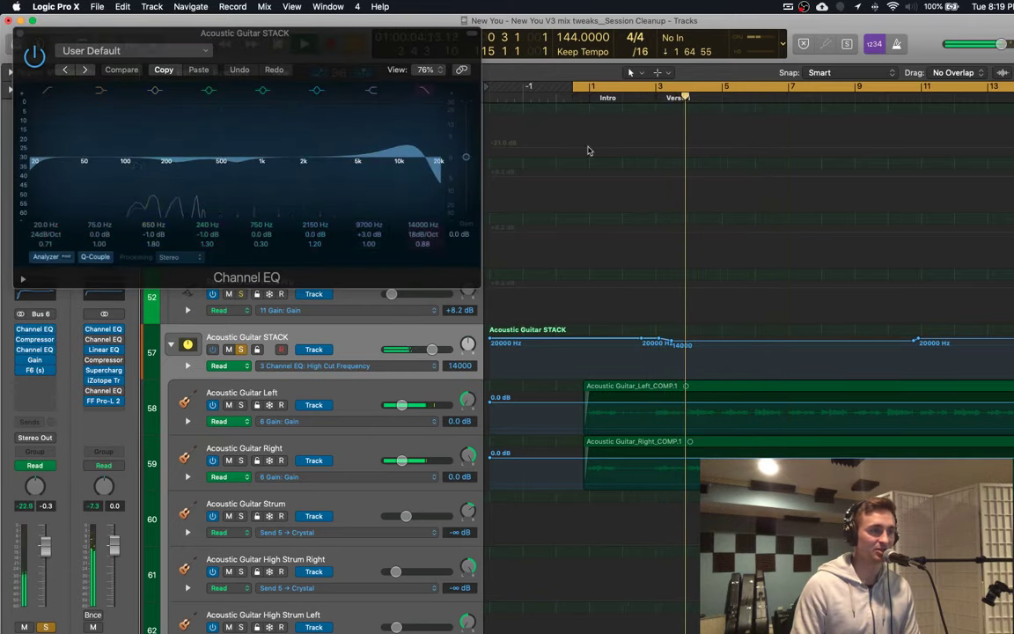
pyautogui.click(18, 35)
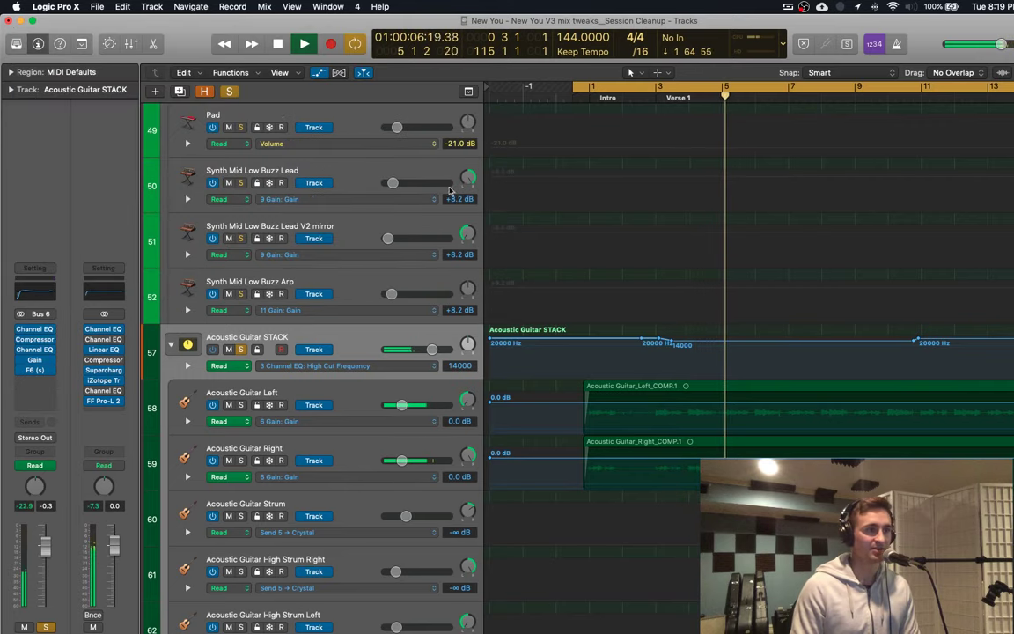
# Step: Review the acoustic guitar high cut automation across the song and play the soloed guitars in Verse 1 and at Chorus 1
pyautogui.hscroll(10, 614, 251)
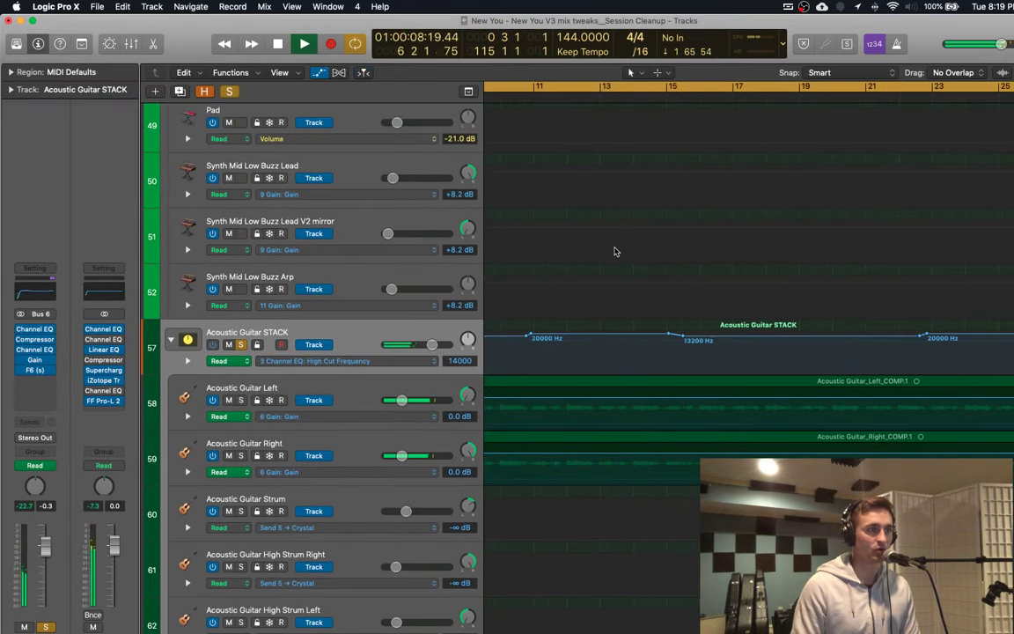
pyautogui.scroll(-5, 614, 251)
pyautogui.scroll(-10, 614, 250)
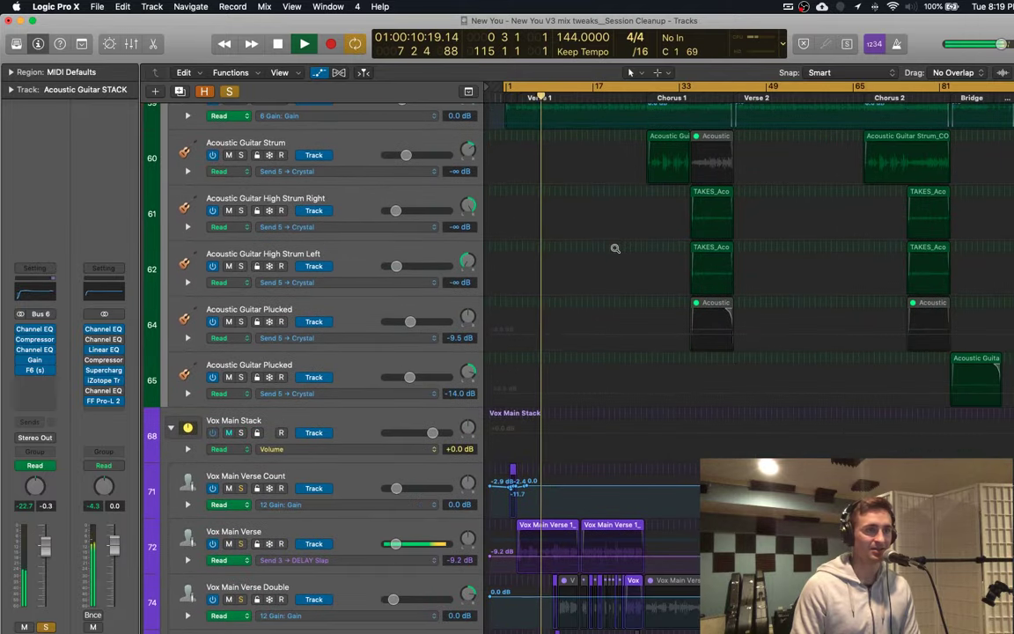
pyautogui.scroll(8, 615, 248)
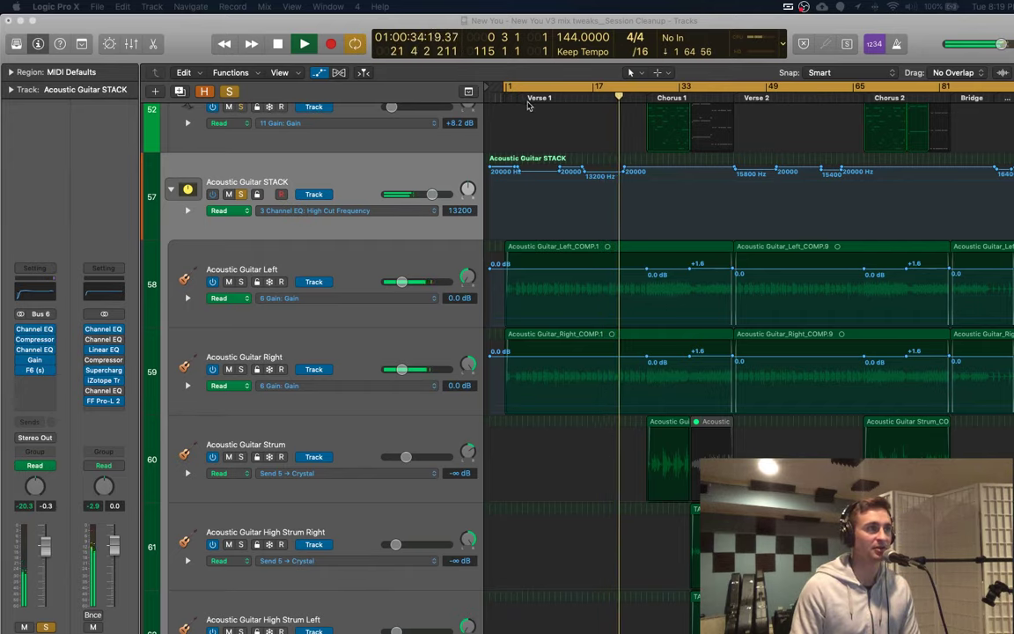
pyautogui.click(580, 101)
pyautogui.click(669, 98)
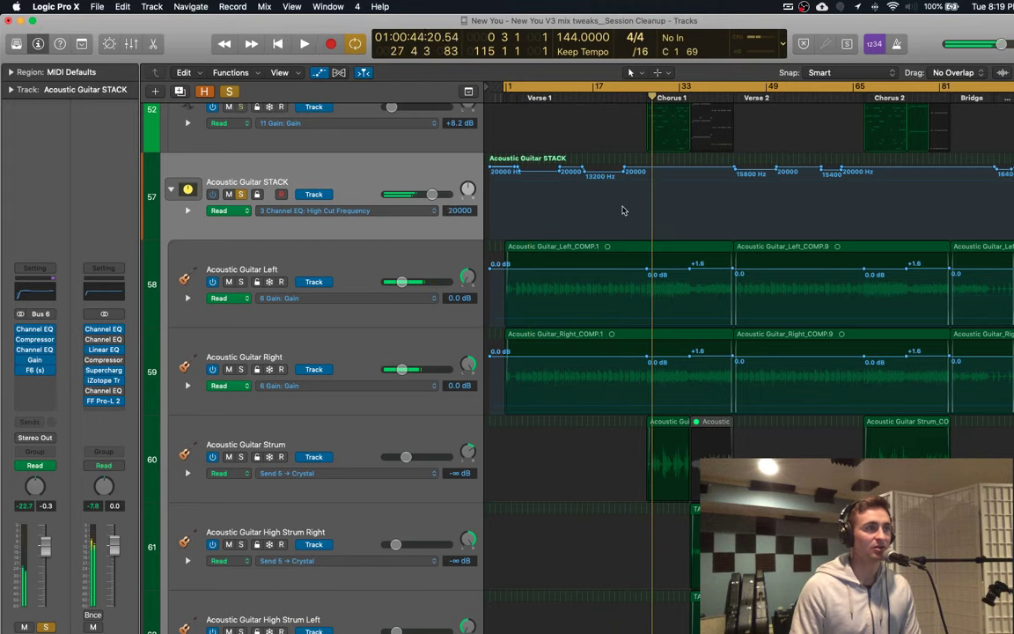
# Step: Hide the track automation and clear the Acoustic Guitar STACK solo
pyautogui.scroll(-5, 621, 209)
pyautogui.scroll(-5, 622, 210)
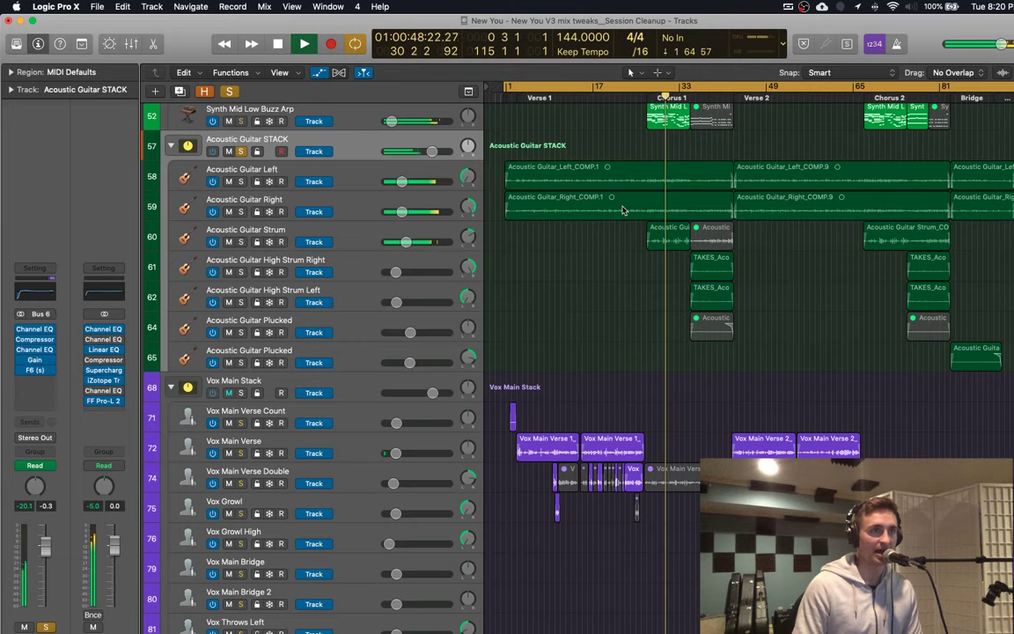
pyautogui.scroll(2, 679, 371)
pyautogui.scroll(-10, 680, 371)
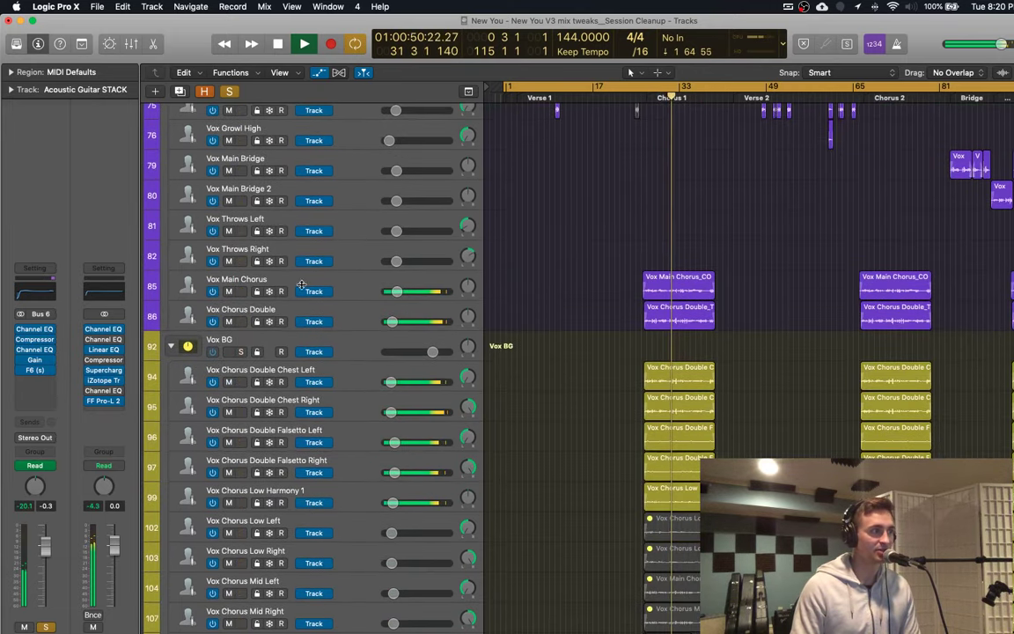
pyautogui.scroll(8, 238, 257)
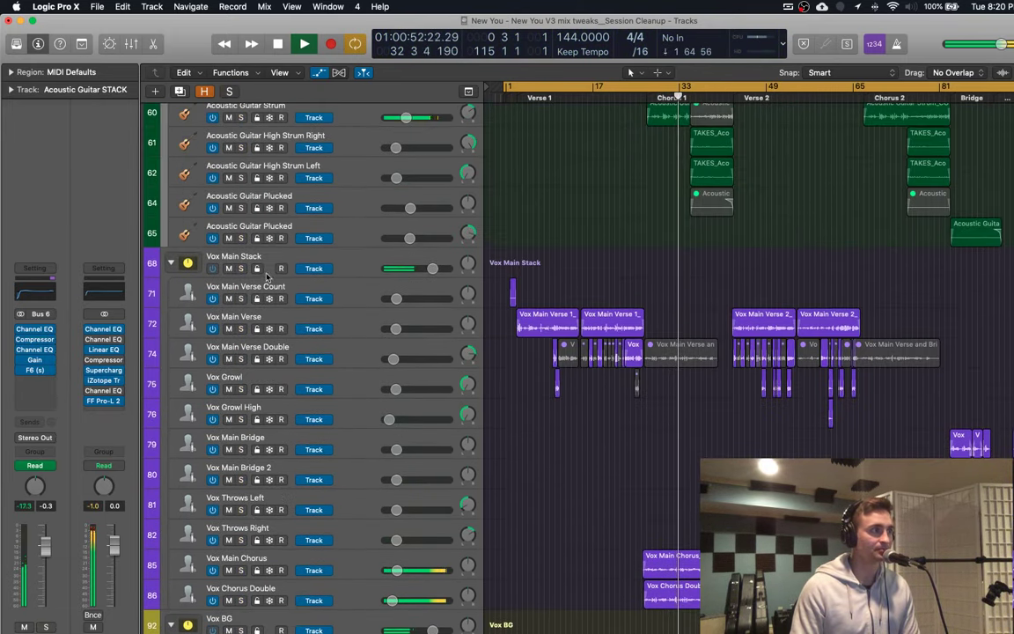
# Step: Solo the Vox Main Stack, point out the Vox Main Chorus and Vox Chorus Double regions at Chorus 1, and stop playback
pyautogui.click(272, 255)
pyautogui.press('s')
pyautogui.scroll(-8, 697, 213)
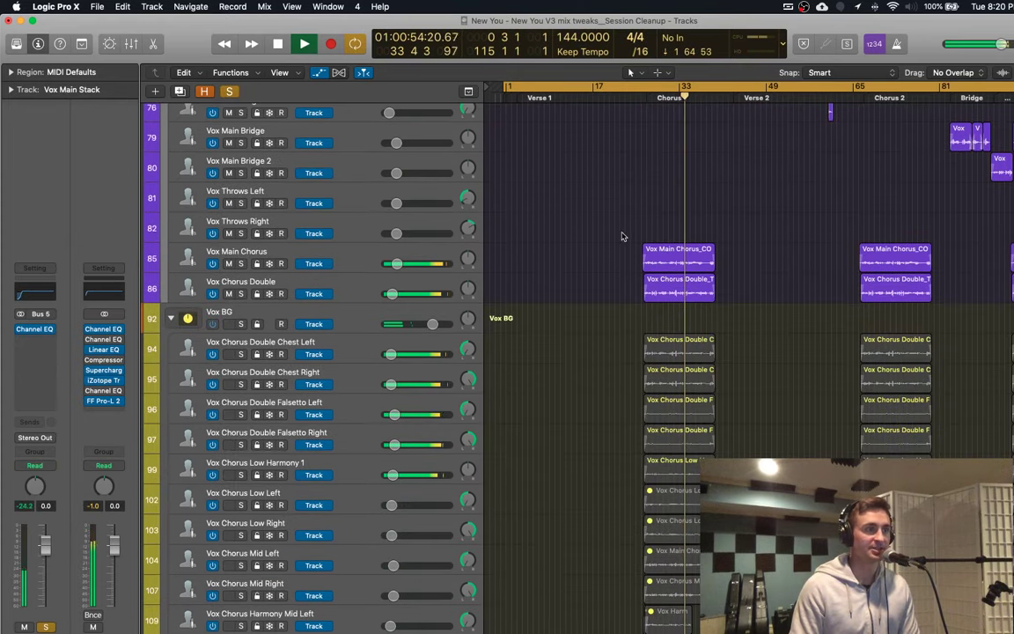
pyautogui.moveTo(619, 235); pyautogui.dragTo(736, 298)
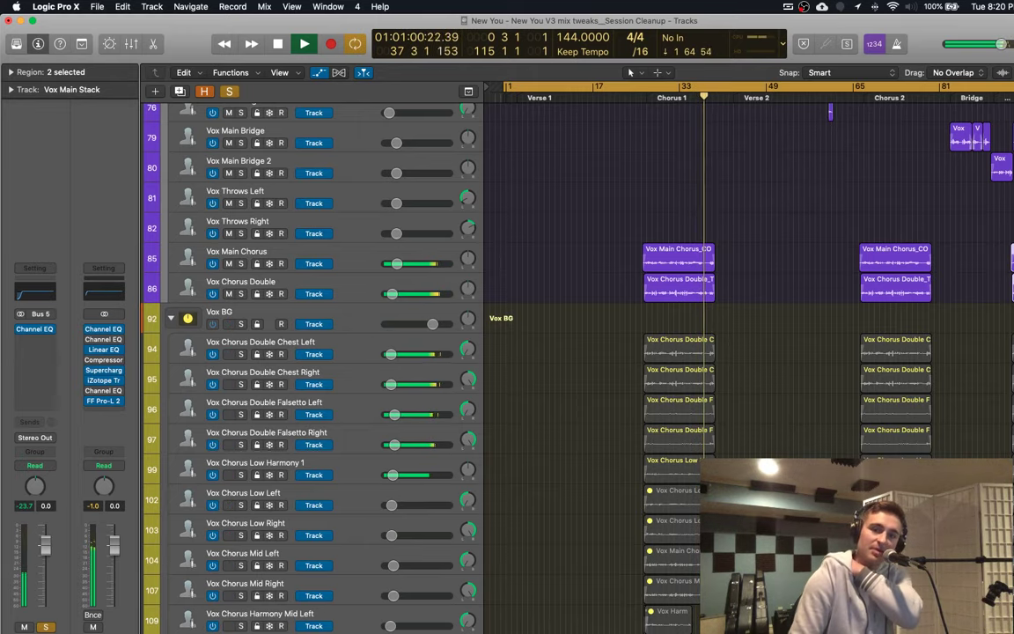
pyautogui.press('space')
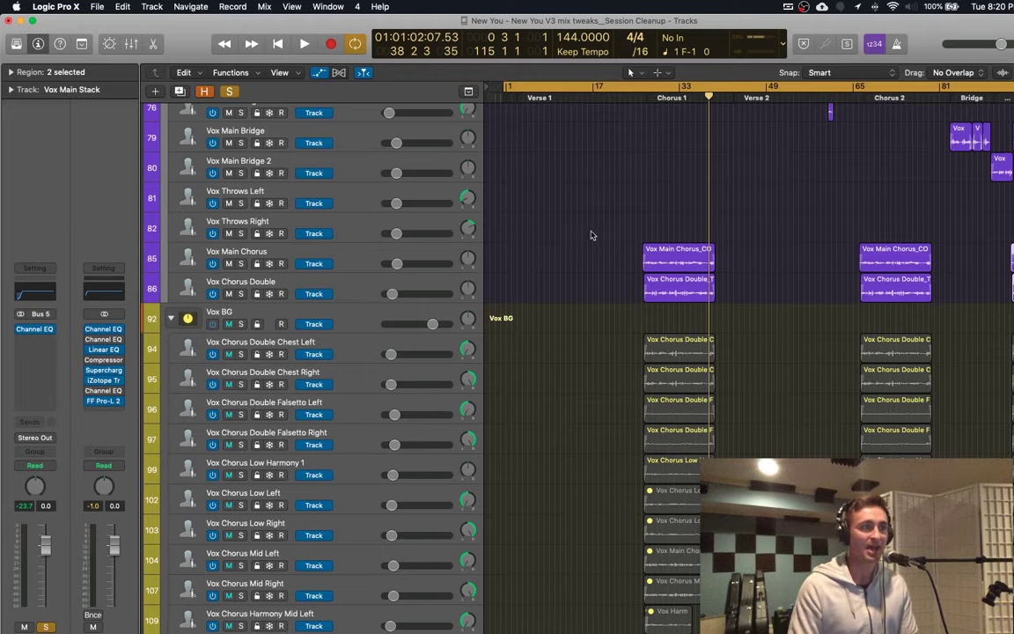
# Step: Place the playhead at the start of Chorus 1, select the Vox Main Chorus and Vox Chorus Double regions there, and review the vocal stacks
pyautogui.click(646, 99)
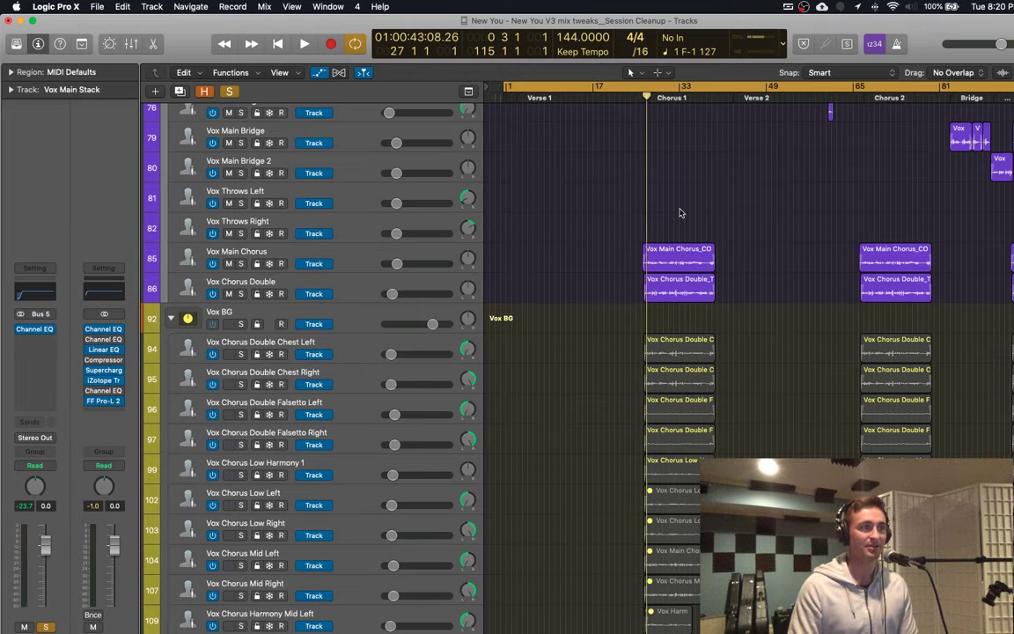
pyautogui.moveTo(512, 219); pyautogui.dragTo(797, 307)
pyautogui.scroll(-5, 797, 308)
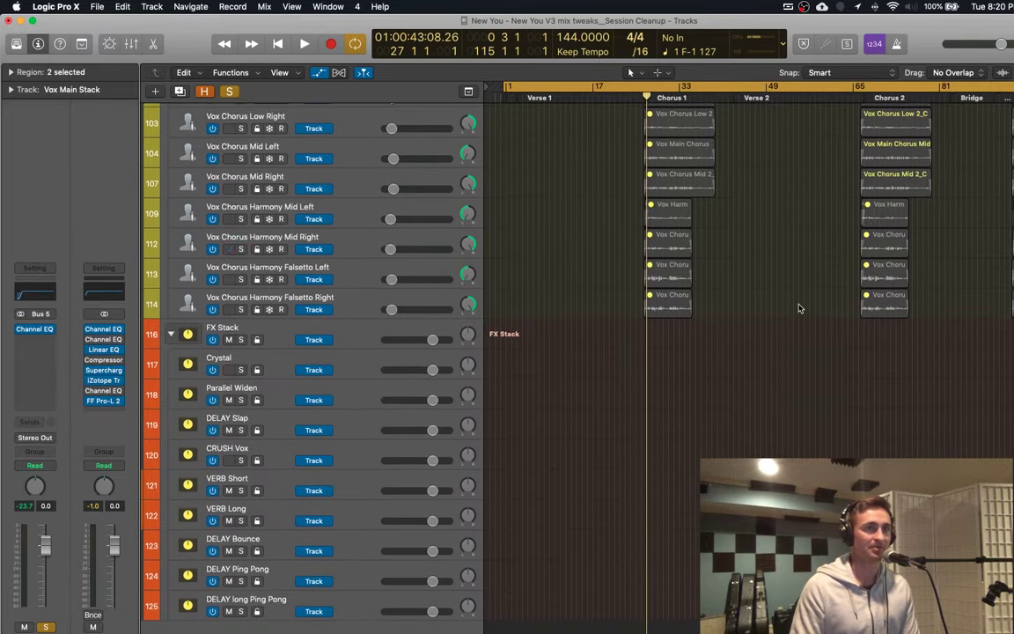
pyautogui.scroll(4, 799, 308)
pyautogui.scroll(5, 757, 264)
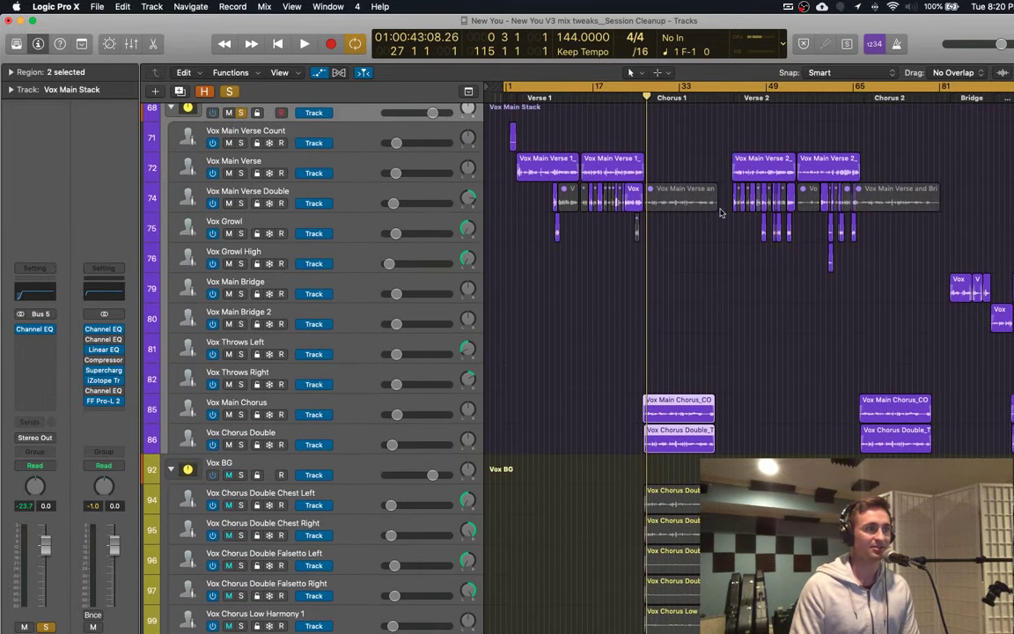
pyautogui.scroll(-4, 700, 193)
pyautogui.scroll(1, 700, 193)
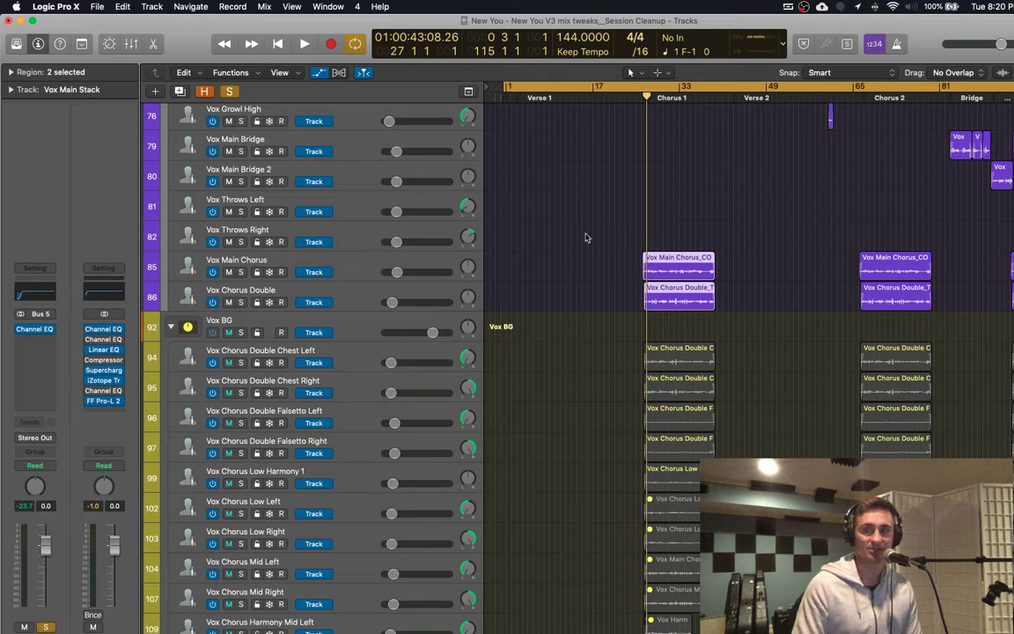
# Step: Select the Vox Main Chorus track and show the hidden tracks that hold the original vocal takes and comps
pyautogui.click(460, 266)
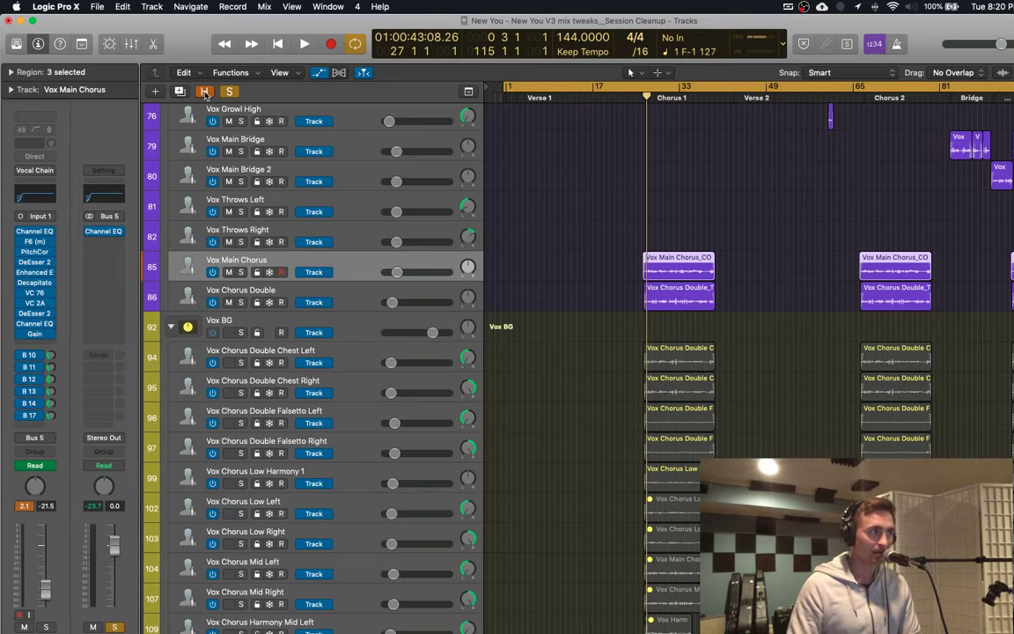
pyautogui.press('h')
pyautogui.scroll(-3, 580, 257)
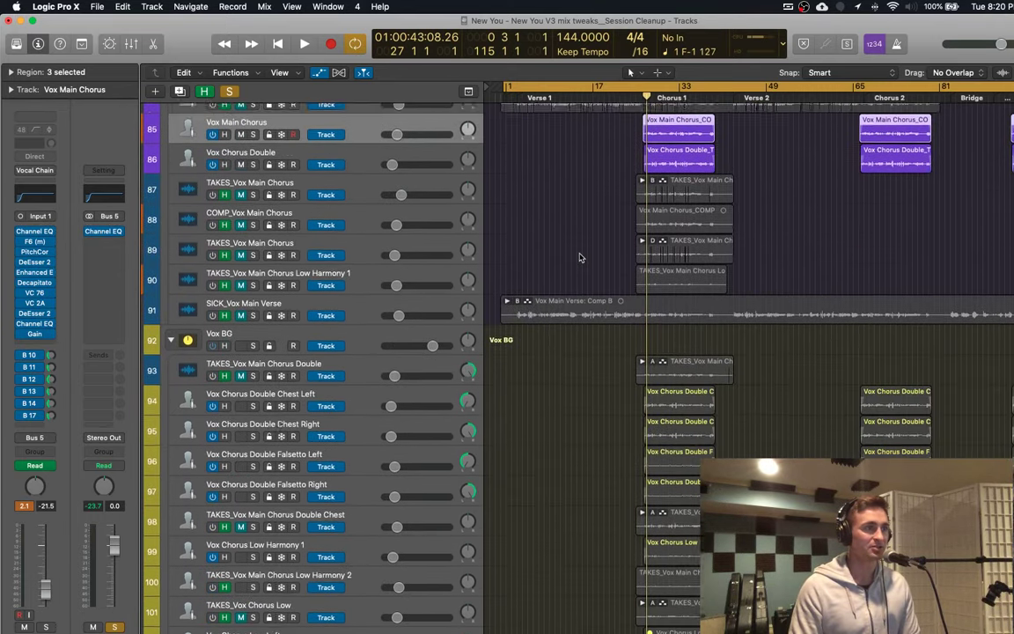
pyautogui.press('super+Right')
pyautogui.press('super+Right')
pyautogui.press('super+Right')
pyautogui.press('super+Left')
pyautogui.press('super+Left')
pyautogui.press('super+Left')
pyautogui.scroll(2, 580, 257)
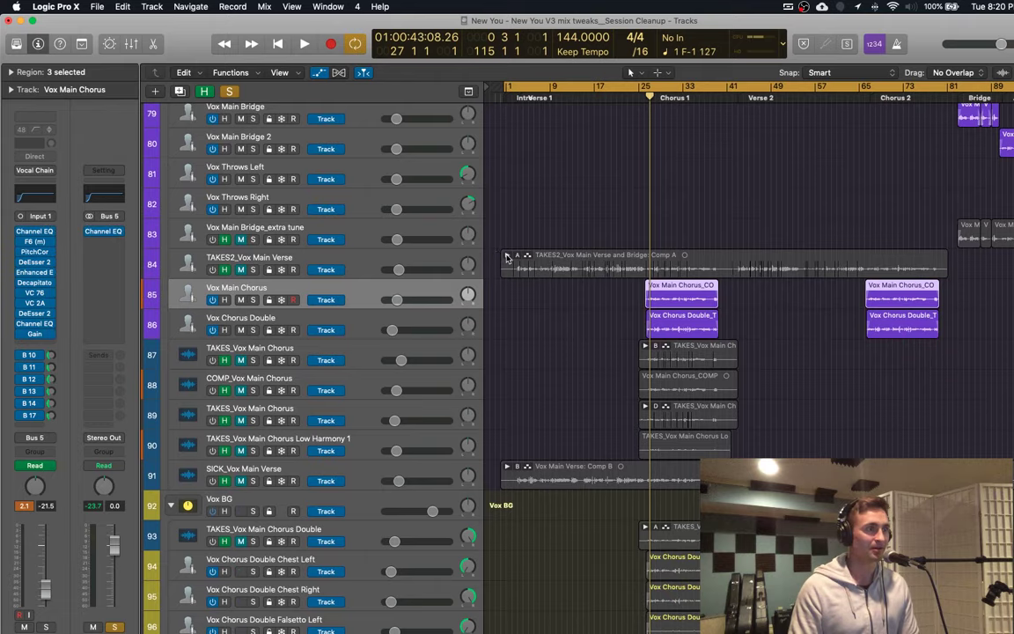
# Step: Select the TAKES_Vox Main Chorus track directly below Vox Chorus Double and clear all active solos
pyautogui.press('Up')
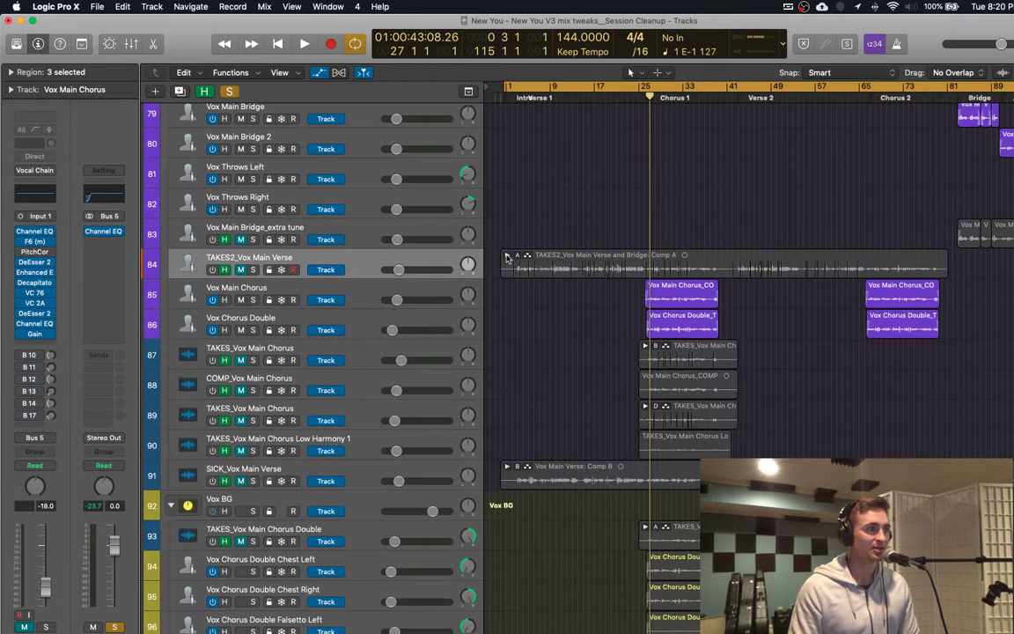
pyautogui.scroll(-1, 524, 305)
pyautogui.click(314, 323)
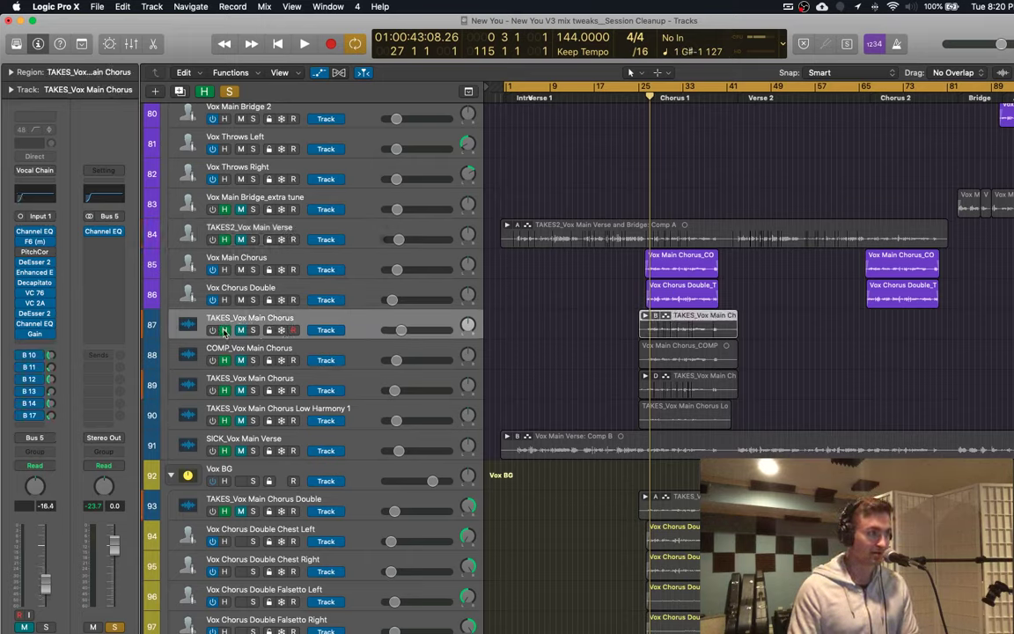
pyautogui.click(229, 92)
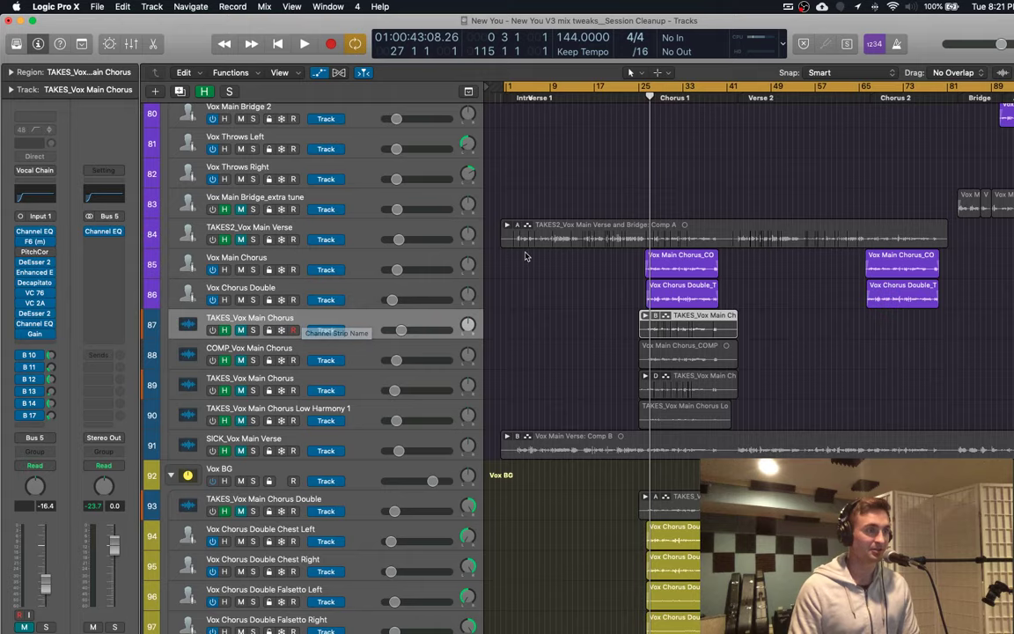
# Step: Solo the TAKES_Vox Main Chorus track with Comp B, listen to it in Chorus 1, and stop playback
pyautogui.scroll(5, 525, 254)
pyautogui.hscroll(3, 525, 254)
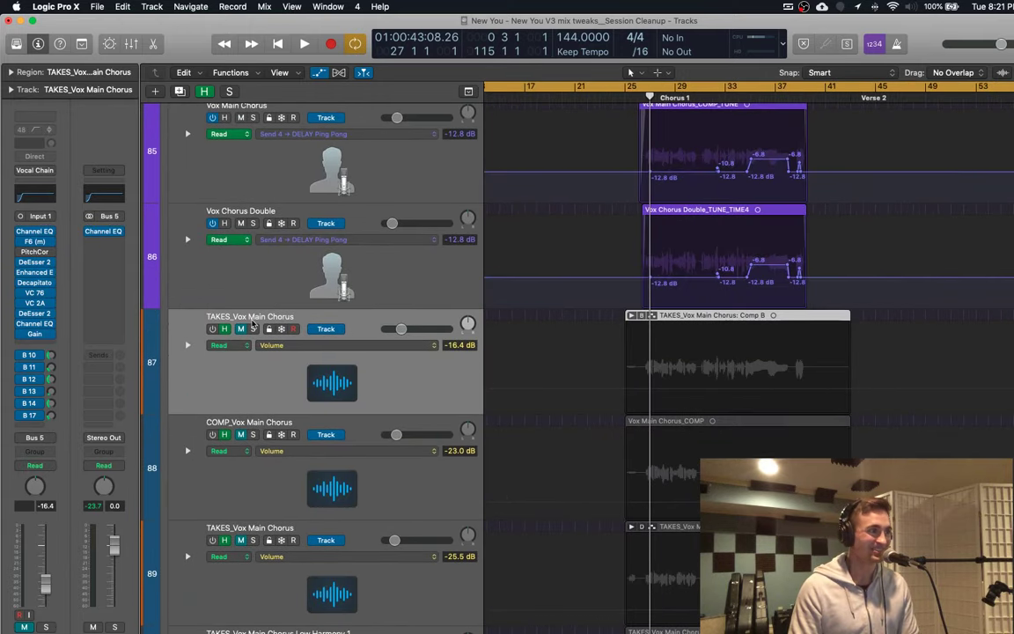
pyautogui.click(253, 329)
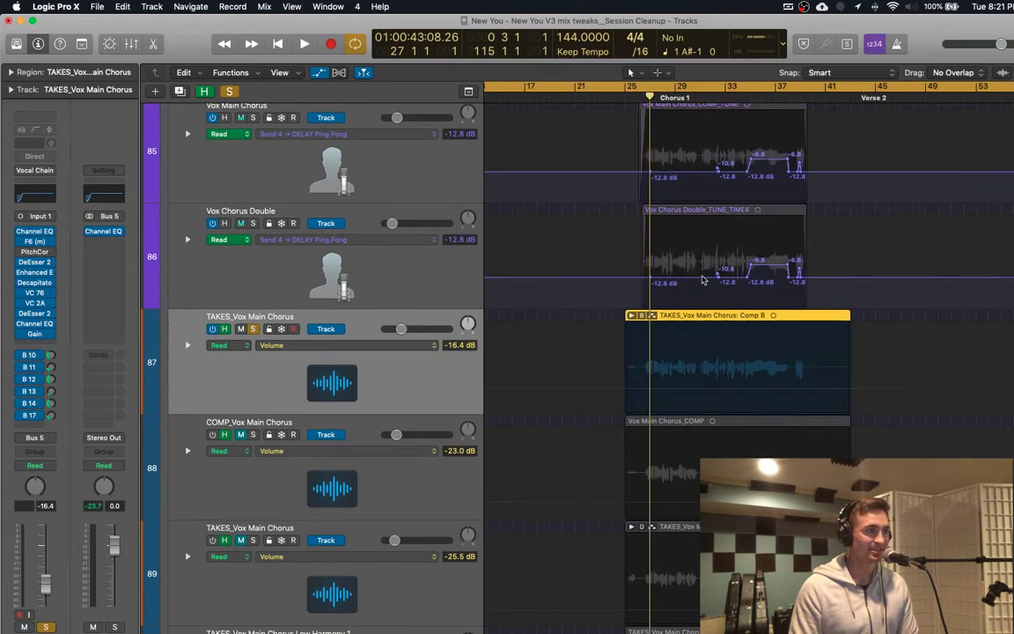
pyautogui.press('space')
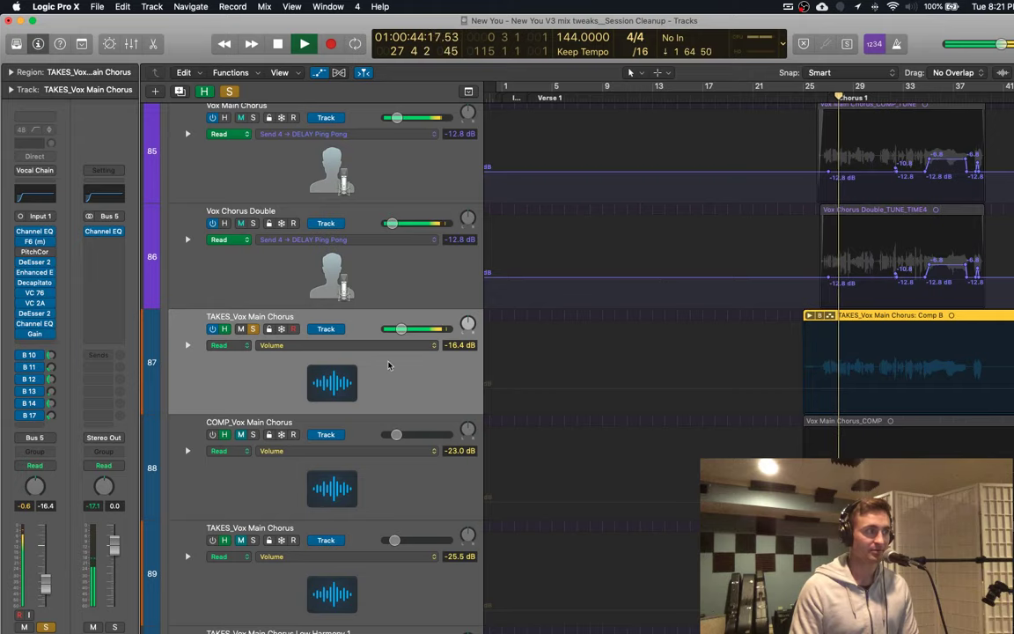
pyautogui.hscroll(5, 534, 367)
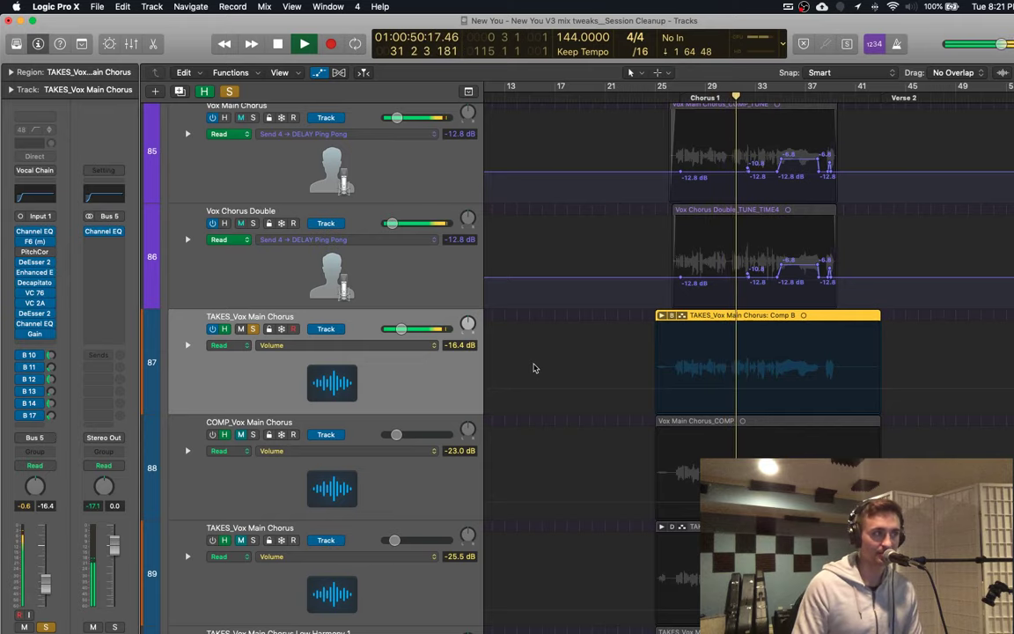
pyautogui.press('space')
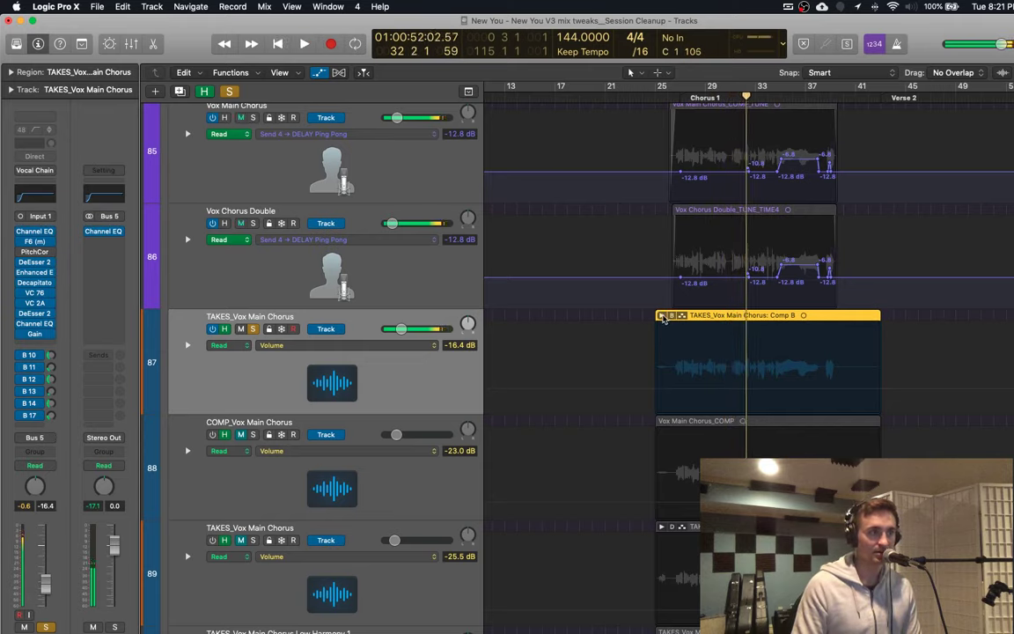
# Step: Unfold the Comp B take folder, examine its comp edits between bars 25 and 39, and fold it again
pyautogui.hscroll(3, 685, 317)
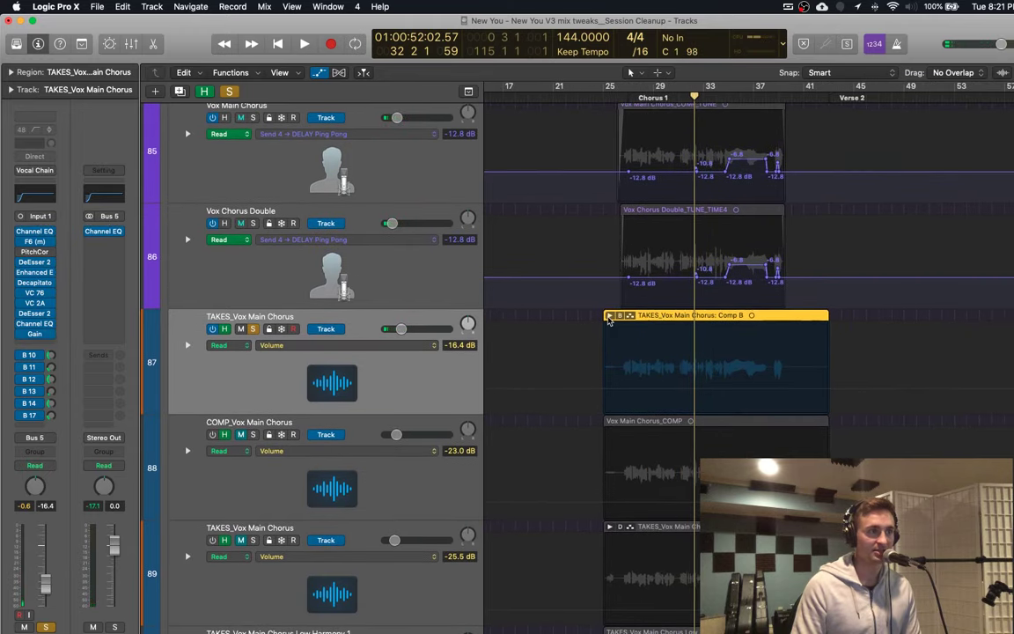
pyautogui.click(608, 316)
pyautogui.press('super+Right')
pyautogui.press('super+Right')
pyautogui.press('super+Right')
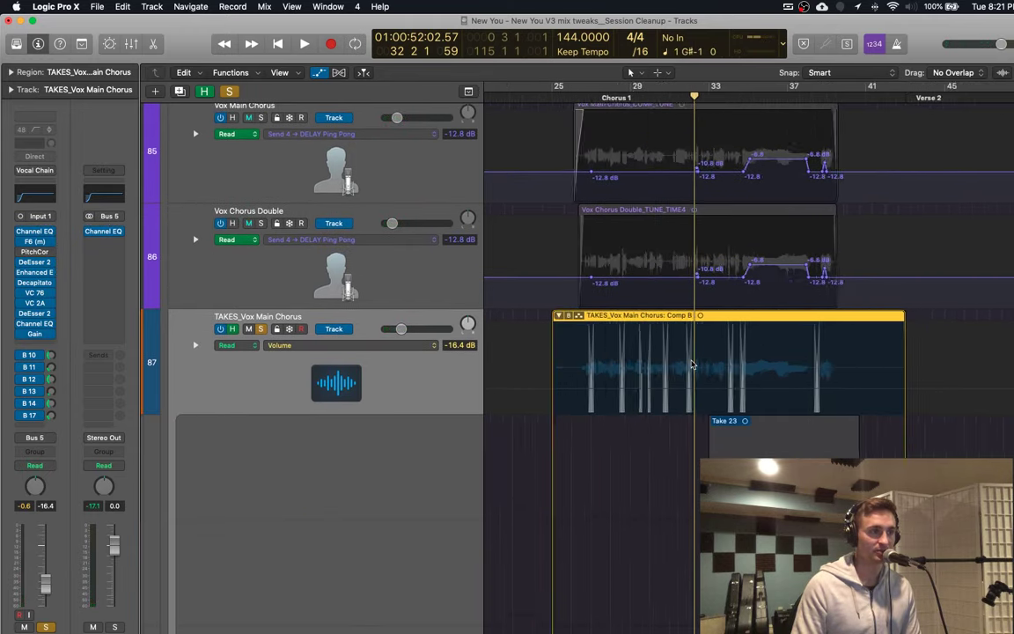
pyautogui.hscroll(-4, 643, 357)
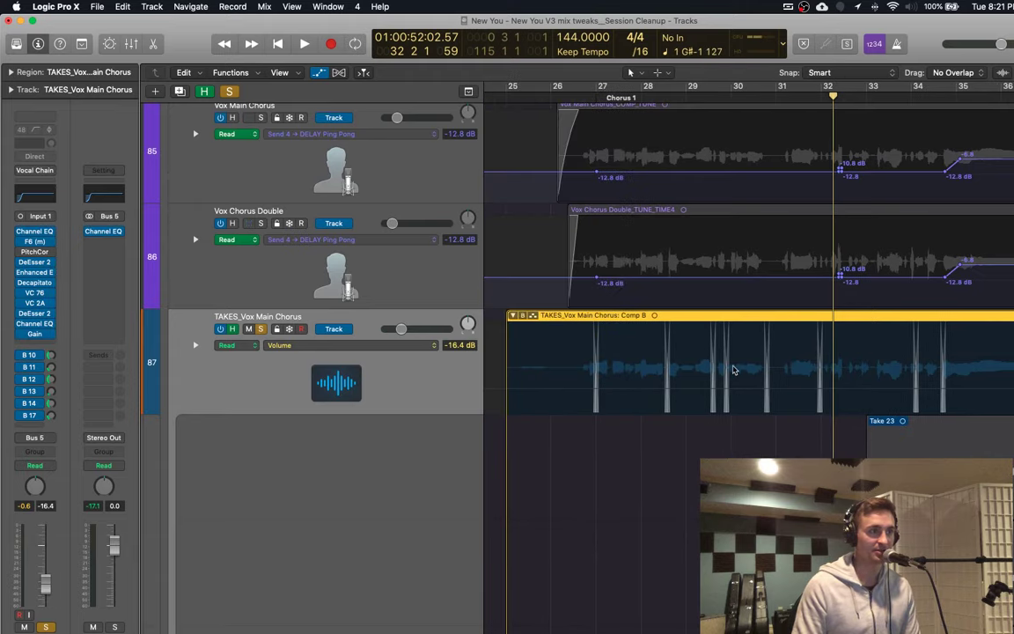
pyautogui.hscroll(6, 733, 369)
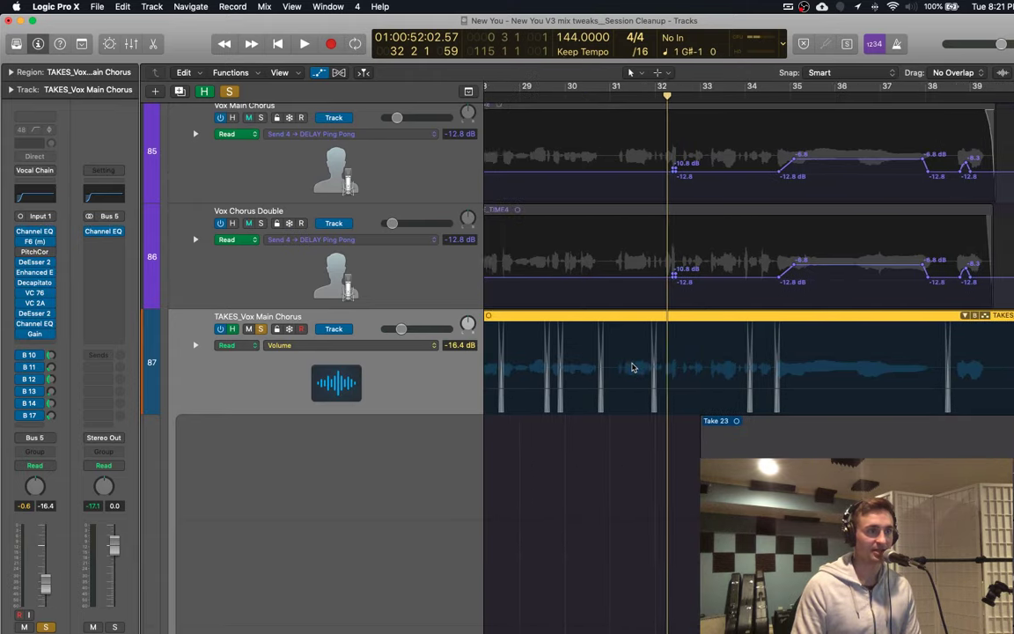
pyautogui.hscroll(-1, 631, 367)
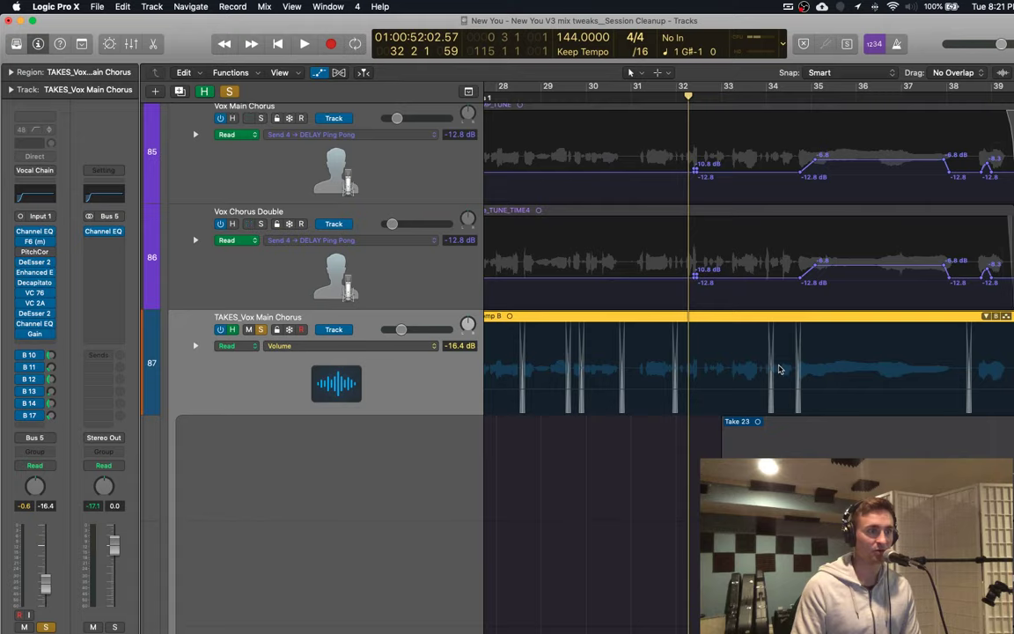
pyautogui.hscroll(-7, 779, 370)
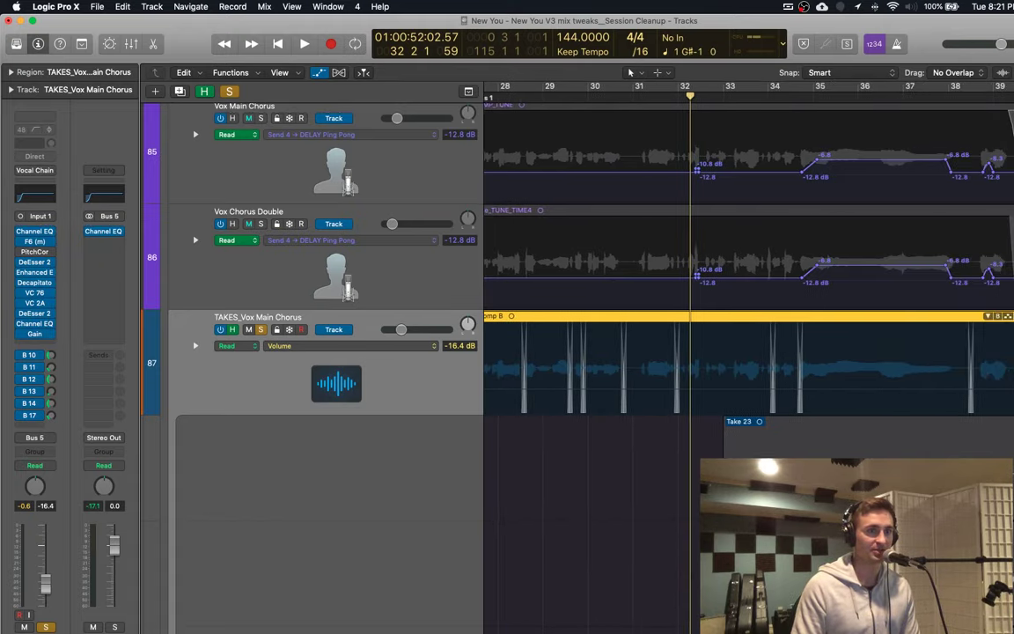
pyautogui.hscroll(-12, 907, 335)
pyautogui.hscroll(12, 907, 335)
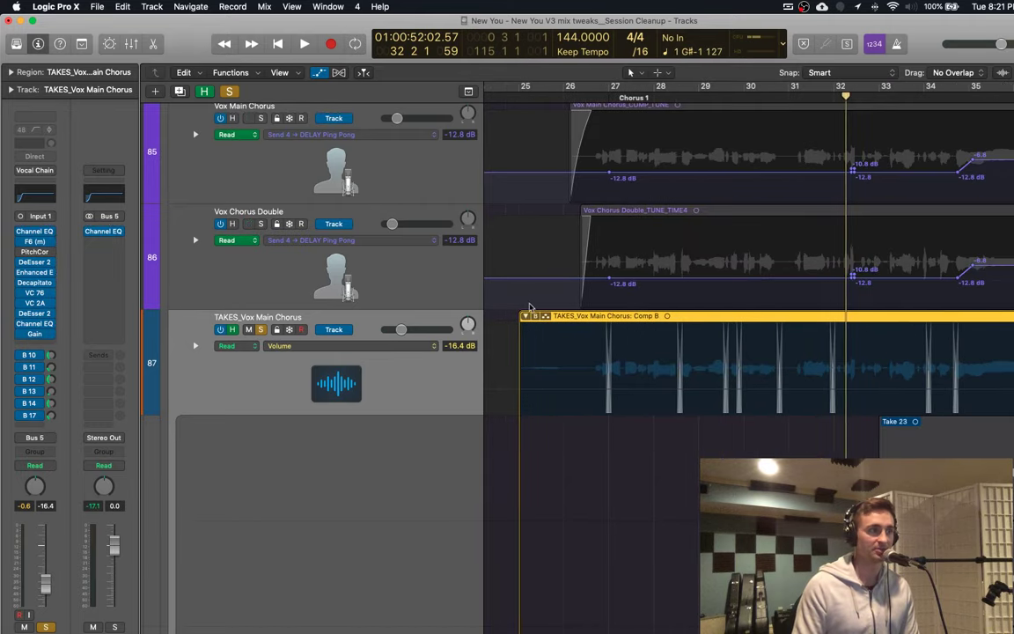
pyautogui.click(526, 316)
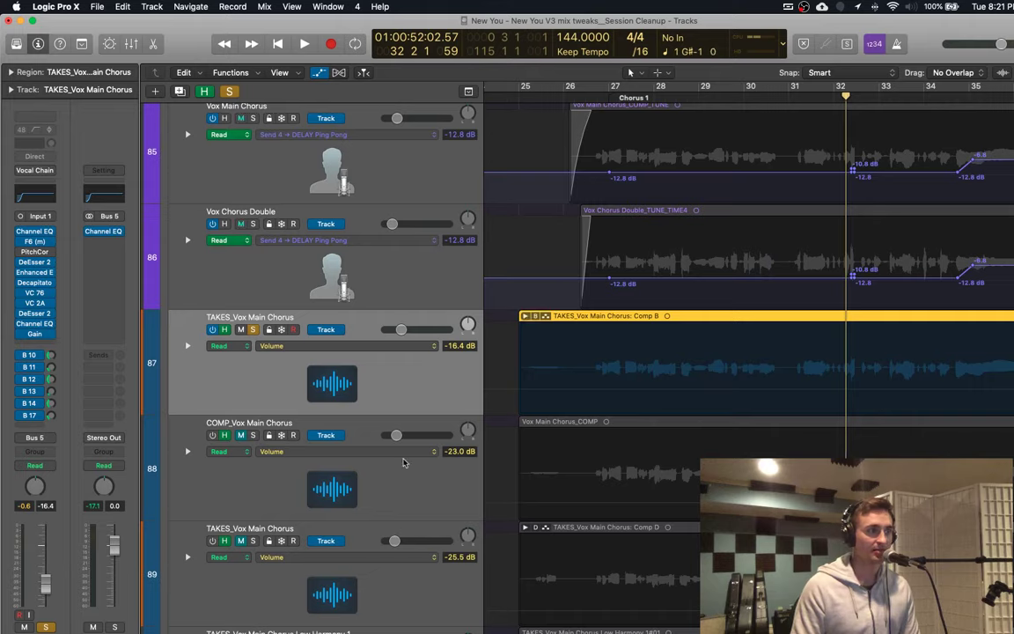
# Step: Solo COMP_Vox Main Chorus instead of the takes track and play it from just before bar 27
pyautogui.click(393, 480)
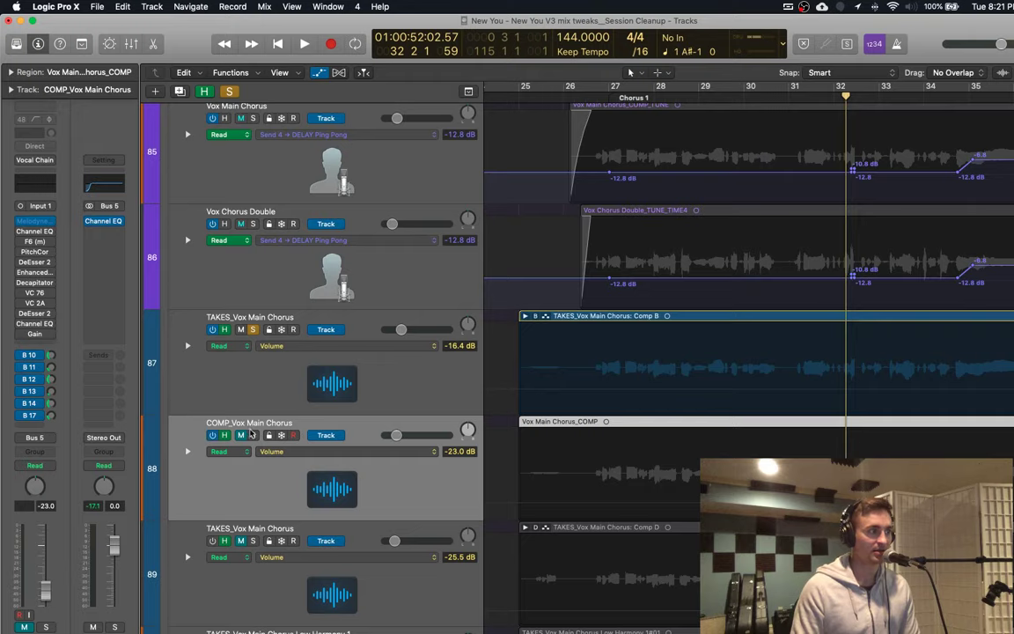
pyautogui.click(253, 329)
pyautogui.press('s')
pyautogui.click(596, 98)
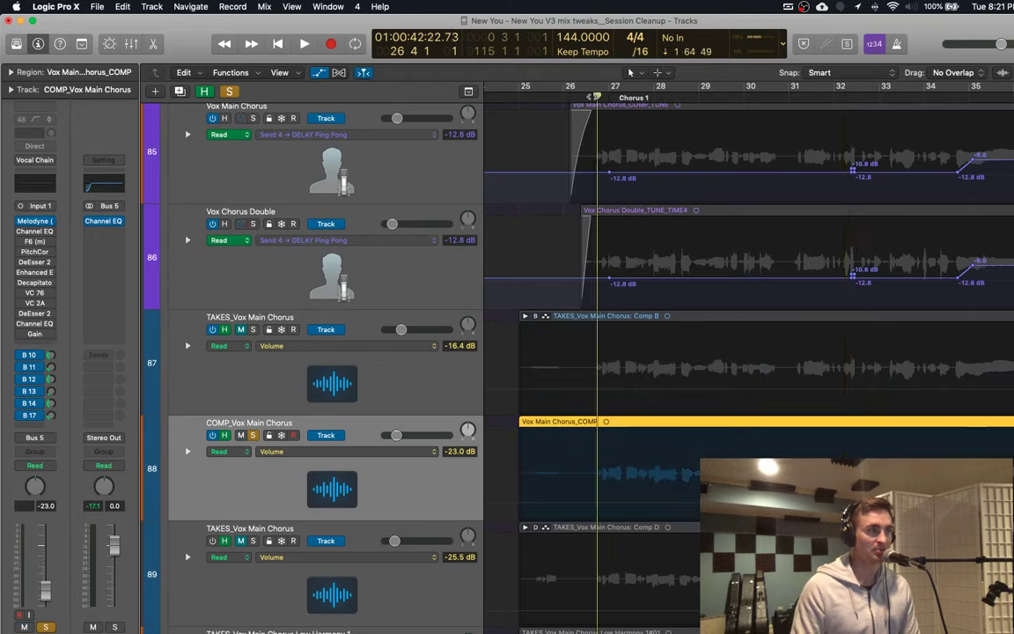
pyautogui.press('space')
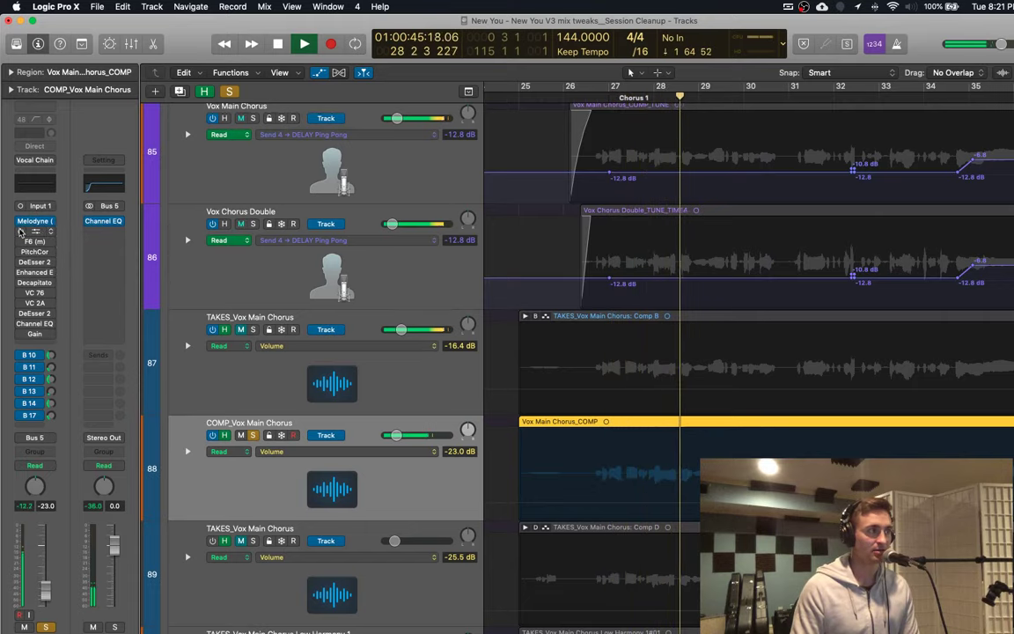
# Step: Enable the comp track's plug-ins from Channel EQ to Gain and compare it with TAKES_Vox Main Chorus by soloing each in Chorus 1
pyautogui.click(20, 334)
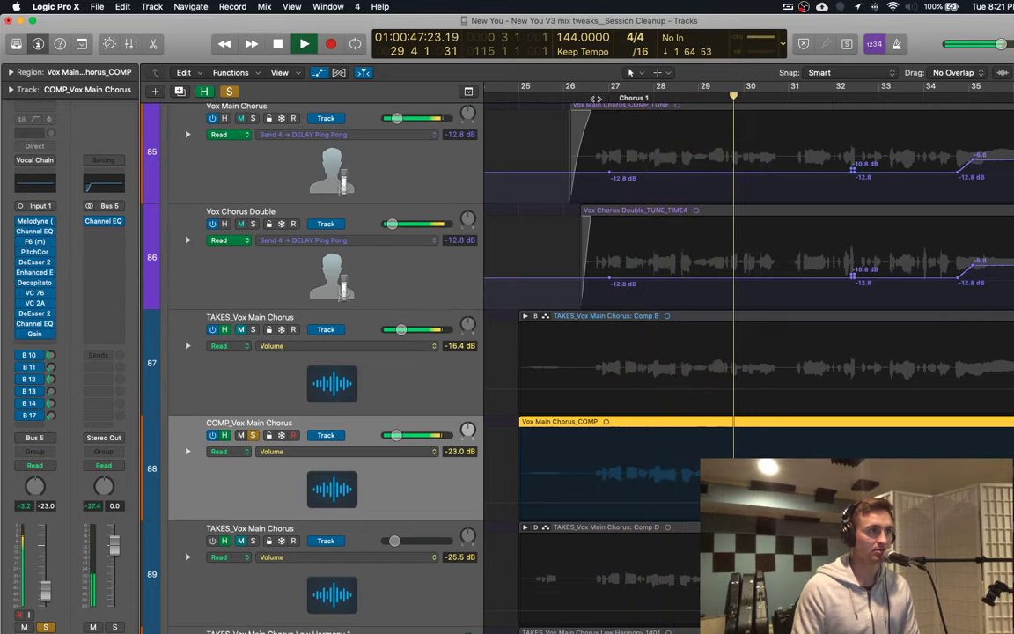
pyautogui.click(596, 97)
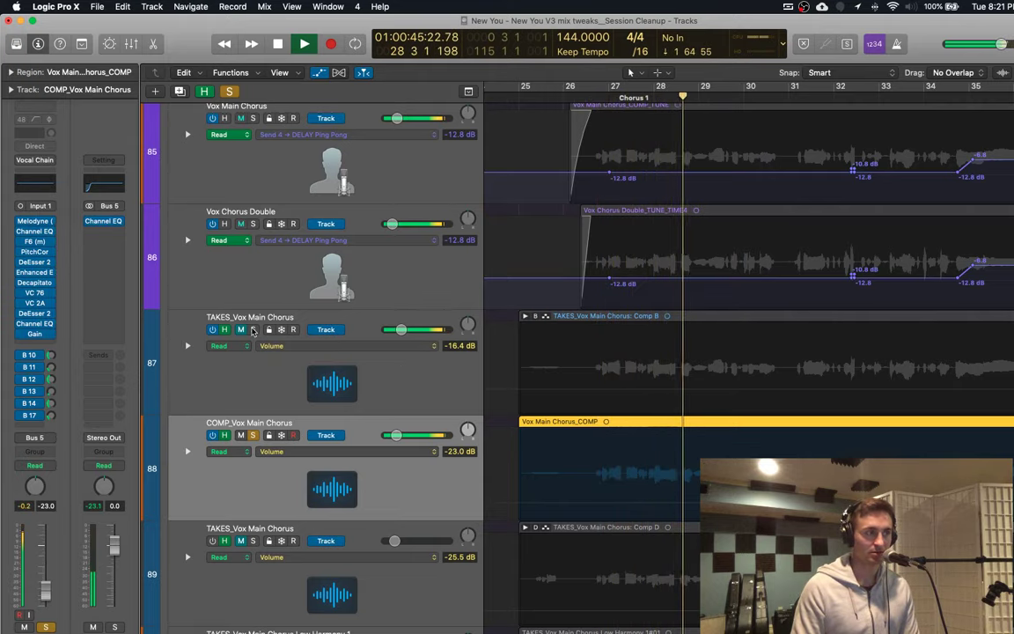
pyautogui.click(253, 330)
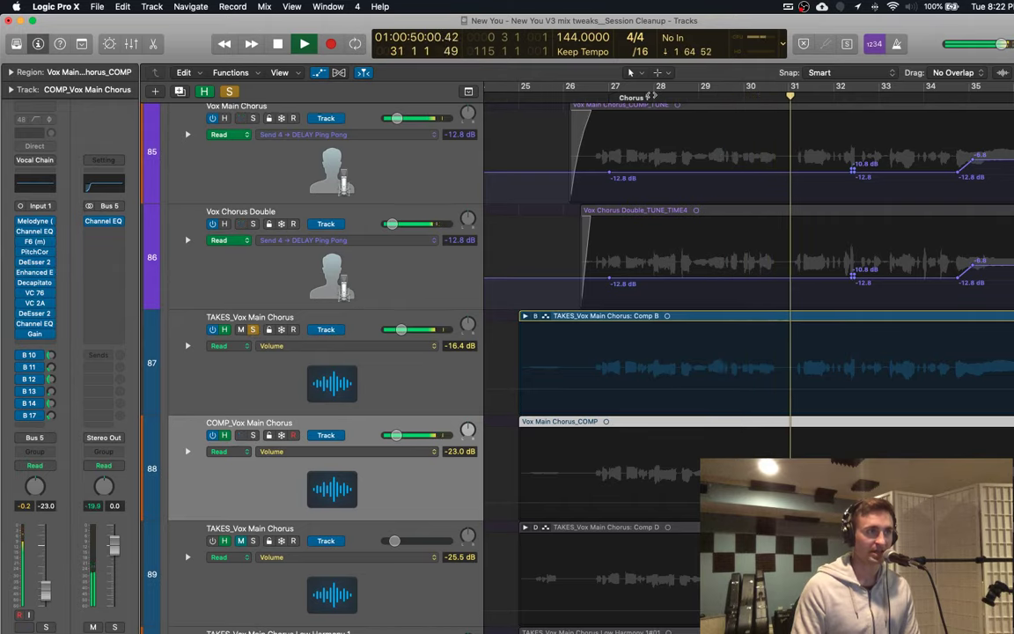
pyautogui.click(653, 96)
pyautogui.click(253, 435)
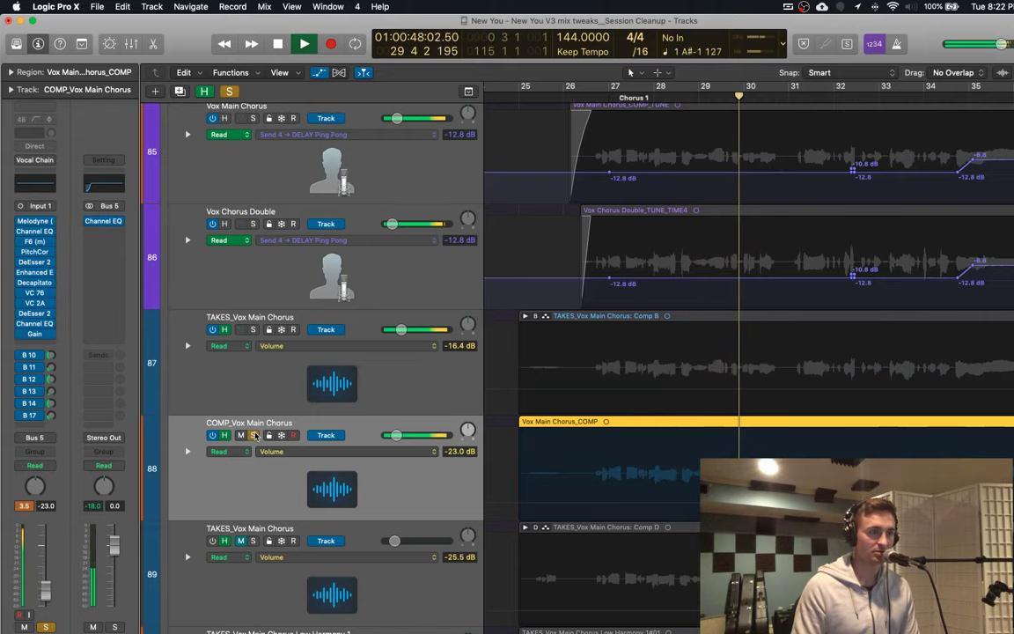
pyautogui.press('space')
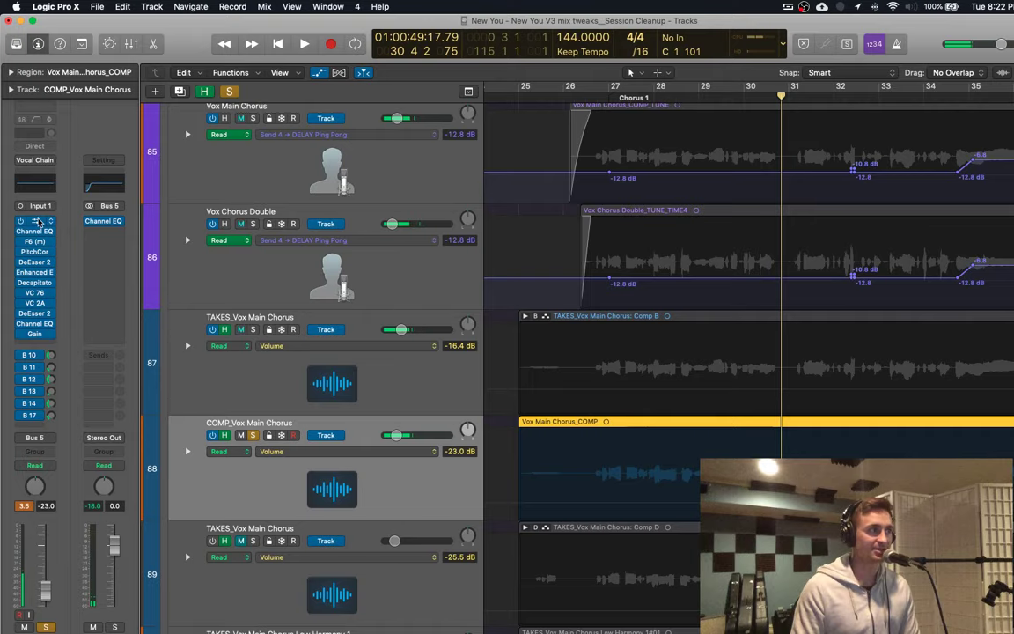
# Step: Open Melodyne on the COMP_Vox Main Chorus track and review the vocal's notes between bars 32 and 41
pyautogui.click(37, 221)
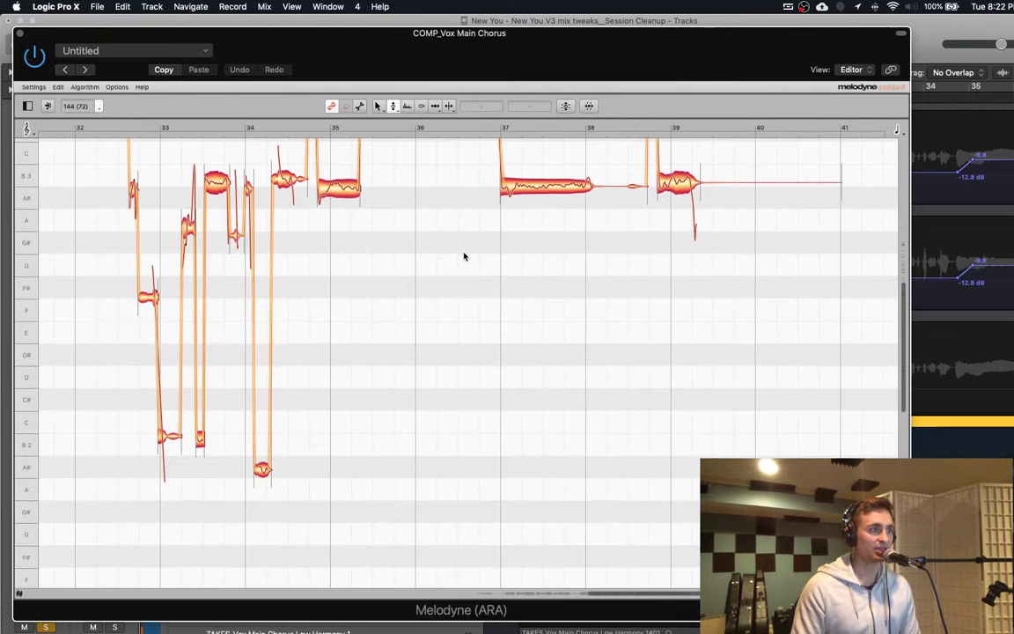
pyautogui.scroll(7, 464, 256)
pyautogui.scroll(-11, 464, 256)
pyautogui.scroll(10, 461, 256)
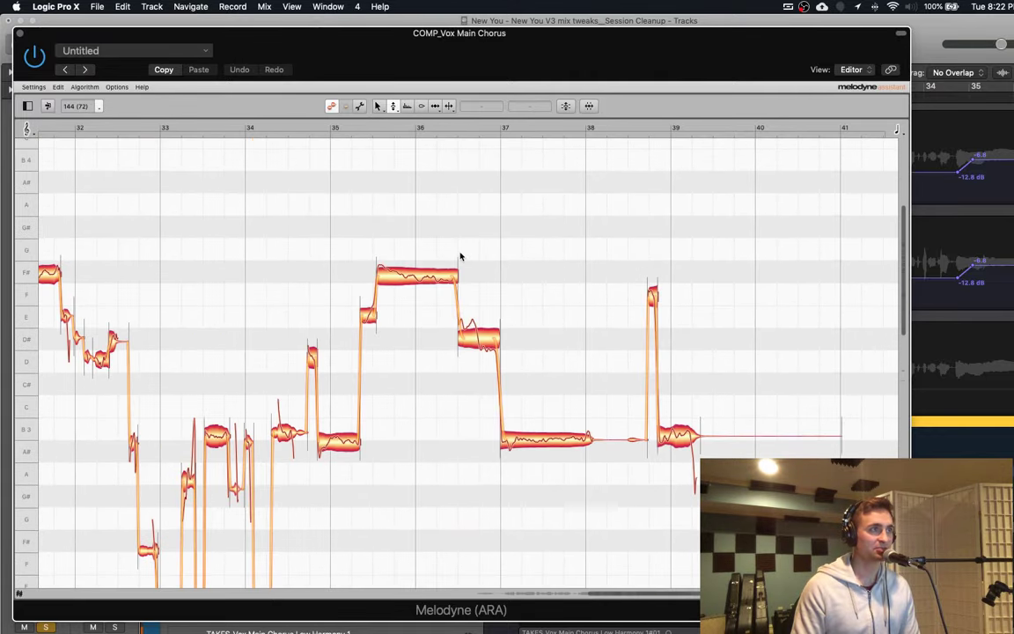
# Step: Nudge the long note at bar 37 down to A#3, reset its pitch center, and audition it
pyautogui.moveTo(534, 445)
pyautogui.mouseDown()
pyautogui.moveTo(537, 389)
pyautogui.moveTo(548, 495)
pyautogui.moveTo(561, 306)
pyautogui.moveTo(530, 462)
pyautogui.moveTo(530, 443)
pyautogui.mouseUp()
pyautogui.rightClick(528, 441)
pyautogui.moveTo(572, 373)
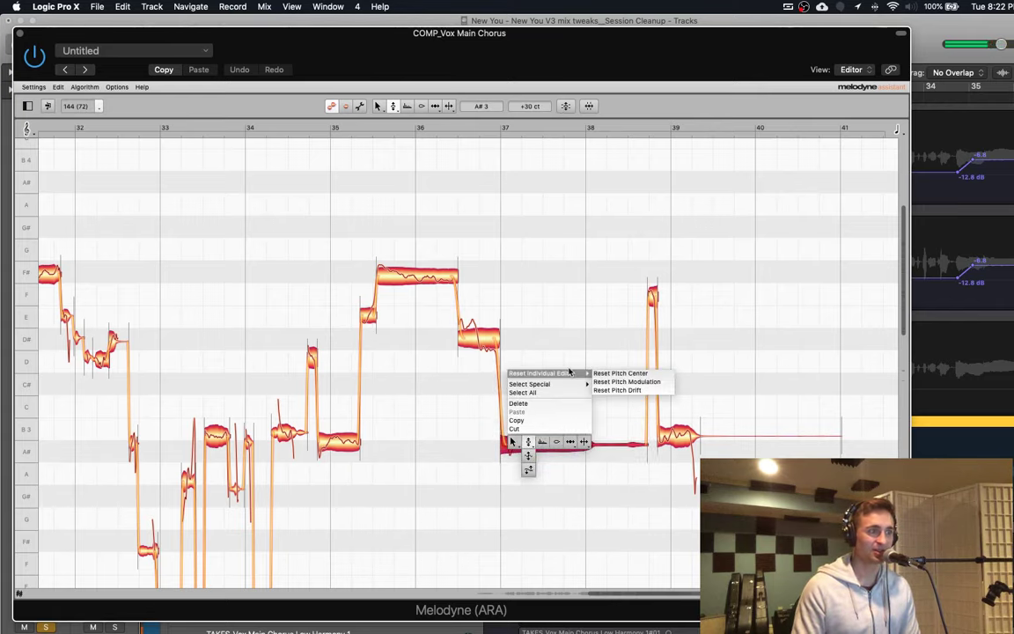
pyautogui.click(622, 372)
pyautogui.doubleClick(482, 402)
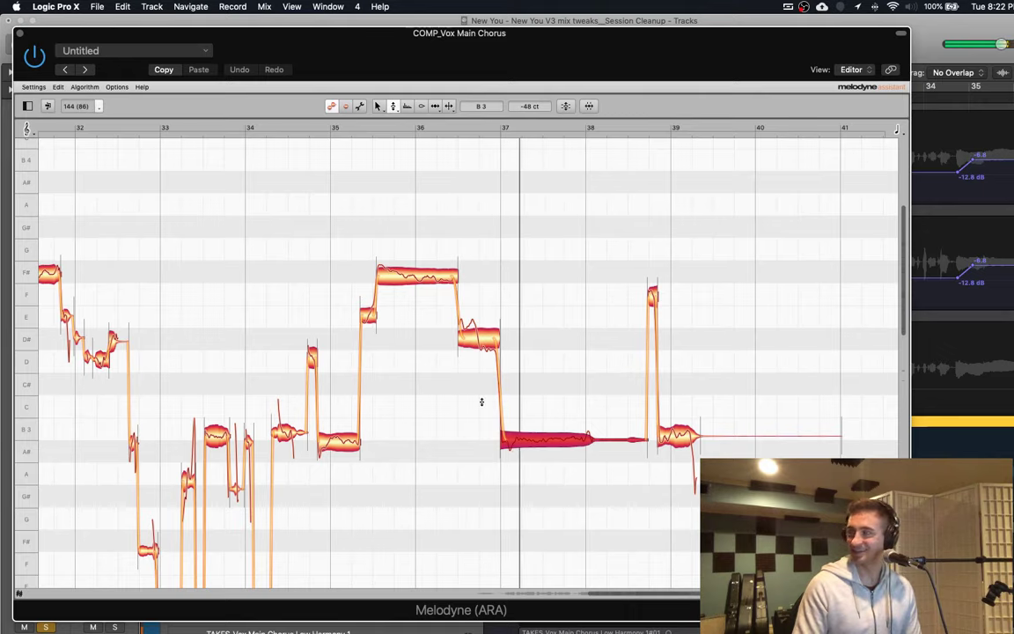
# Step: Raise the long note at bar 37 to B3 +3 ct, audition it, and close Melodyne
pyautogui.moveTo(532, 442); pyautogui.dragTo(532, 429)
pyautogui.doubleClick(426, 400)
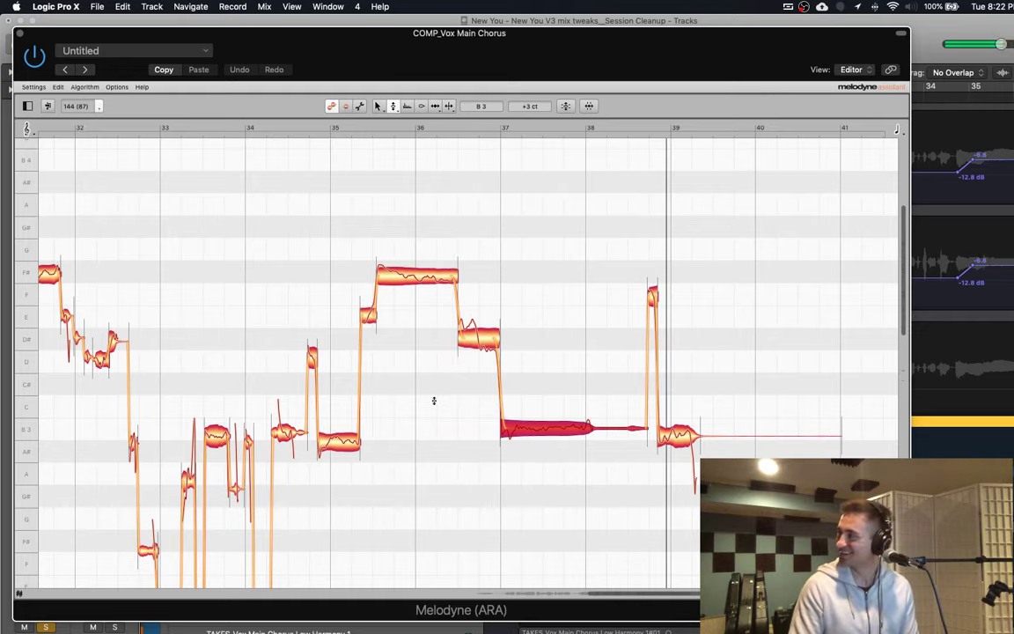
pyautogui.click(21, 34)
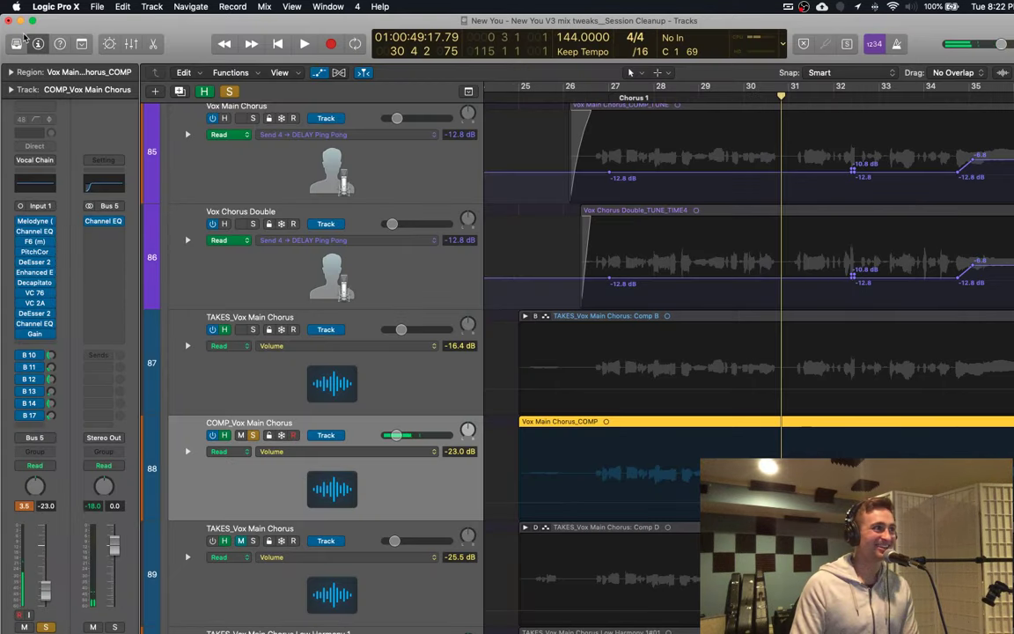
# Step: Hide the track automation and clear the COMP_Vox Main Chorus solo
pyautogui.scroll(-5, 616, 333)
pyautogui.scroll(4, 616, 333)
pyautogui.press('a')
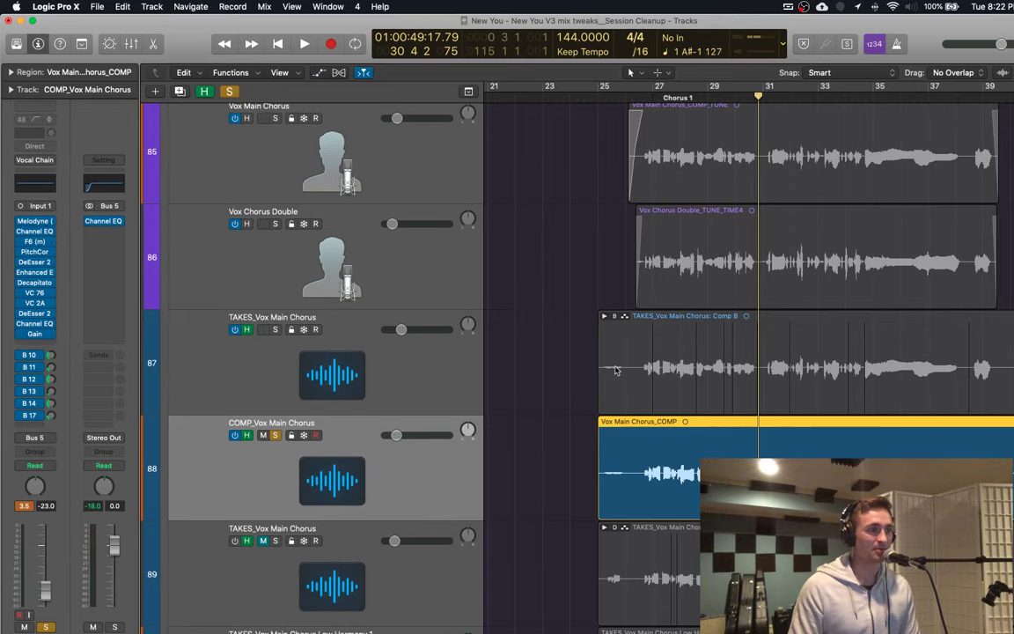
pyautogui.press('super+Up')
pyautogui.press('super+Up')
pyautogui.press('super+Left')
pyautogui.press('super+Left')
pyautogui.press('super+Left')
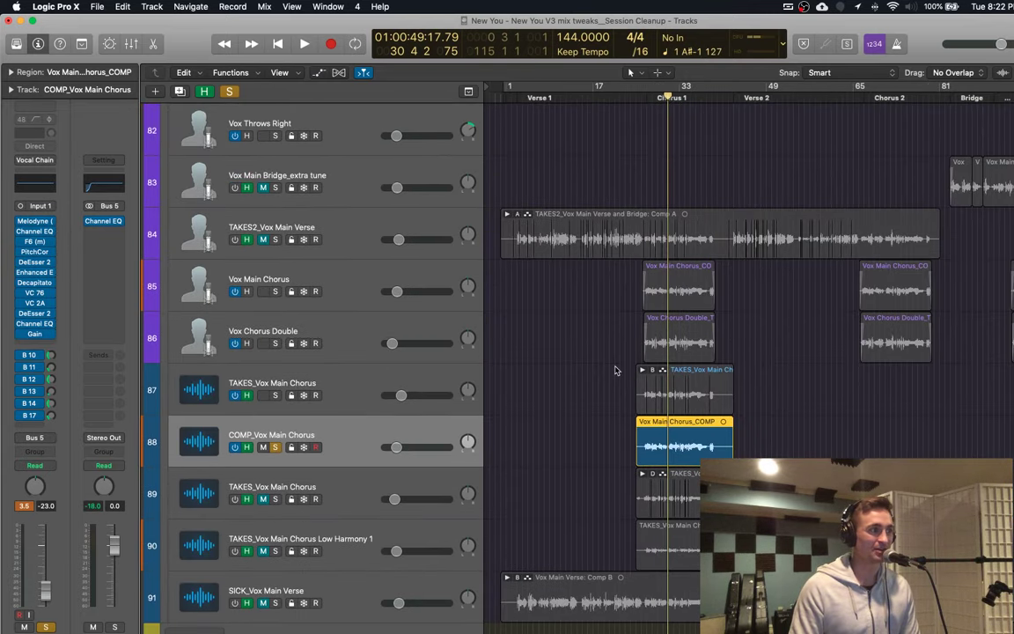
pyautogui.click(275, 446)
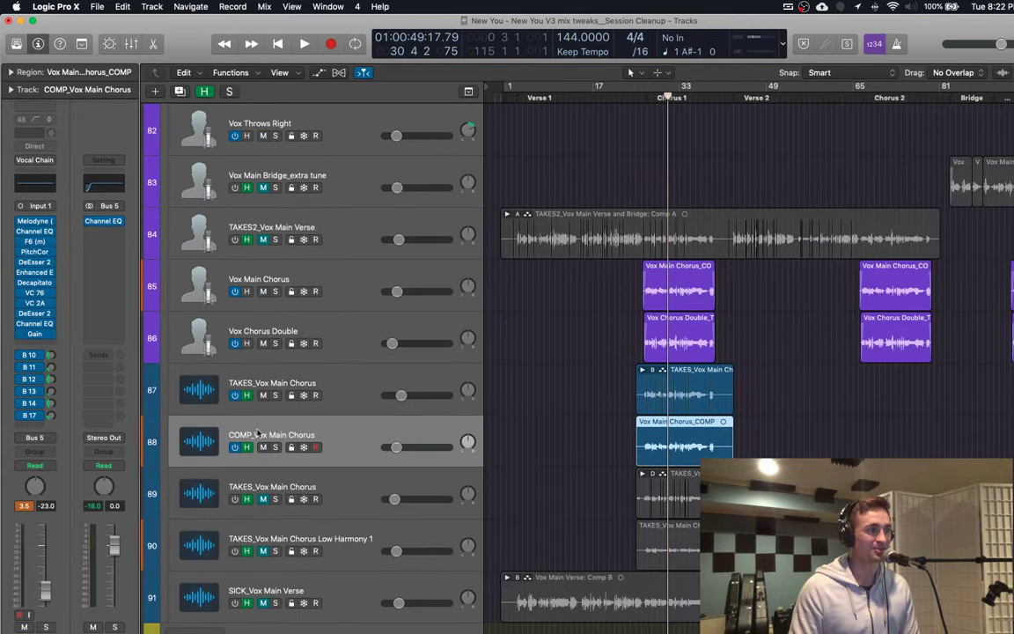
# Step: Turn off the upper TAKES_Vox Main Chorus and the COMP_Vox Main Chorus tracks, and select the takes track
pyautogui.moveTo(233, 395); pyautogui.dragTo(238, 466)
pyautogui.click(360, 382)
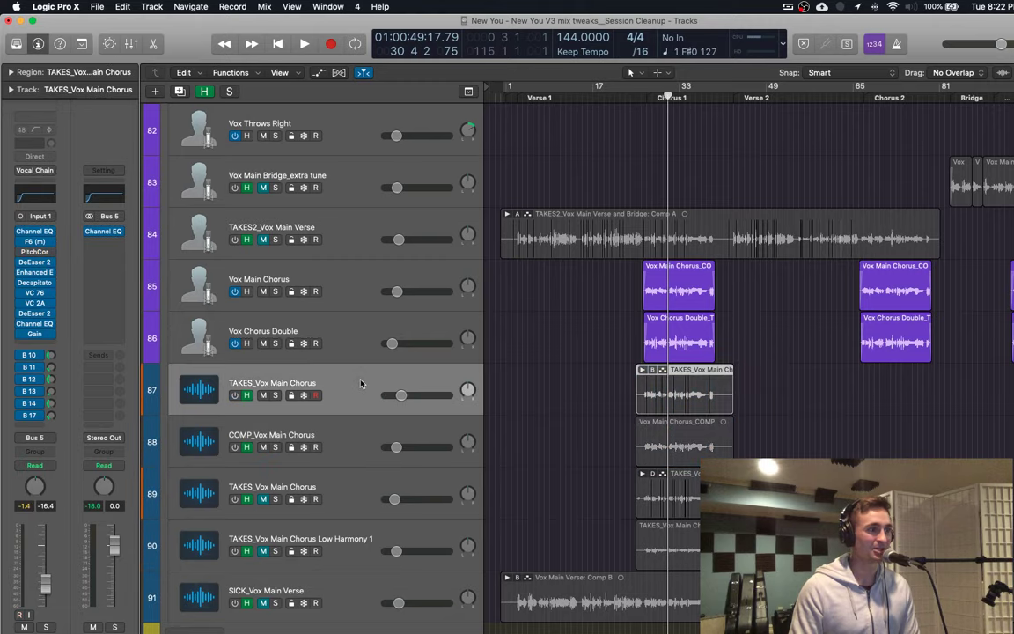
pyautogui.press('super+Up')
pyautogui.press('super+Up')
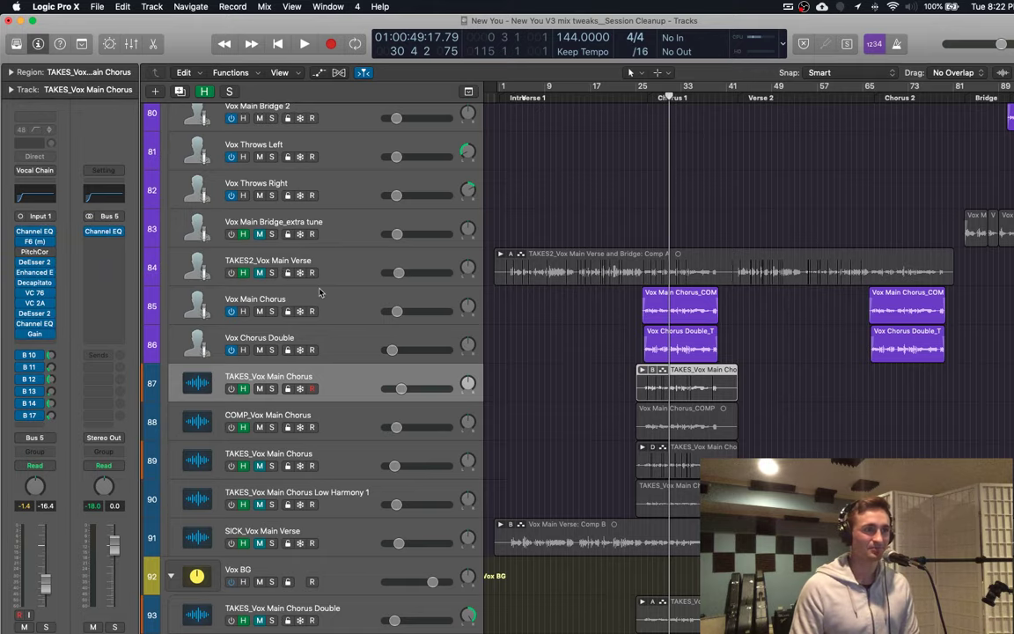
# Step: Examine the main chorus vocal regions and the takes and comp tracks beneath them
pyautogui.scroll(3, 590, 247)
pyautogui.scroll(2, 590, 246)
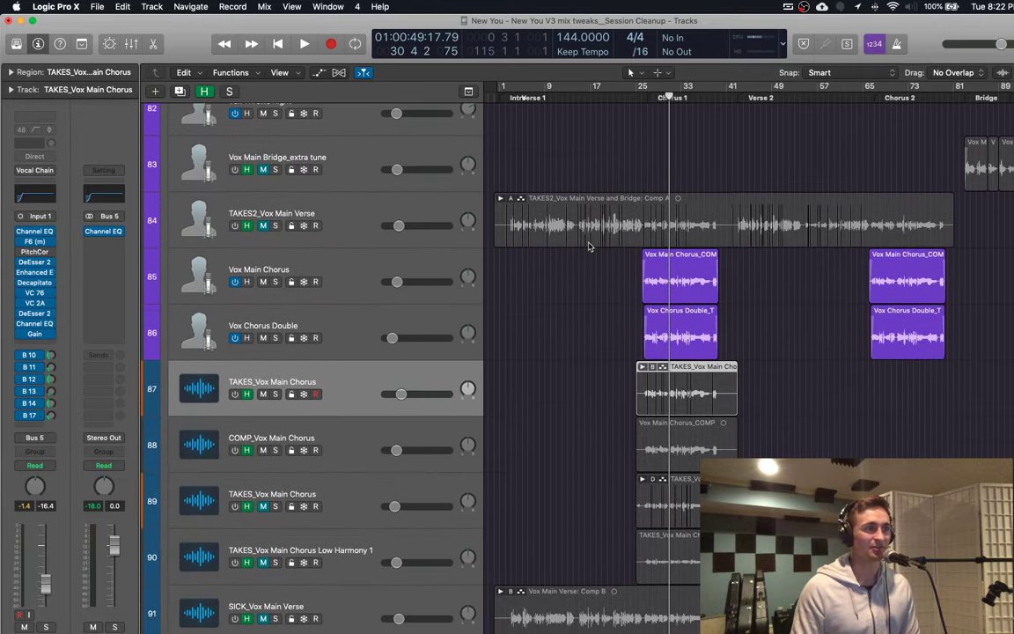
pyautogui.hscroll(5, 590, 247)
pyautogui.hscroll(-5, 590, 247)
pyautogui.press('super+Right')
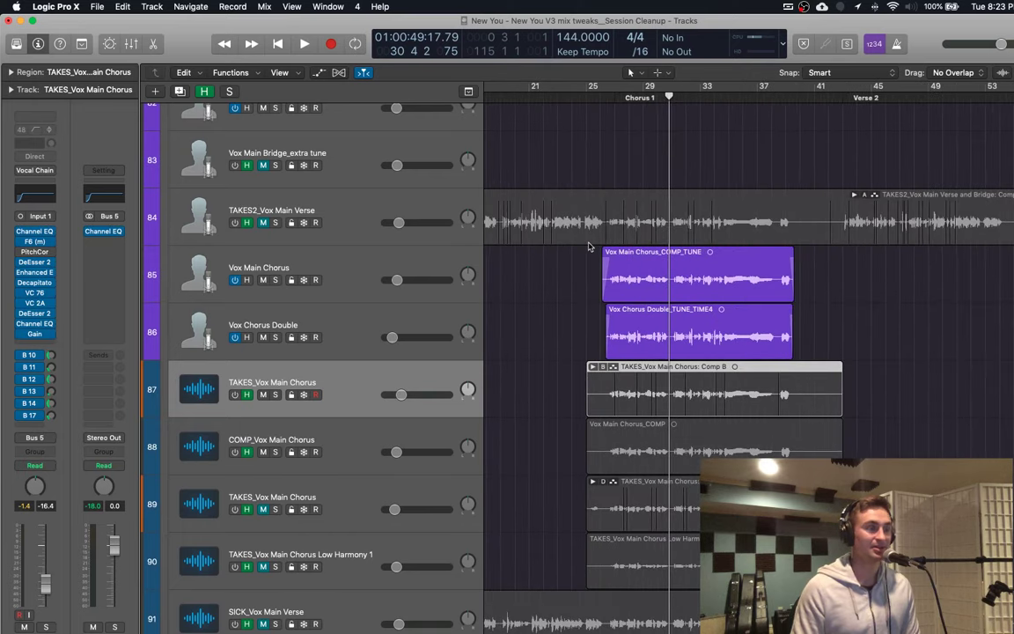
pyautogui.press('super+Down')
pyautogui.scroll(5, 589, 246)
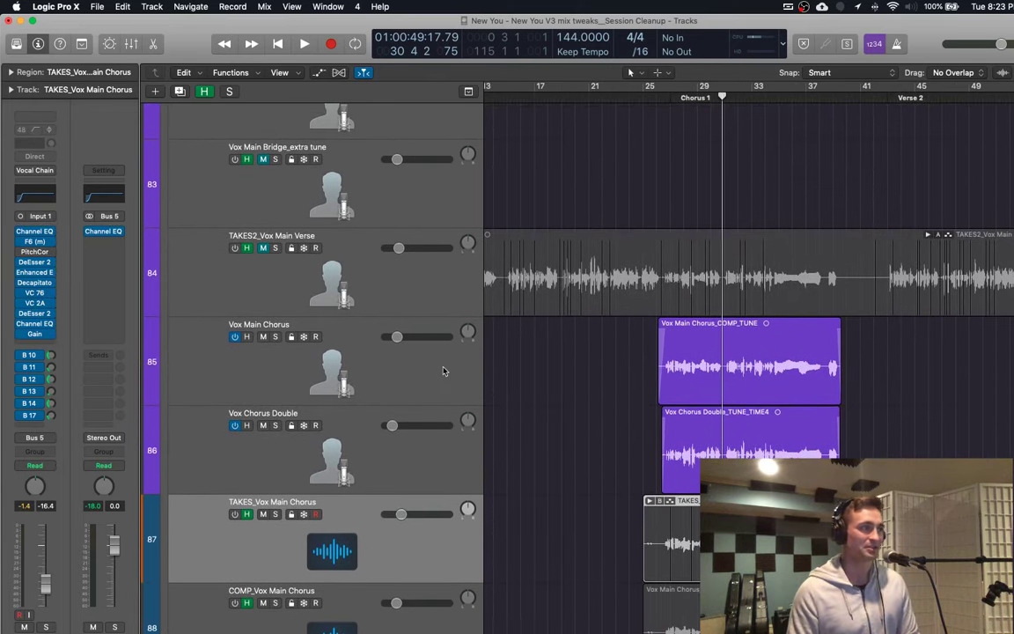
pyautogui.scroll(3, 444, 370)
pyautogui.scroll(-8, 444, 371)
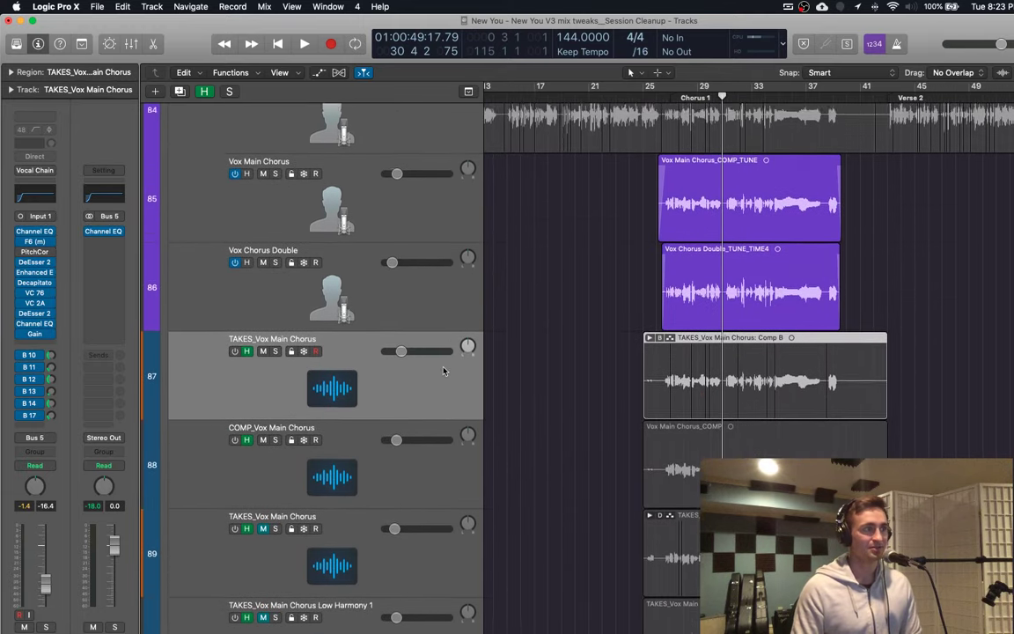
pyautogui.scroll(-5, 443, 370)
pyautogui.press('super+Up')
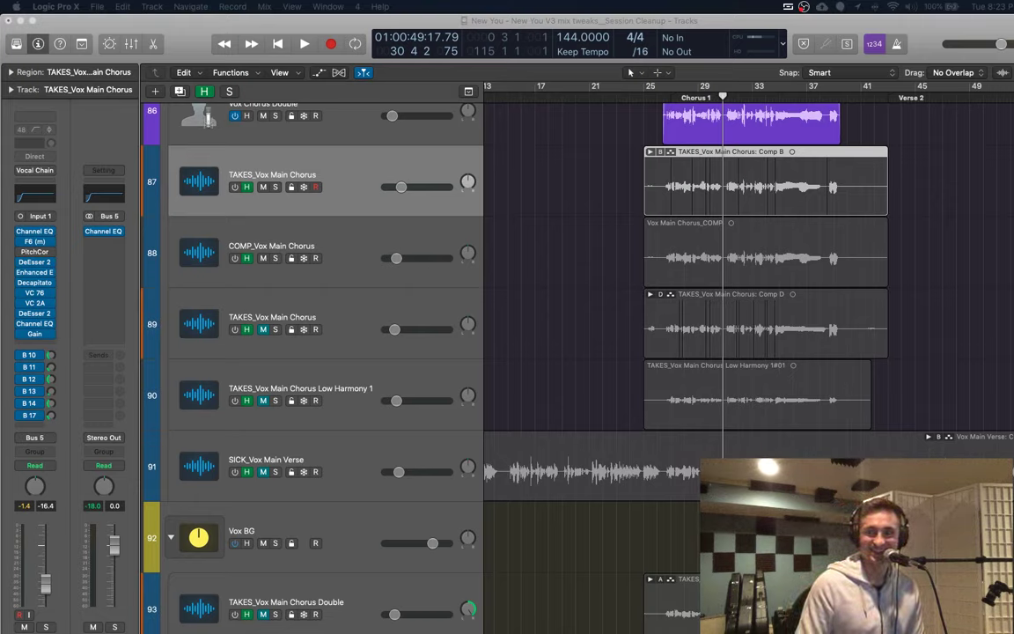
pyautogui.hscroll(2, 748, 264)
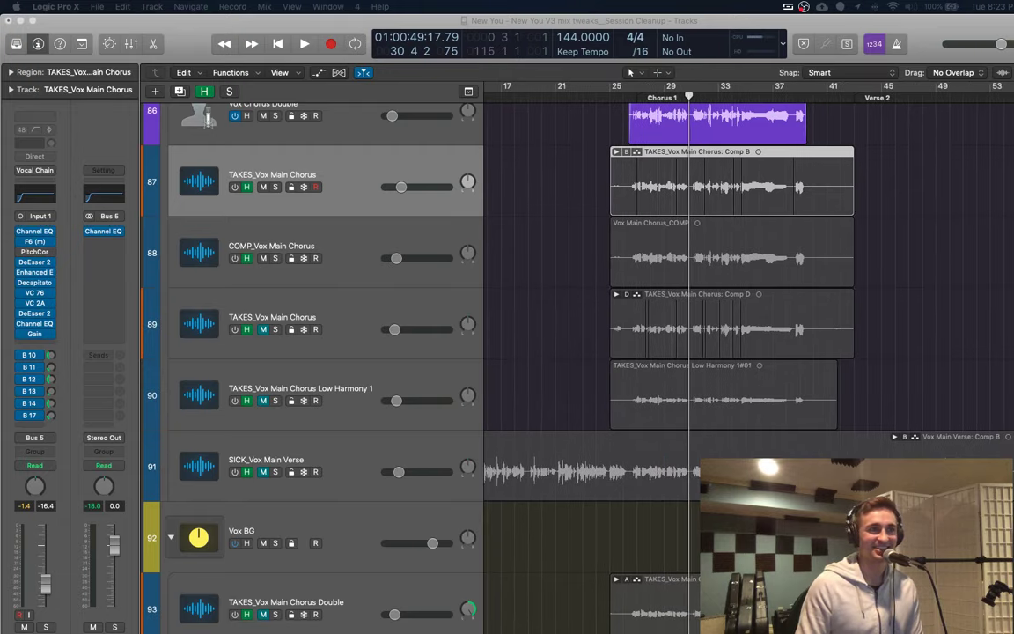
pyautogui.click(995, 291)
pyautogui.press('super+Right')
pyautogui.press('super+Right')
pyautogui.press('super+Right')
pyautogui.press('super+Right')
pyautogui.press('super+Left')
pyautogui.press('super+Left')
pyautogui.press('super+Left')
pyautogui.press('super+Left')
pyautogui.press('super+Left')
pyautogui.press('super+Left')
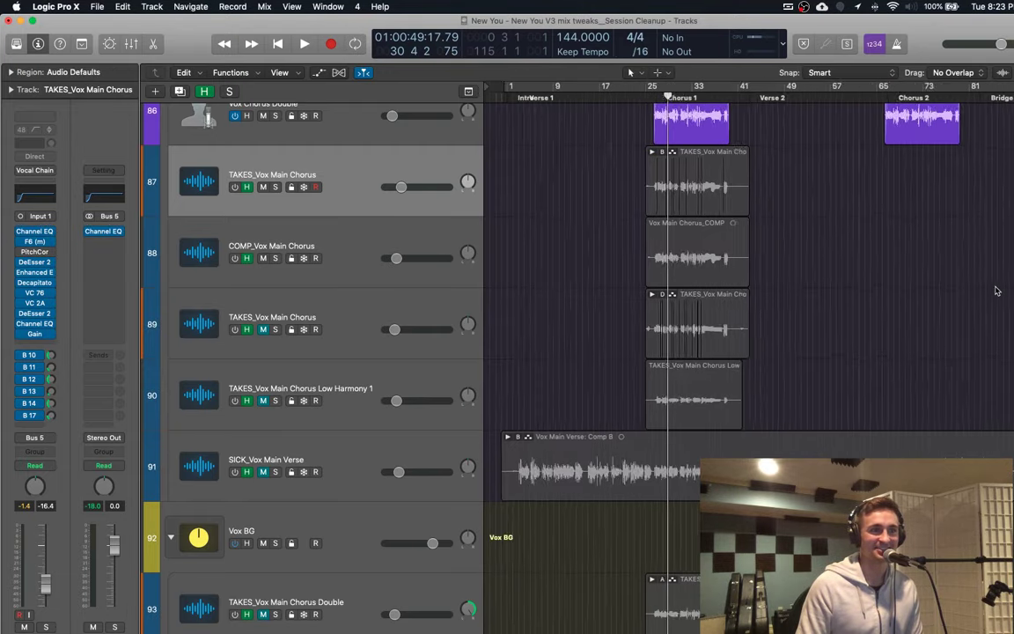
pyautogui.press('super+Right')
pyautogui.press('super+Right')
pyautogui.press('super+Right')
pyautogui.press('super+Right')
pyautogui.press('super+Right')
pyautogui.press('super+Up')
pyautogui.press('super+Up')
pyautogui.press('super+Up')
pyautogui.press('super+Up')
pyautogui.press('super+Left')
pyautogui.press('super+Left')
pyautogui.press('super+Left')
pyautogui.press('super+Left')
pyautogui.press('super+Left')
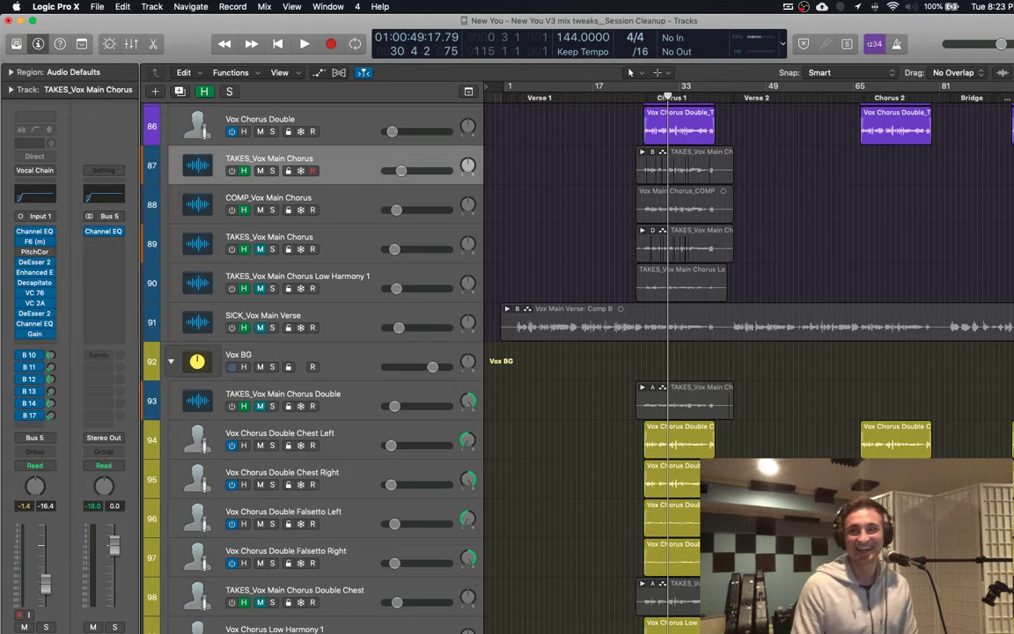
# Step: Switch on the COMP_Vox Main Chorus track and open its Melodyne plug-in
pyautogui.scroll(4, 619, 294)
pyautogui.scroll(-2, 619, 294)
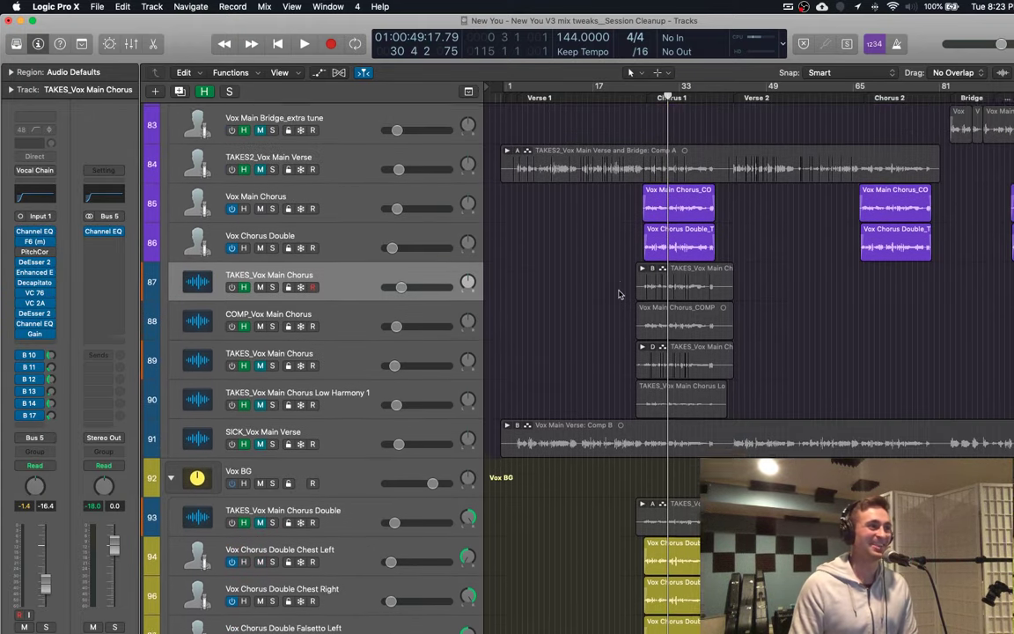
pyautogui.scroll(2, 619, 294)
pyautogui.click(295, 262)
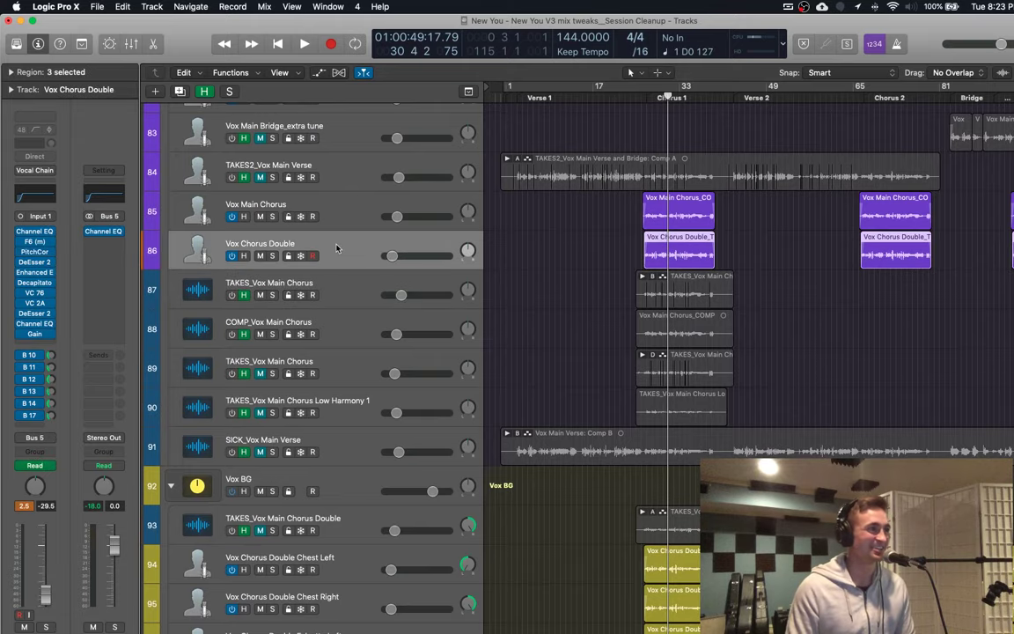
pyautogui.scroll(-1, 349, 269)
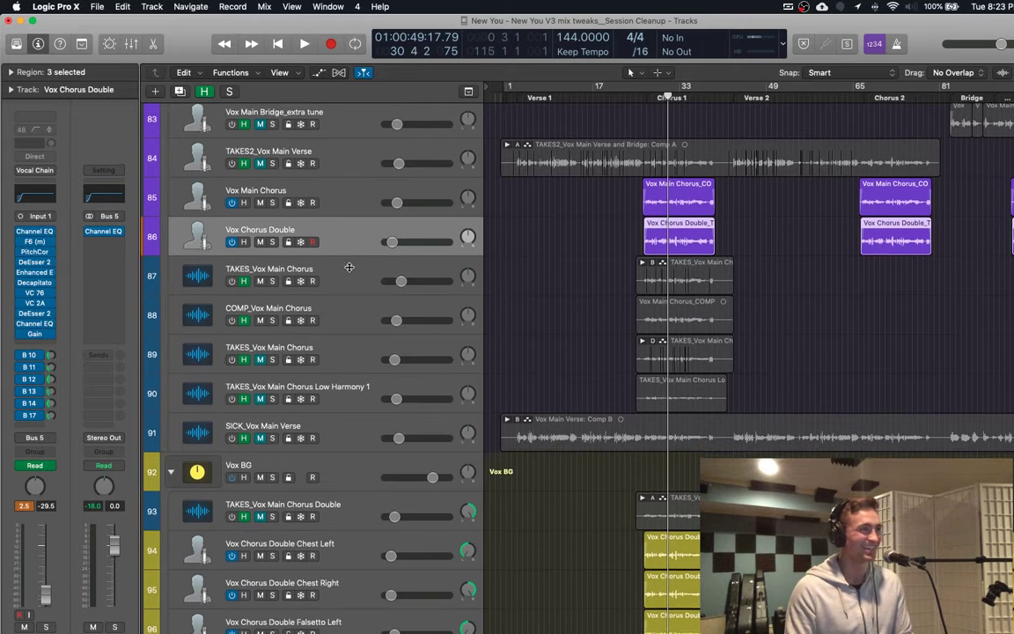
pyautogui.scroll(1, 350, 270)
pyautogui.scroll(2, 350, 270)
pyautogui.click(355, 387)
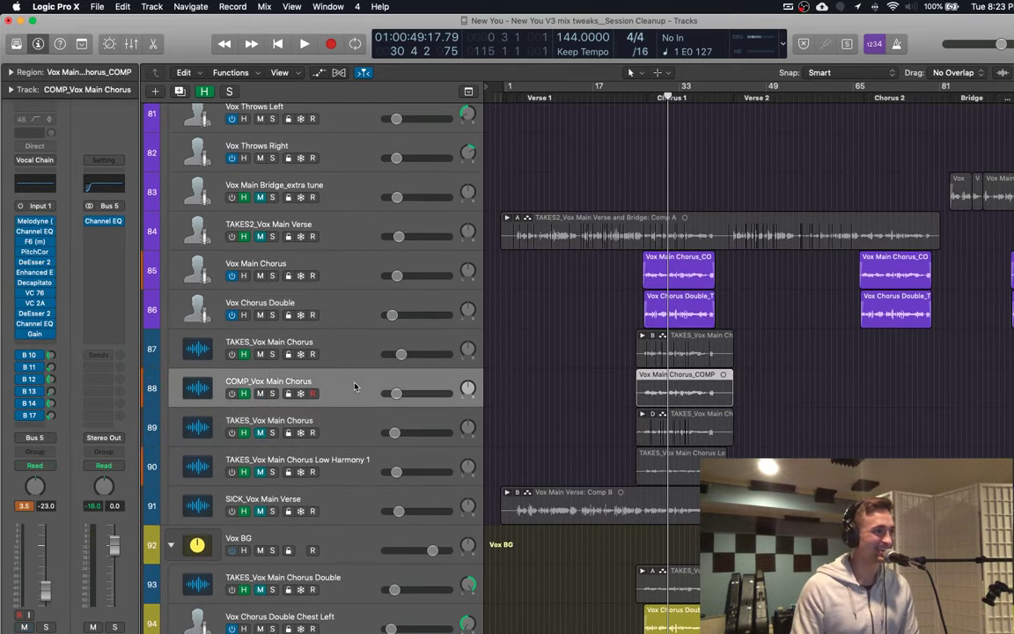
pyautogui.click(32, 221)
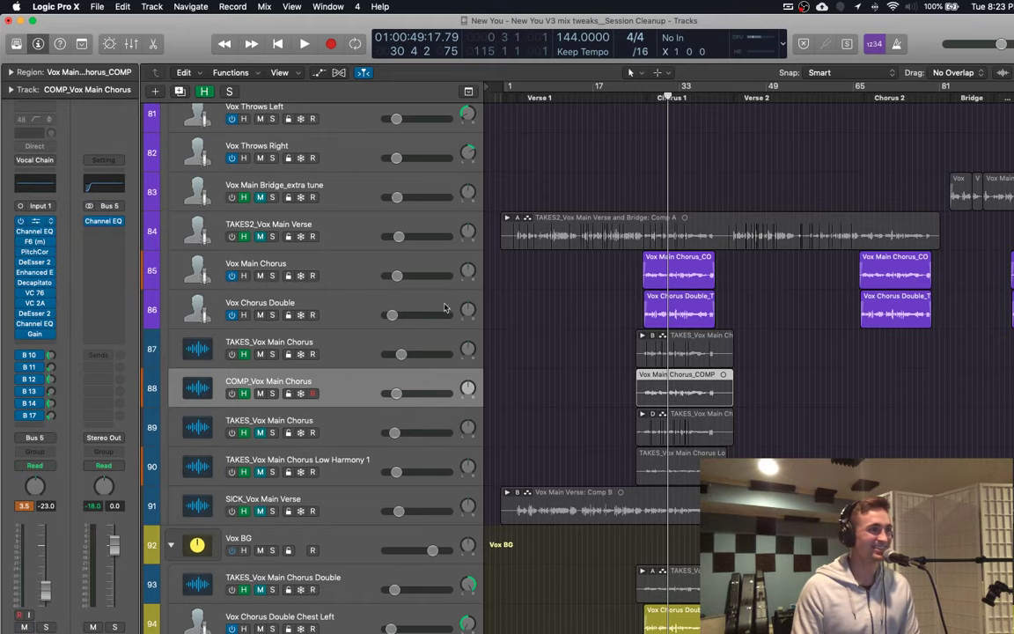
pyautogui.moveTo(396, 32); pyautogui.dragTo(656, 19)
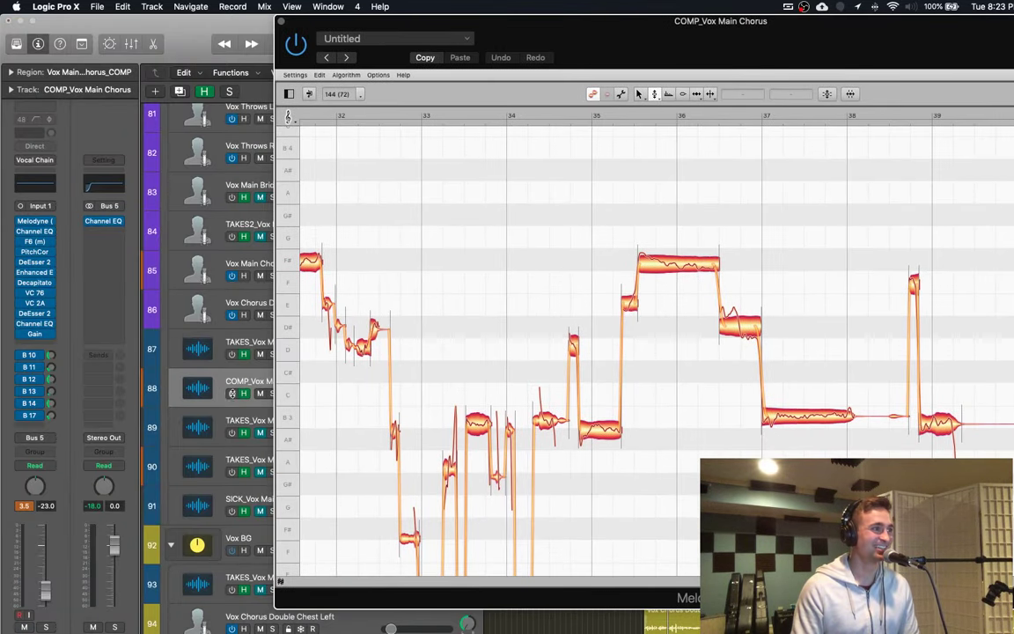
# Step: Raise the long high note at bar 35 slightly to F#4 +6 ct
pyautogui.click(679, 274)
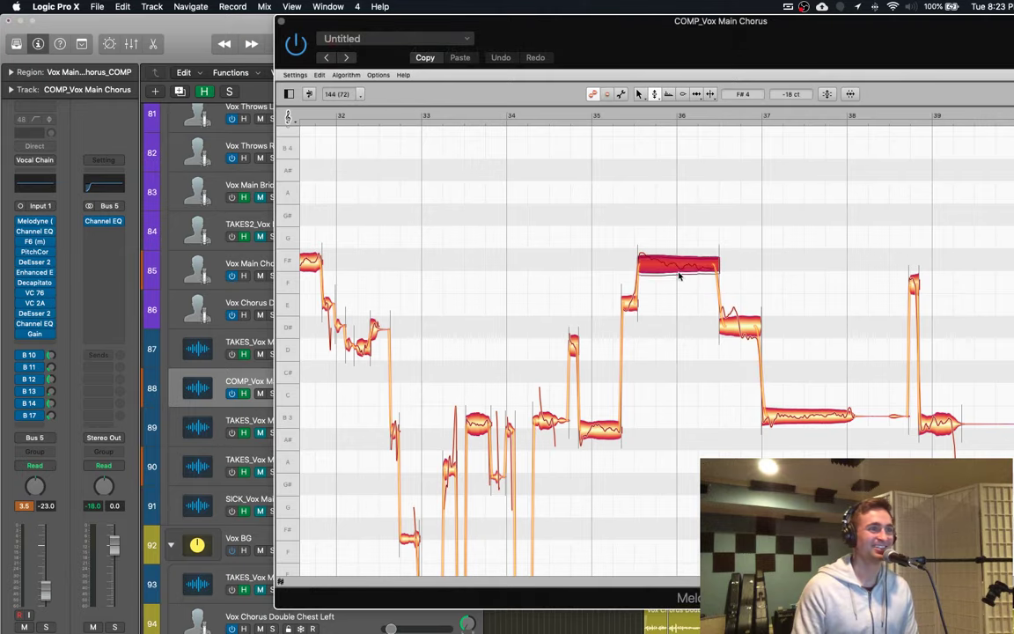
pyautogui.moveTo(679, 274); pyautogui.dragTo(649, 280)
pyautogui.hscroll(-5, 772, 289)
pyautogui.hscroll(2, 772, 289)
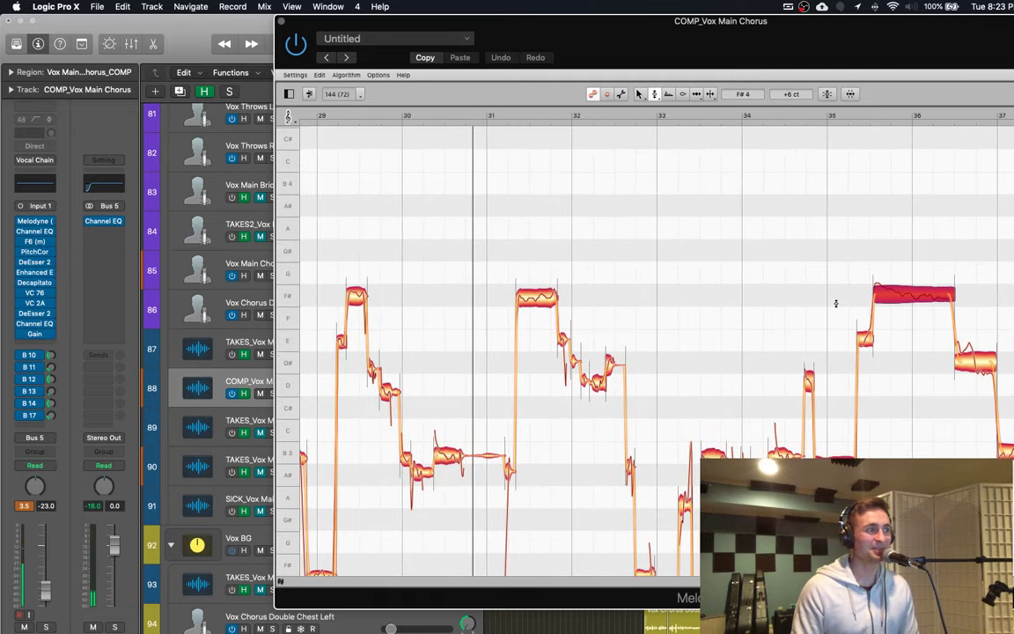
# Step: Lower the high notes at bar 27 to D#4 and raise the note at bar 28 to D#4 -4 ct
pyautogui.hscroll(6, 835, 303)
pyautogui.hscroll(-15, 836, 304)
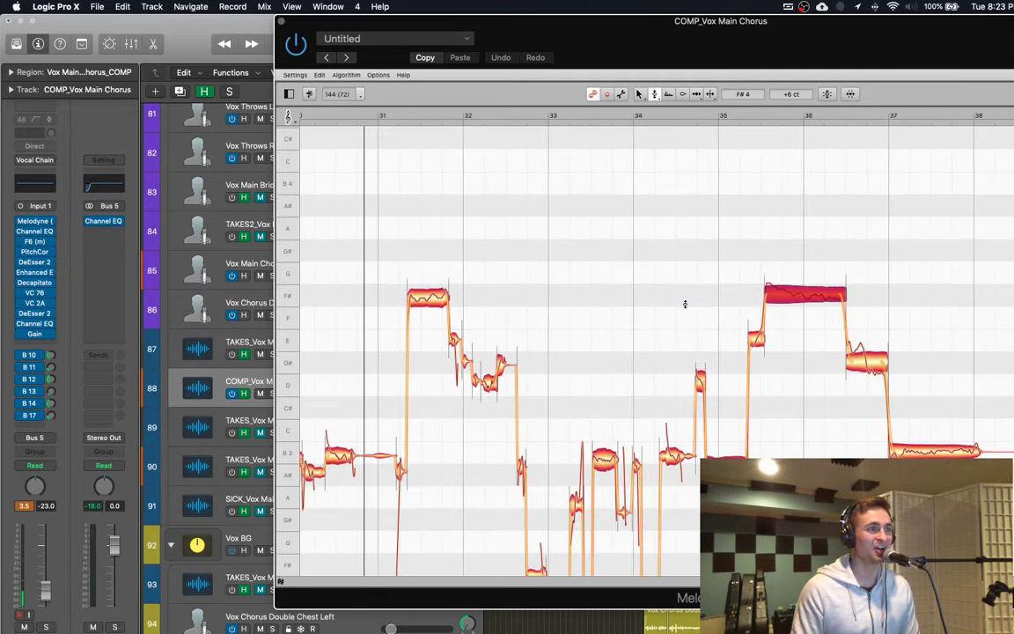
pyautogui.hscroll(-6, 685, 303)
pyautogui.hscroll(3, 588, 300)
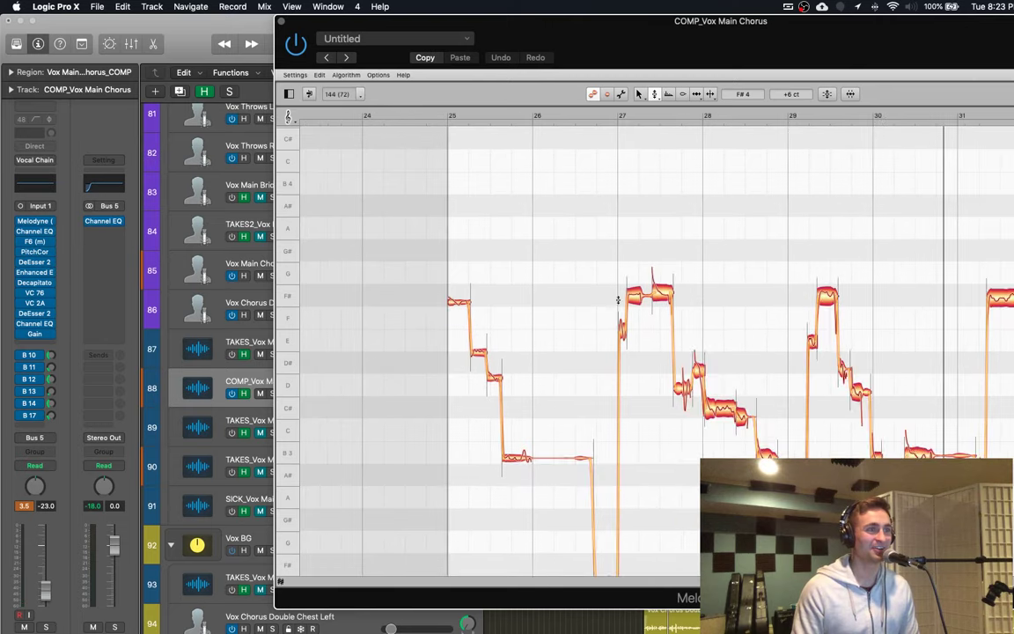
pyautogui.hscroll(3, 588, 299)
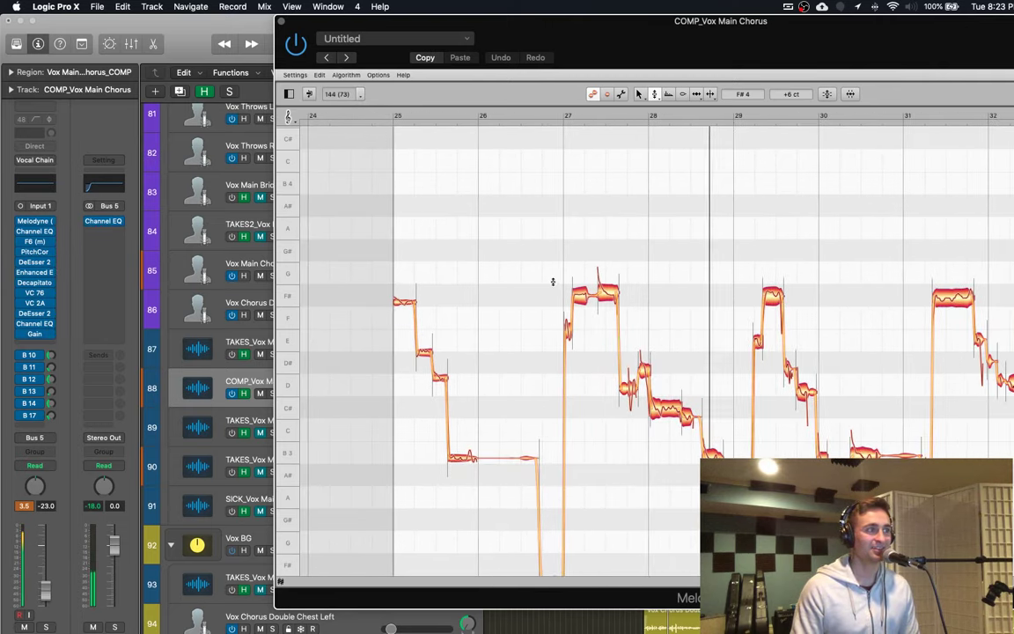
pyautogui.moveTo(547, 267); pyautogui.dragTo(600, 353)
pyautogui.moveTo(665, 406); pyautogui.dragTo(664, 366)
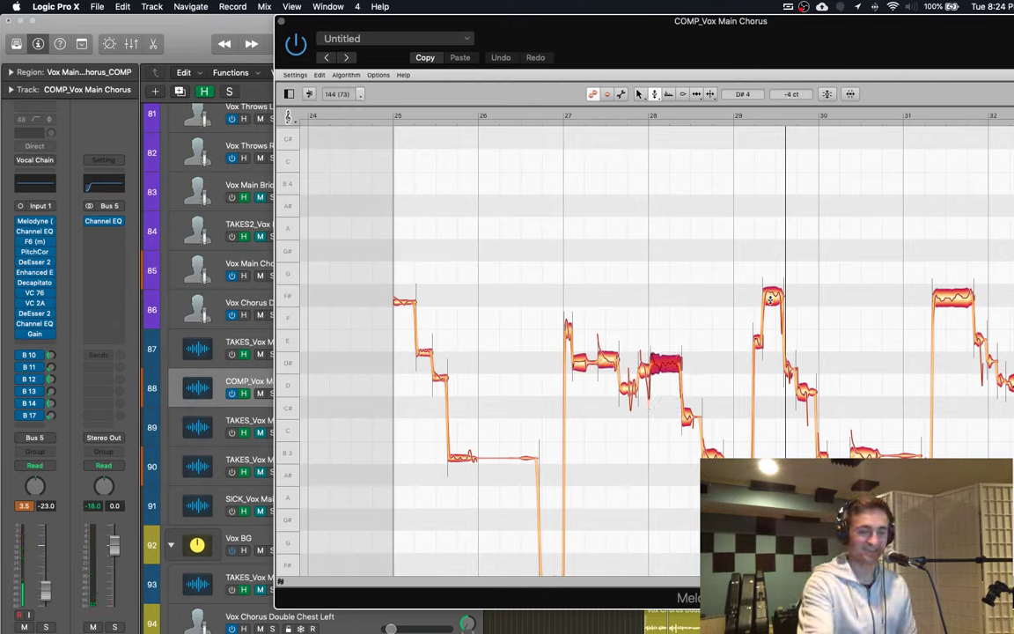
# Step: Raise the high note at bar 29 to G#4 and select the low G#3 note just before it
pyautogui.moveTo(770, 299); pyautogui.dragTo(772, 255)
pyautogui.click(467, 268)
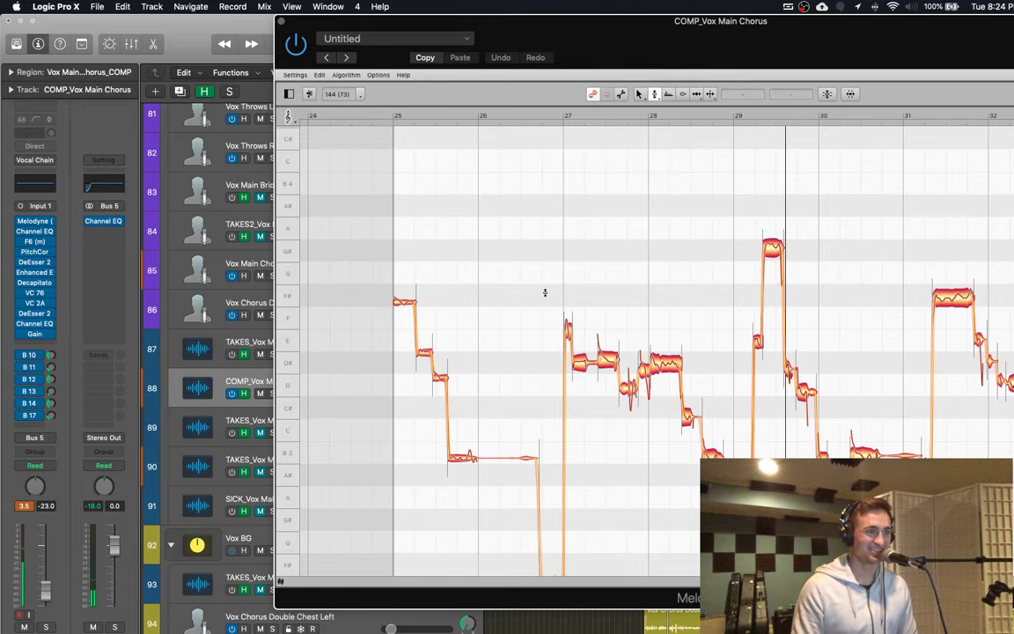
pyautogui.scroll(-2, 610, 373)
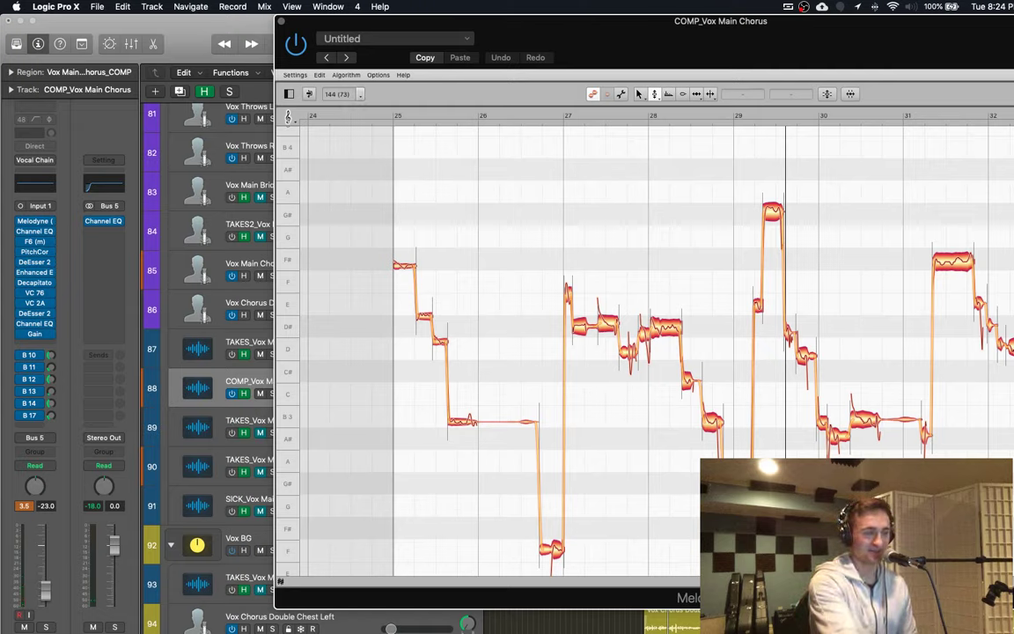
pyautogui.click(737, 483)
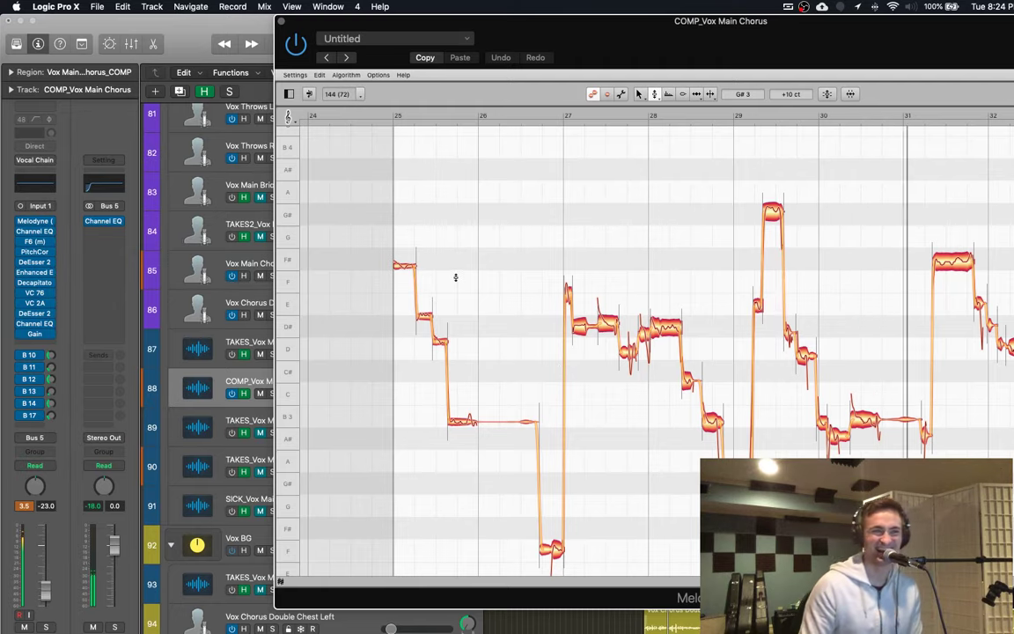
# Step: Undo the pitch edits on the main chorus comp and close Melodyne
pyautogui.press('super+z')
pyautogui.press('super+z')
pyautogui.press('super+z')
pyautogui.press('super+z')
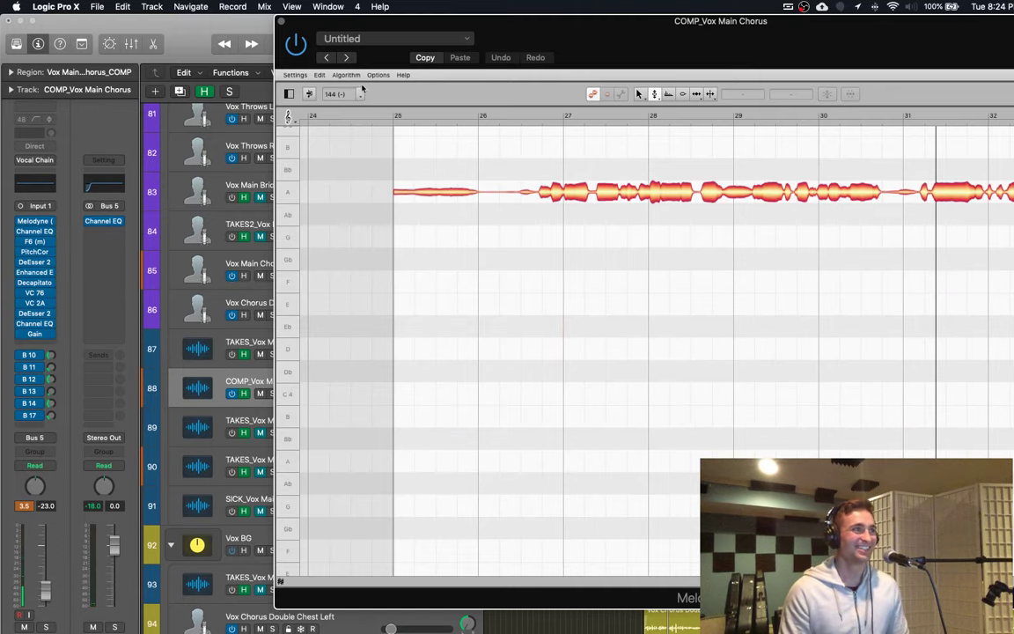
pyautogui.click(281, 21)
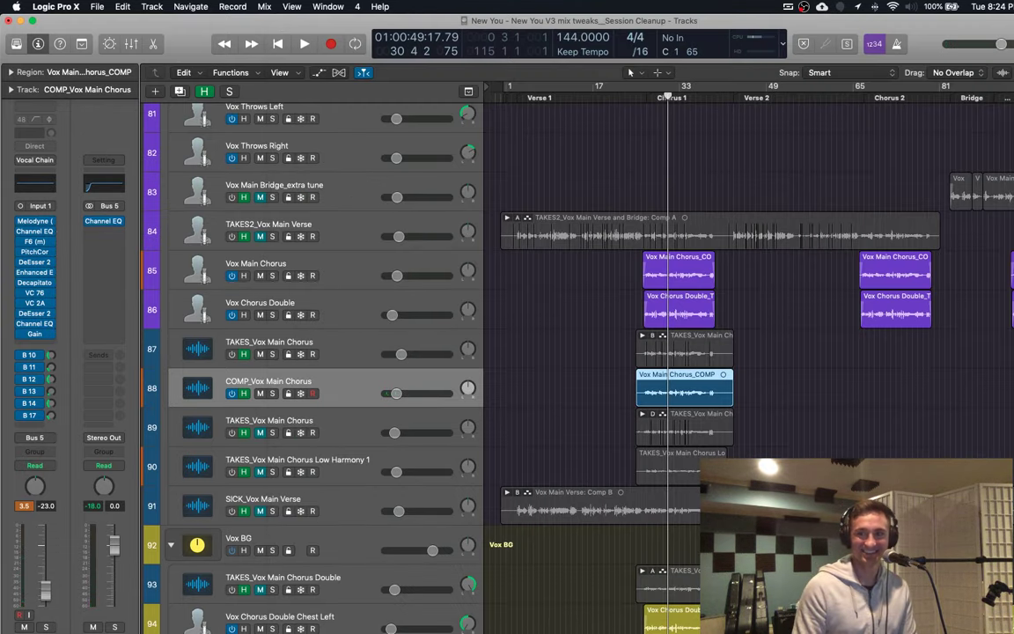
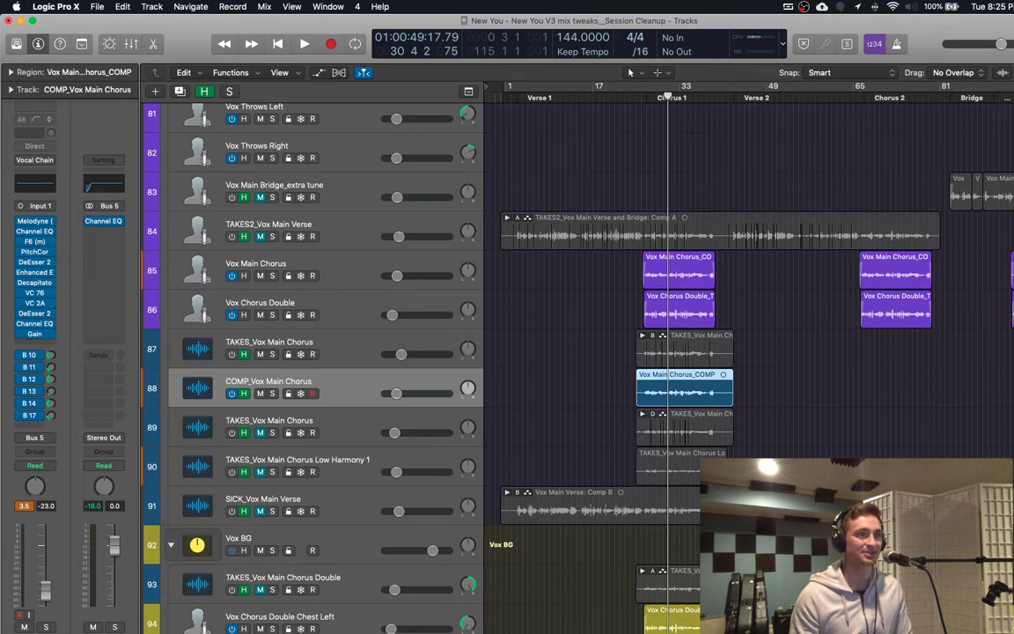
# Step: Examine the full session's track list from the drum bus through the vocal stacks to the FX stack
pyautogui.press('super+Up')
pyautogui.press('super+Up')
pyautogui.press('super+Up')
pyautogui.press('super+Up')
pyautogui.press('super+Up')
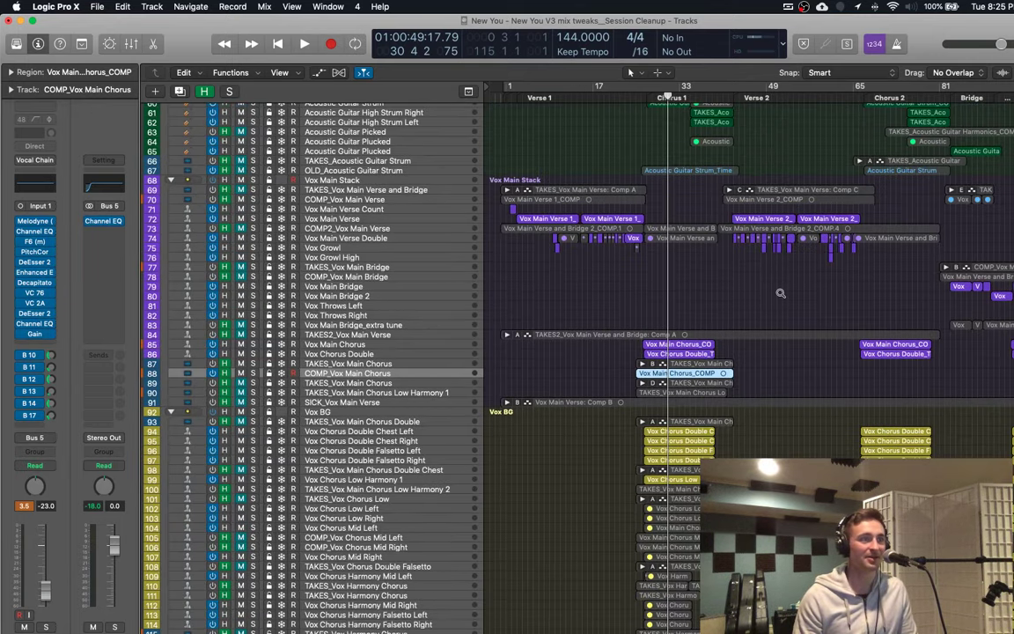
pyautogui.scroll(1, 780, 293)
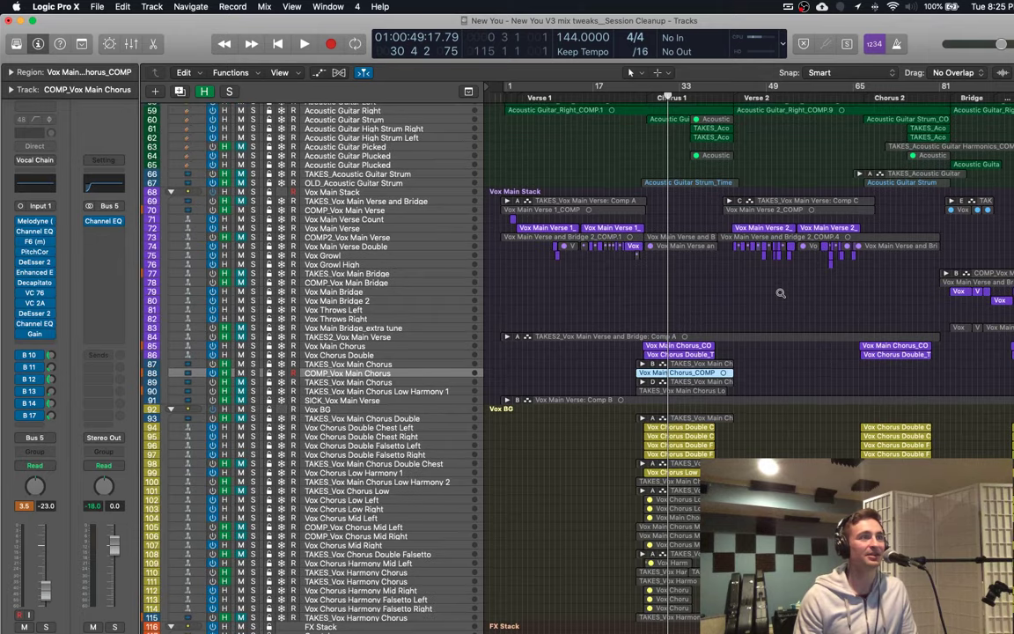
pyautogui.scroll(-3, 781, 295)
pyautogui.scroll(5, 781, 296)
pyautogui.scroll(-5, 781, 296)
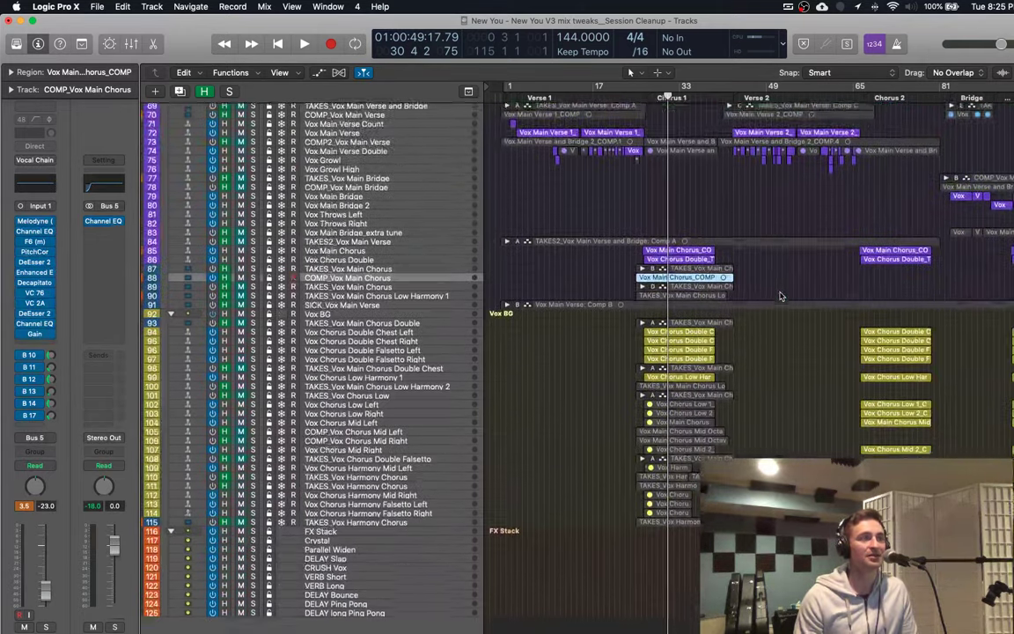
pyautogui.scroll(-1, 781, 293)
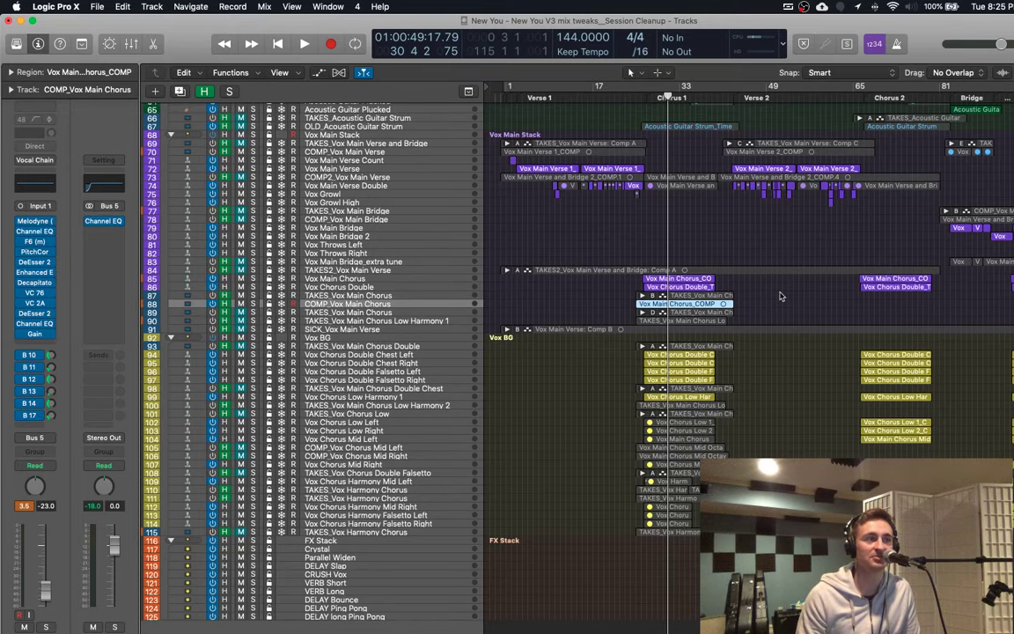
pyautogui.scroll(10, 780, 296)
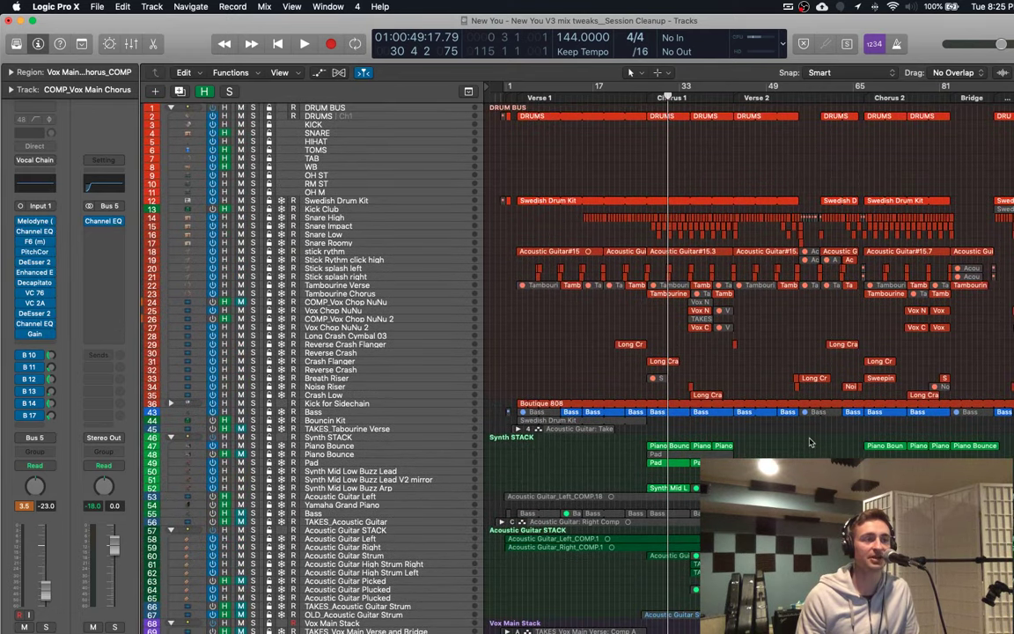
pyautogui.scroll(-5, 811, 442)
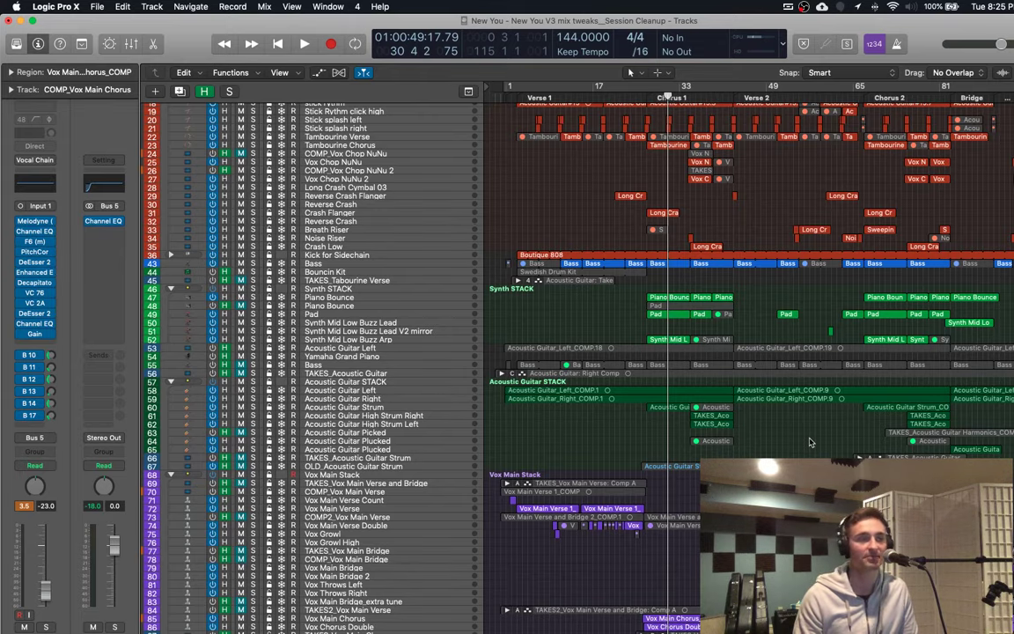
pyautogui.scroll(-14, 810, 443)
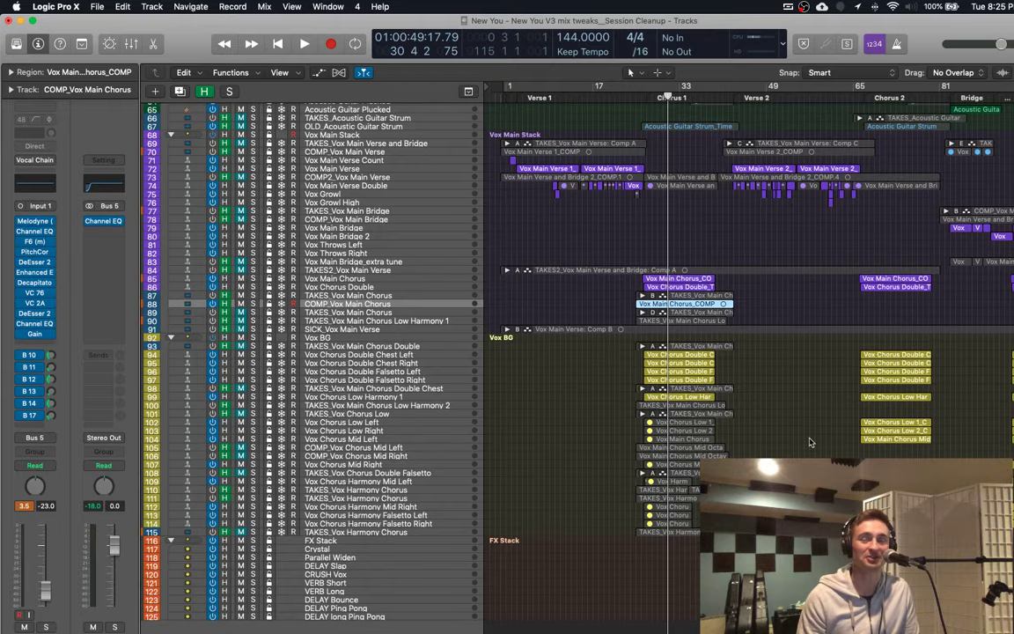
pyautogui.scroll(10, 649, 305)
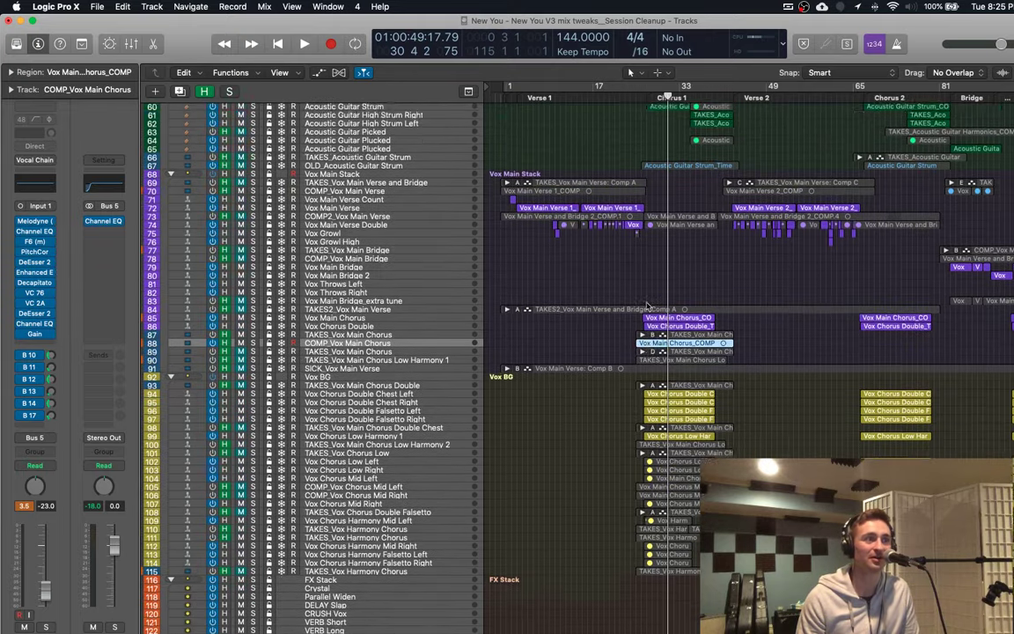
pyautogui.scroll(-10, 647, 306)
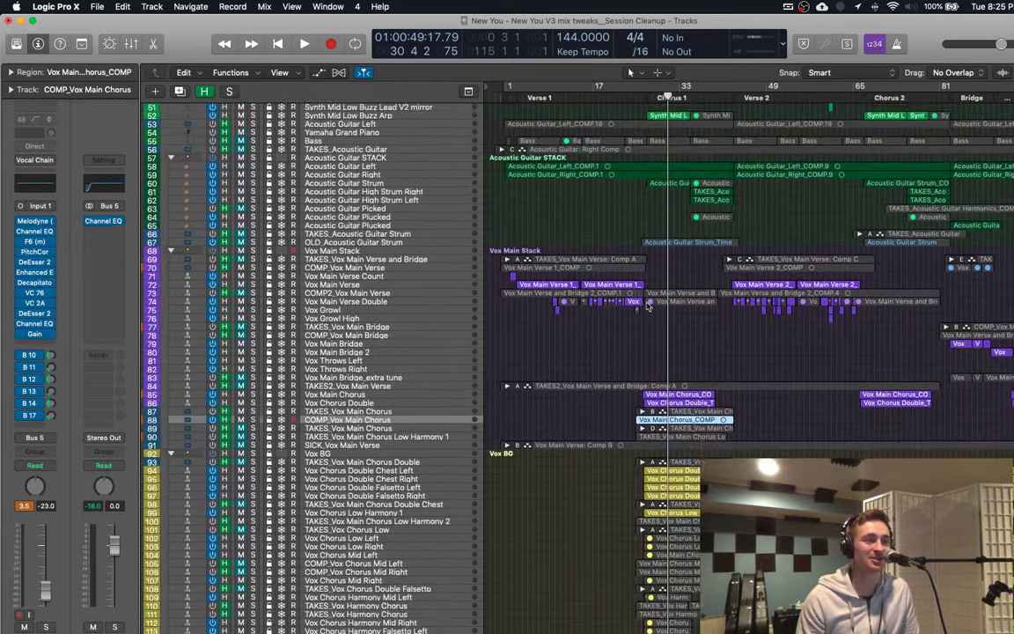
# Step: Return the playhead to bar 1 at the start of the song
pyautogui.scroll(3, 649, 305)
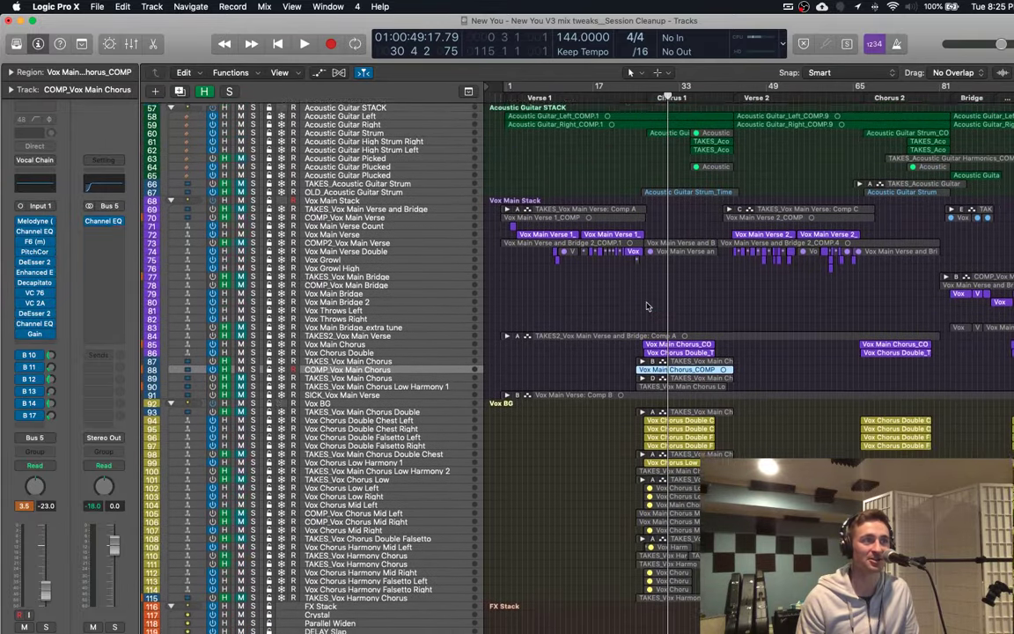
pyautogui.click(506, 99)
pyautogui.scroll(-3, 507, 99)
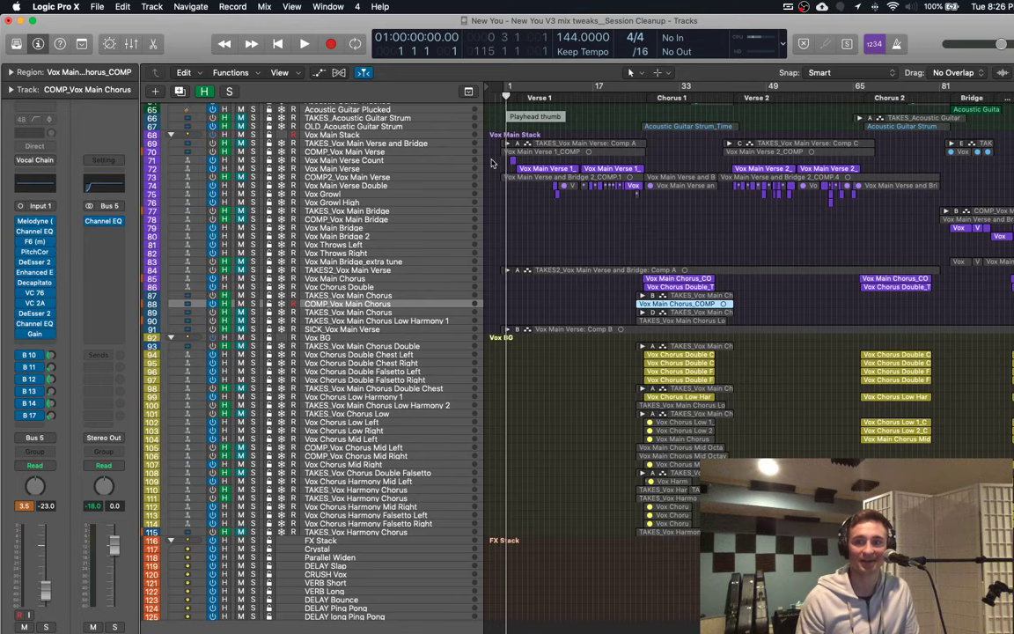
# Step: Examine the vocal stacks around Chorus 1 up close and the Vox Main Stack's tracks at enlarged height from Verse 1 to the Bridge
pyautogui.press('super+Right')
pyautogui.press('super+Right')
pyautogui.press('super+Right')
pyautogui.press('super+Right')
pyautogui.press('super+Right')
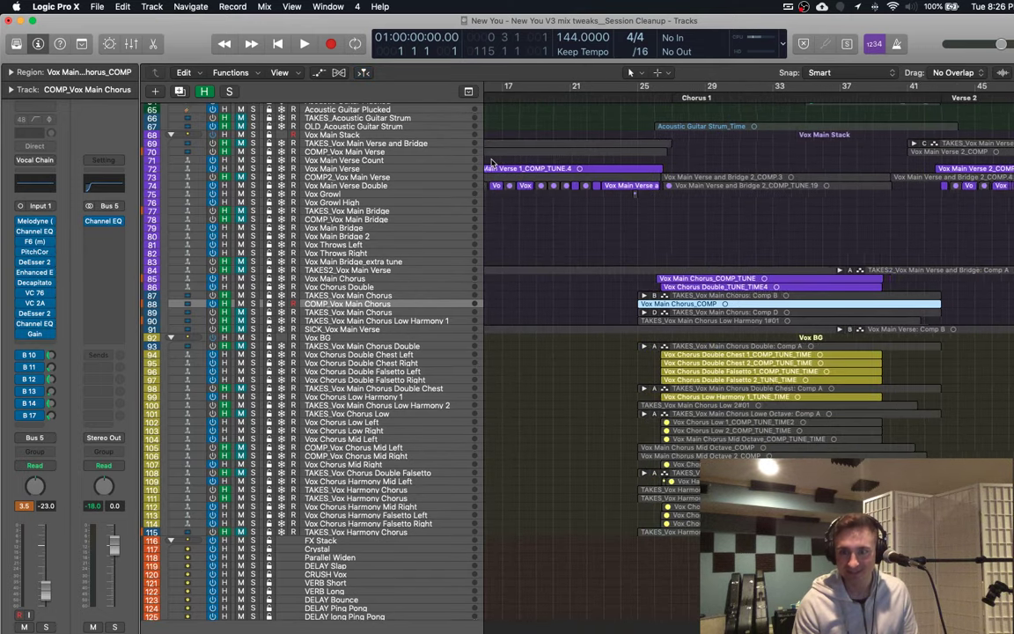
pyautogui.press('super+Left')
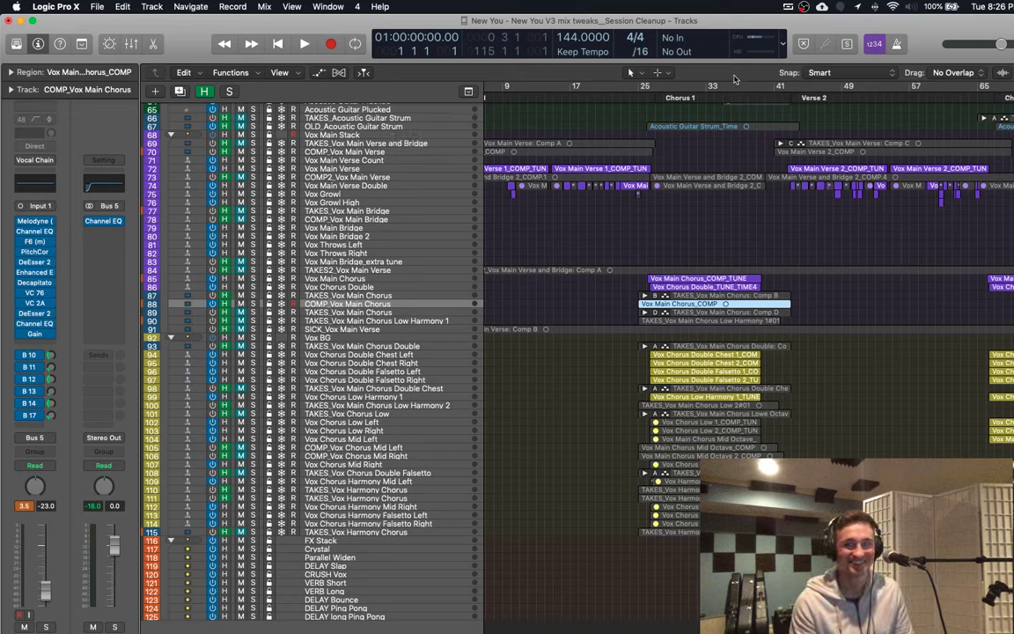
pyautogui.scroll(5, 576, 309)
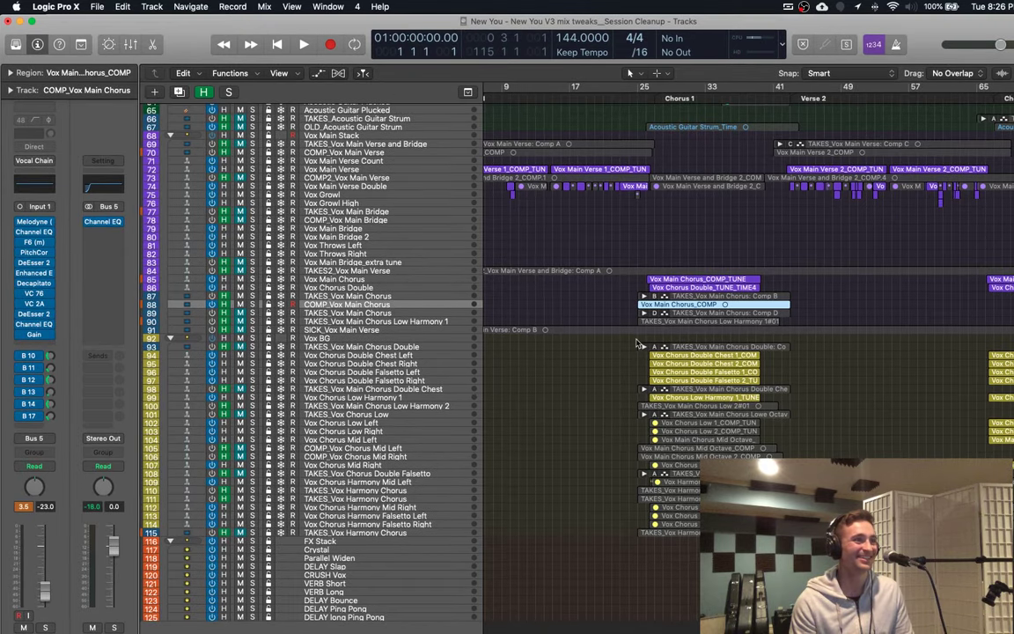
pyautogui.scroll(5, 601, 340)
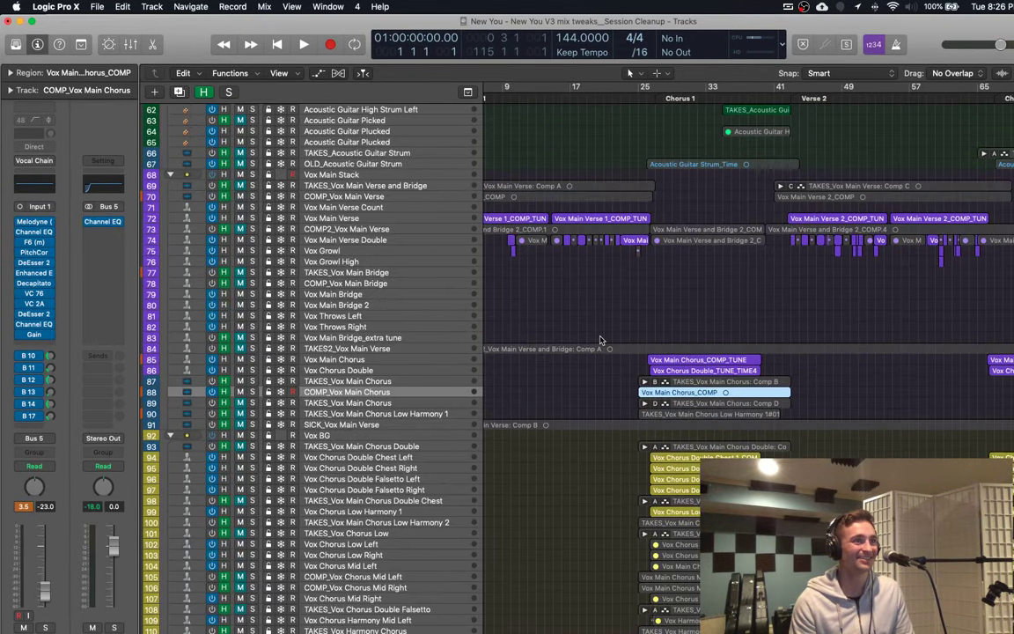
pyautogui.scroll(-6, 600, 339)
pyautogui.hscroll(-3, 601, 340)
pyautogui.scroll(15, 601, 340)
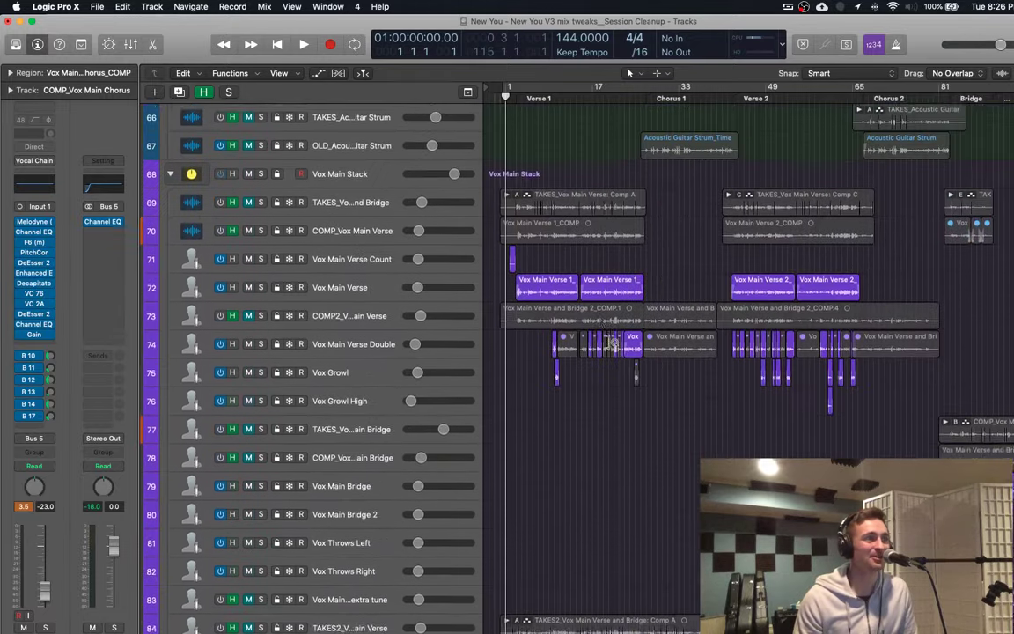
# Step: Turn on cycle mode and place the playhead just before bar 1 of the arrangement
pyautogui.scroll(10, 600, 329)
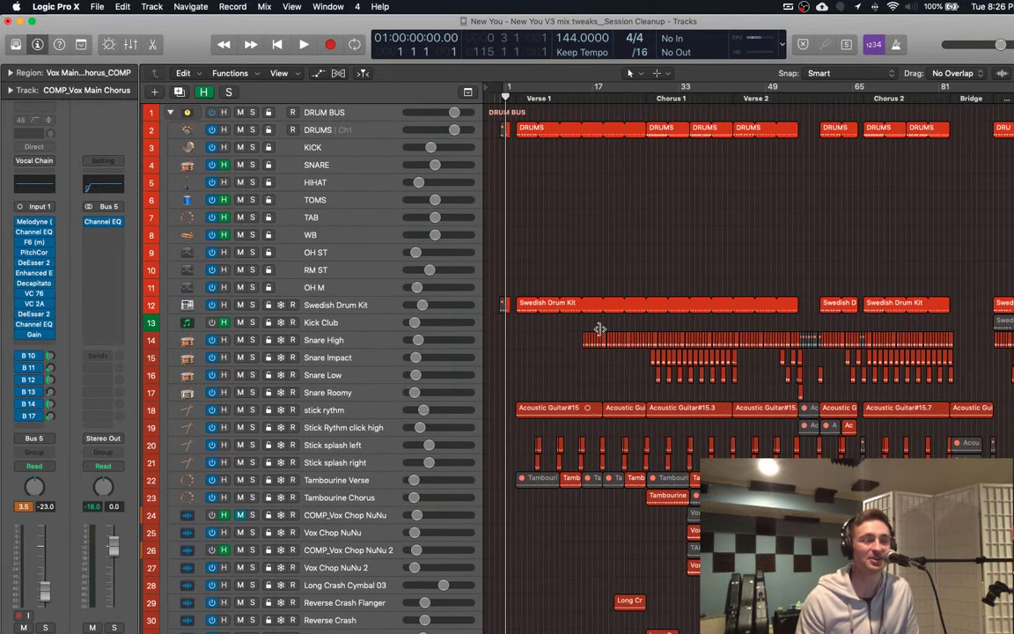
pyautogui.click(507, 91)
pyautogui.moveTo(507, 97); pyautogui.dragTo(501, 95)
pyautogui.scroll(8, 501, 95)
pyautogui.scroll(-8, 502, 94)
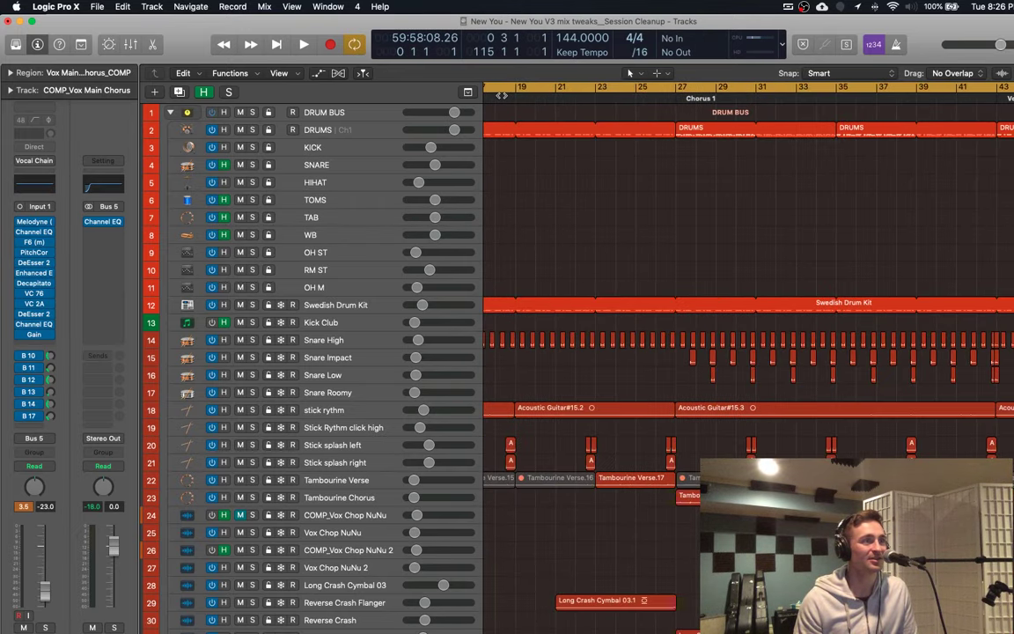
pyautogui.moveTo(509, 95); pyautogui.dragTo(519, 96)
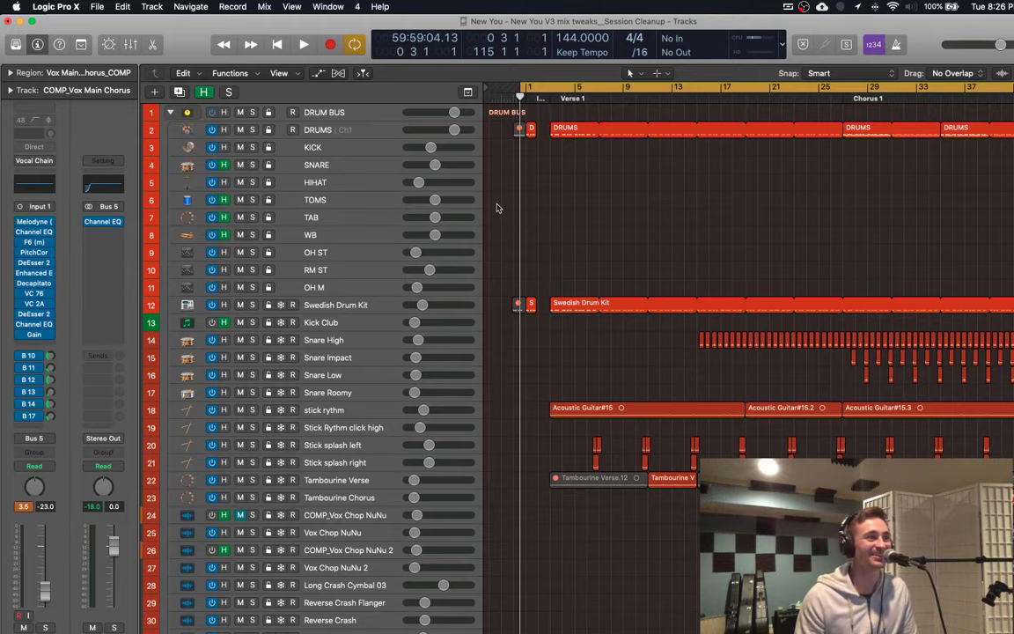
# Step: Shrink the track heights and look over the whole arrangement from the intro to the bridge
pyautogui.scroll(2, 497, 208)
pyautogui.scroll(-4, 497, 206)
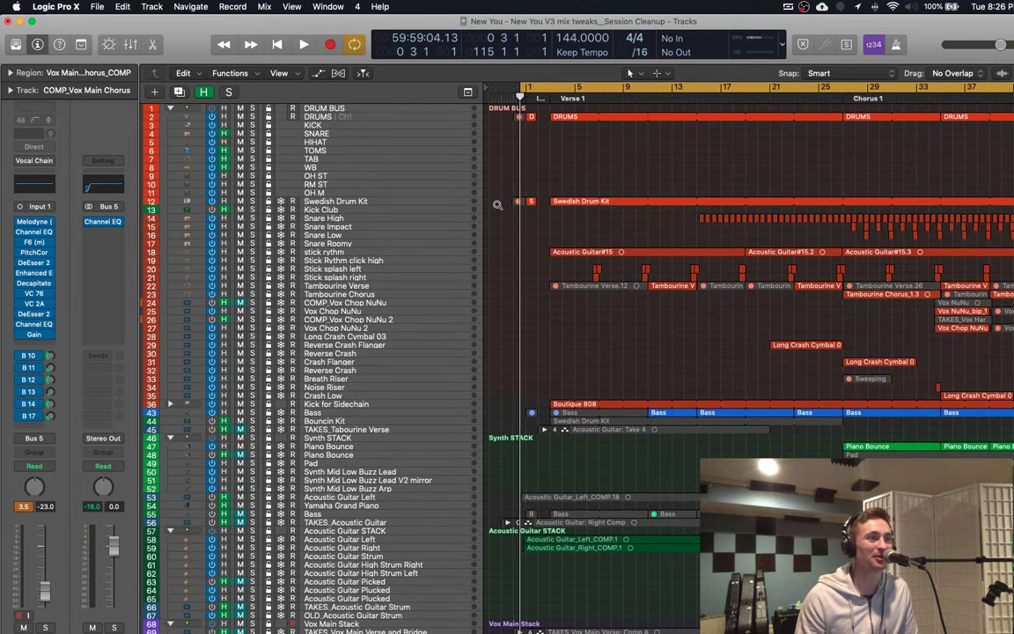
pyautogui.hscroll(2, 492, 262)
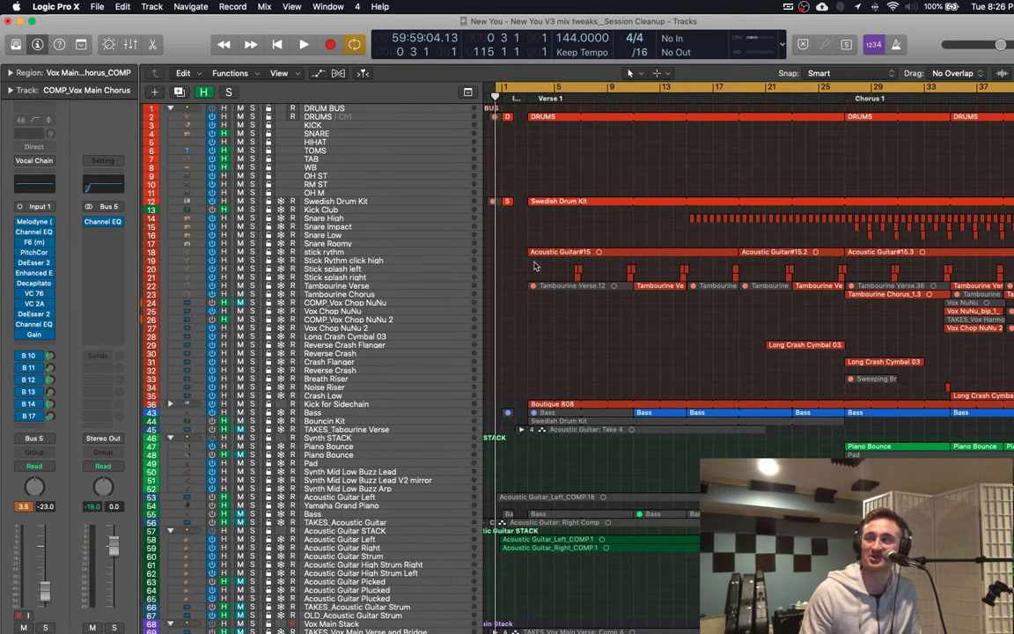
pyautogui.hscroll(5, 534, 264)
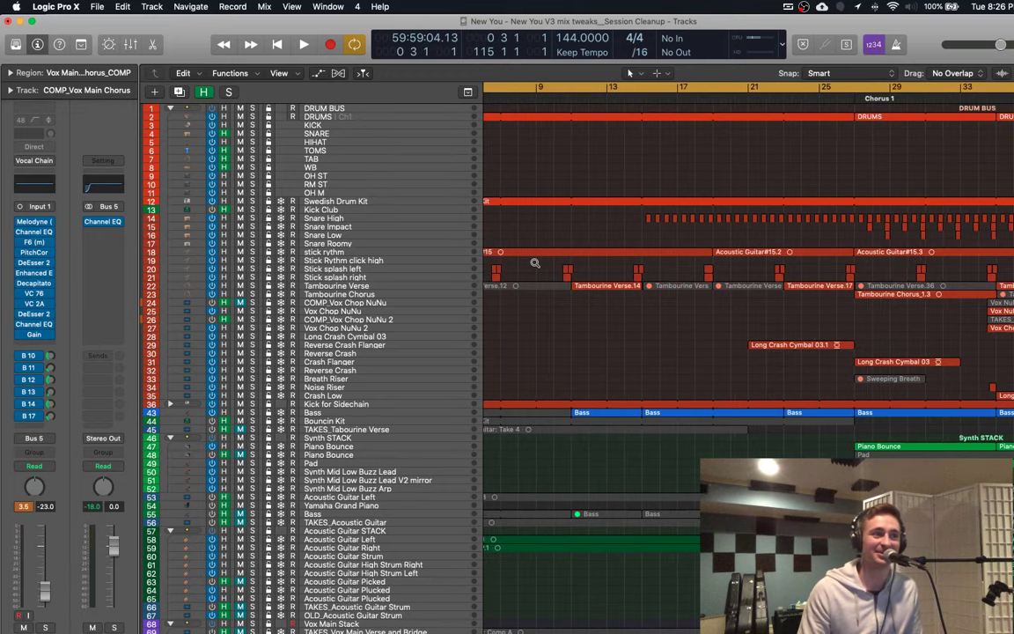
pyautogui.hscroll(-6, 535, 262)
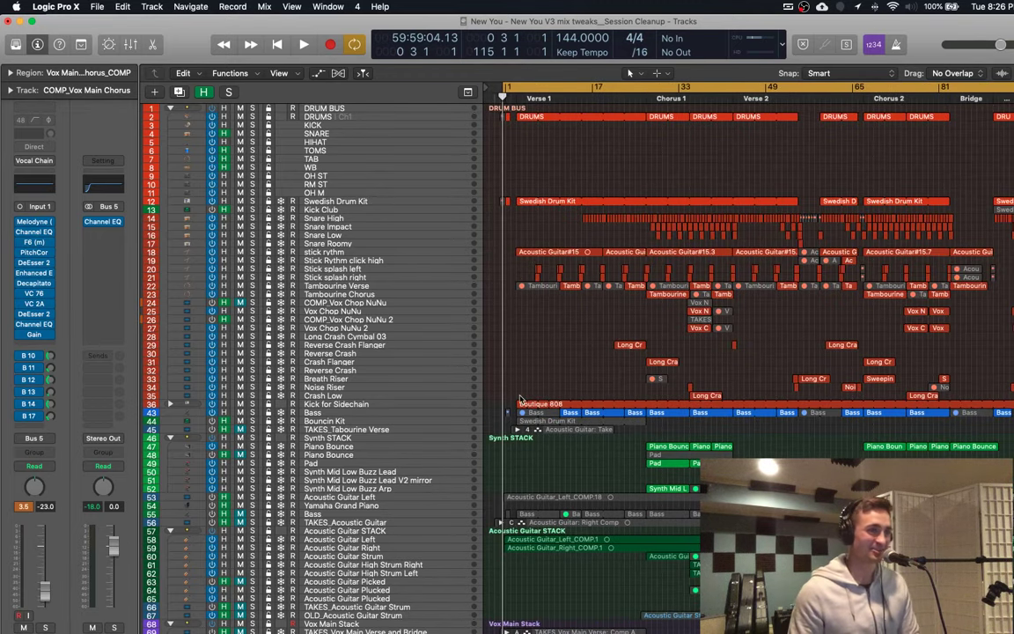
pyautogui.scroll(1, 167, 118)
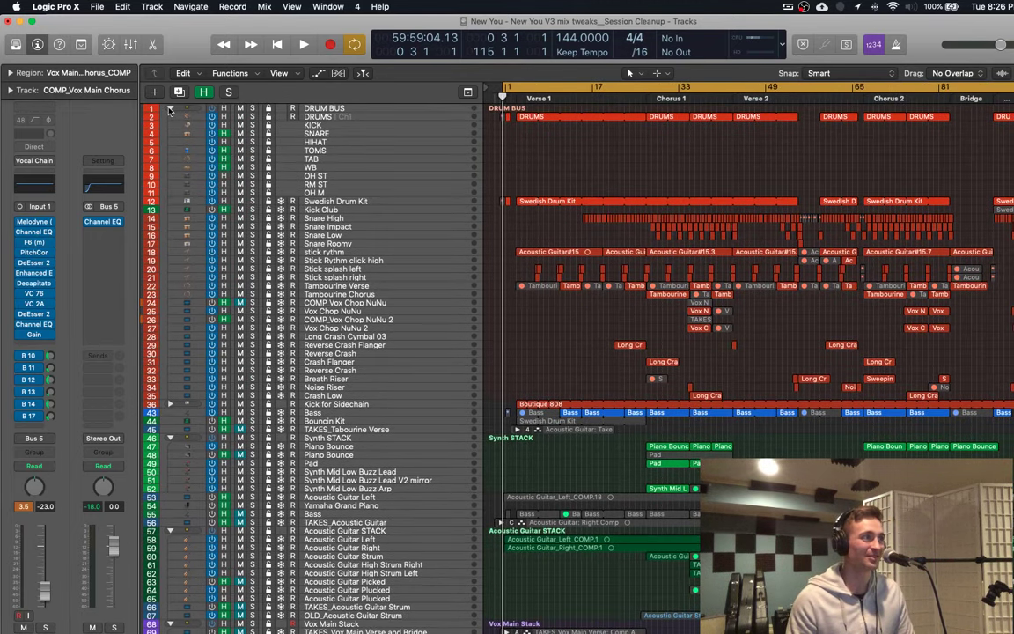
# Step: Collapse all track stacks at once and enlarge the height of the remaining tracks
pyautogui.keyDown('alt'); pyautogui.click(170, 109); pyautogui.keyUp('alt')
pyautogui.scroll(3, 628, 253)
pyautogui.press('super+Down')
pyautogui.press('super+Down')
pyautogui.press('super+Down')
pyautogui.press('super+Down')
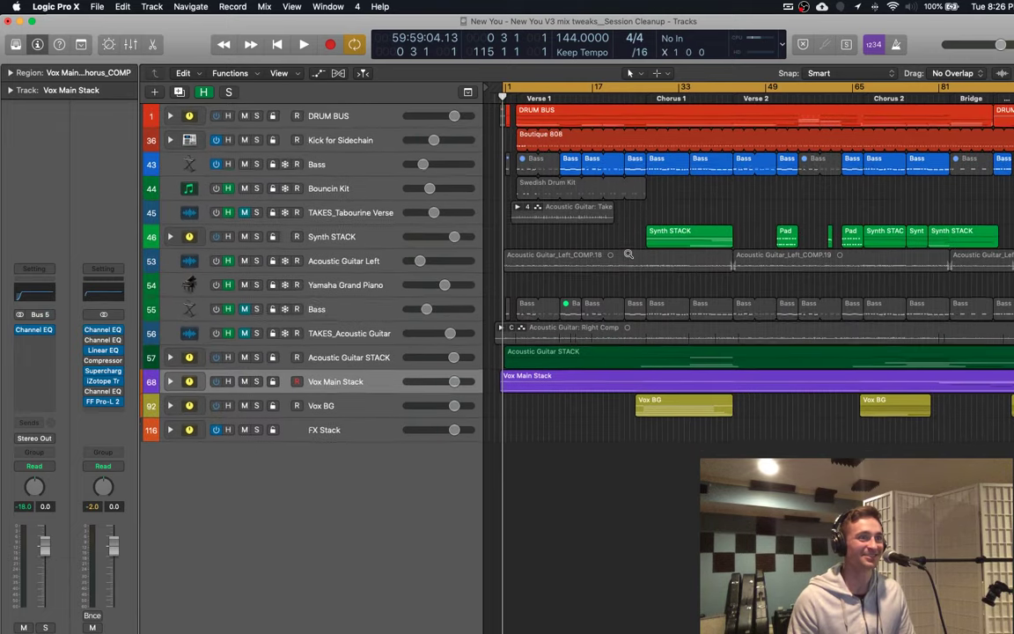
pyautogui.scroll(1, 628, 256)
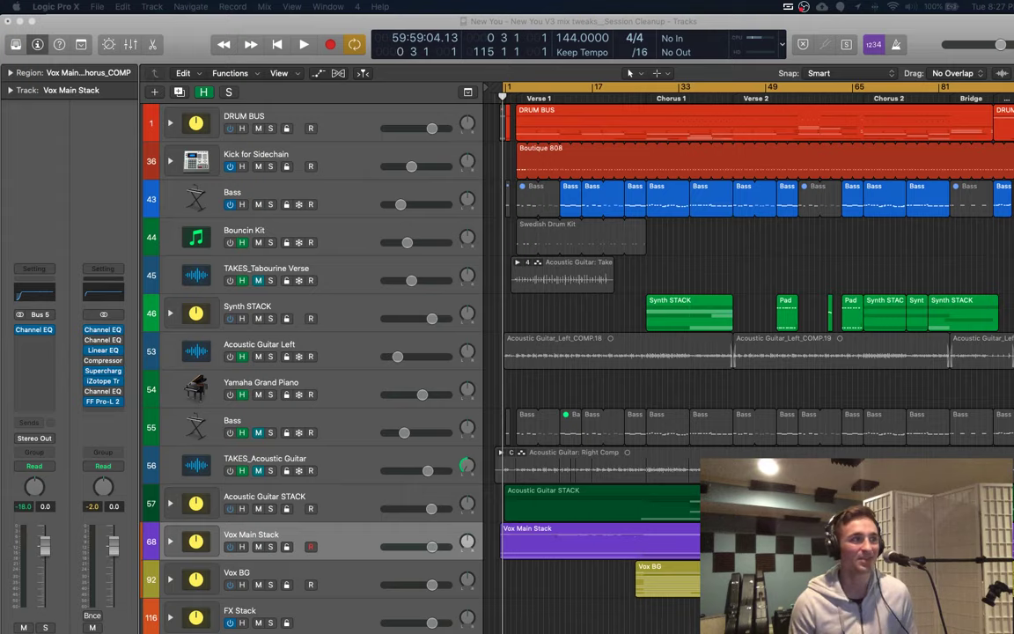
# Step: Expand all track stacks again, starting from the DRUM BUS stack
pyautogui.click(172, 126)
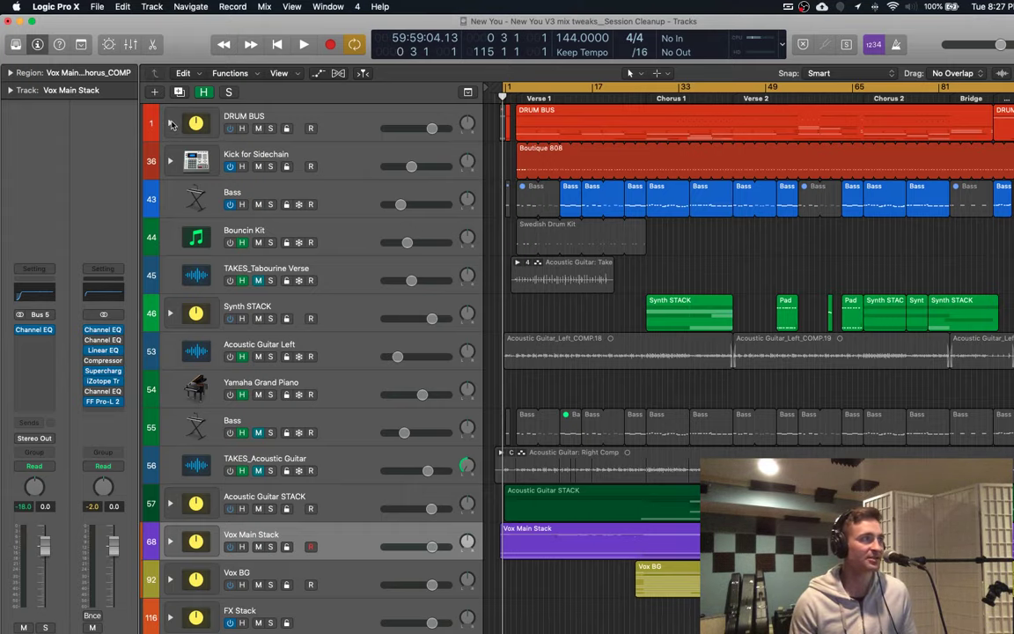
pyautogui.click(171, 123)
pyautogui.press('super+Tab')
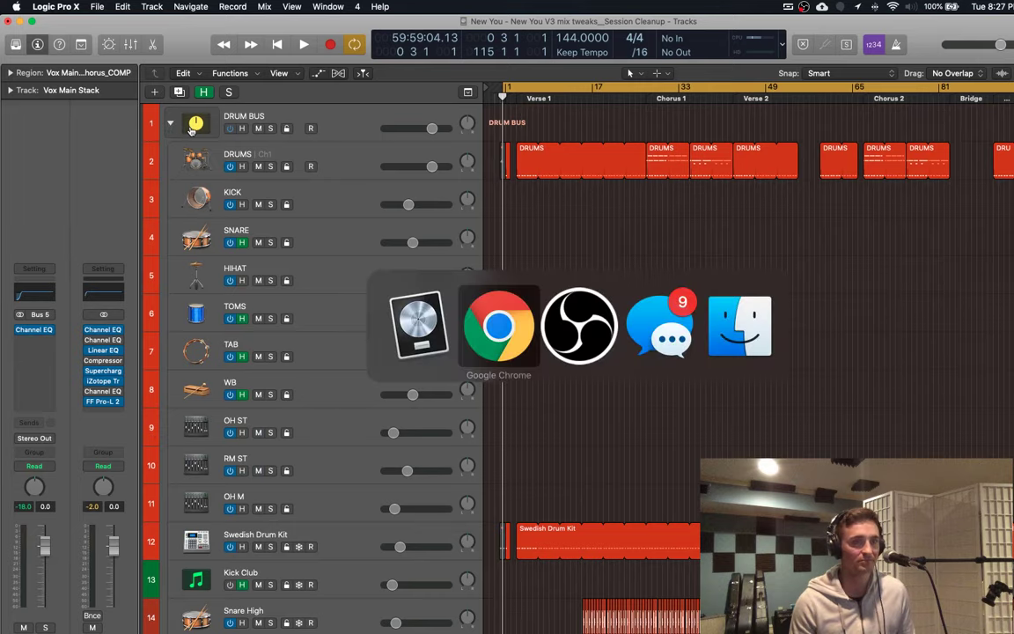
pyautogui.click(2, 138)
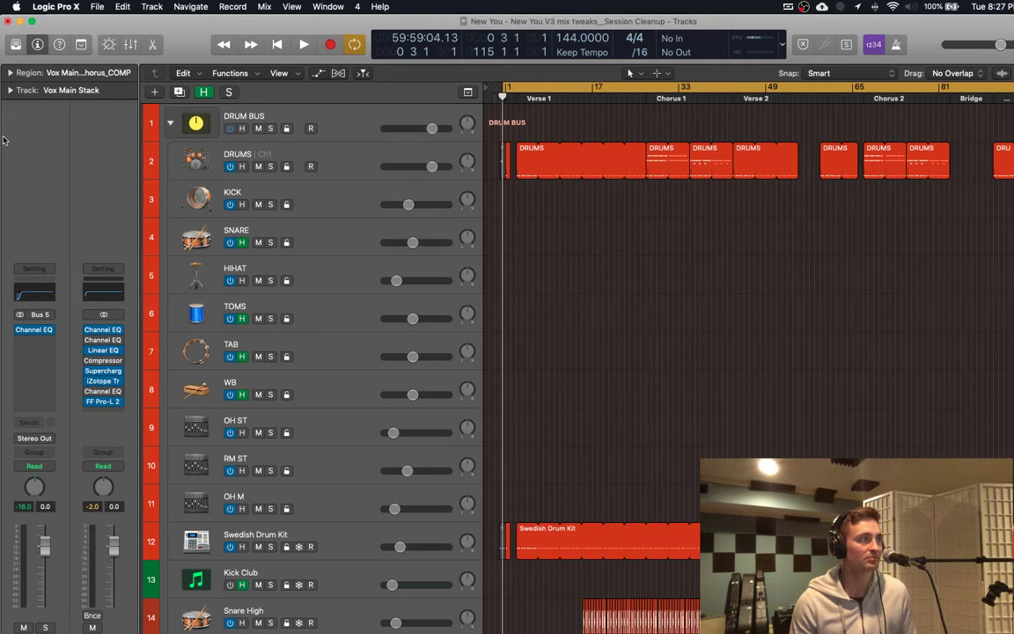
# Step: Review the track order and color coding from the DRUM BUS down to the Vox Main Stack
pyautogui.scroll(-4, 202, 155)
pyautogui.scroll(-10, 201, 156)
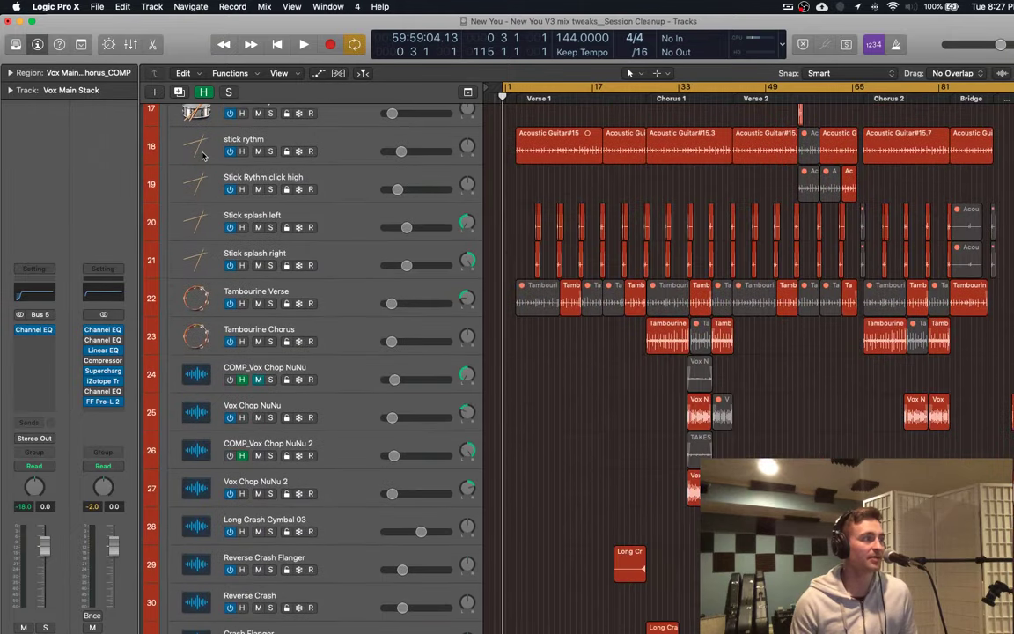
pyautogui.scroll(-12, 158, 435)
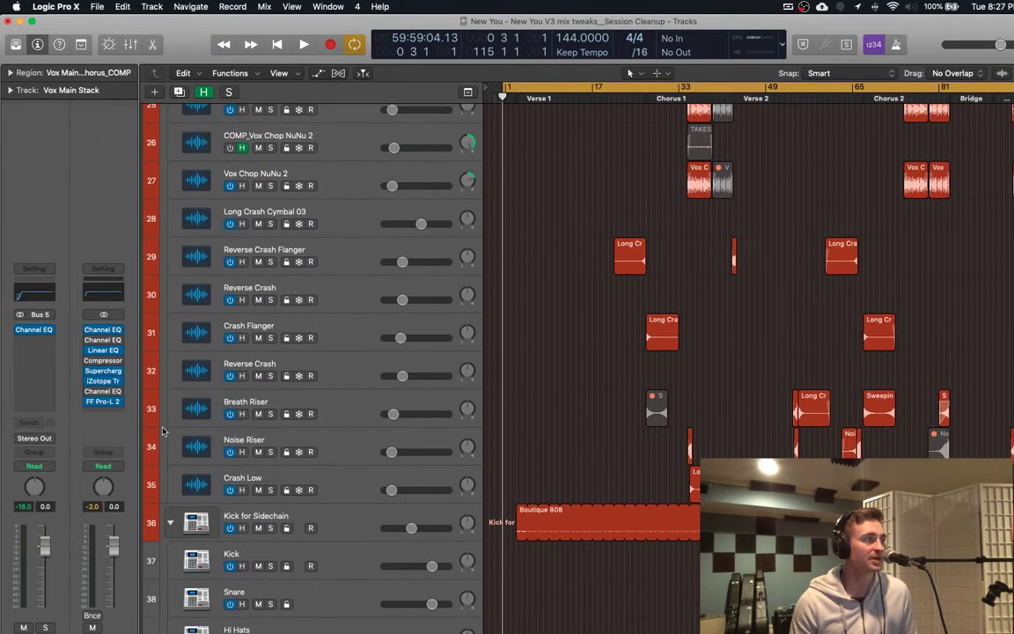
pyautogui.scroll(-3, 162, 431)
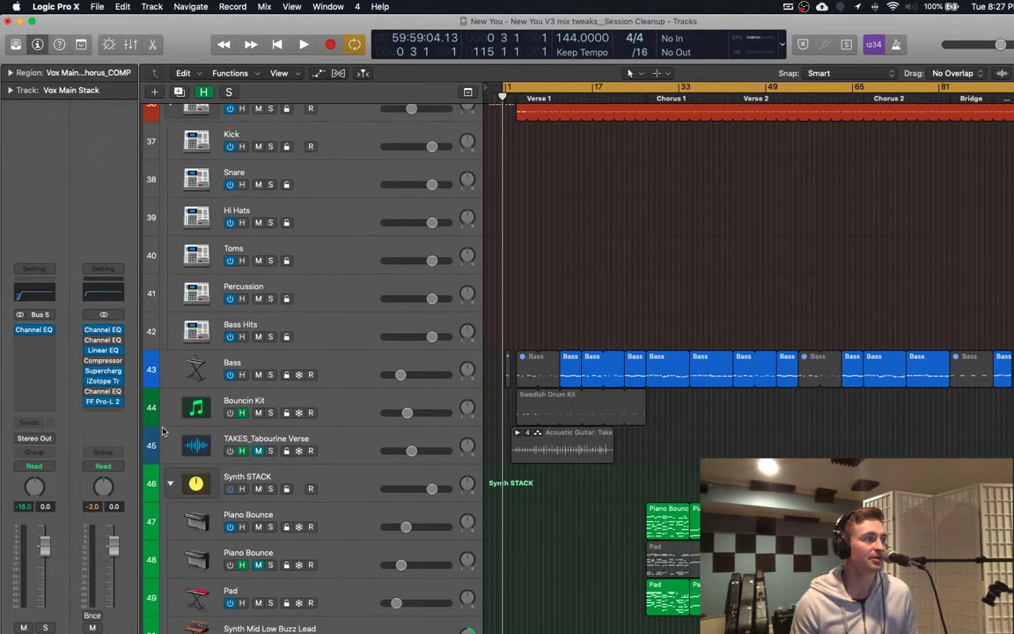
pyautogui.scroll(-13, 161, 431)
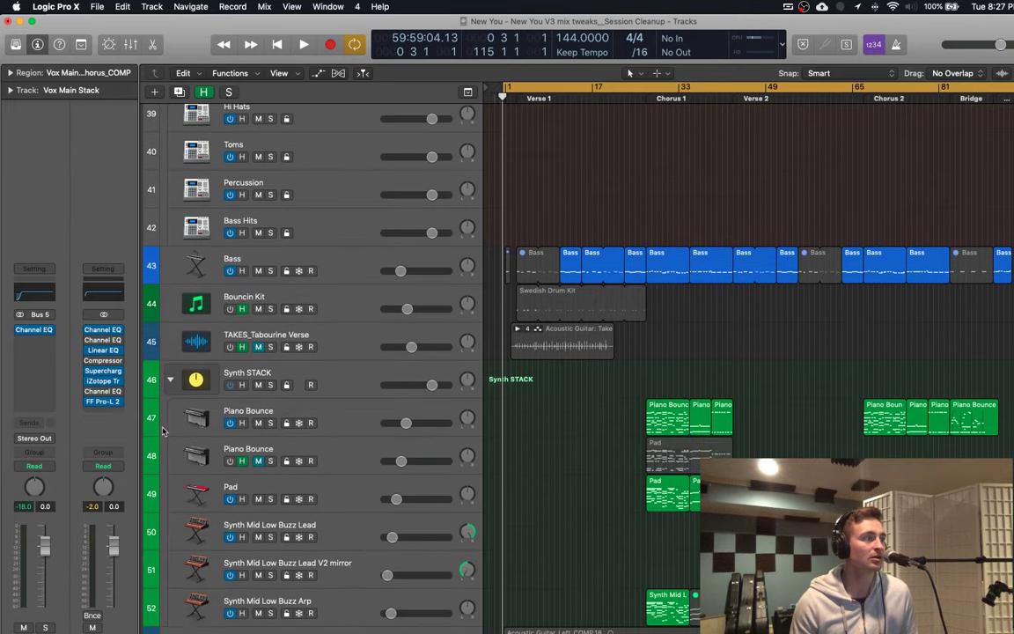
pyautogui.scroll(-11, 162, 430)
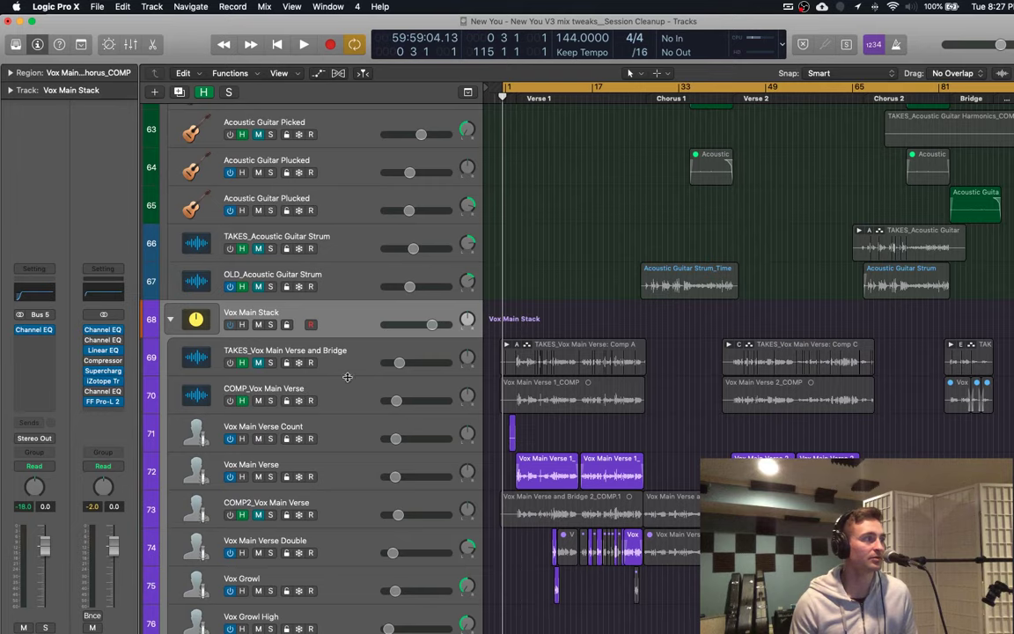
pyautogui.scroll(-3, 305, 370)
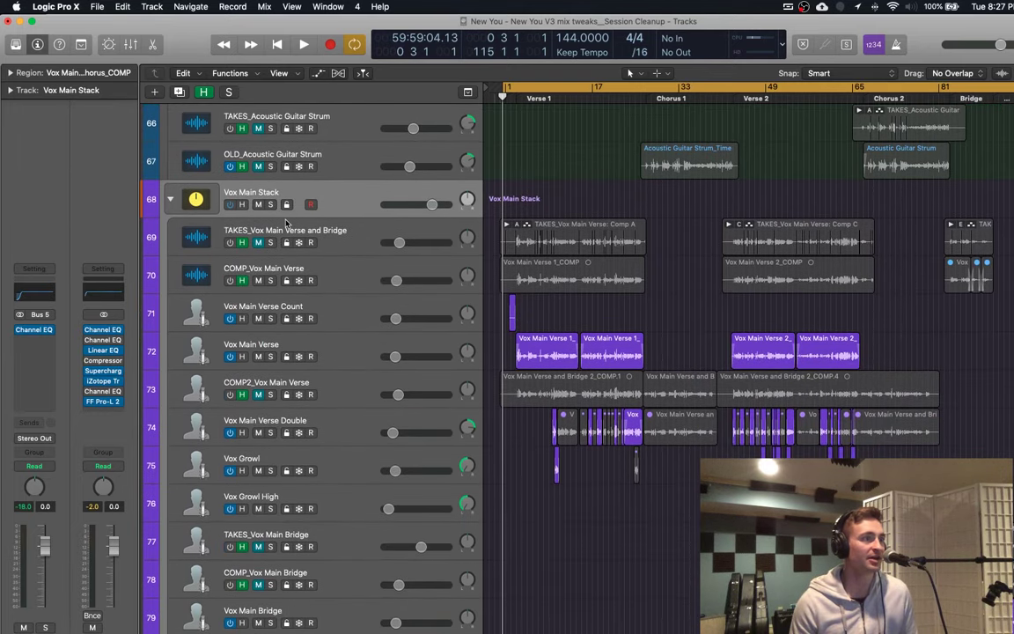
# Step: Adjust the track height and examine the main vocal TAKES and COMP tracks down to the Vox BG stack
pyautogui.press('super+Up')
pyautogui.press('super+Up')
pyautogui.press('super+Up')
pyautogui.press('super+Up')
pyautogui.press('super+Up')
pyautogui.scroll(-5, 285, 222)
pyautogui.press('super+Down')
pyautogui.press('super+Down')
pyautogui.press('super+Down')
pyautogui.press('super+Down')
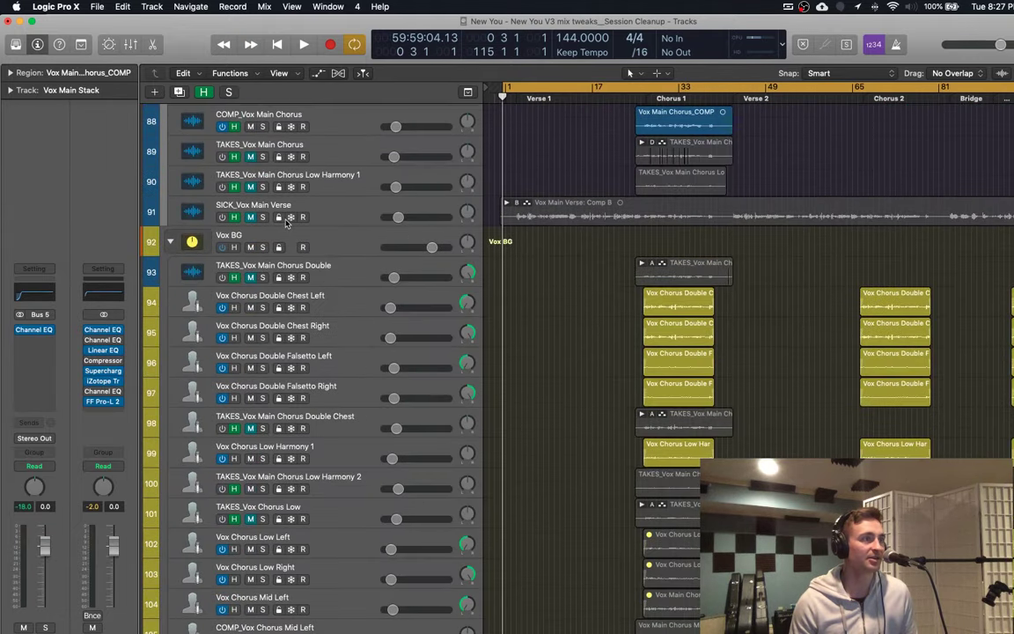
pyautogui.scroll(10, 285, 222)
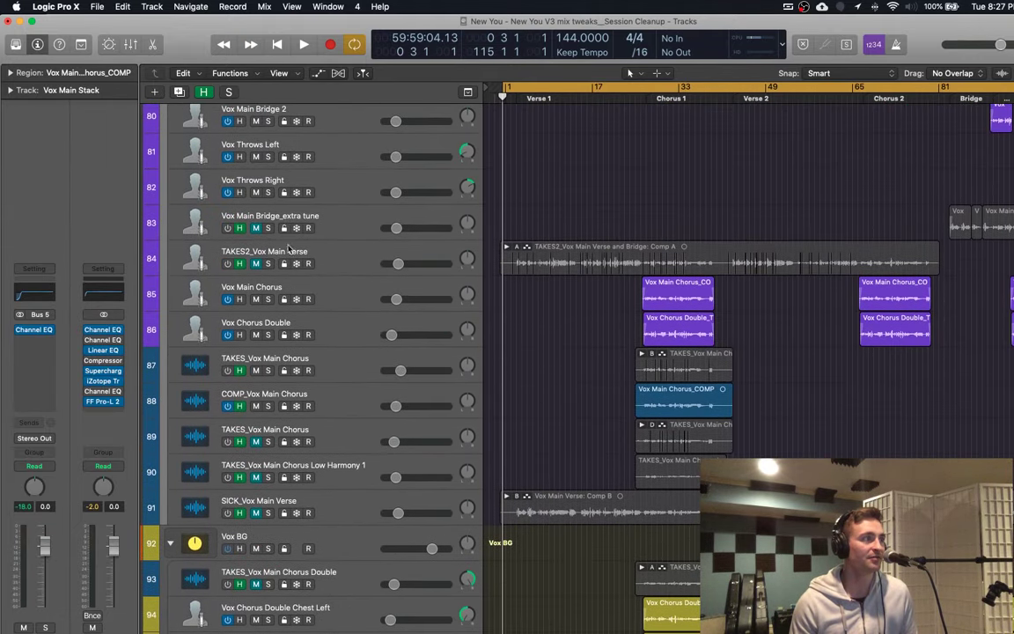
pyautogui.scroll(-3, 612, 268)
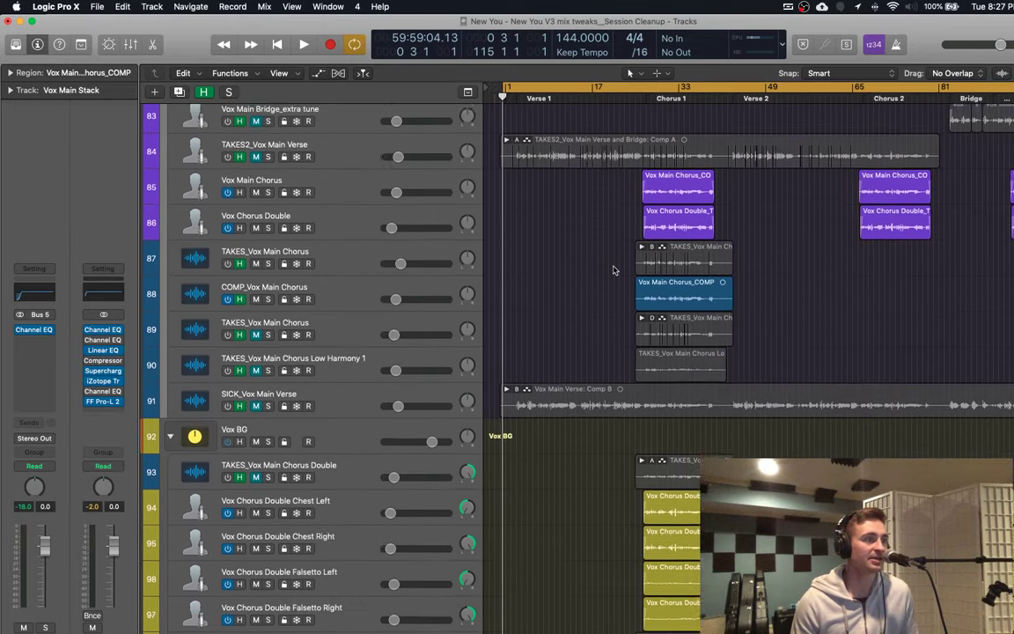
pyautogui.scroll(-3, 614, 270)
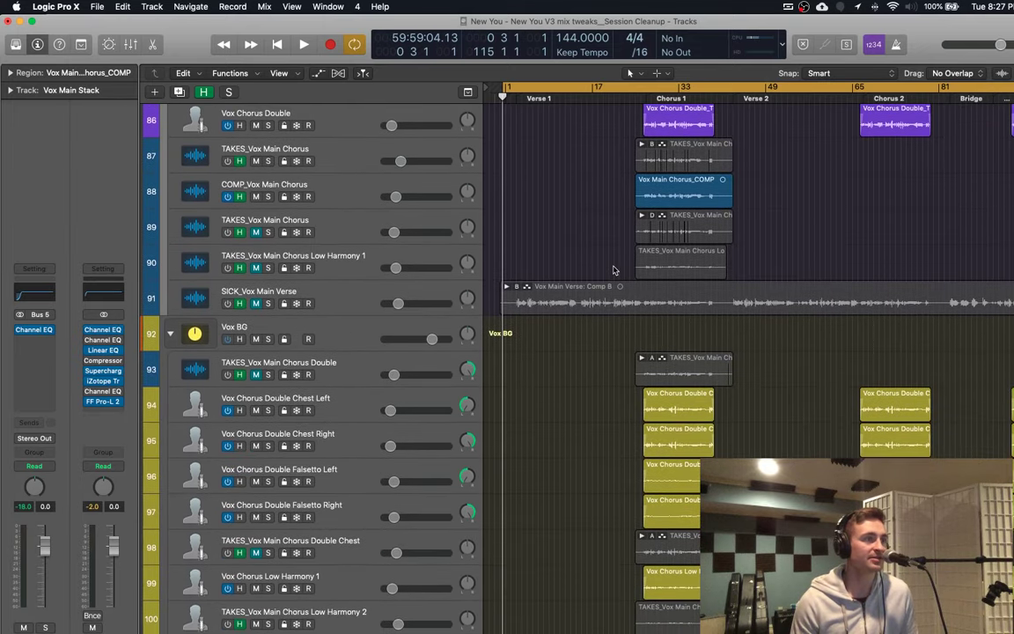
# Step: Select the SICK_Vox Main Verse track to show its channel strip
pyautogui.click(331, 297)
pyautogui.scroll(-1, 331, 297)
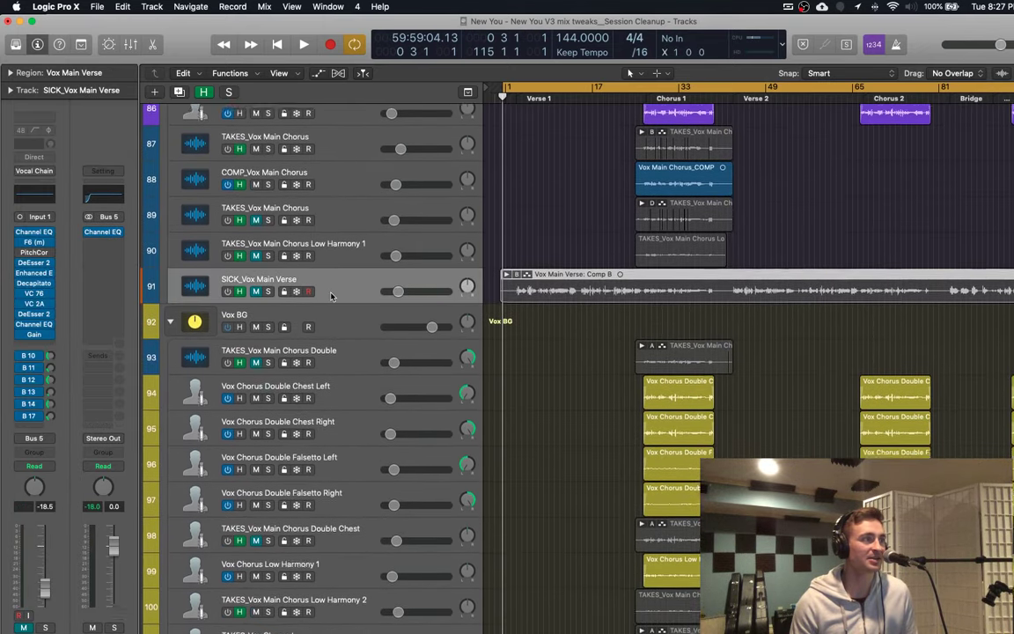
pyautogui.scroll(1, 331, 297)
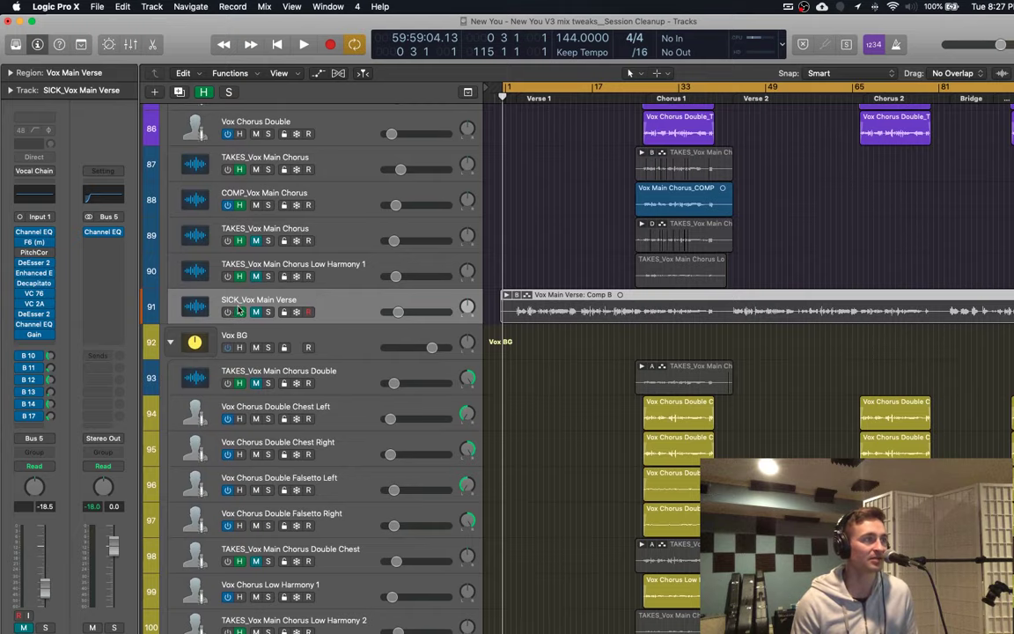
# Step: Conceal every track that is marked as hidden, such as the TAKES and COMP tracks
pyautogui.scroll(-10, 236, 310)
pyautogui.scroll(3, 234, 310)
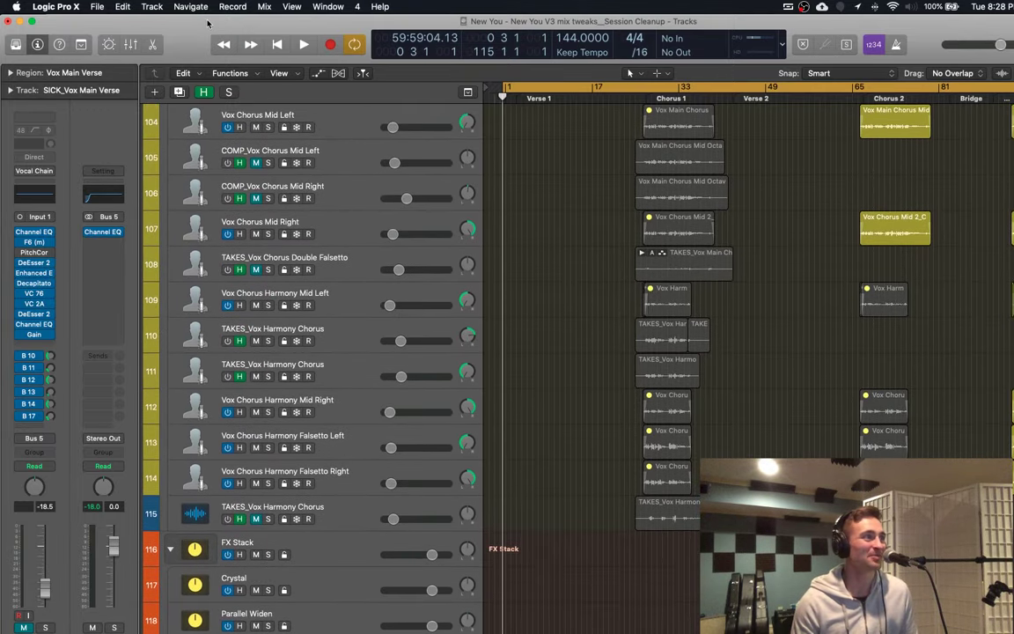
pyautogui.click(202, 91)
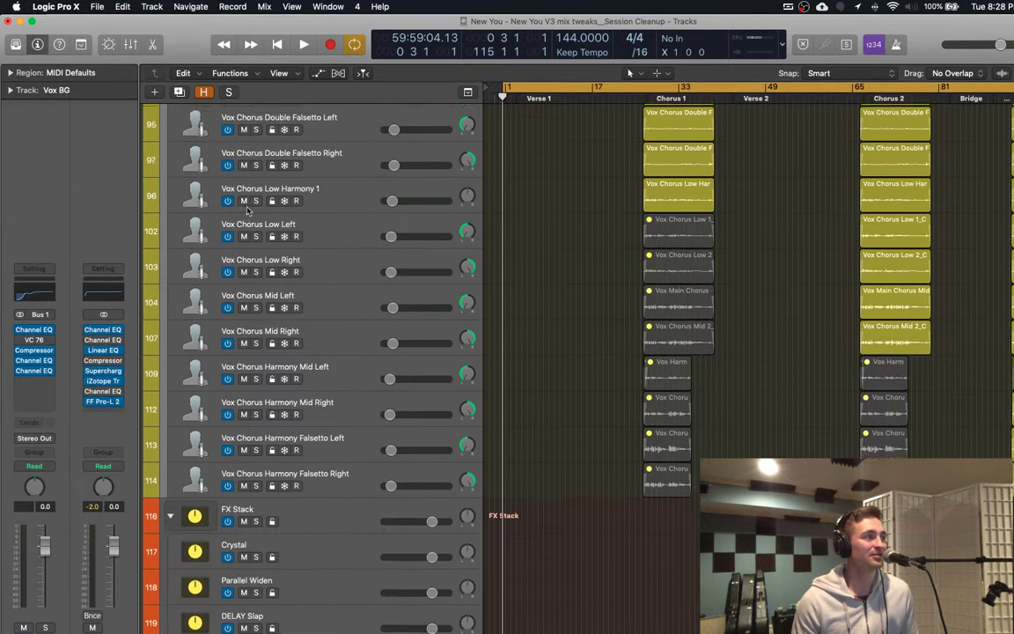
# Step: Inspect the FX Stack and its Crystal effect track by selecting each of them
pyautogui.scroll(-5, 249, 209)
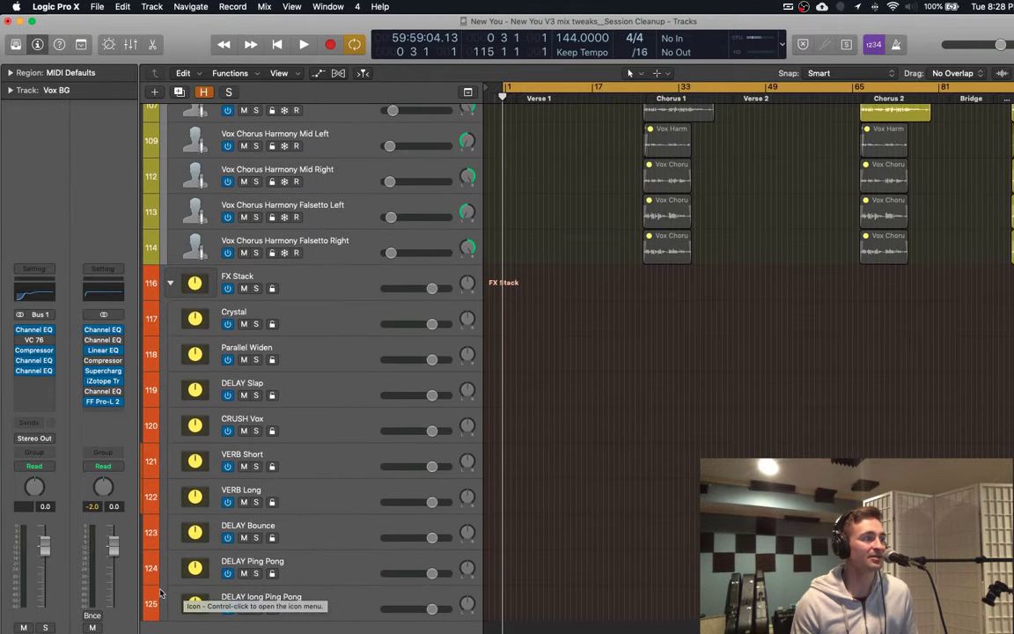
pyautogui.click(302, 272)
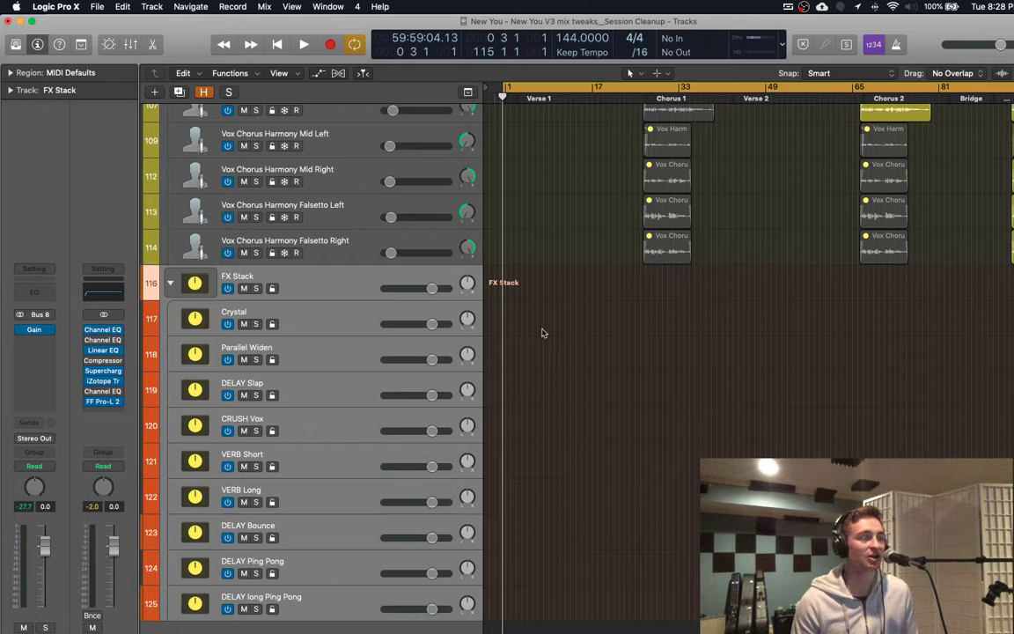
pyautogui.click(344, 313)
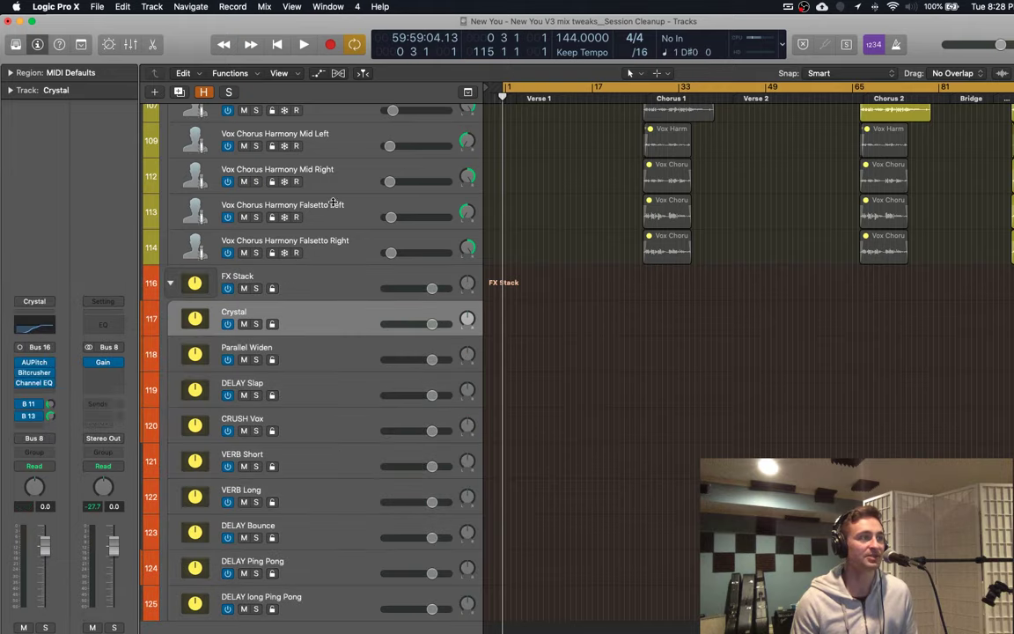
# Step: Show the track automation for the FX Stack's effect tracks and hide it again
pyautogui.press('a')
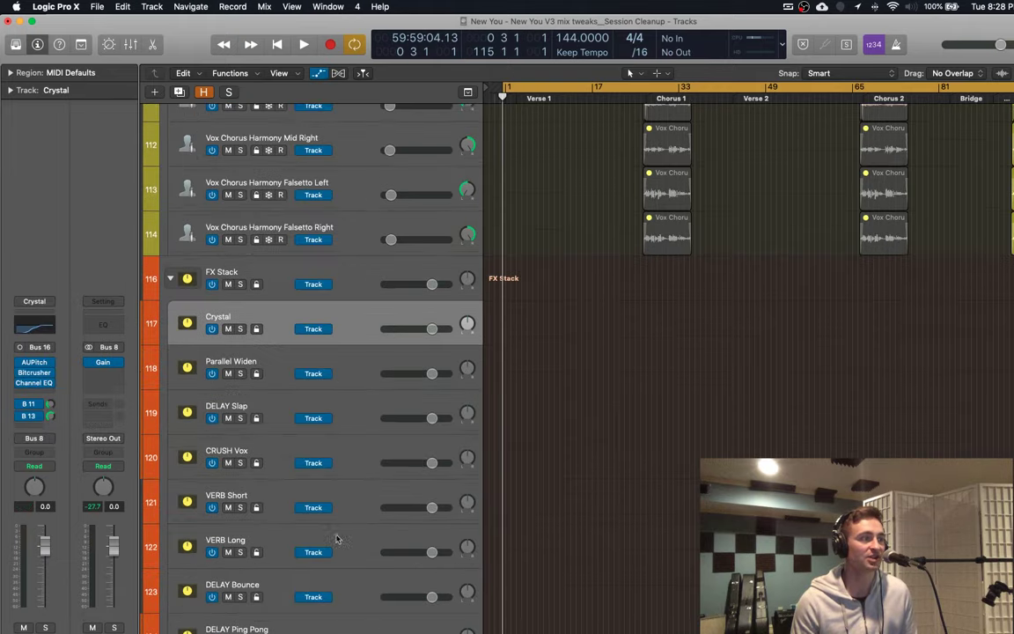
pyautogui.scroll(-5, 469, 418)
pyautogui.press('a')
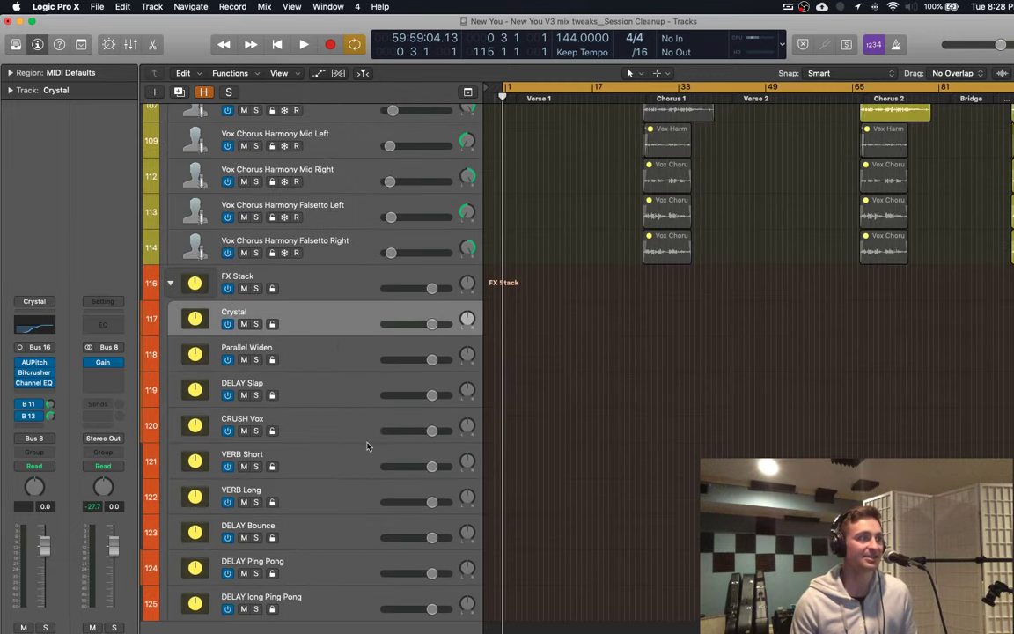
# Step: Select the Vox Chorus Harmony Falsetto Right track, reselect the FX Stack, and review its reverb and delay tracks
pyautogui.scroll(3, 316, 421)
pyautogui.scroll(3, 316, 420)
pyautogui.click(333, 424)
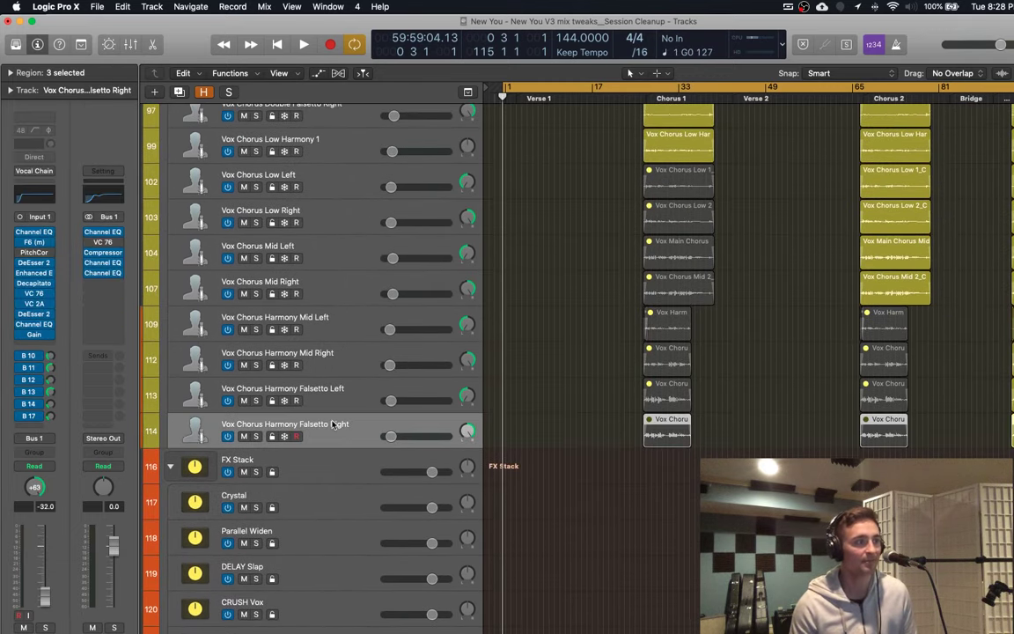
pyautogui.click(324, 478)
pyautogui.scroll(-4, 309, 498)
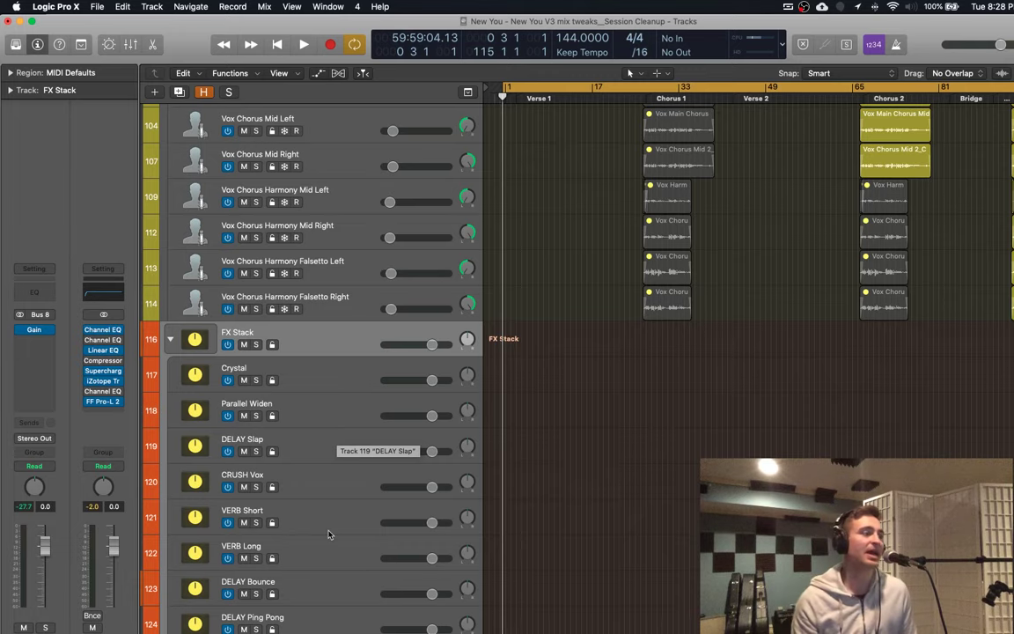
pyautogui.scroll(-2, 329, 528)
pyautogui.scroll(10, 329, 535)
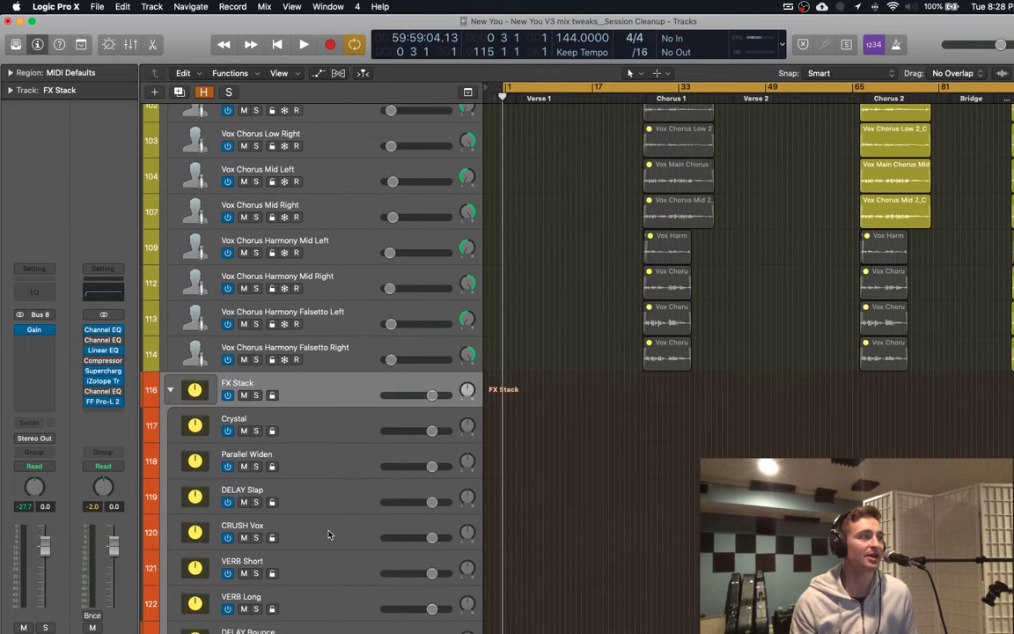
# Step: Inspect the Vox Chorus Double Chest Left track's inserts and sends, and reselect the FX Stack
pyautogui.scroll(1, 330, 534)
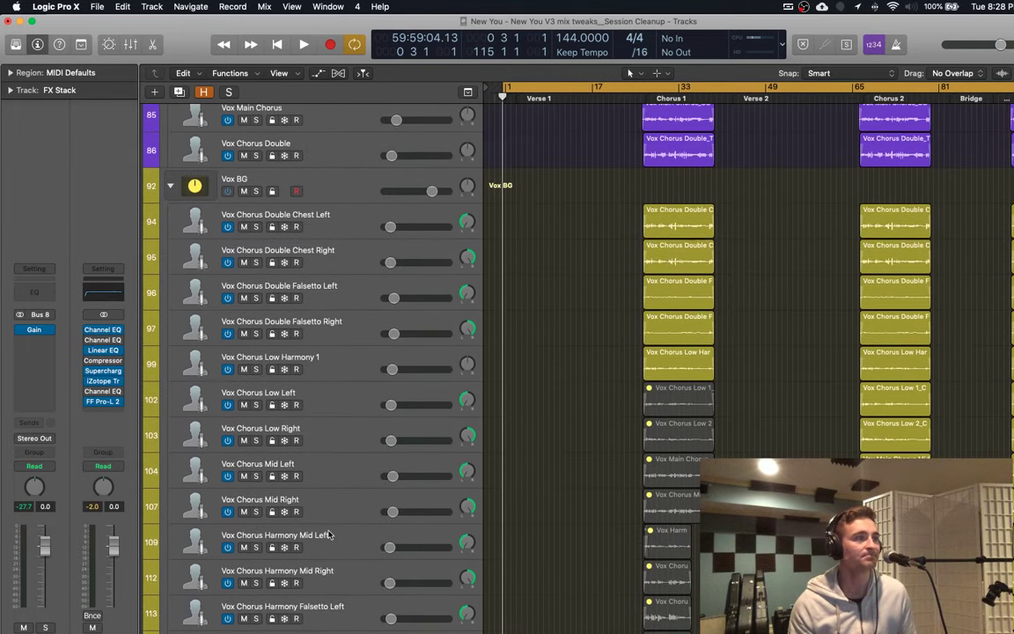
pyautogui.click(353, 227)
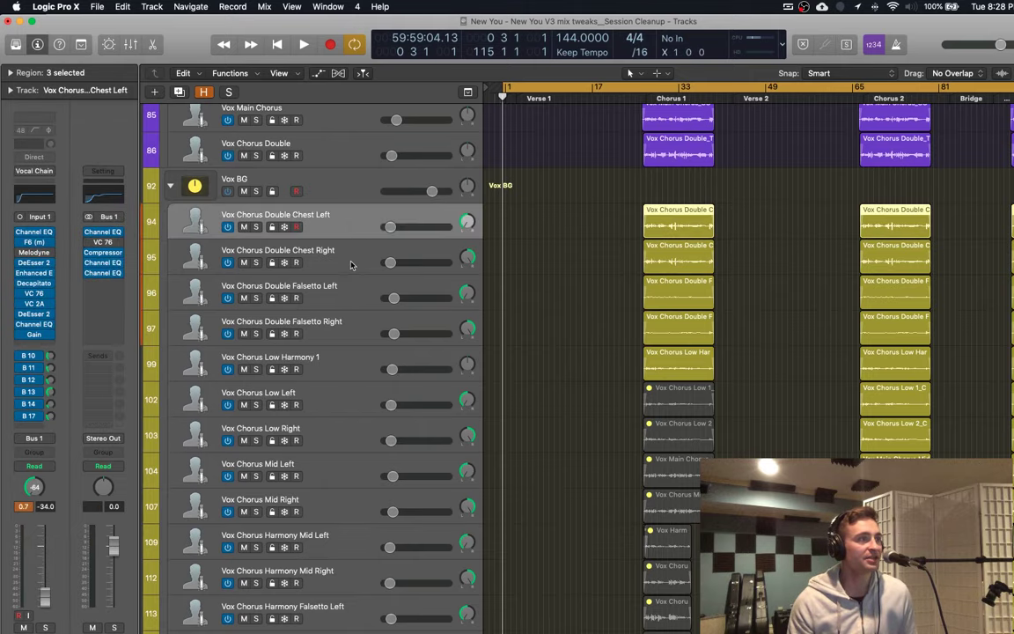
pyautogui.scroll(-10, 334, 264)
pyautogui.click(329, 287)
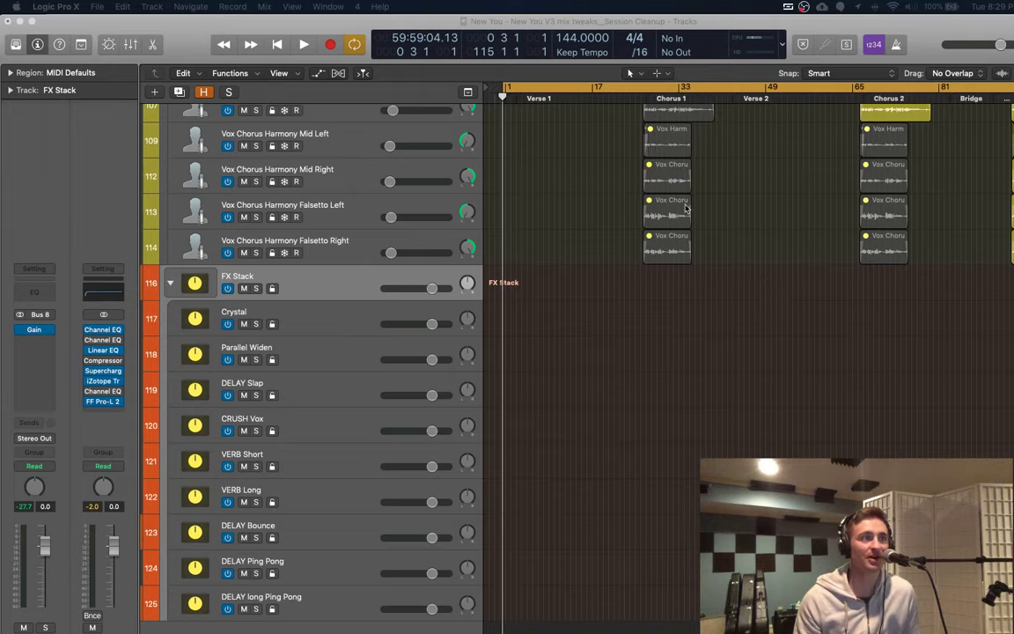
# Step: Move the playhead to 0 1 1 1 and review the color-coded tracks between the DRUM BUS and the FX Stack
pyautogui.moveTo(513, 96)
pyautogui.mouseDown()
pyautogui.moveTo(490, 97)
pyautogui.moveTo(507, 97)
pyautogui.moveTo(499, 98)
pyautogui.mouseUp()
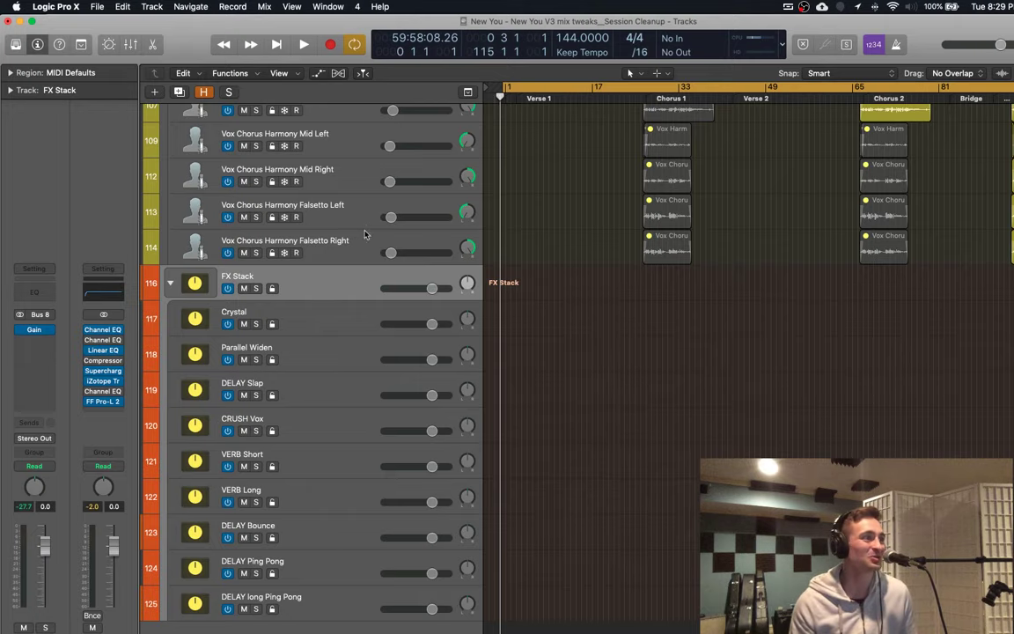
pyautogui.scroll(3, 290, 407)
pyautogui.scroll(5, 290, 406)
pyautogui.scroll(-4, 290, 407)
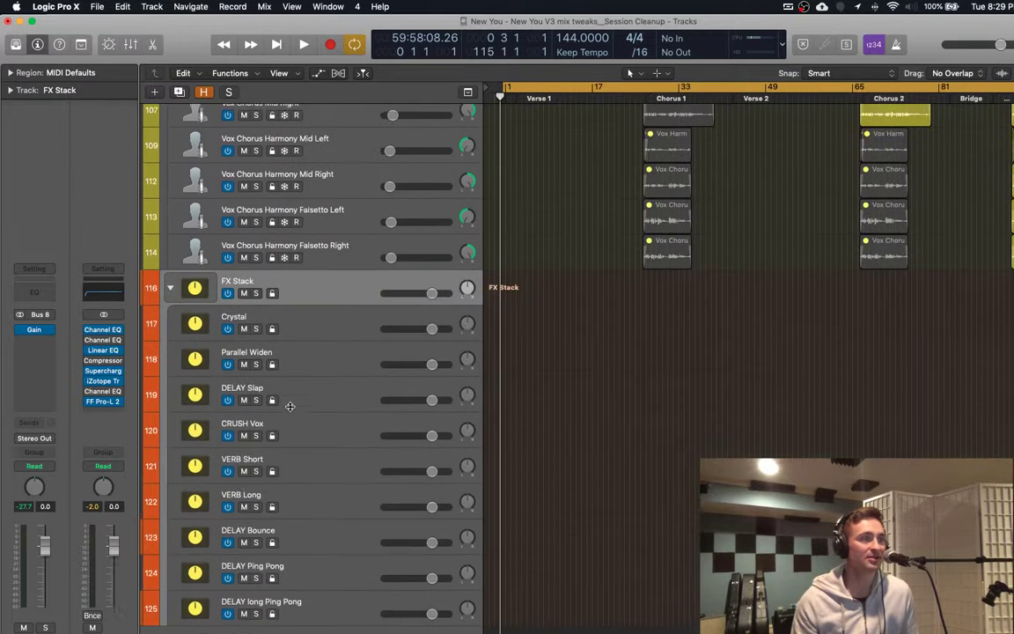
pyautogui.scroll(15, 290, 406)
pyautogui.scroll(15, 289, 407)
pyautogui.scroll(-15, 290, 407)
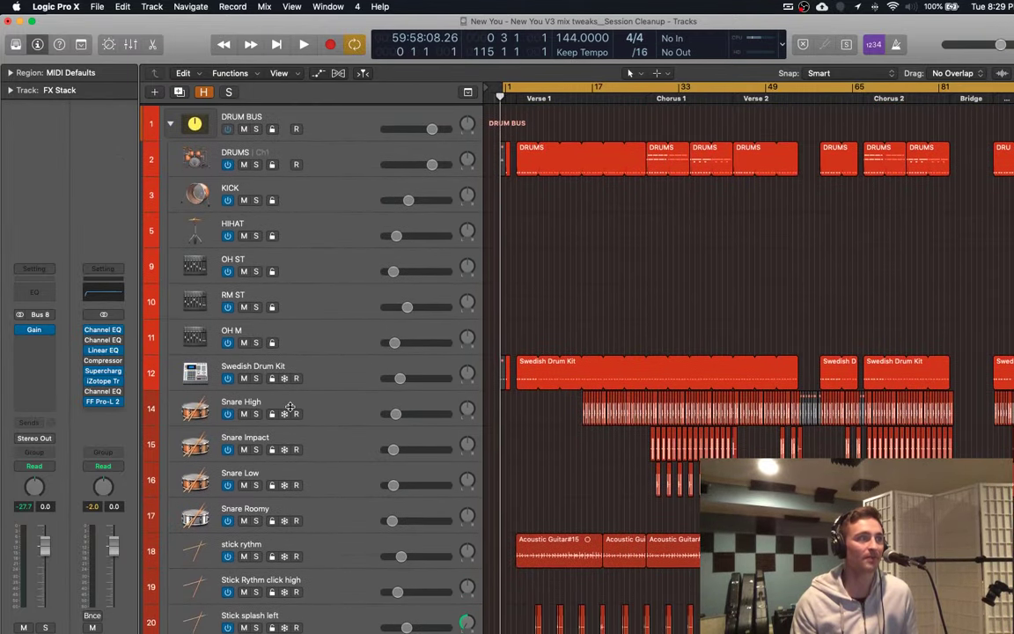
pyautogui.scroll(-20, 290, 407)
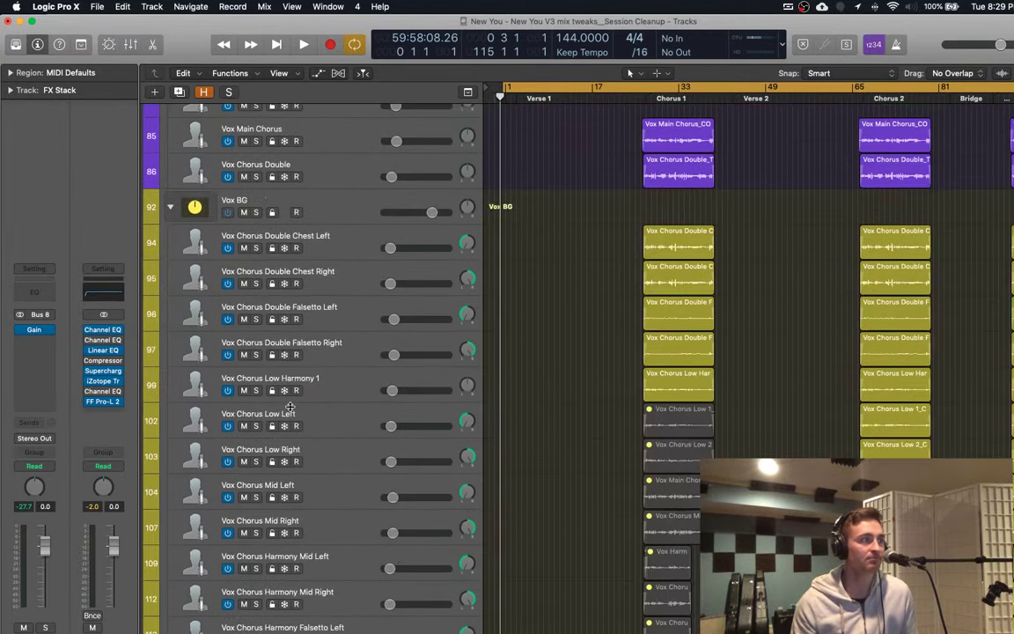
pyautogui.scroll(1, 290, 407)
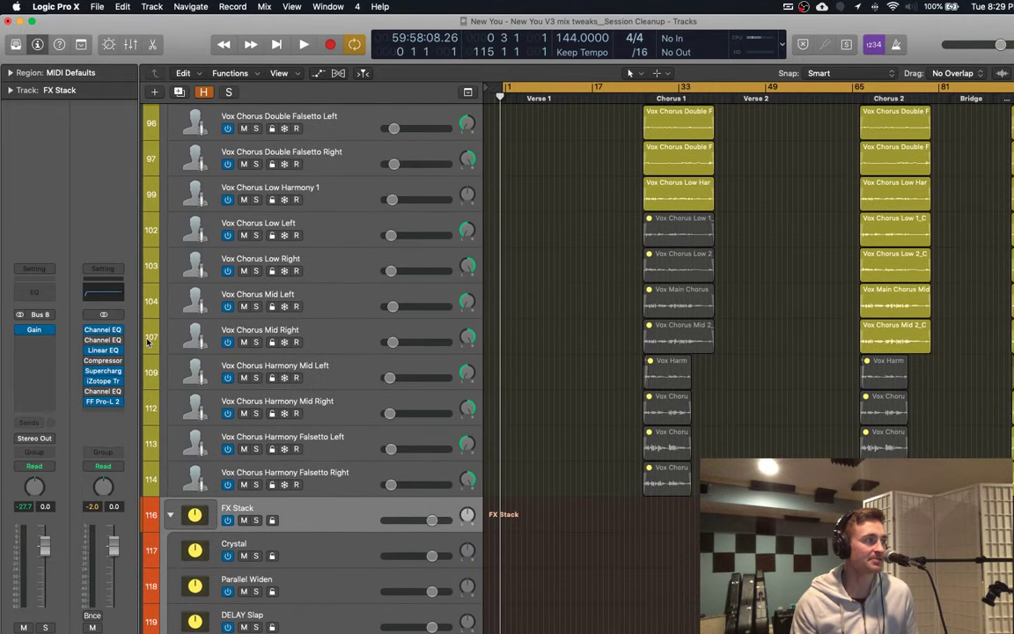
pyautogui.scroll(20, 155, 366)
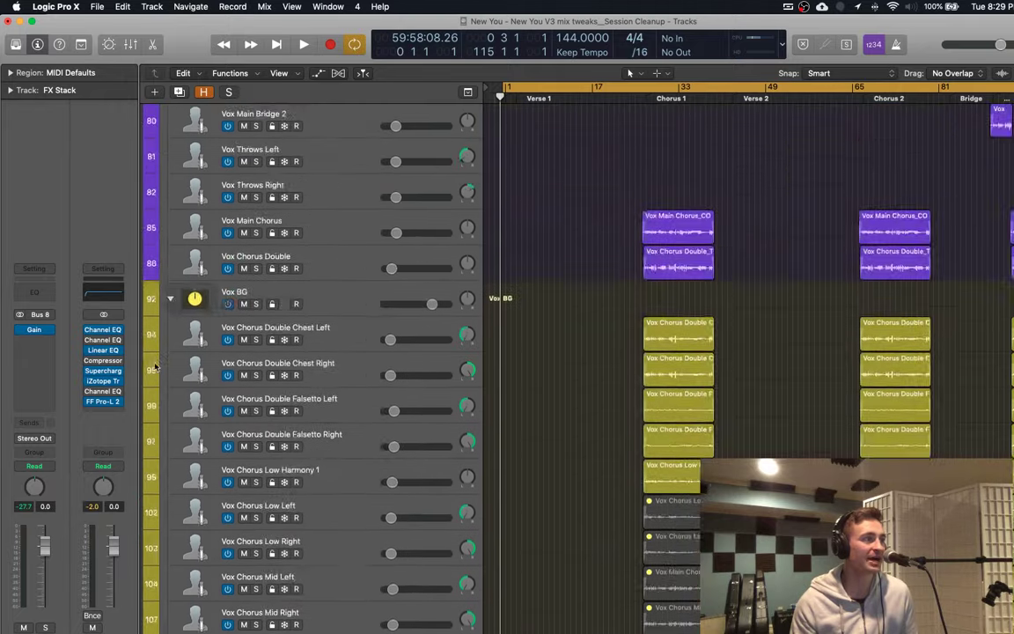
# Step: Shrink the track heights until most stacks fit on screen together, and review the color-coded arrangement
pyautogui.press('super+Up')
pyautogui.press('super+Up')
pyautogui.press('super+Up')
pyautogui.press('super+Up')
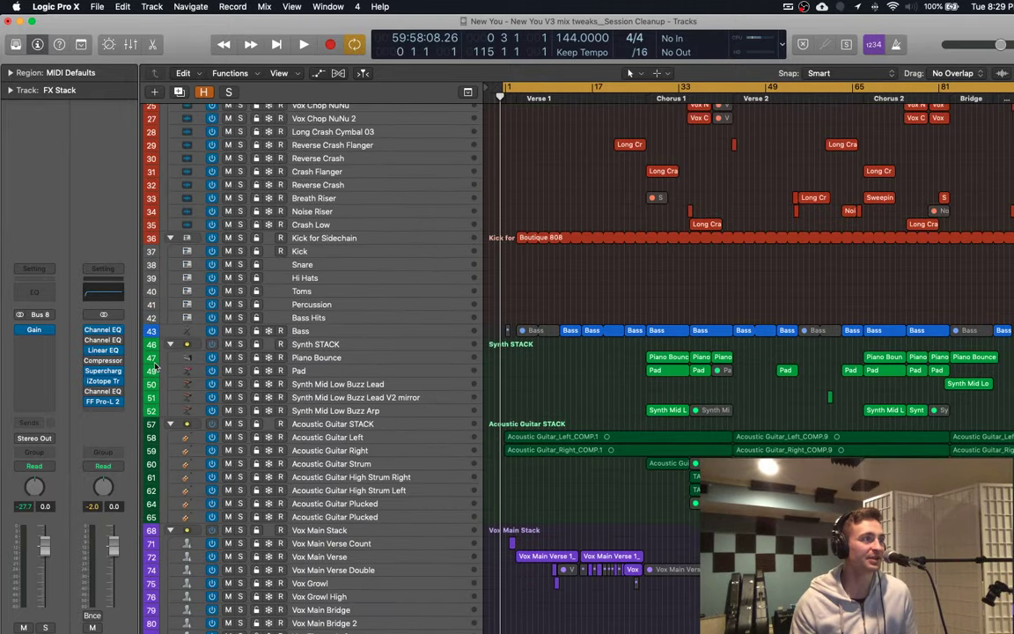
pyautogui.press('super+Up')
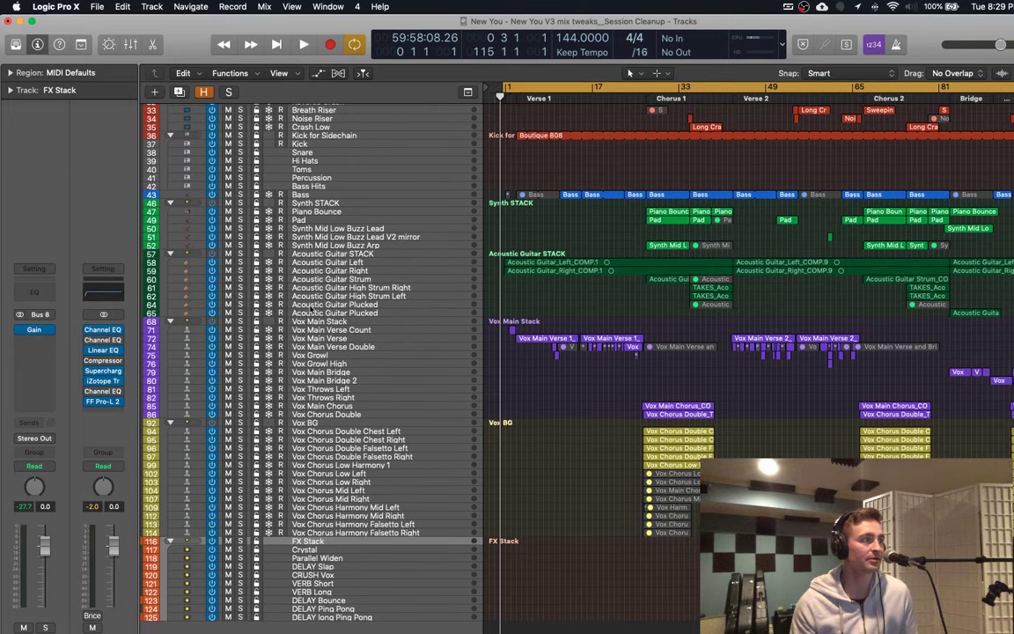
pyautogui.scroll(5, 293, 111)
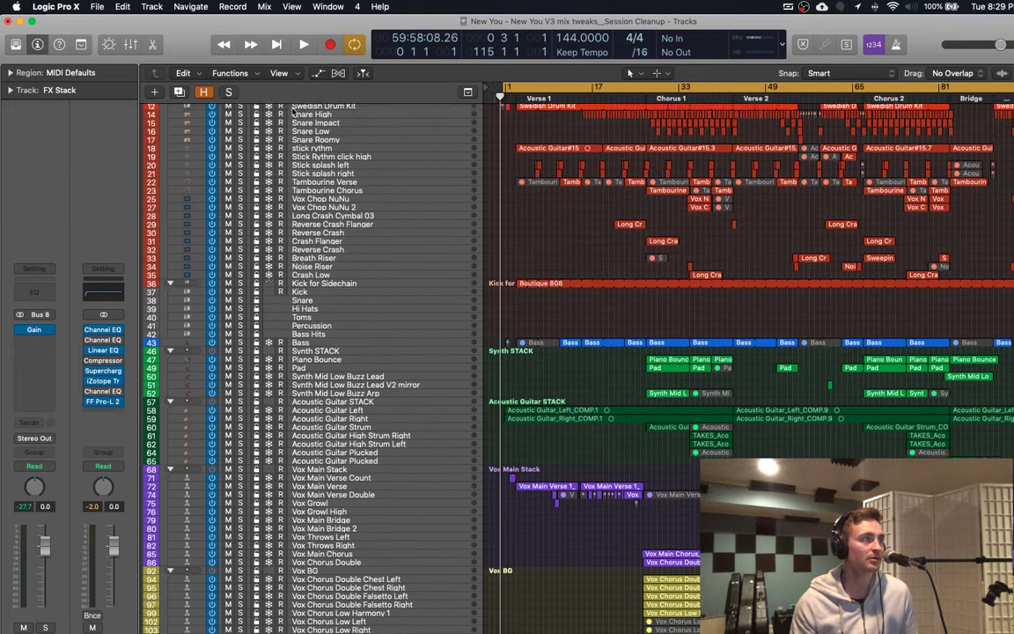
pyautogui.scroll(-5, 293, 111)
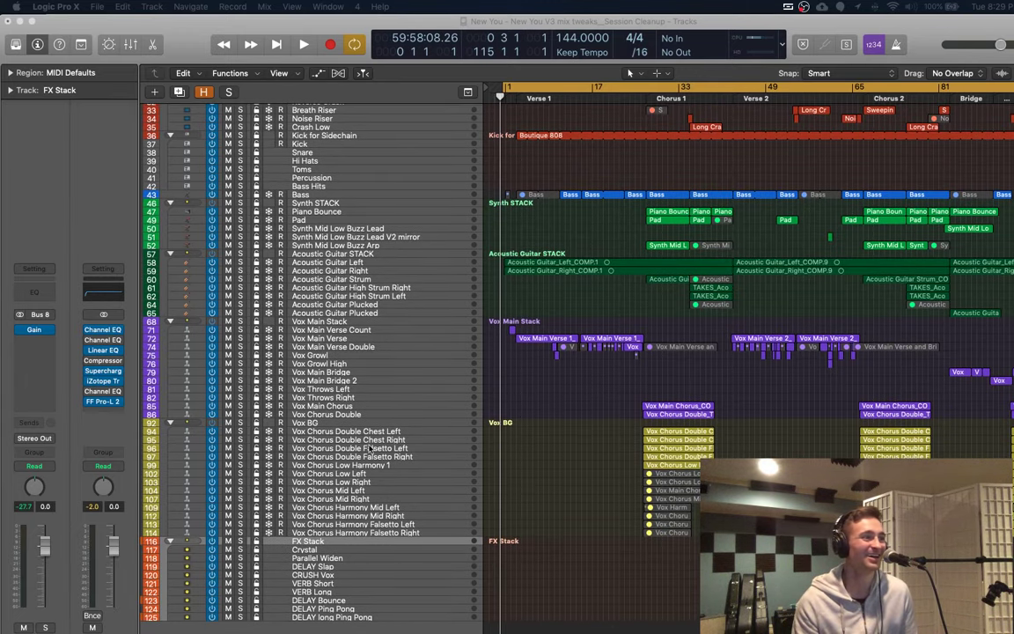
# Step: Select the Acoustic Guitar STACK and the Vox Main Verse track, and review the session at slightly taller track heights
pyautogui.click(335, 255)
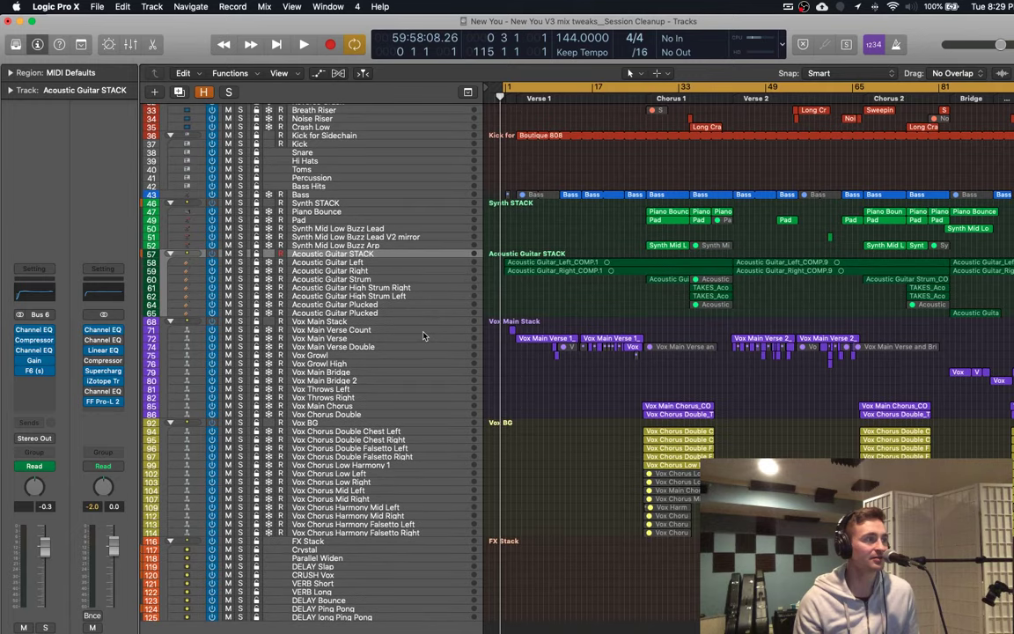
pyautogui.press('super+Down')
pyautogui.click(359, 346)
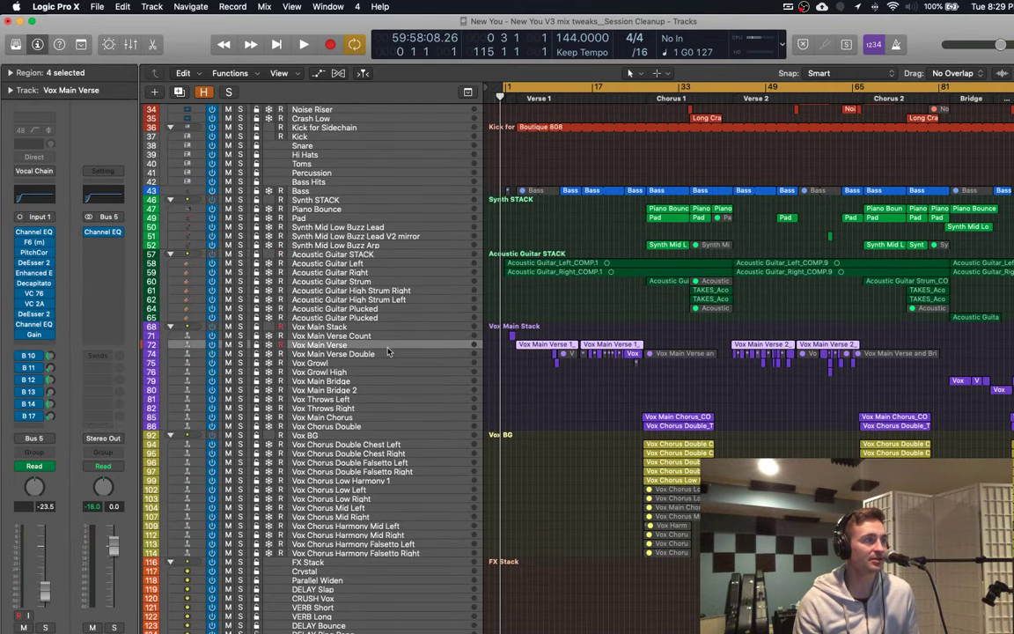
pyautogui.scroll(10, 337, 380)
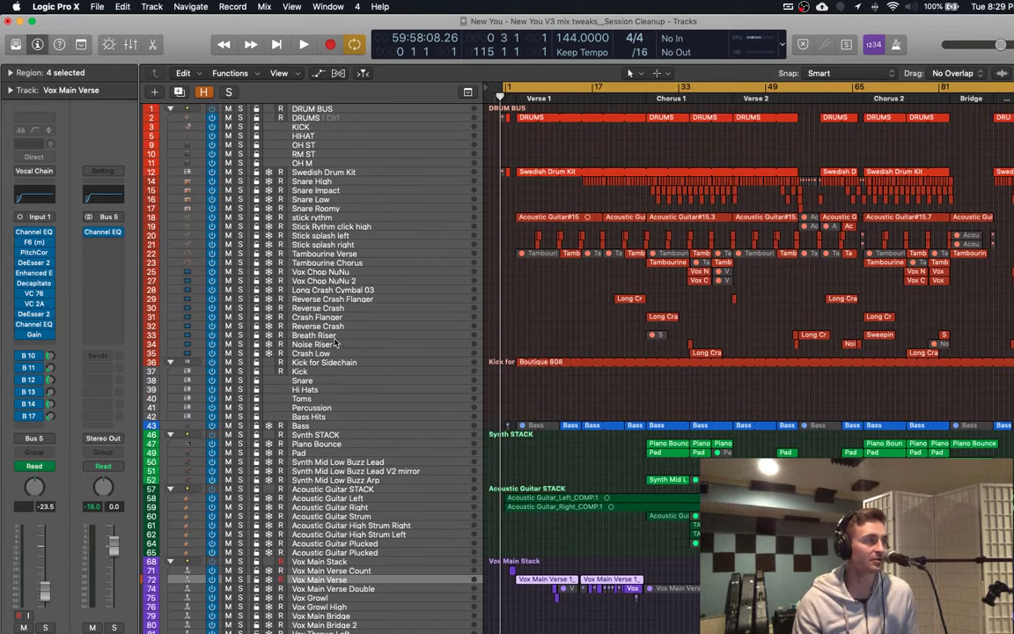
pyautogui.scroll(-5, 337, 286)
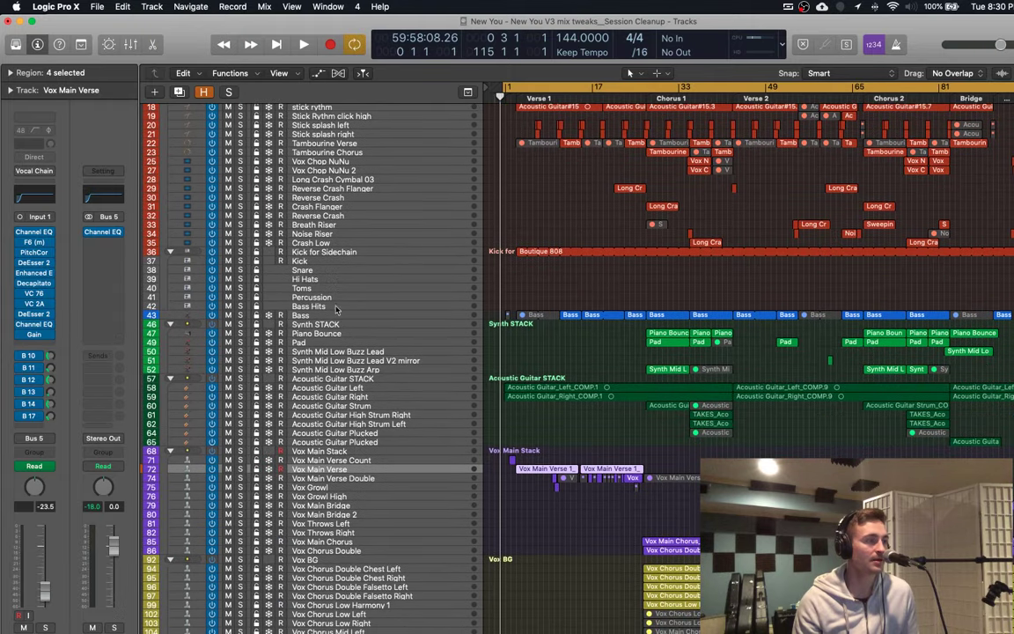
# Step: Select the Vox Main Chorus track and check where its sends are routed, including Bus 10 and Bus 13
pyautogui.click(351, 543)
pyautogui.click(39, 356)
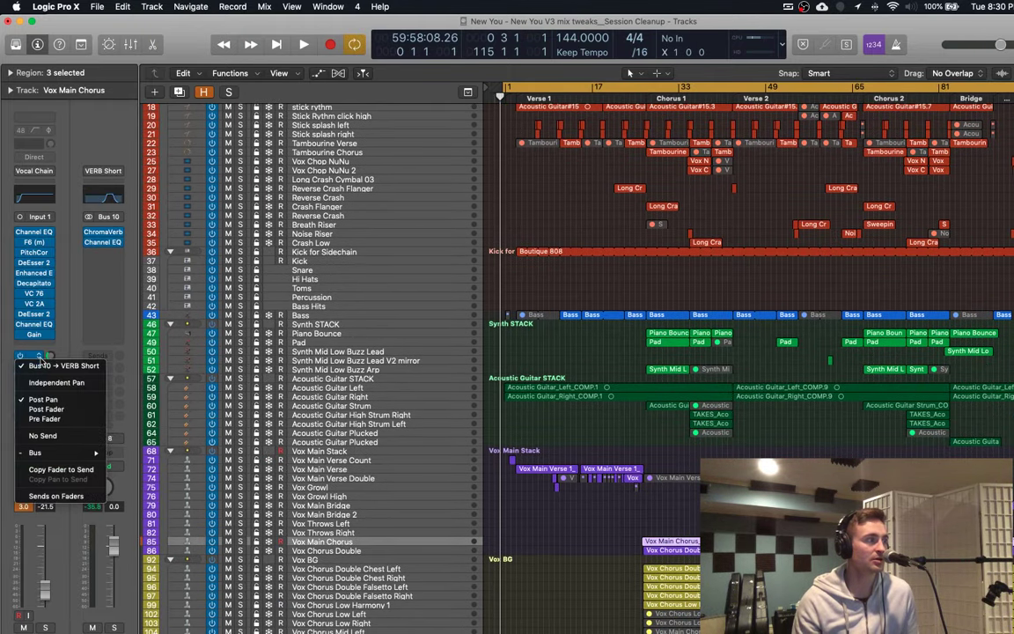
pyautogui.click(40, 360)
pyautogui.click(39, 380)
pyautogui.click(41, 384)
pyautogui.click(40, 392)
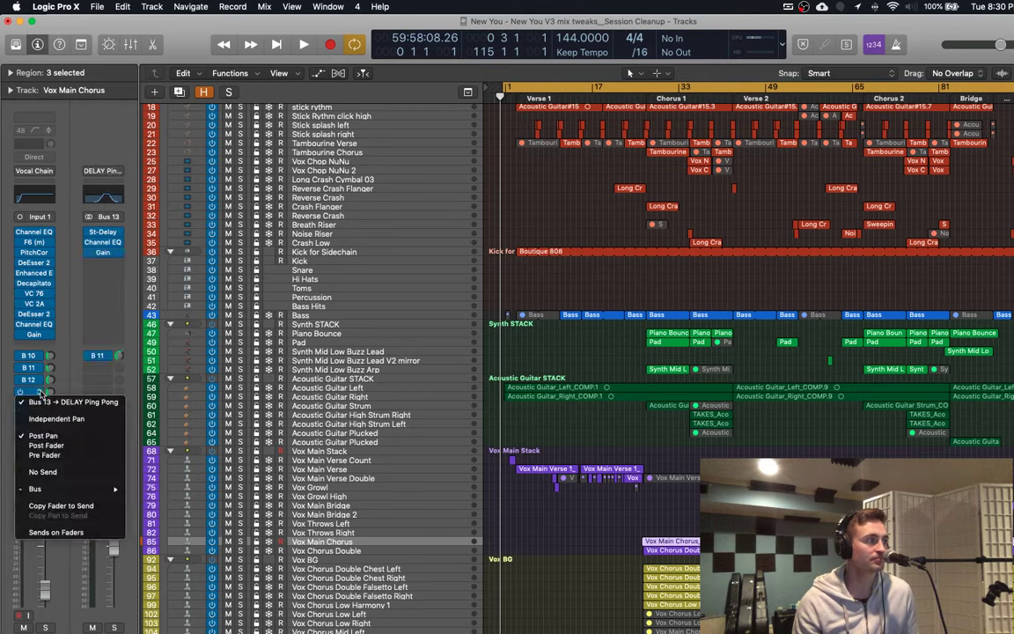
pyautogui.click(40, 392)
# Step: Solo the Vox Main Chorus track, turn off cycle mode, and audition the vocal from just before Chorus 1
pyautogui.press('s')
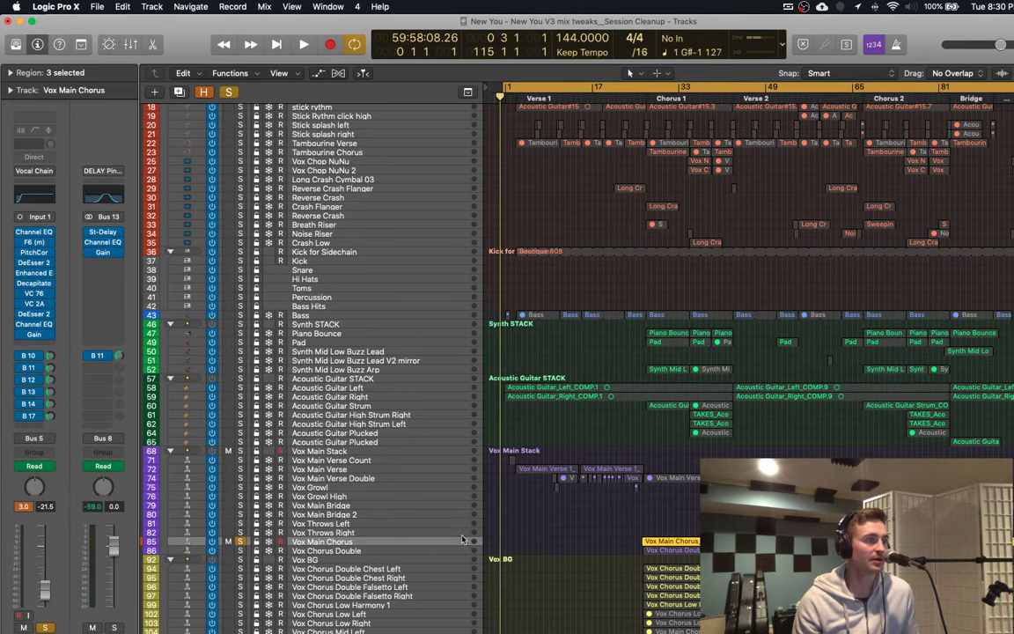
pyautogui.press('space')
pyautogui.press('c')
pyautogui.click(640, 98)
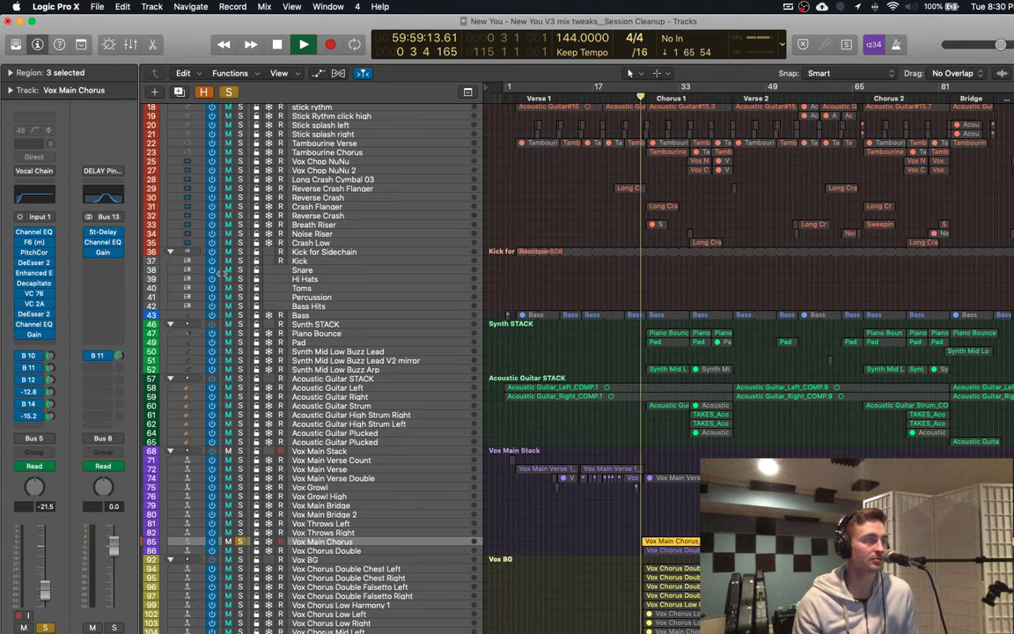
pyautogui.click(40, 392)
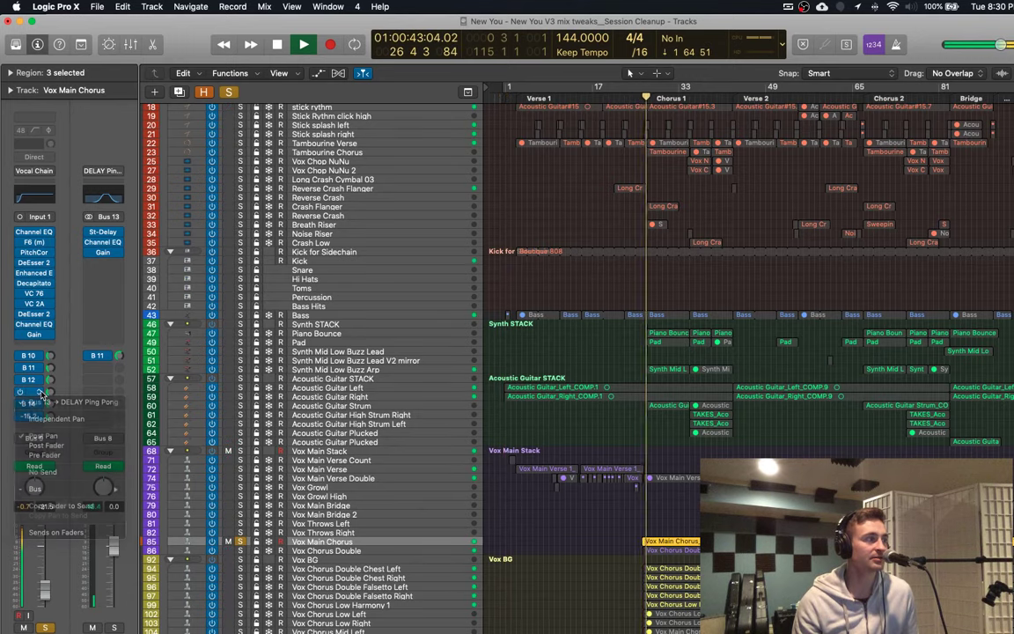
pyautogui.press('space')
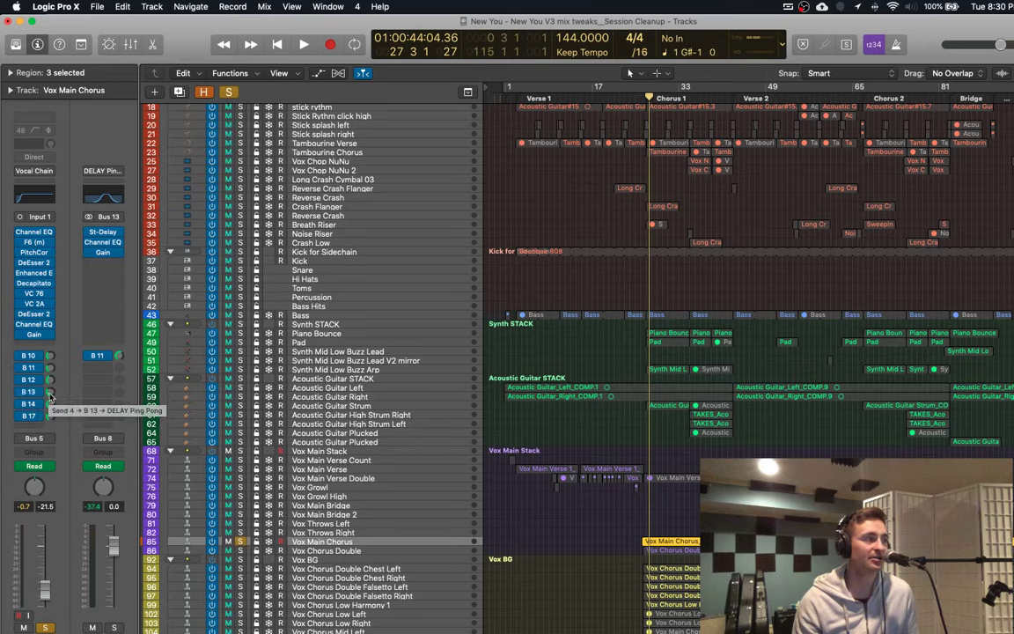
# Step: Continue playing the soloed chorus vocal while raising its Bus 13 send to DELAY Ping Pong, and stop playback
pyautogui.click(101, 233)
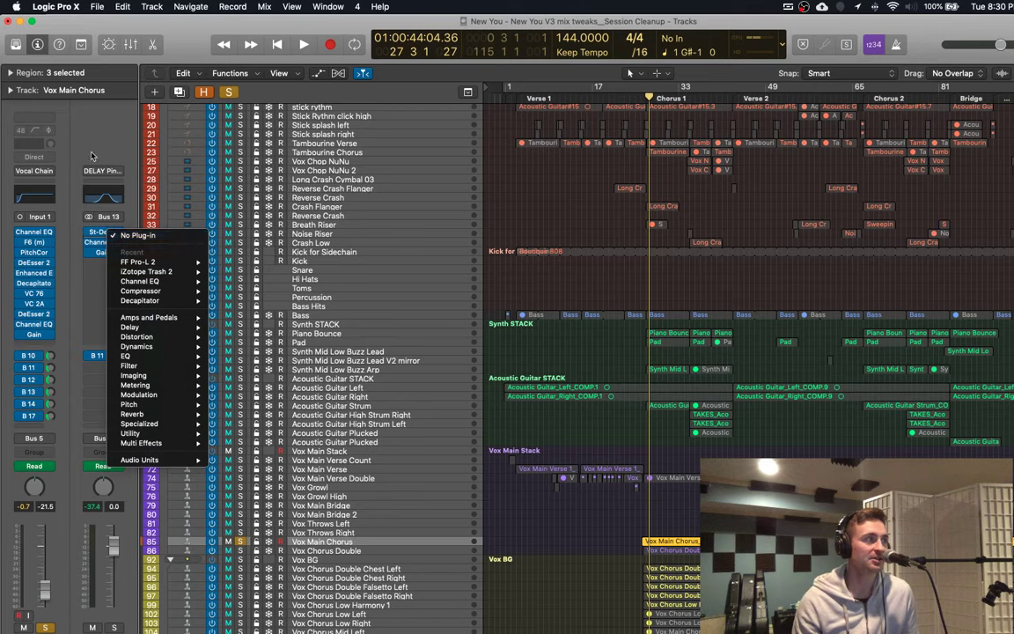
pyautogui.click(85, 108)
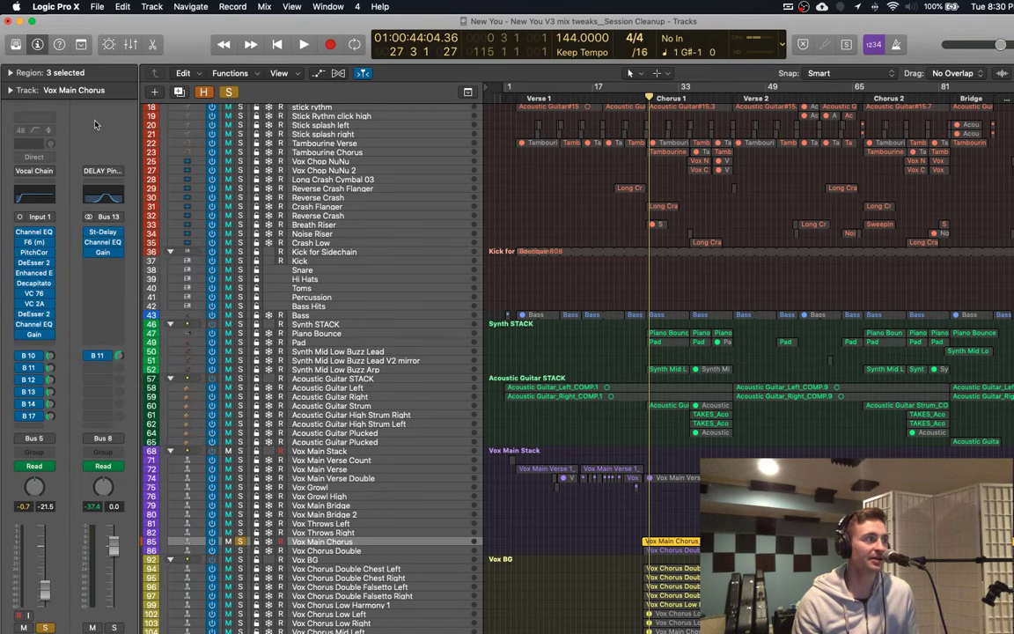
pyautogui.press('space')
pyautogui.click(39, 381)
pyautogui.click(40, 382)
pyautogui.click(40, 393)
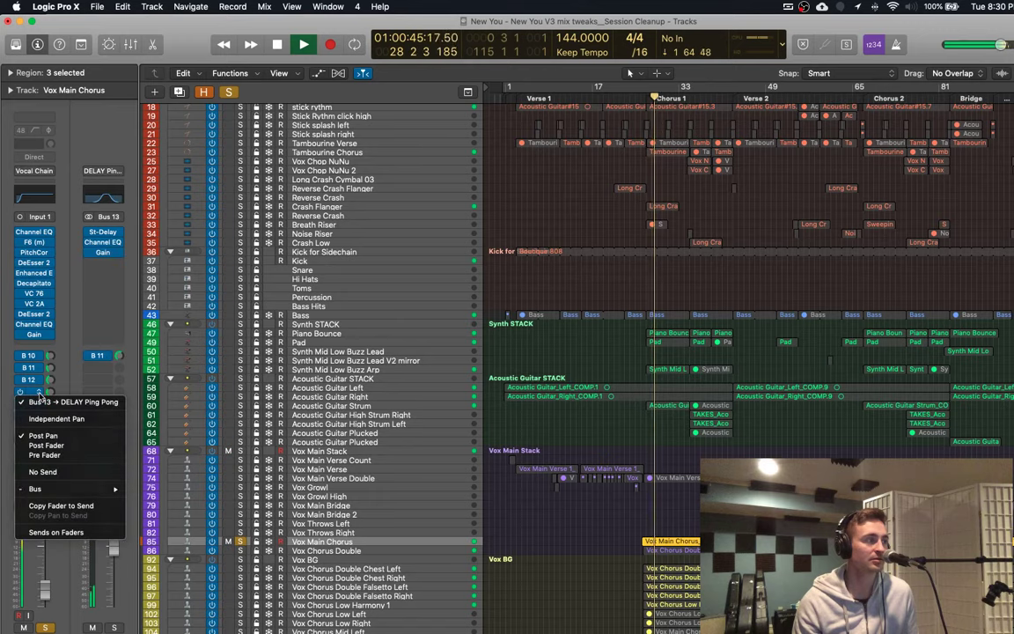
pyautogui.click(39, 395)
pyautogui.moveTo(50, 392); pyautogui.dragTo(48, 341)
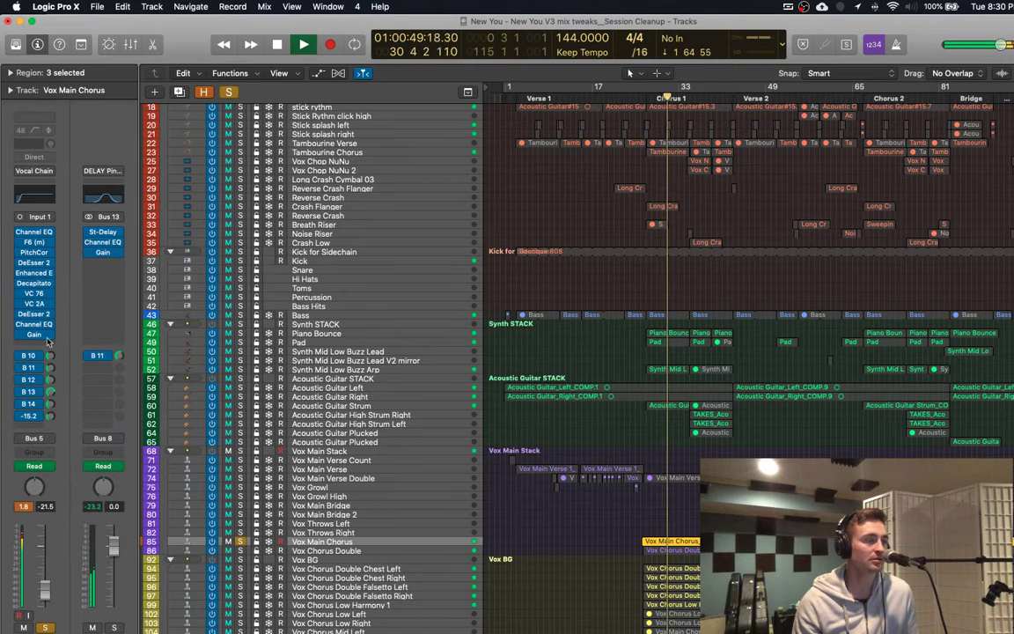
pyautogui.press('space')
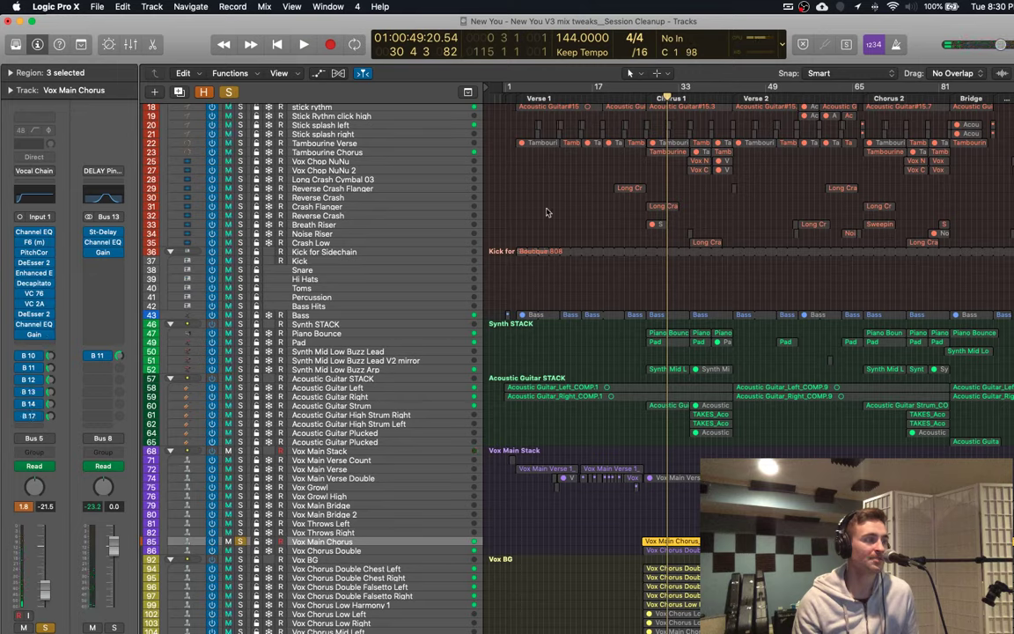
# Step: Replay the soloed vocal from bar 27 and examine the Stereo Delay settings on the DELAY Ping Pong channel
pyautogui.click(646, 97)
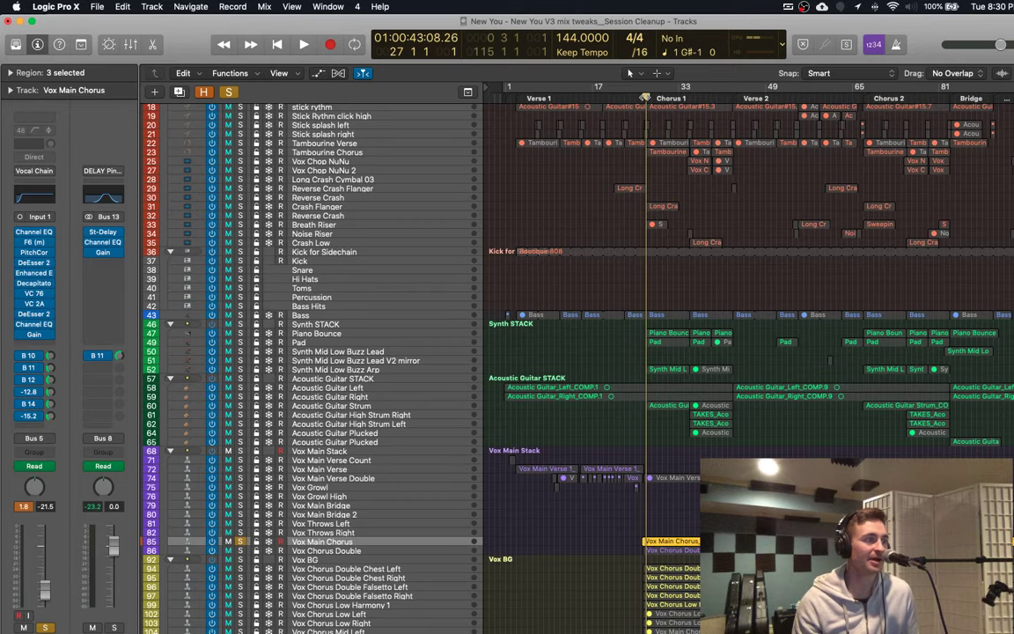
pyautogui.press('space')
pyautogui.press('space')
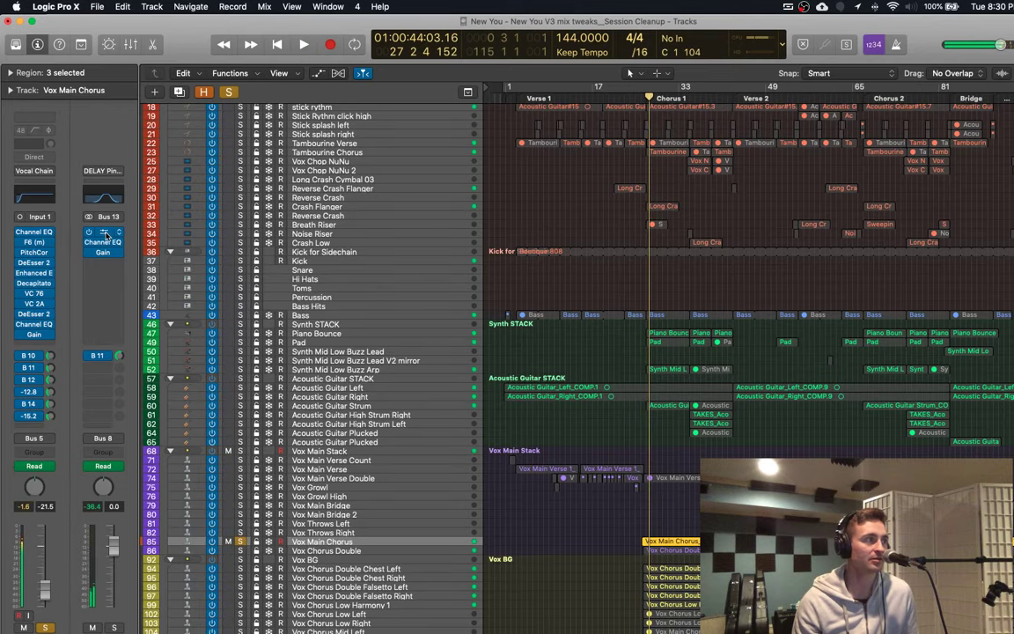
pyautogui.click(106, 234)
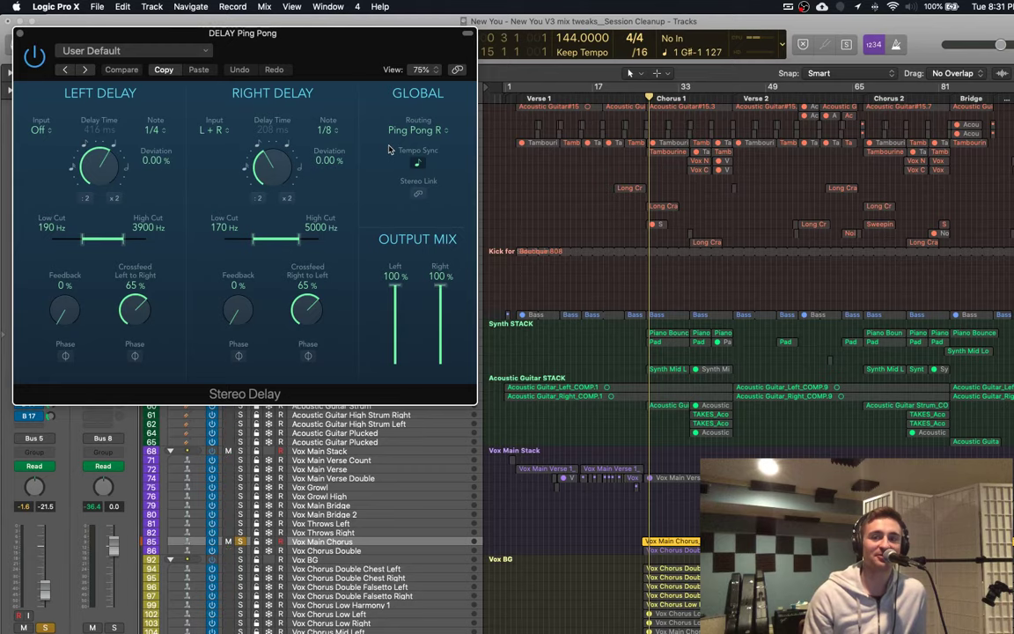
pyautogui.click(20, 33)
# Step: Check the Vox Main Chorus track's Bus 13 send and return the playhead to bar 27 at Chorus 1
pyautogui.click(42, 392)
pyautogui.click(47, 392)
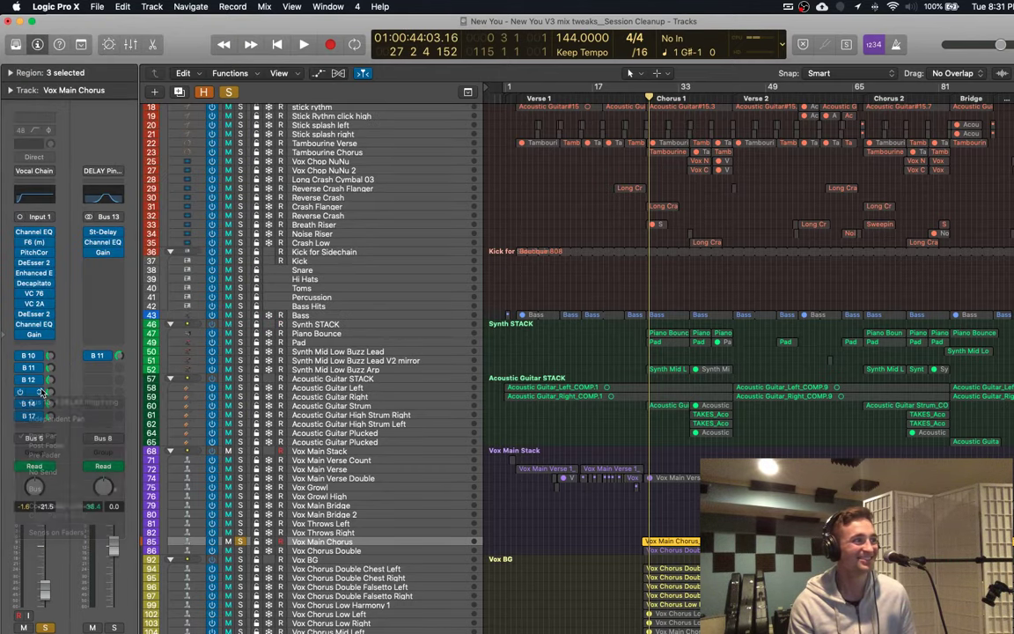
pyautogui.moveTo(50, 391); pyautogui.dragTo(50, 395)
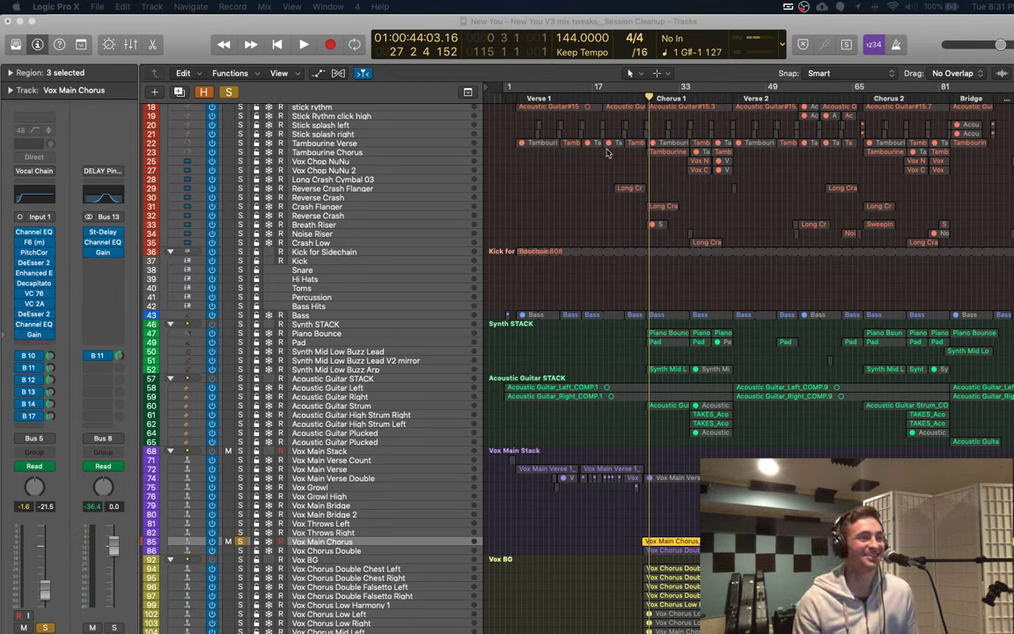
pyautogui.moveTo(649, 99)
pyautogui.mouseDown()
pyautogui.moveTo(624, 98)
pyautogui.moveTo(645, 100)
pyautogui.mouseUp()
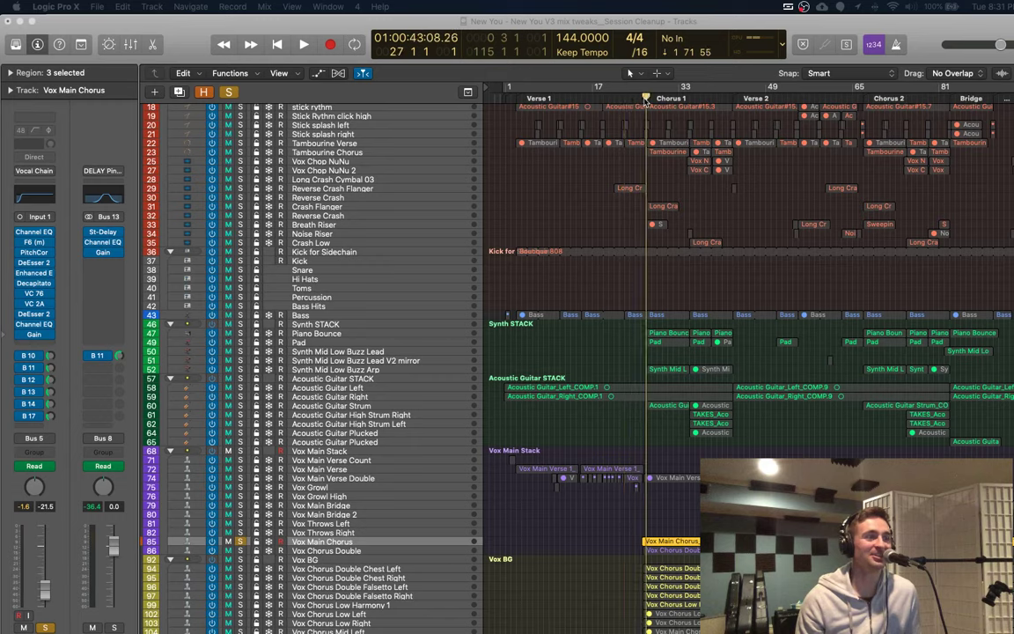
pyautogui.click(645, 99)
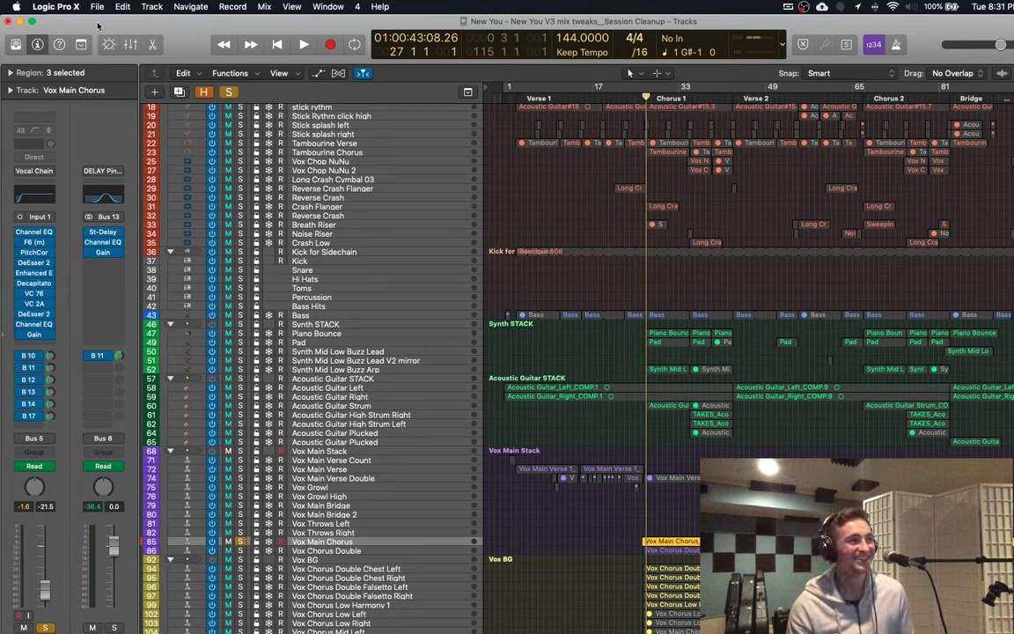
# Step: Clear the active solo and look over the color-coded track stacks between the percussion and FX Stack
pyautogui.click(229, 92)
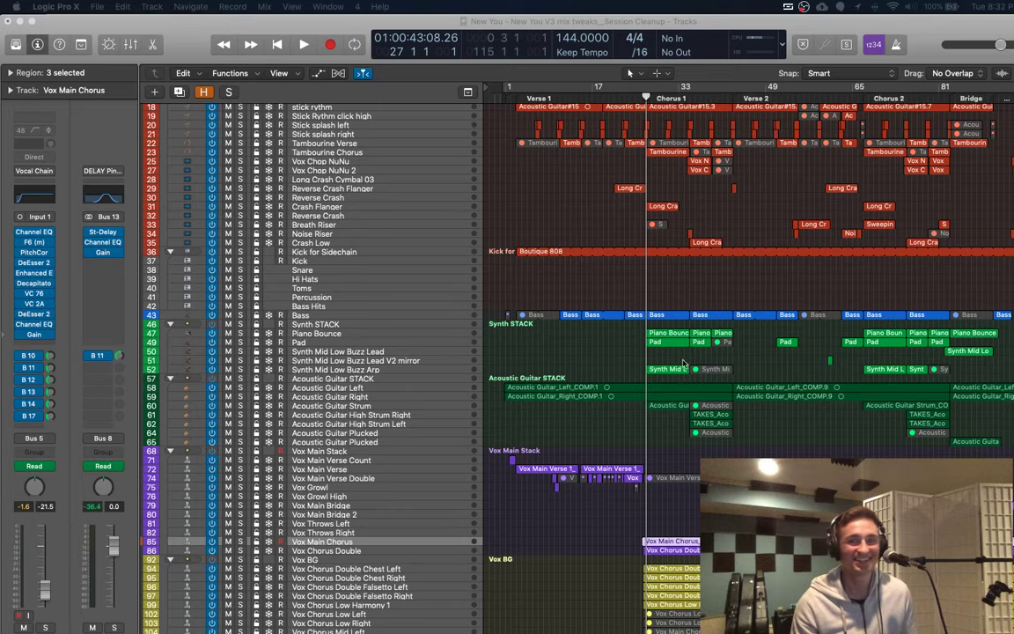
pyautogui.scroll(-8, 683, 364)
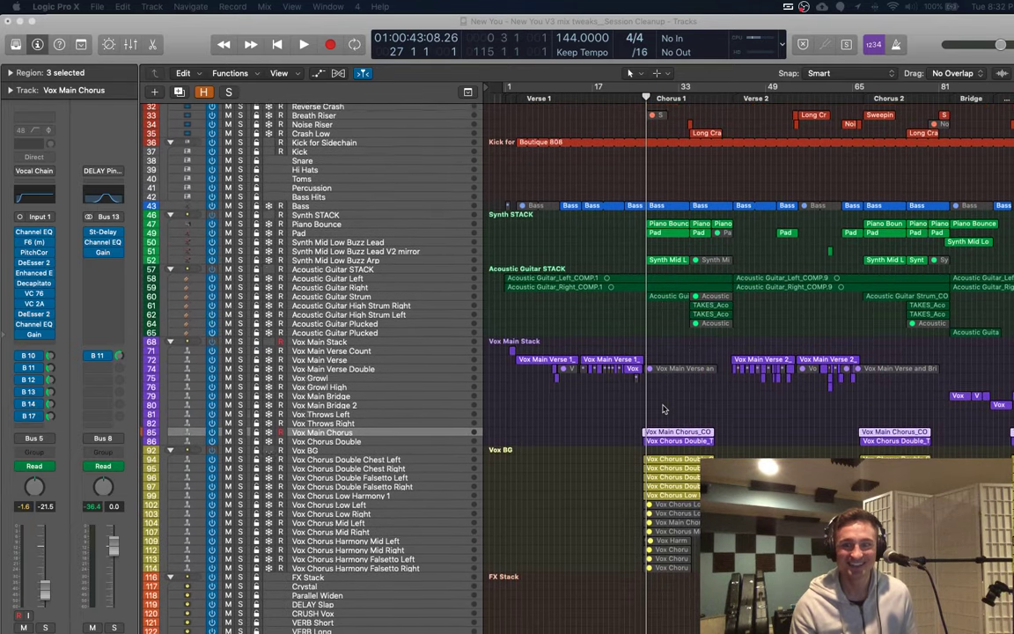
pyautogui.scroll(-1, 664, 408)
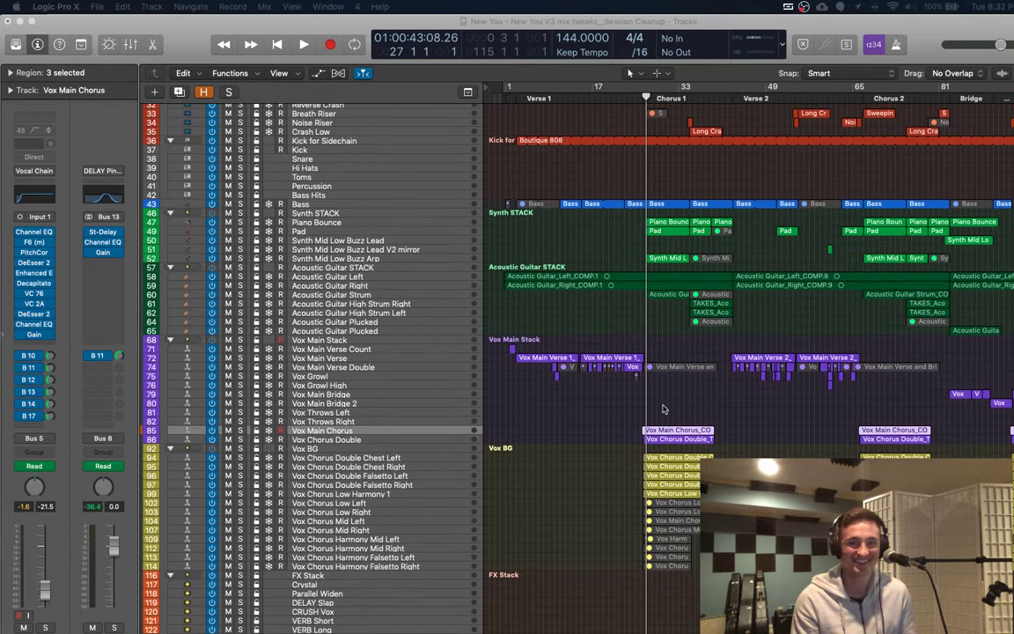
pyautogui.scroll(-4, 612, 374)
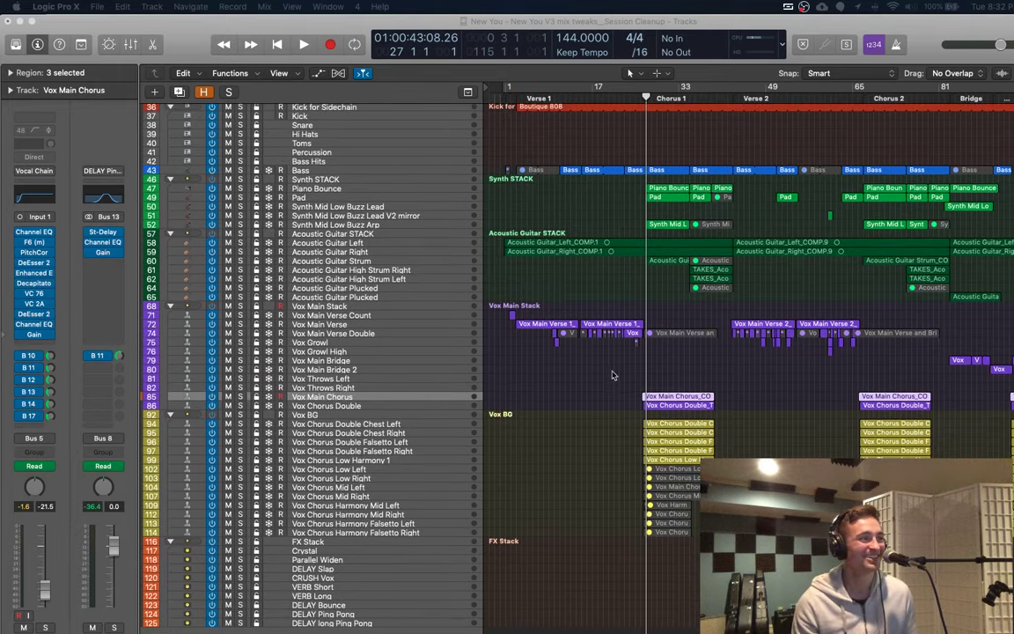
pyautogui.scroll(10, 563, 366)
pyautogui.scroll(-2, 555, 365)
pyautogui.scroll(5, 555, 365)
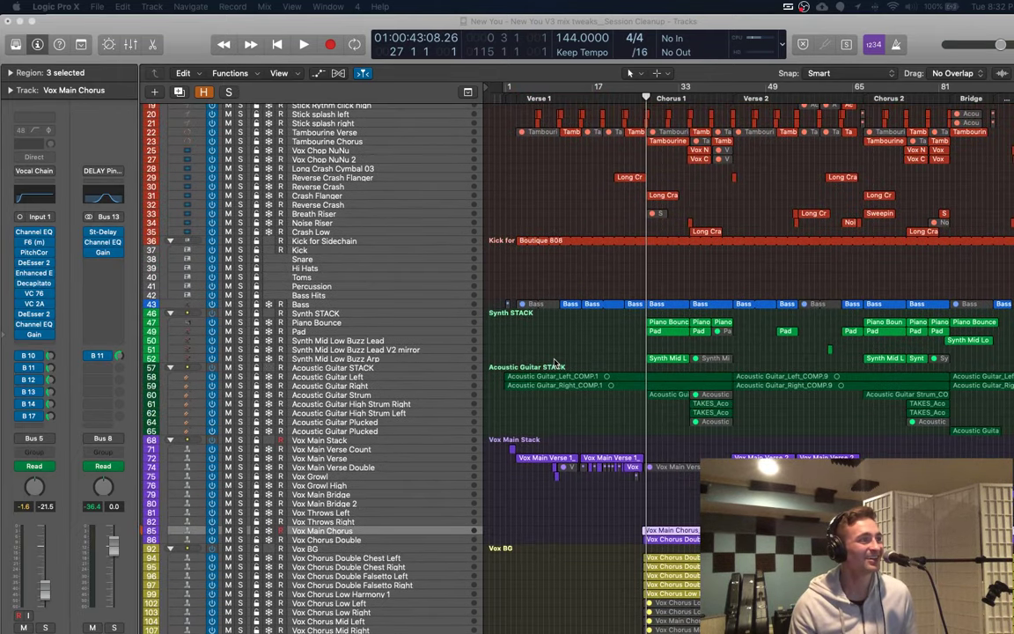
# Step: Solo the Synth STACK and Bass tracks and play them from bar 95
pyautogui.press('super+Down')
pyautogui.press('super+Down')
pyautogui.press('super+Down')
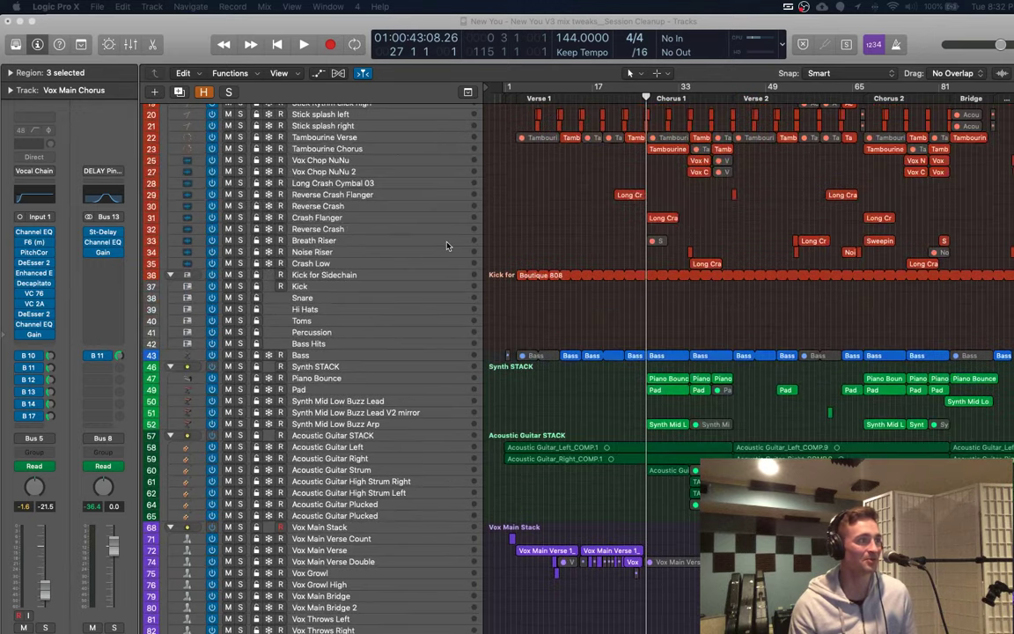
pyautogui.scroll(4, 448, 246)
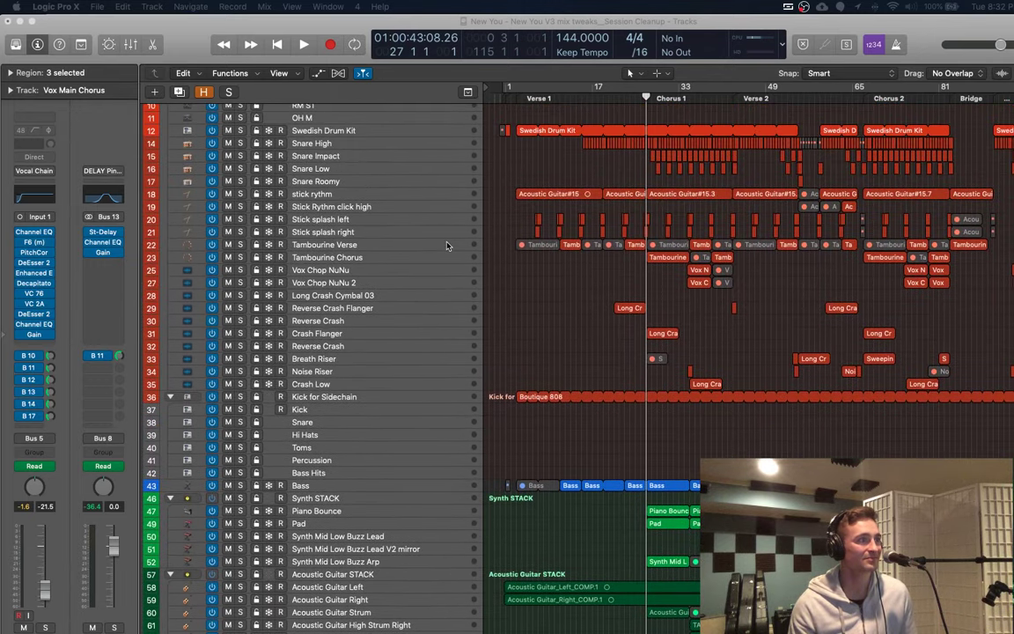
pyautogui.scroll(-3, 396, 334)
pyautogui.click(366, 427)
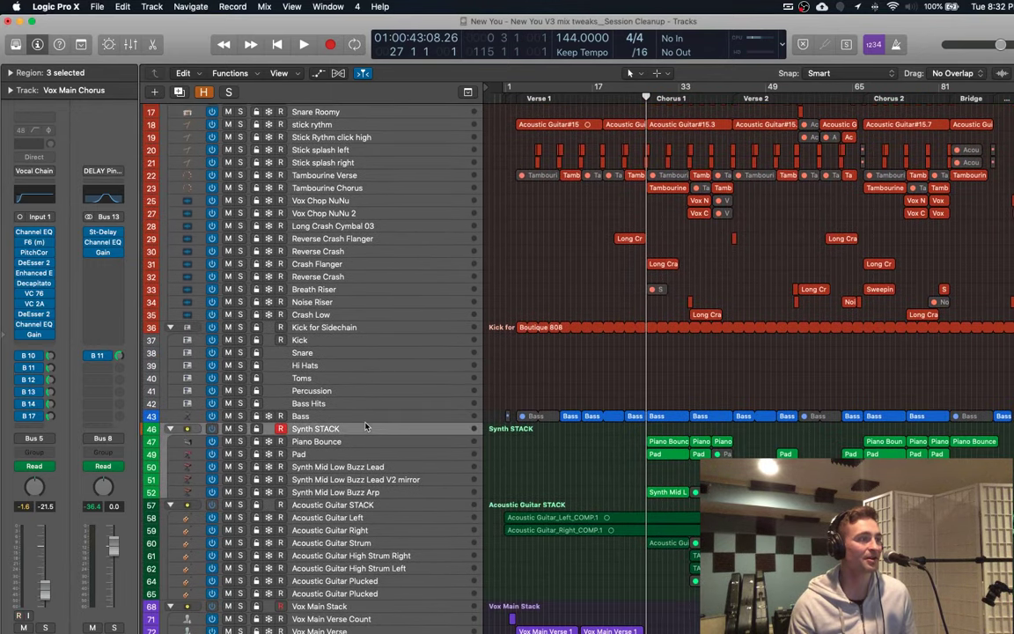
pyautogui.press('s')
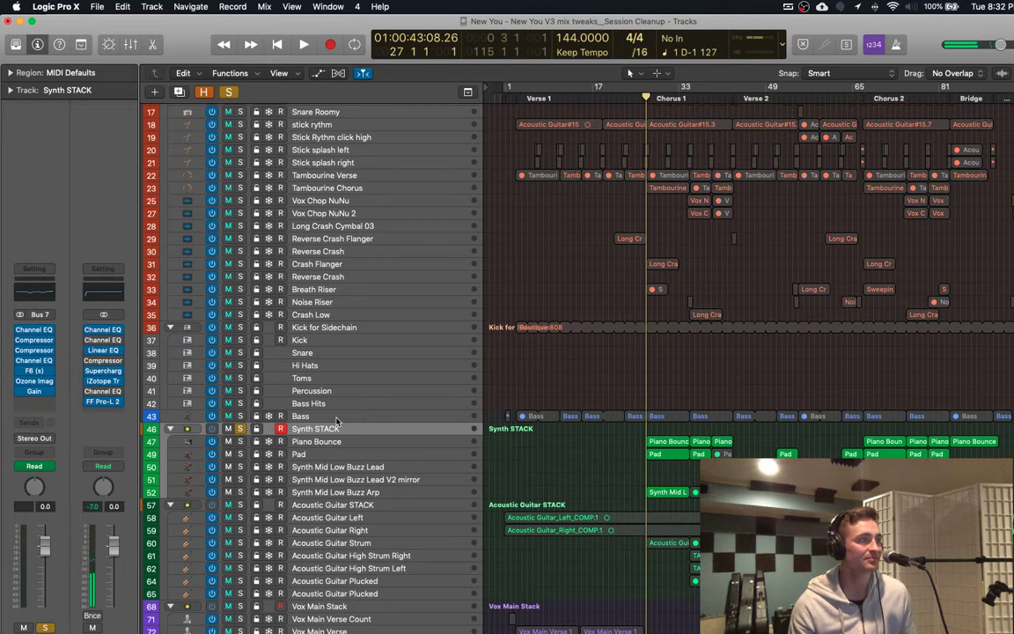
pyautogui.click(335, 418)
pyautogui.press('space')
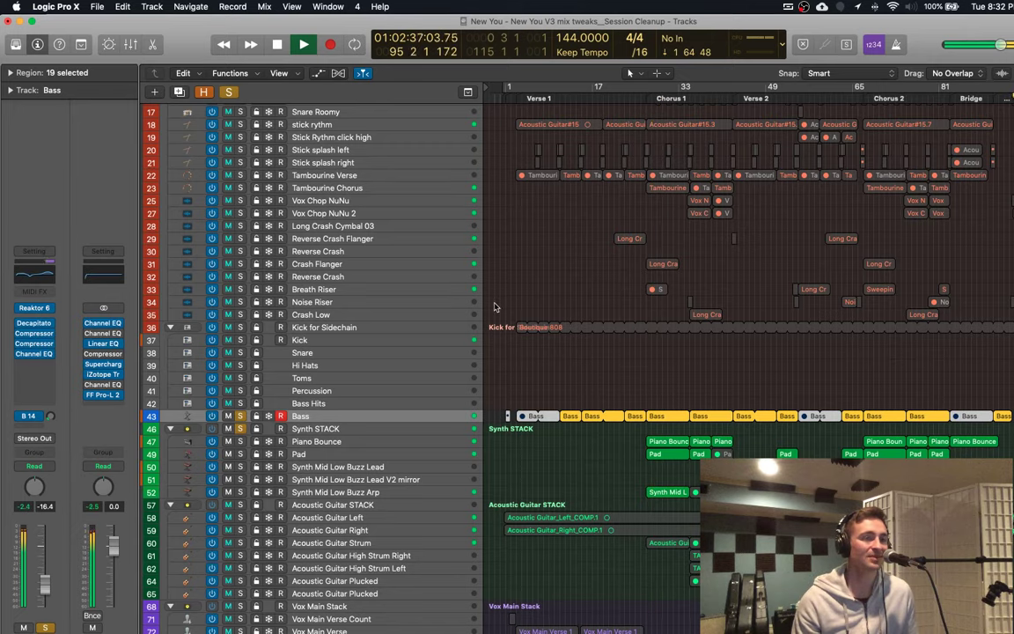
# Step: Add the Kick for Sidechain track to the soloed tracks during playback, and stop playback
pyautogui.click(331, 328)
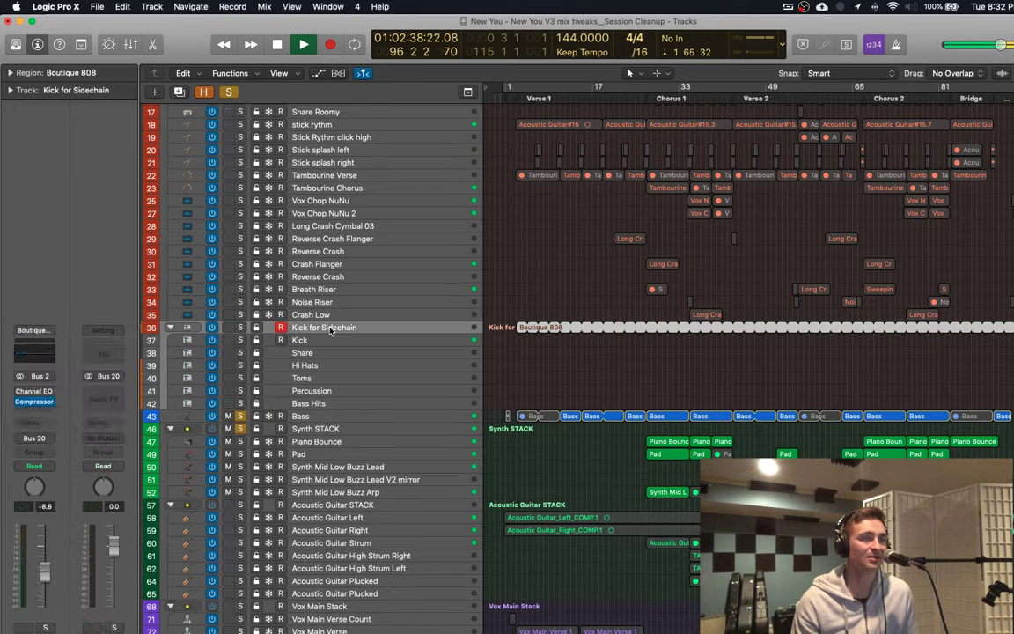
pyautogui.press('s')
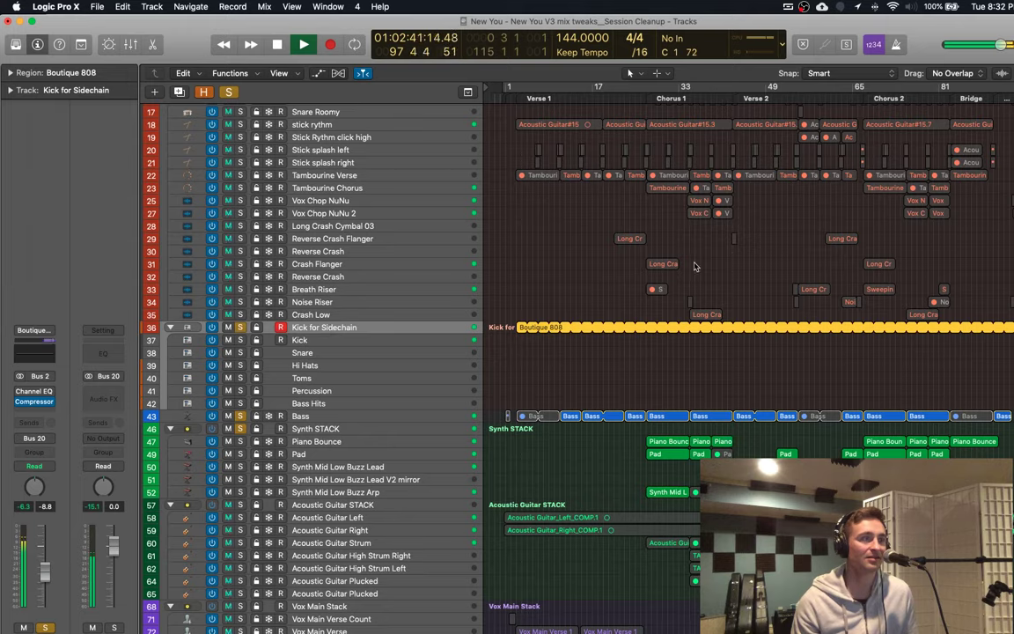
pyautogui.press('space')
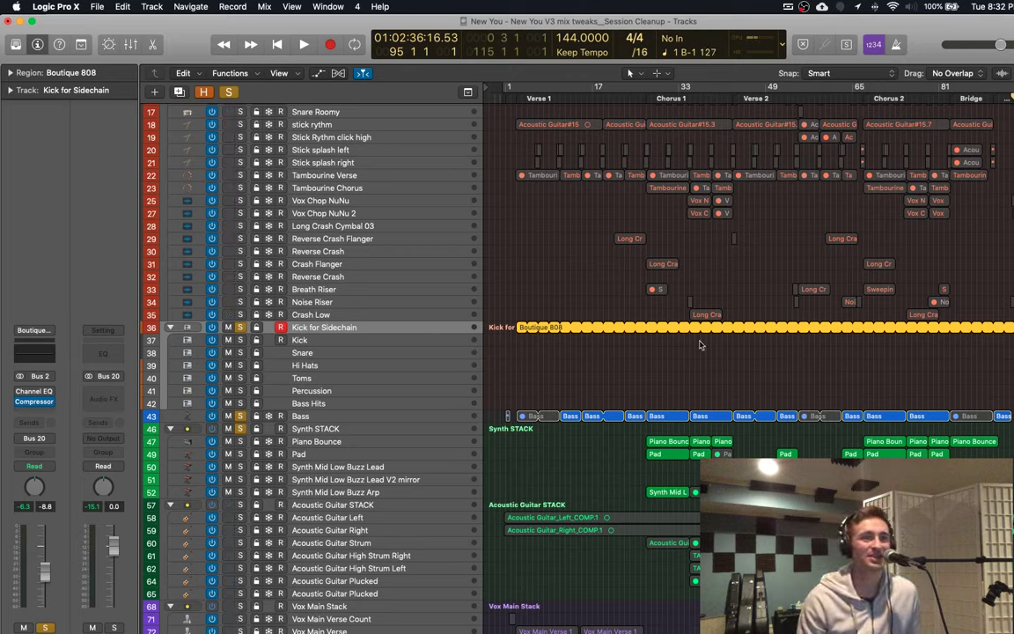
# Step: Replay the soloed tracks from bar 95, compare with the Kick for Sidechain solo off and on, and stop playback
pyautogui.press('space')
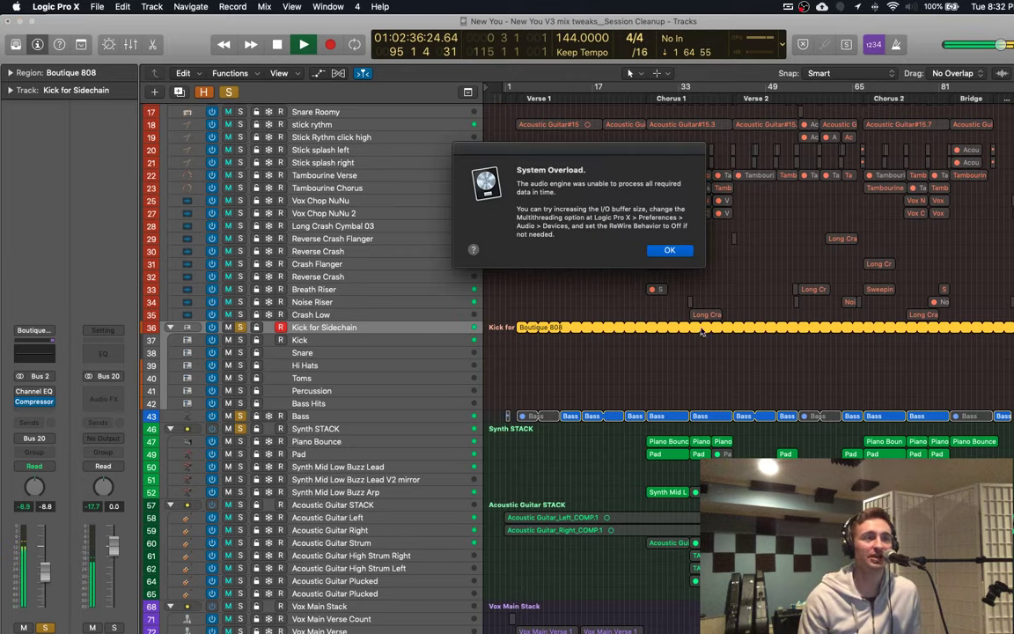
pyautogui.click(672, 249)
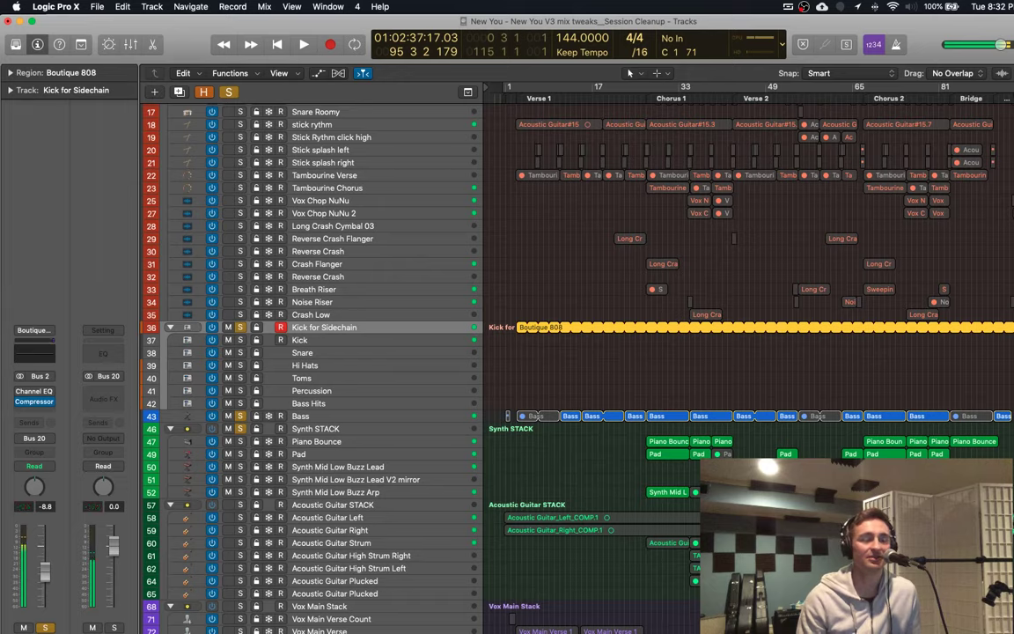
pyautogui.press('space')
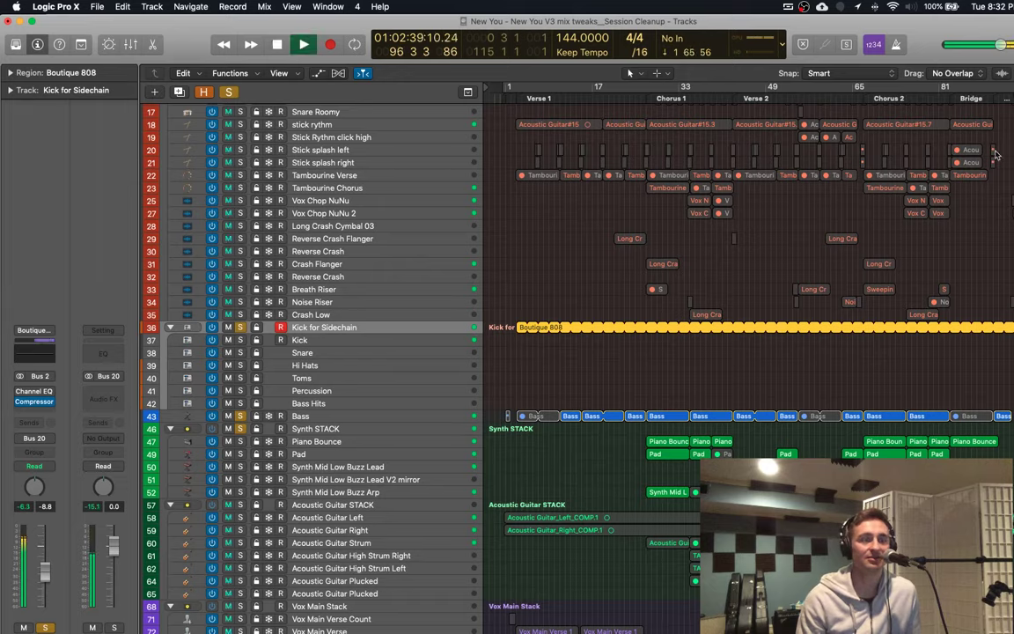
pyautogui.click(241, 327)
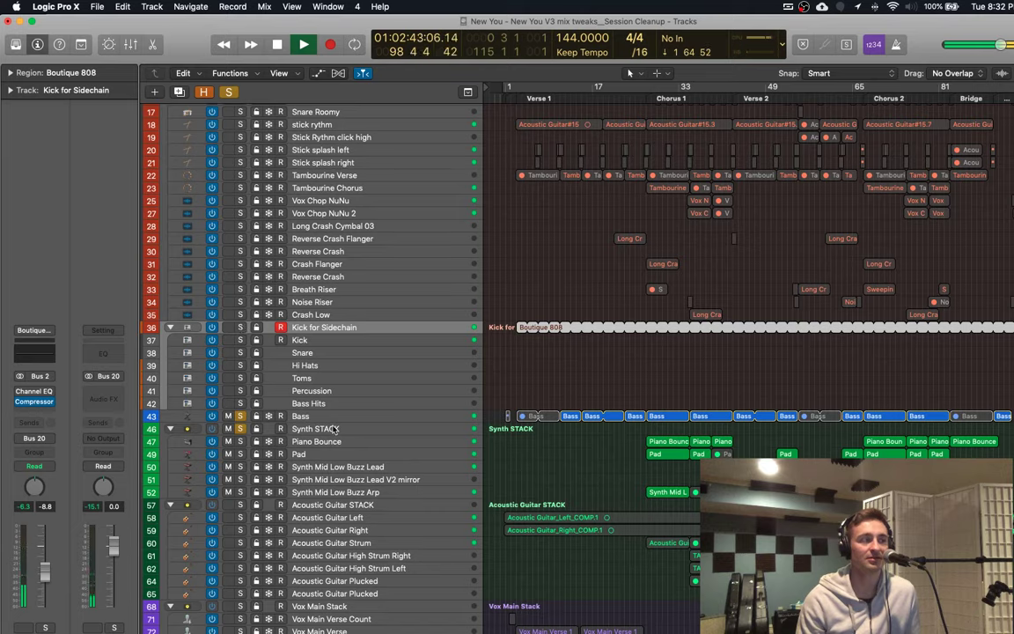
pyautogui.click(240, 328)
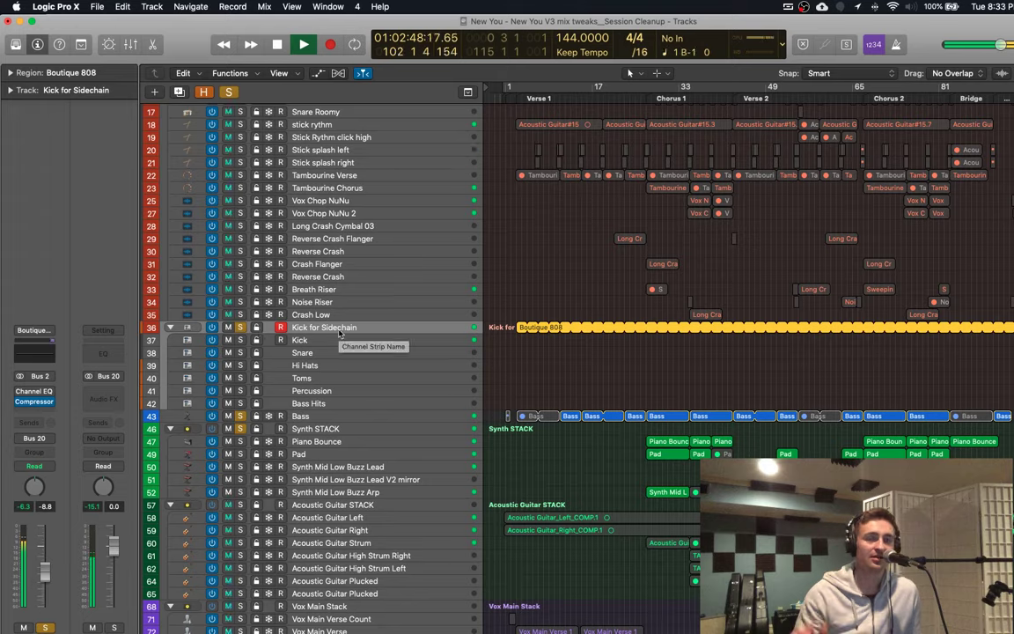
pyautogui.press('space')
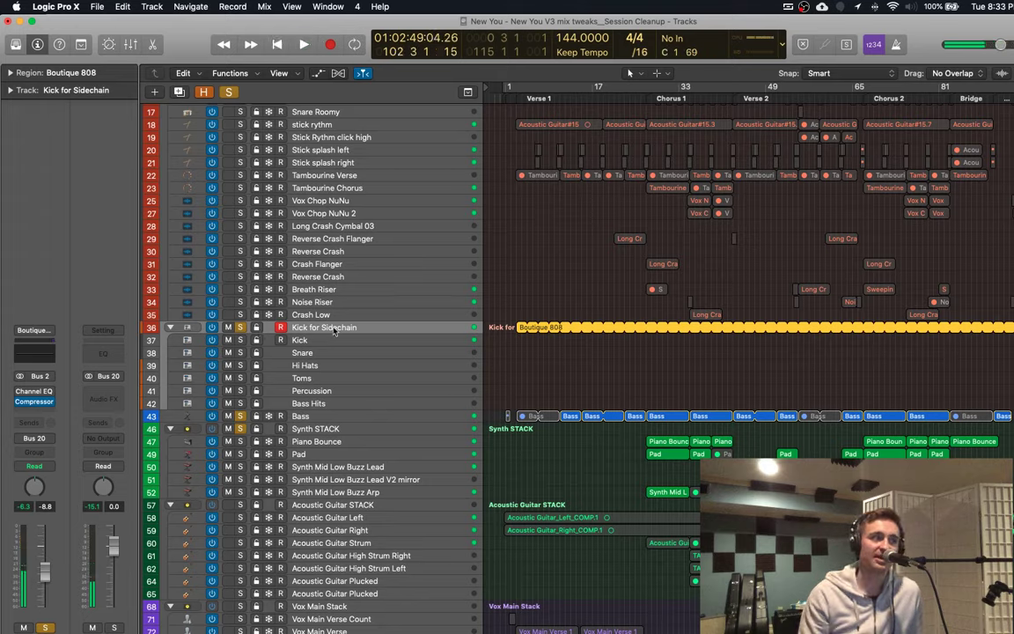
# Step: Enlarge the track rows and place the playhead at bar 88 in the Bridge
pyautogui.press('super+Down')
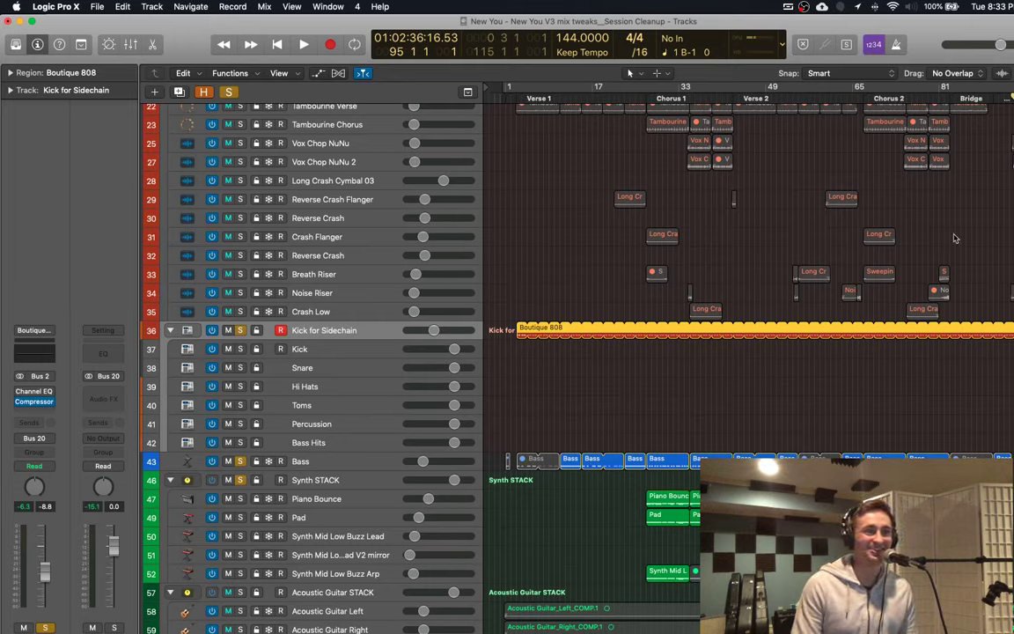
pyautogui.moveTo(1012, 97)
pyautogui.mouseDown()
pyautogui.moveTo(983, 97)
pyautogui.moveTo(1013, 97)
pyautogui.moveTo(993, 98)
pyautogui.mouseUp()
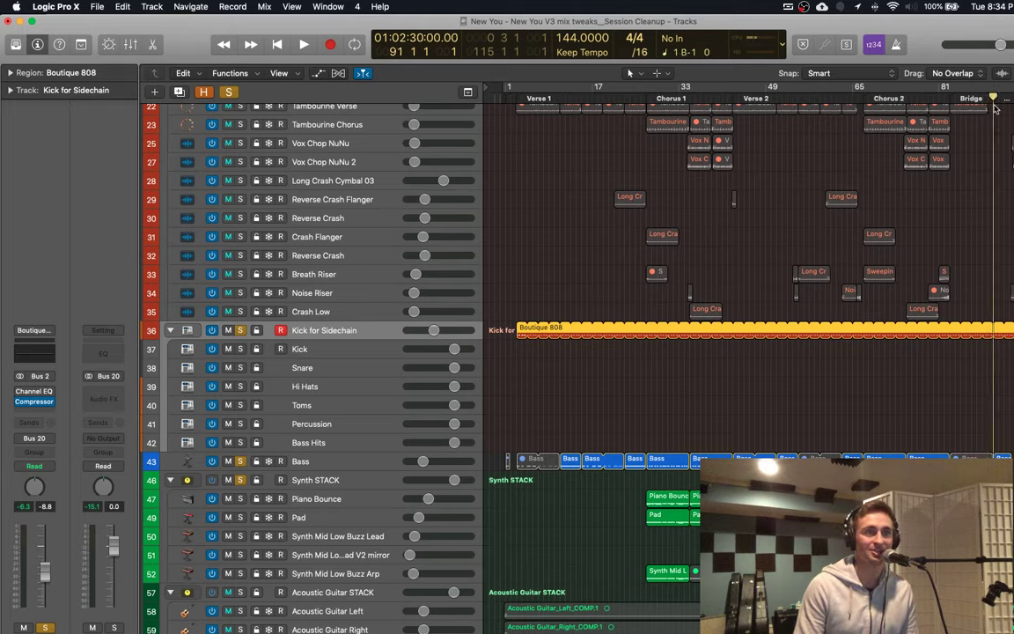
pyautogui.moveTo(995, 108)
pyautogui.mouseDown()
pyautogui.moveTo(1012, 96)
pyautogui.moveTo(986, 98)
pyautogui.moveTo(1009, 100)
pyautogui.mouseUp()
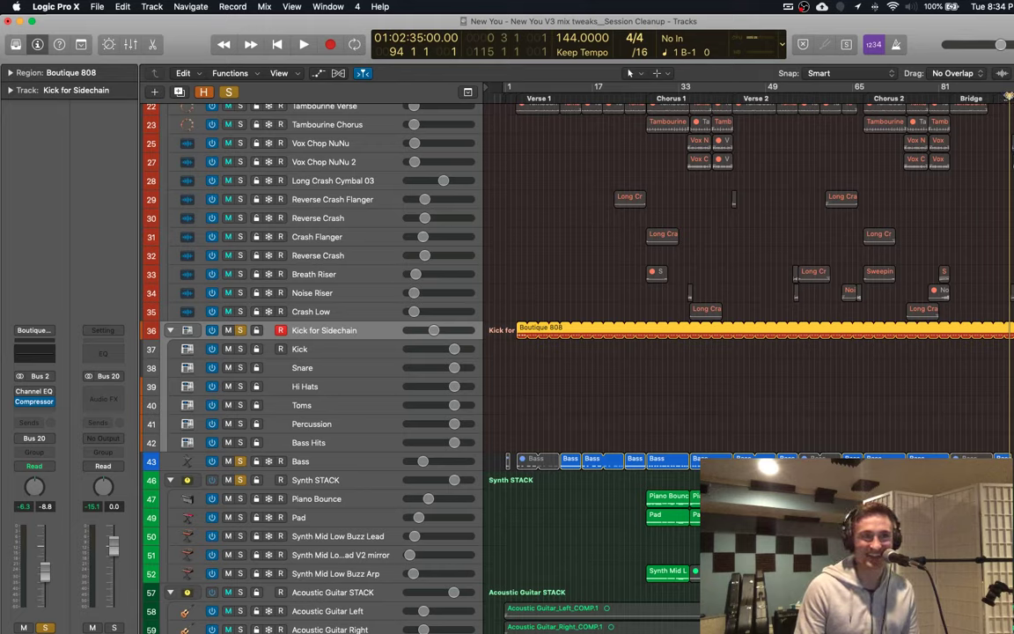
pyautogui.moveTo(1009, 96); pyautogui.dragTo(1013, 222)
pyautogui.press('.')
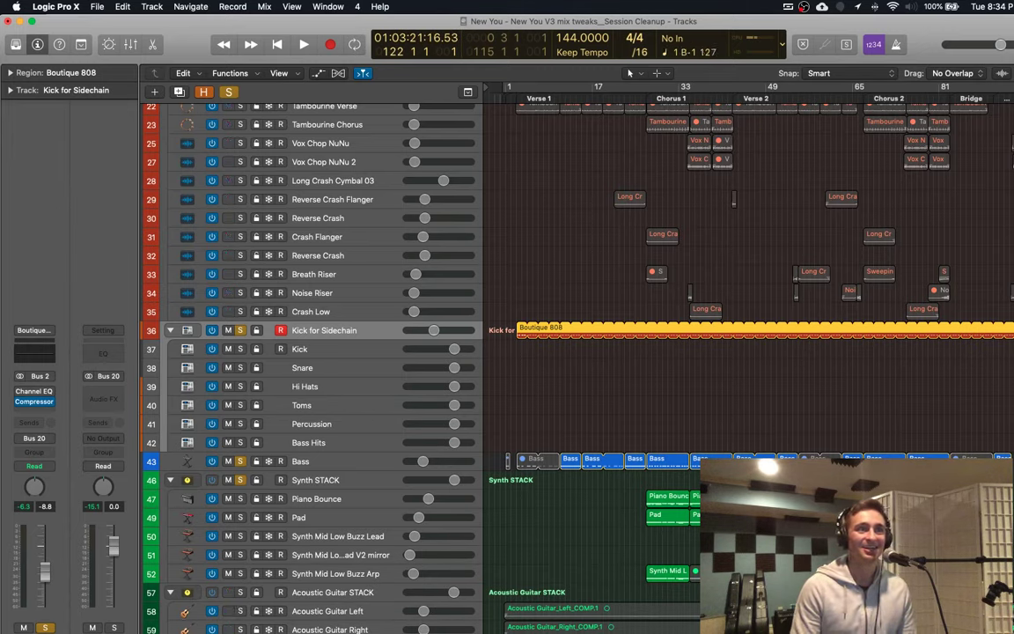
pyautogui.click(813, 122)
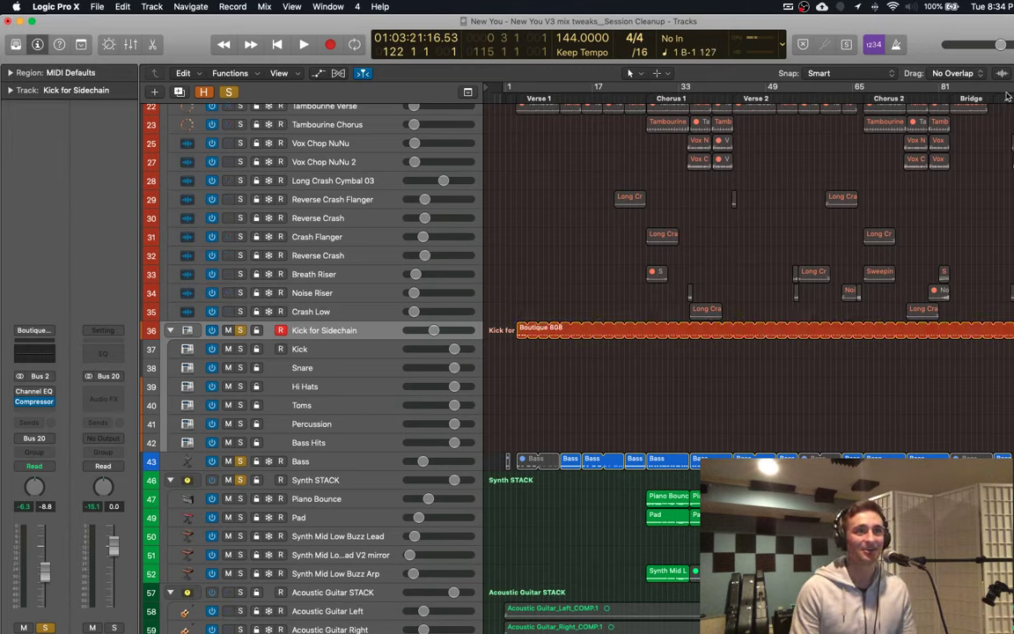
pyautogui.moveTo(956, 98); pyautogui.dragTo(979, 98)
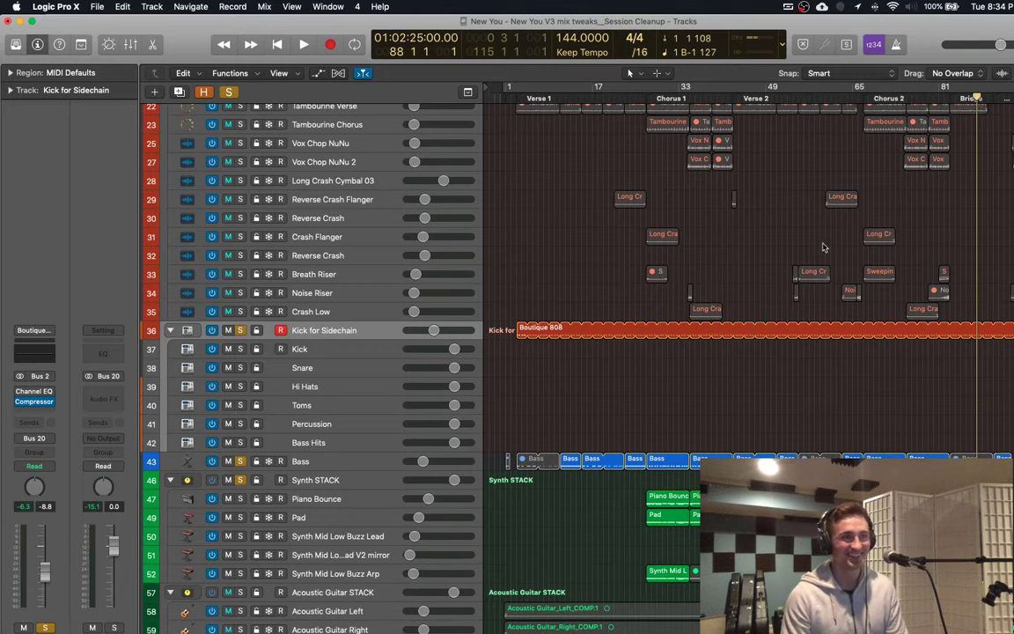
# Step: Play the soloed tracks from bar 95 and open the Synth STACK Compressor that is side-chained to Bus 20
pyautogui.scroll(-1, 507, 261)
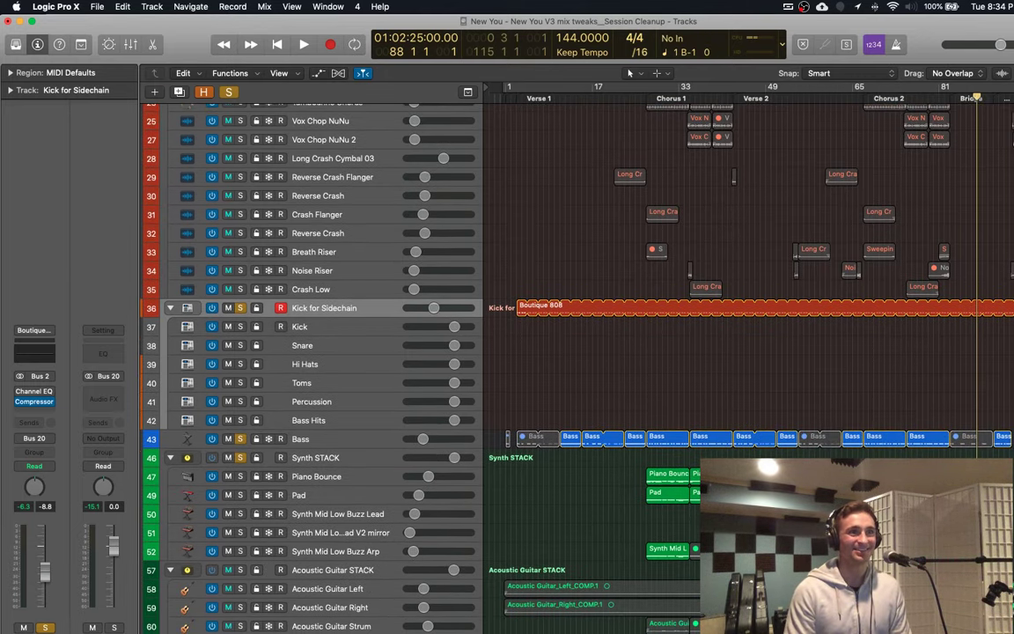
pyautogui.hotkey('shift', '.')
pyautogui.press('space')
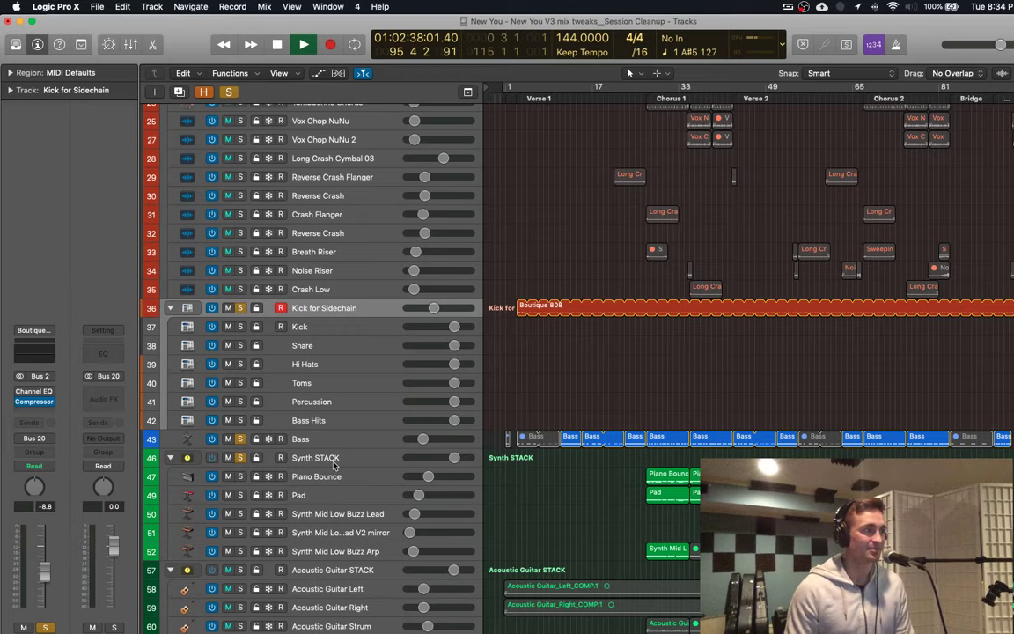
pyautogui.click(332, 459)
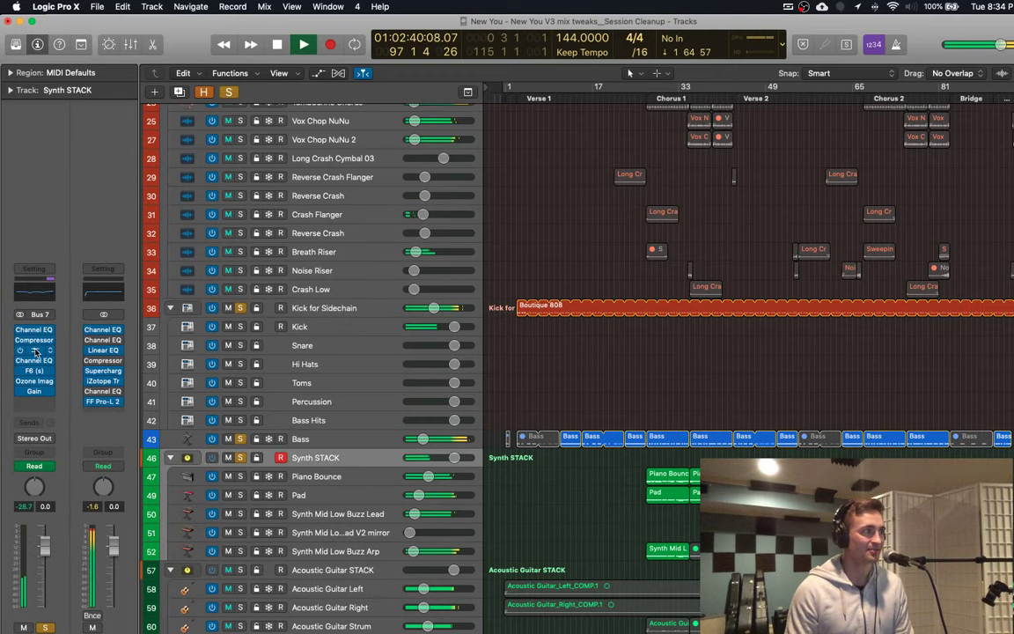
pyautogui.press('v')
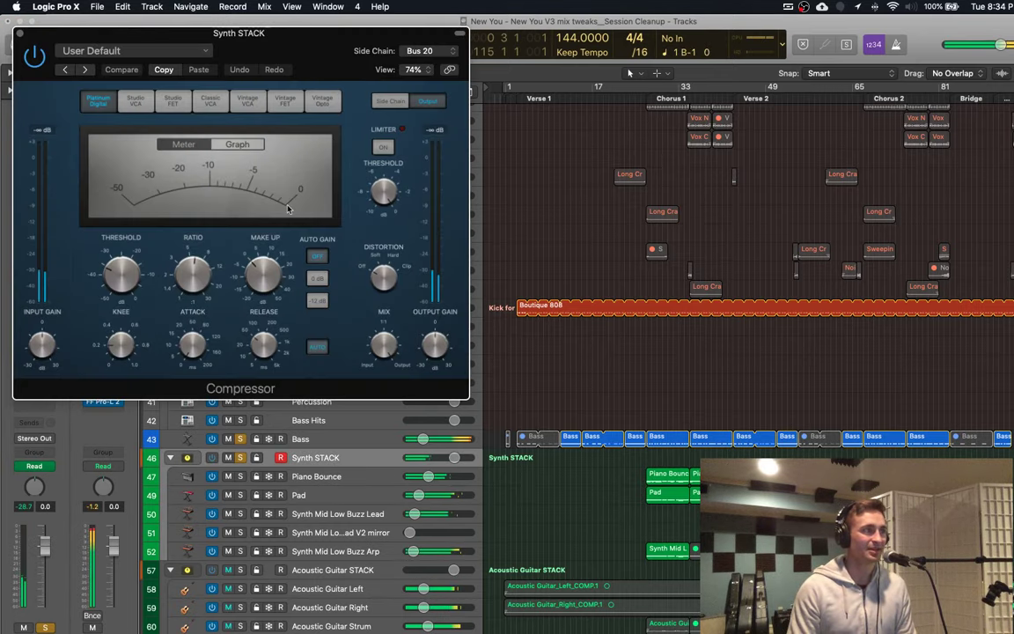
# Step: Turn off the Synth STACK Compressor's auto release and set its release to 19 ms after trying 64 ms
pyautogui.moveTo(202, 251); pyautogui.dragTo(213, 63)
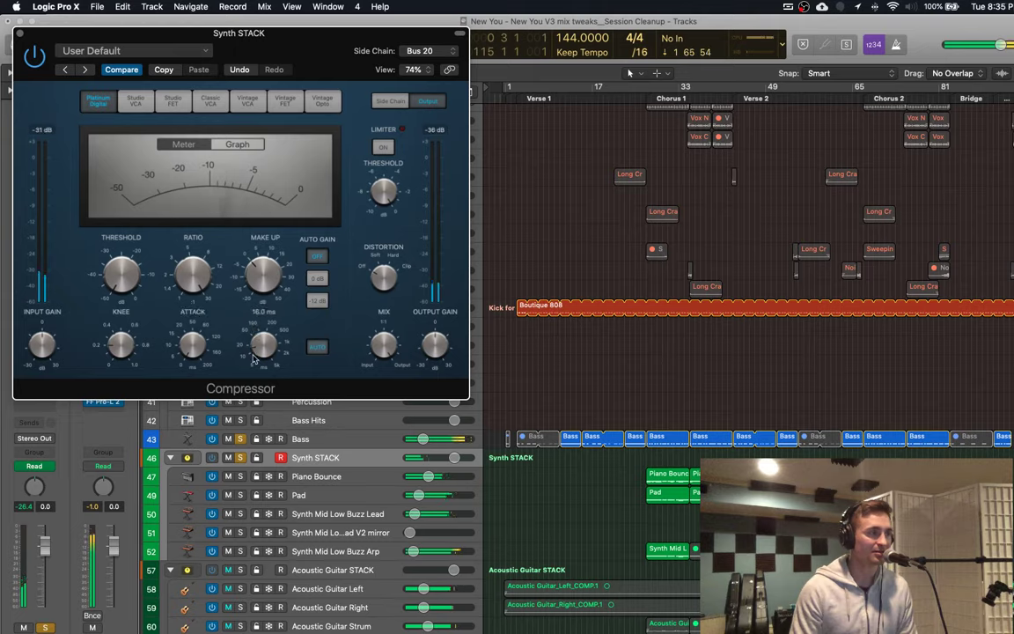
pyautogui.moveTo(255, 359); pyautogui.dragTo(261, 328)
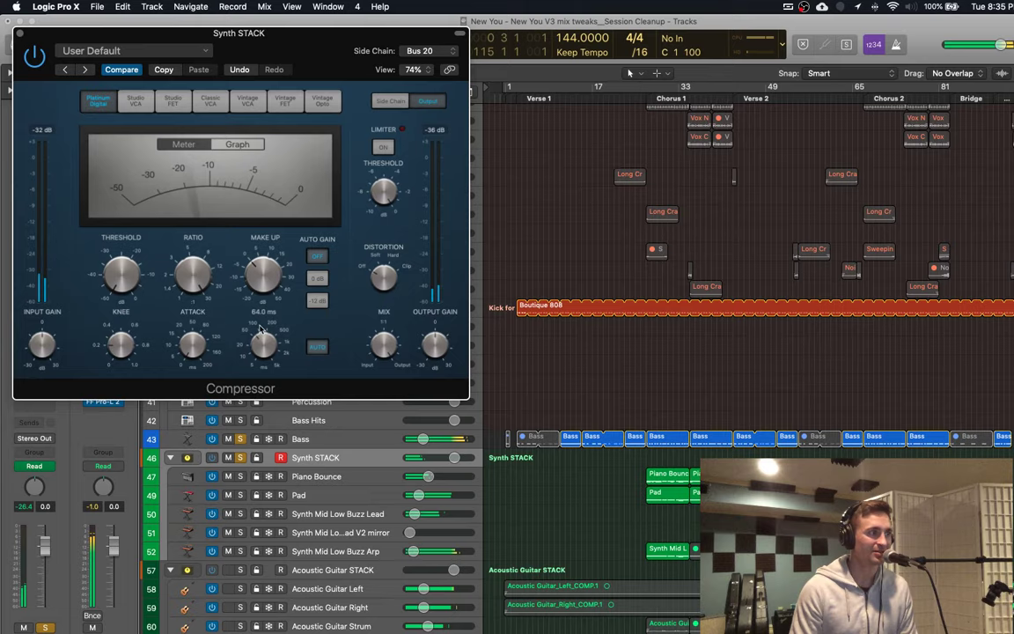
pyautogui.click(315, 346)
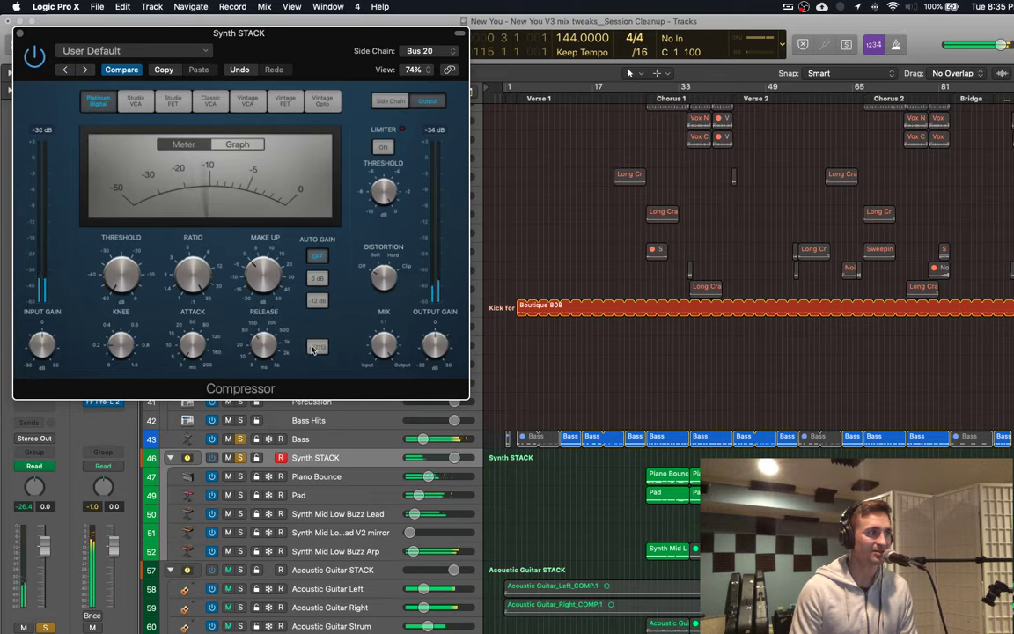
pyautogui.click(313, 349)
pyautogui.moveTo(262, 341); pyautogui.dragTo(257, 377)
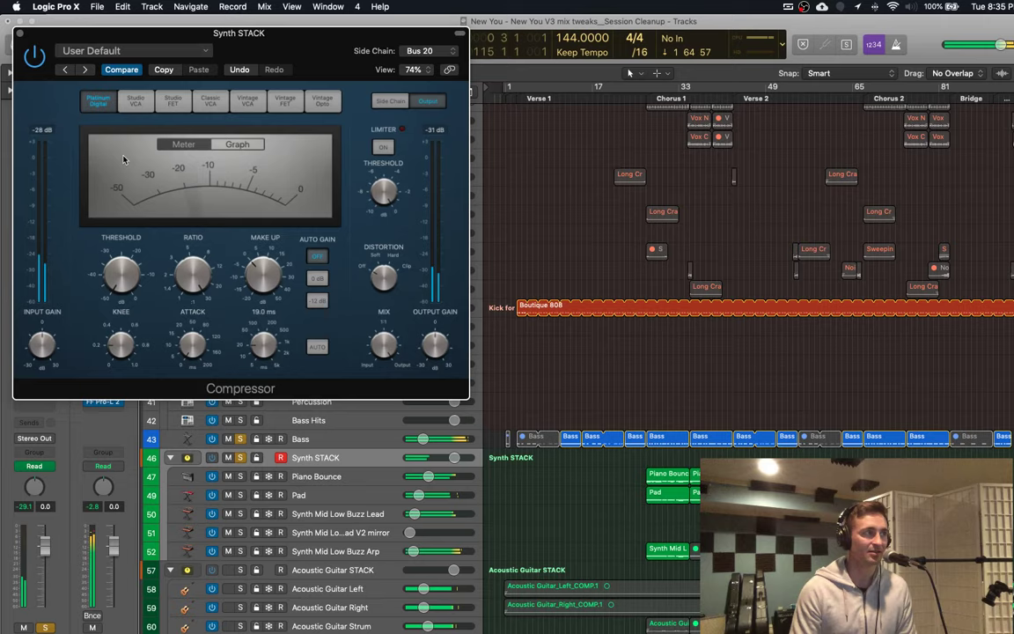
# Step: Bypass and re-enable the Synth STACK Compressor to compare the synths with and without sidechain compression
pyautogui.click(36, 55)
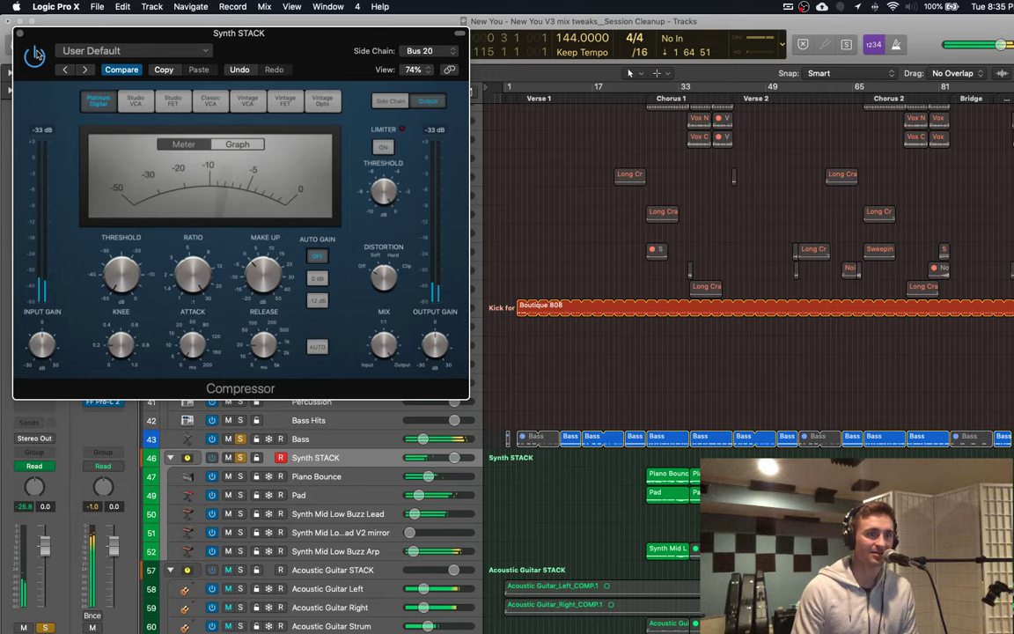
pyautogui.click(35, 55)
pyautogui.click(760, 210)
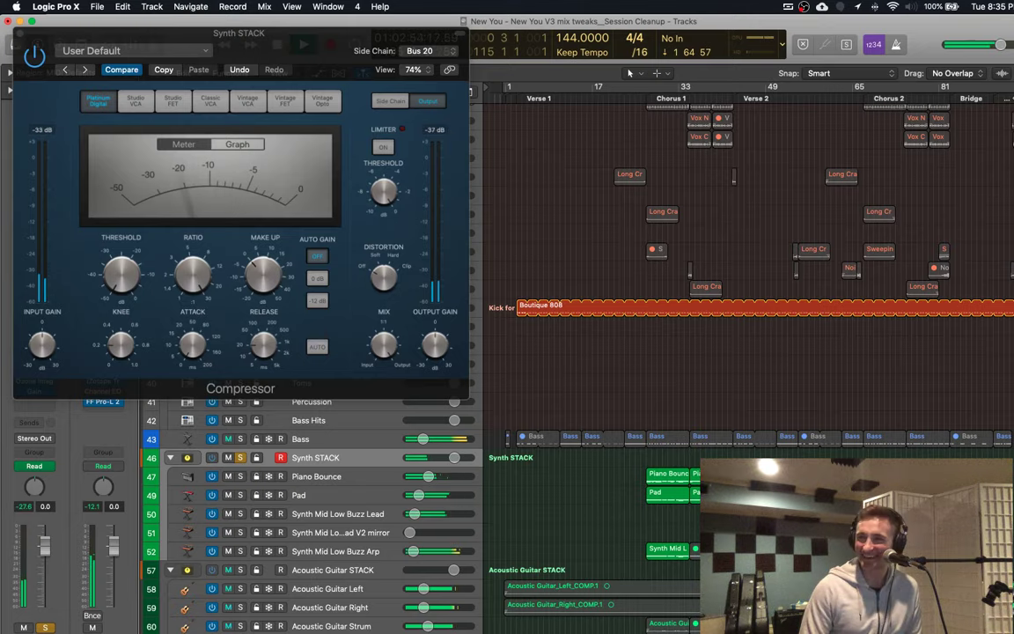
# Step: Solo the Vox Chop NuNu, Vox Chop NuNu 2, Crash Flanger and Breath Riser tracks to hear them during playback
pyautogui.scroll(3, 748, 352)
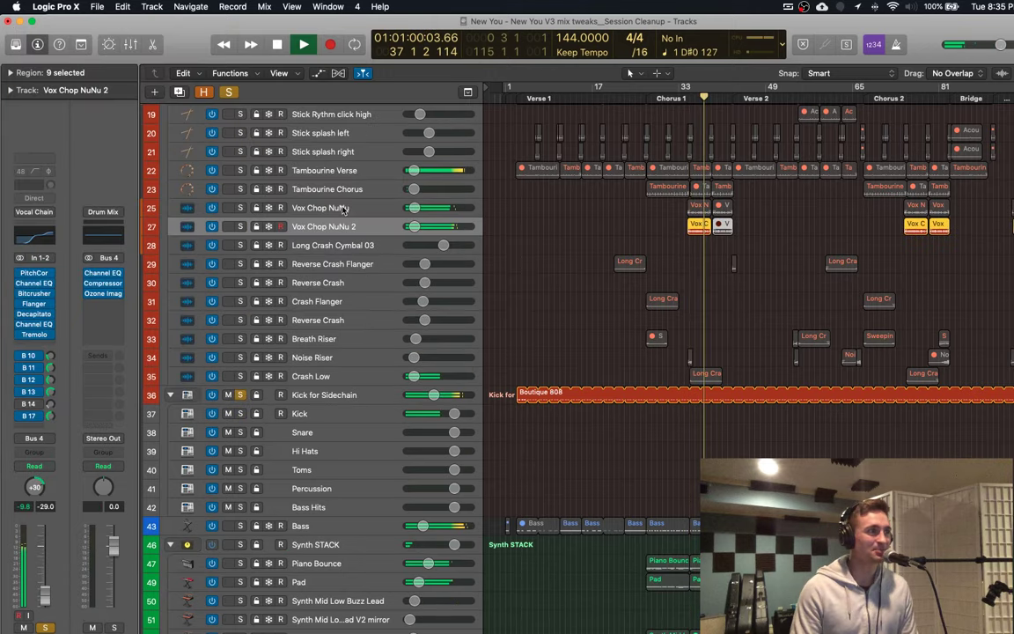
pyautogui.keyDown('shift'); pyautogui.click(343, 208); pyautogui.keyUp('shift')
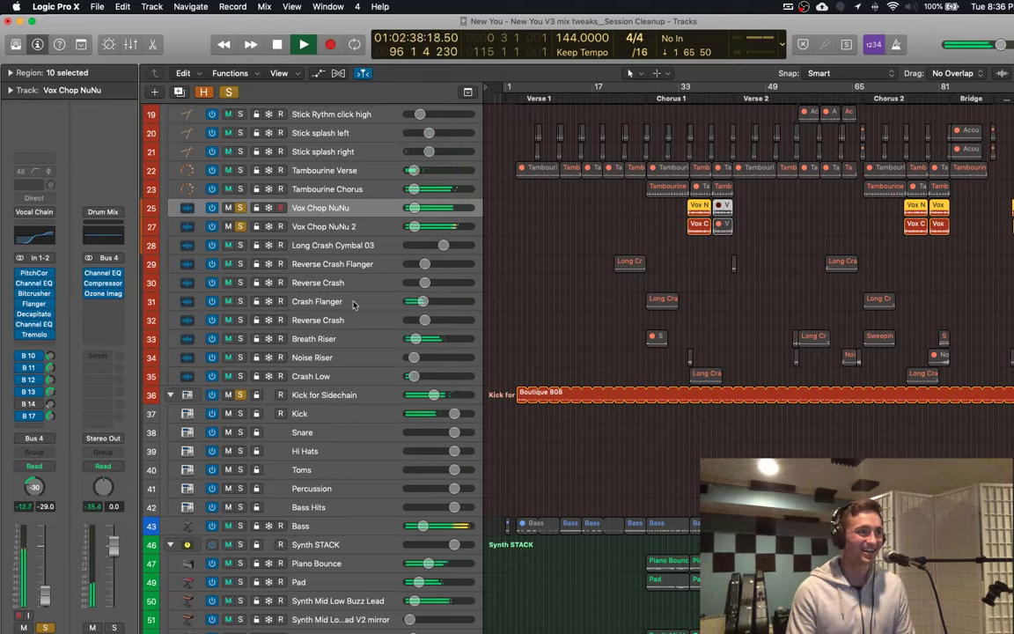
pyautogui.click(322, 302)
pyautogui.click(324, 338)
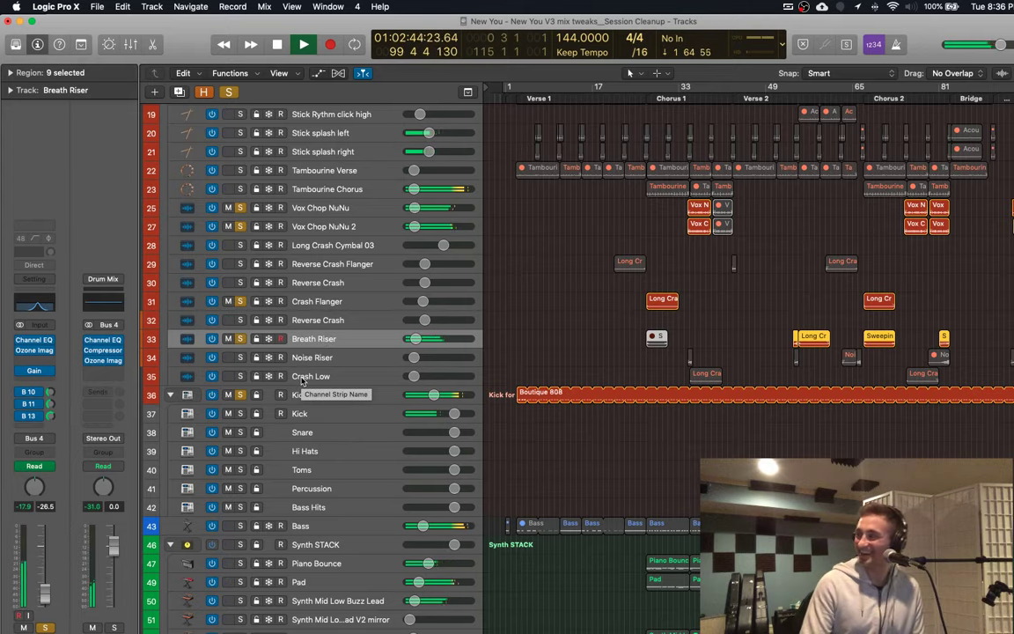
# Step: Inspect the soloed tracks' regions around Chorus 3, return to the full arrangement, deselect the regions and stop playback
pyautogui.hscroll(5, 778, 205)
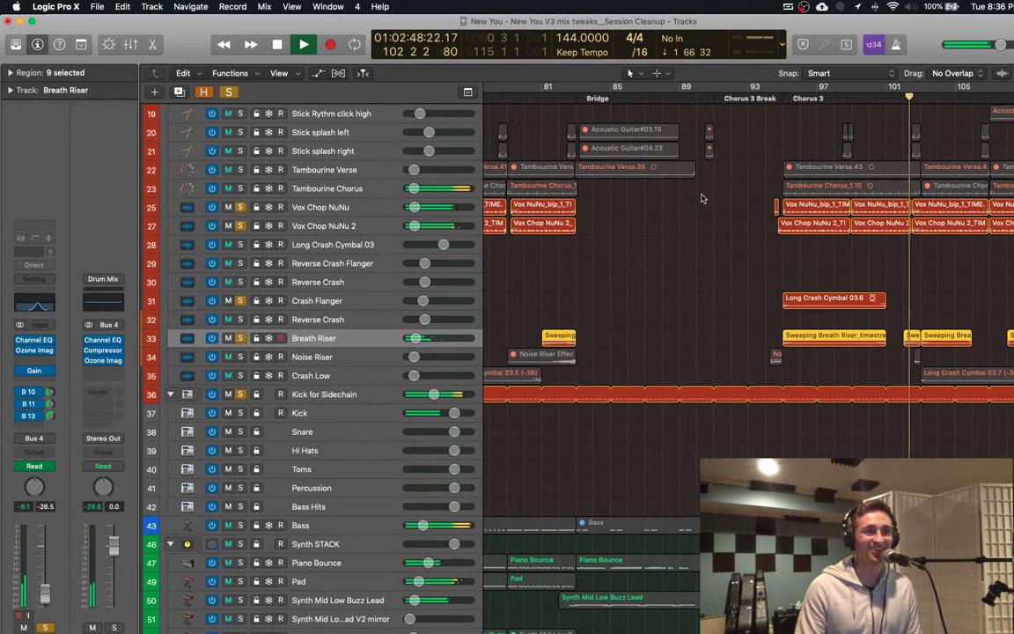
pyautogui.hscroll(-1, 703, 198)
pyautogui.press('super+Left')
pyautogui.press('super+Left')
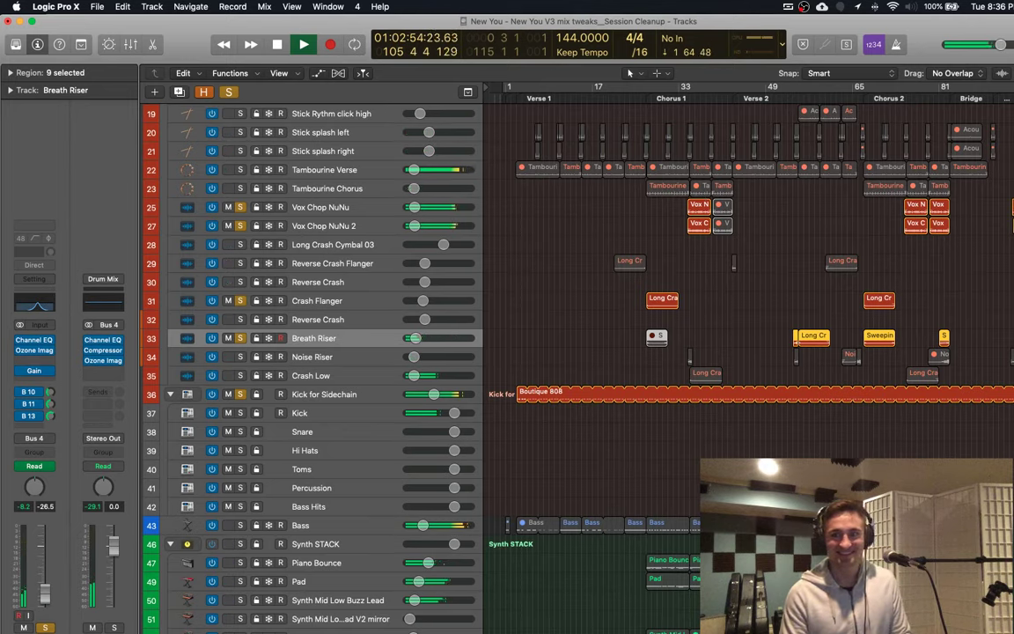
pyautogui.click(779, 228)
pyautogui.press('space')
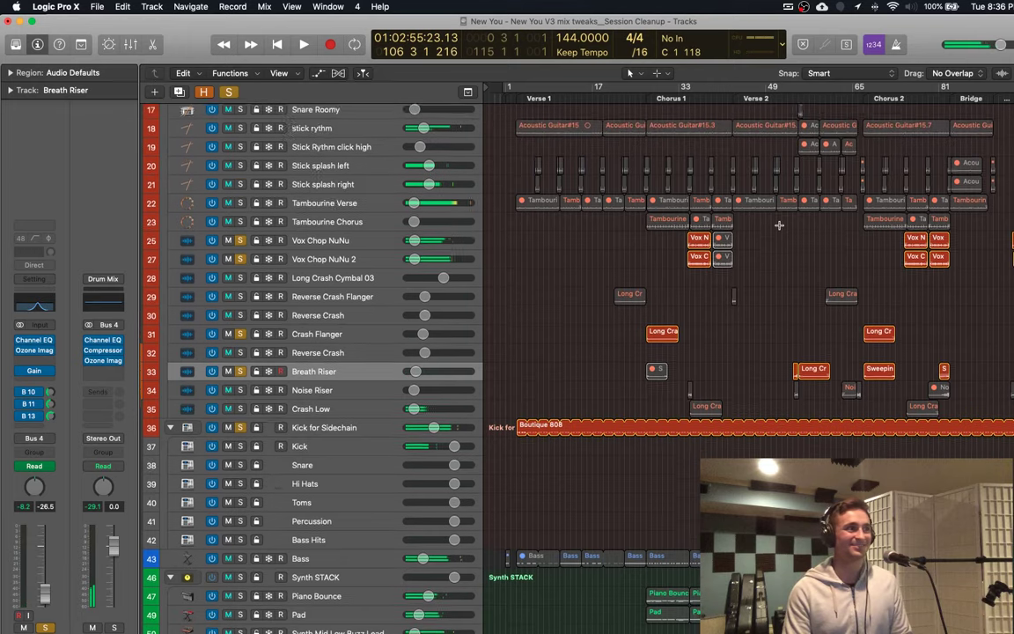
# Step: Add the Stick Rythm click high and stick rythm tracks to the solos and resume playback from bar 106
pyautogui.scroll(5, 779, 228)
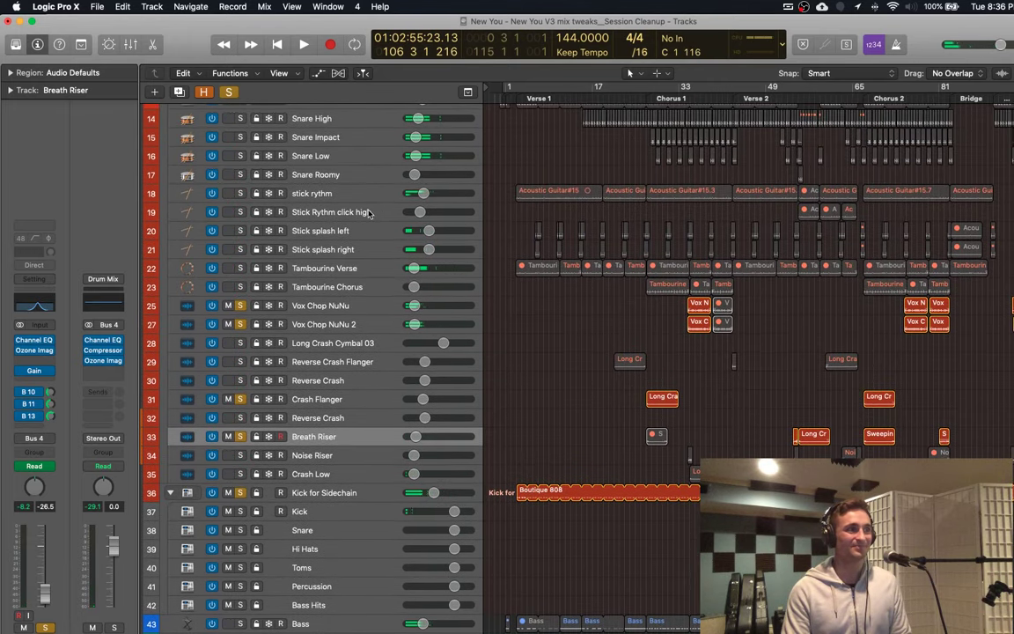
pyautogui.click(361, 212)
pyautogui.press('space')
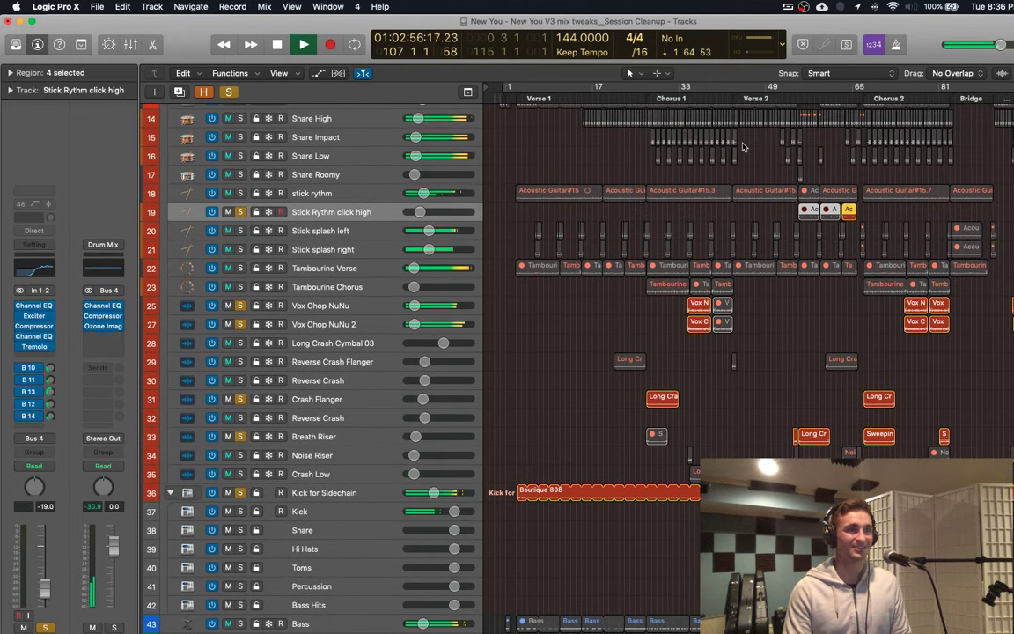
pyautogui.click(324, 198)
pyautogui.press('s')
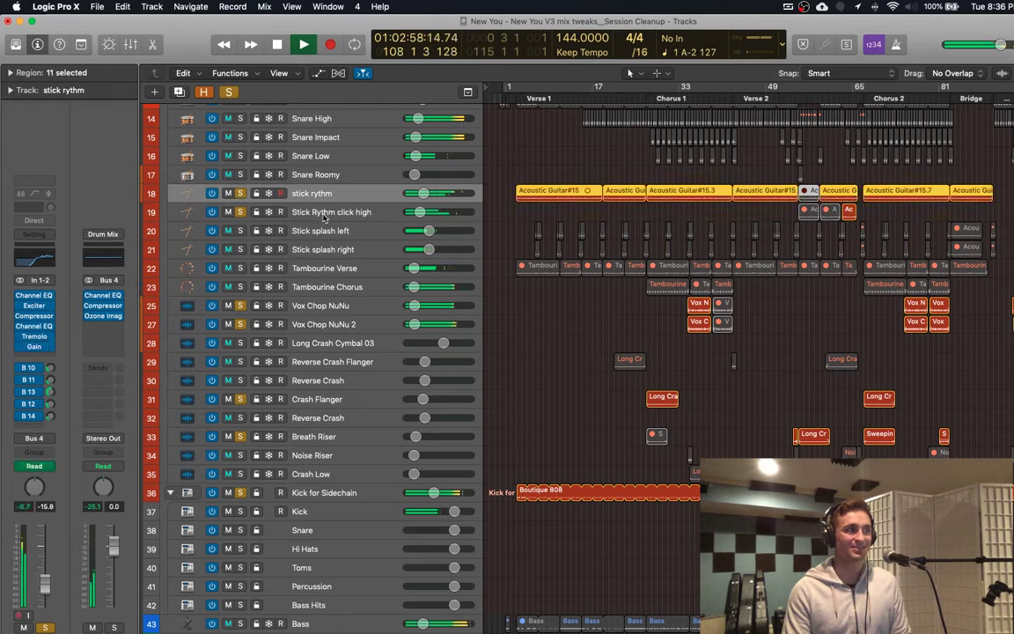
# Step: Clear the existing solos, solo only the Stick Rythm click high track and restart playback
pyautogui.click(318, 211)
pyautogui.click(228, 92)
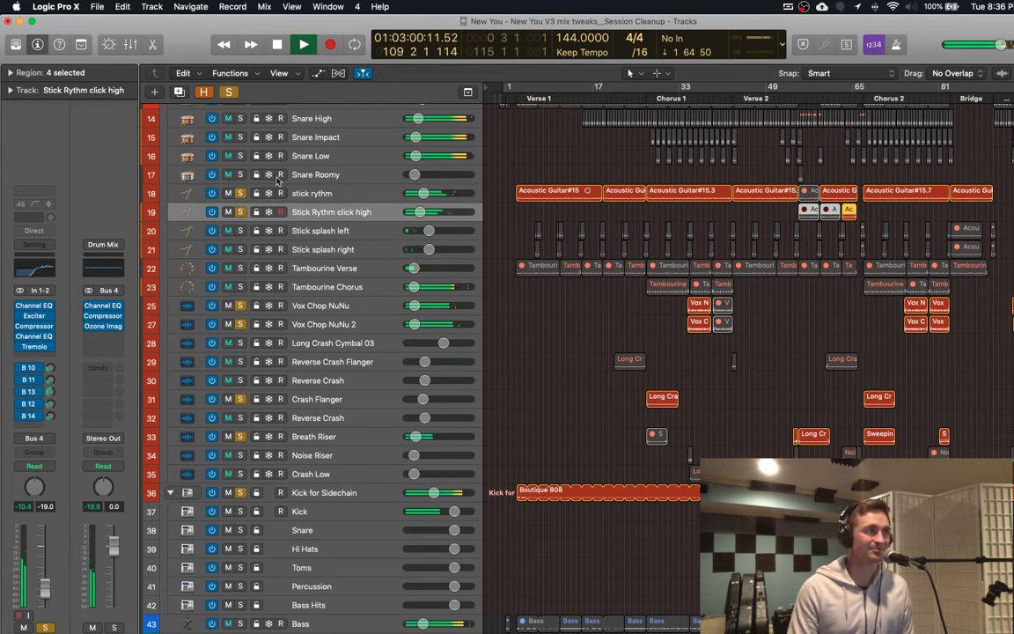
pyautogui.click(240, 212)
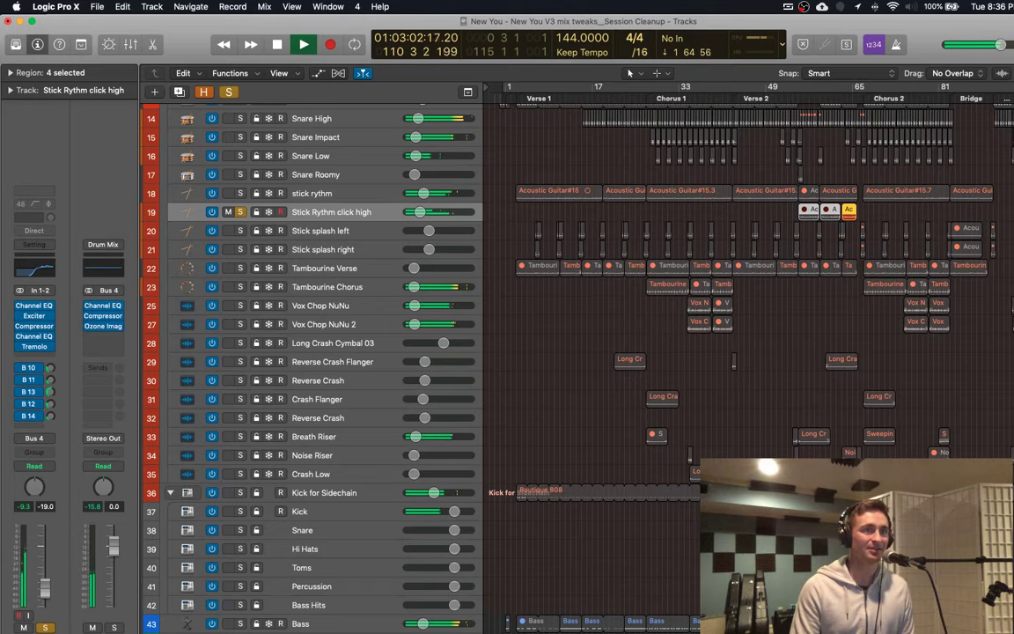
pyautogui.press('space')
pyautogui.press('space')
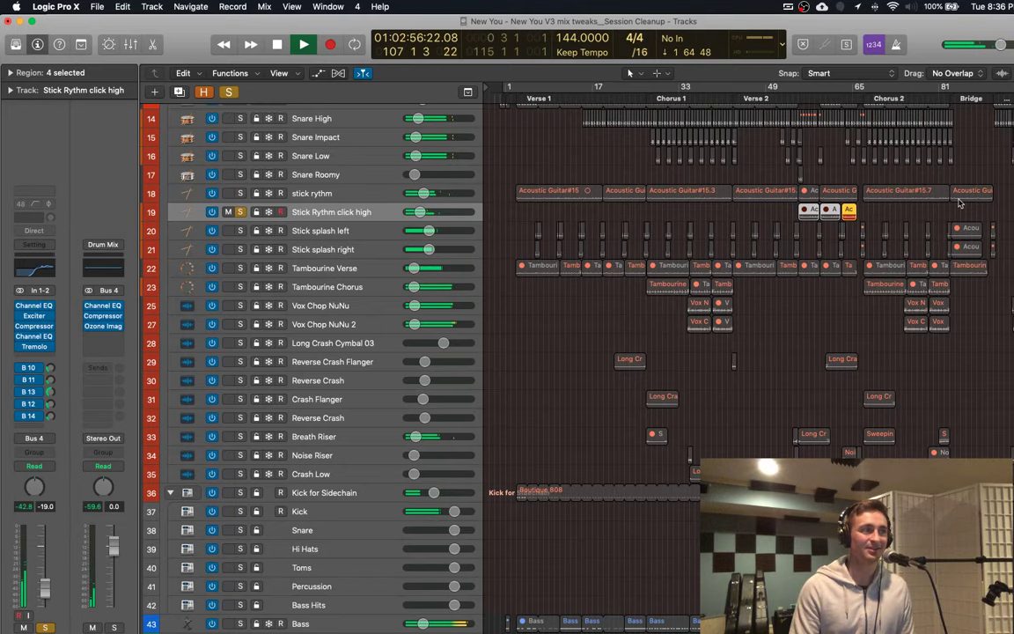
# Step: Enlarge the track rows and compare the channel settings of stick rythm with those of Stick Rythm click high during playback
pyautogui.scroll(6, 959, 204)
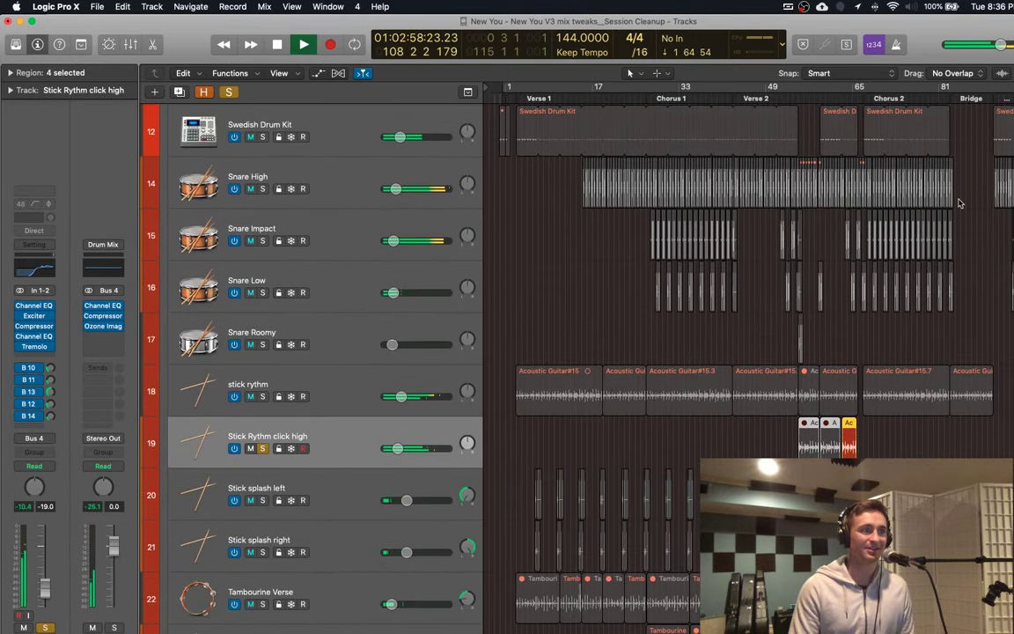
pyautogui.scroll(-2, 960, 204)
pyautogui.click(271, 324)
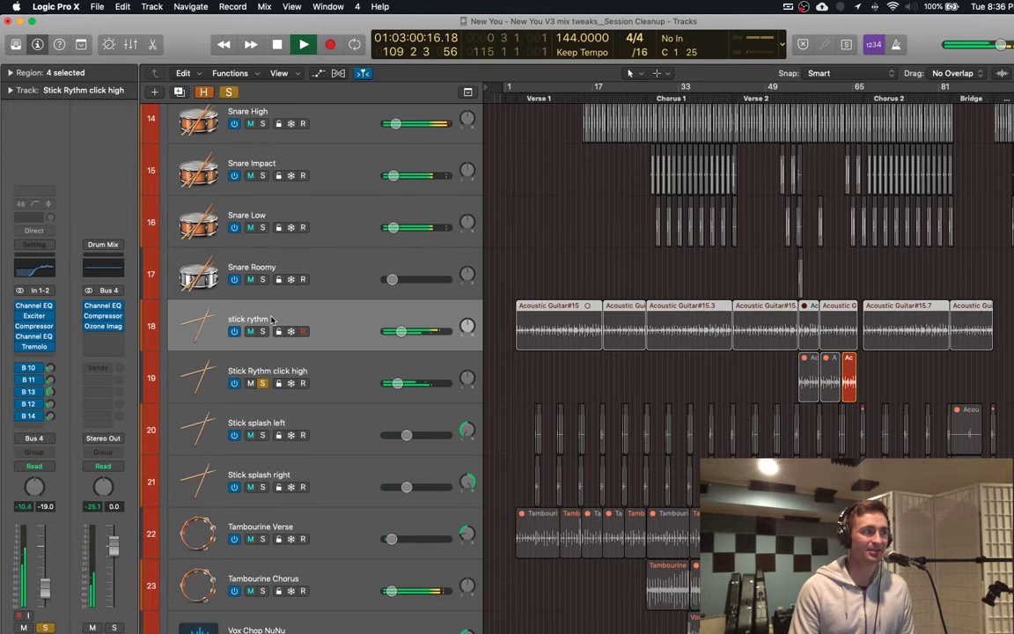
pyautogui.hotkey('ctrl', 'm')
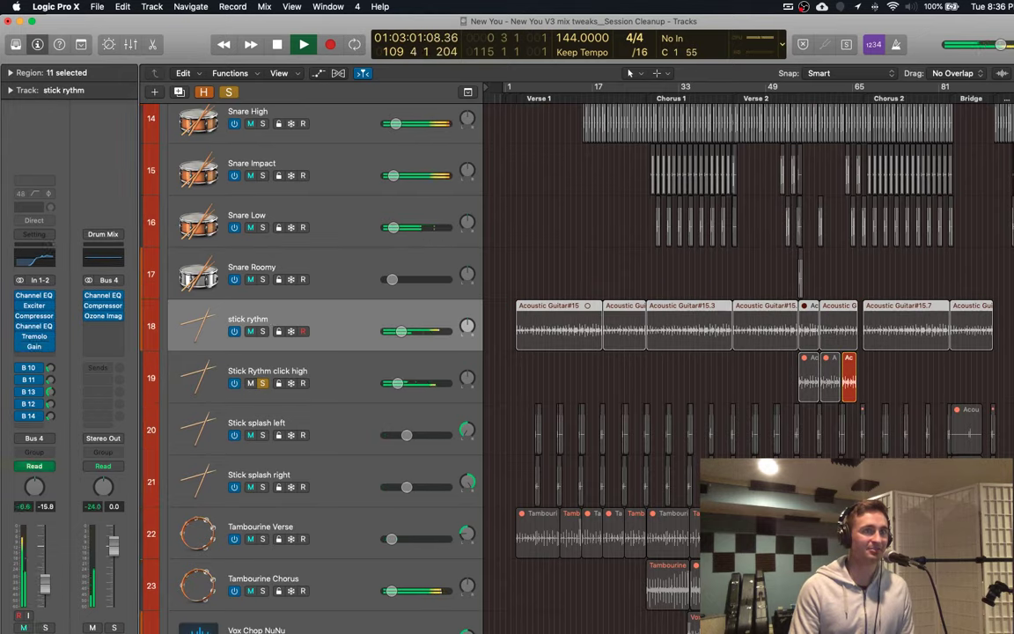
pyautogui.click(362, 361)
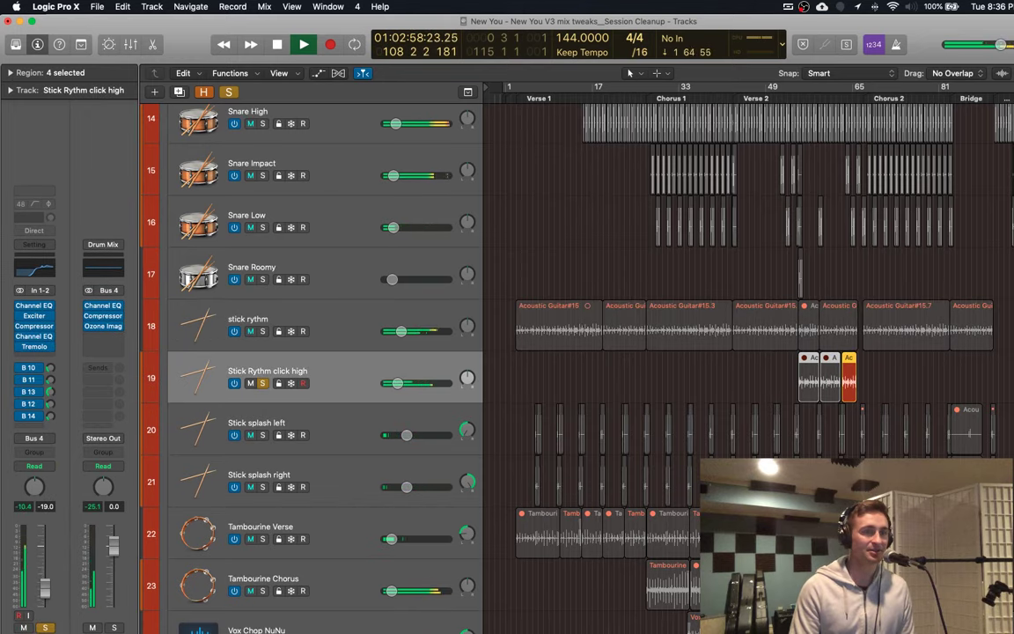
# Step: Select the Acoustic Guitar#15.23 region on Stick Rythm click high, show its region parameters to examine Transpose, and stop playback
pyautogui.click(1003, 361)
pyautogui.click(1011, 362)
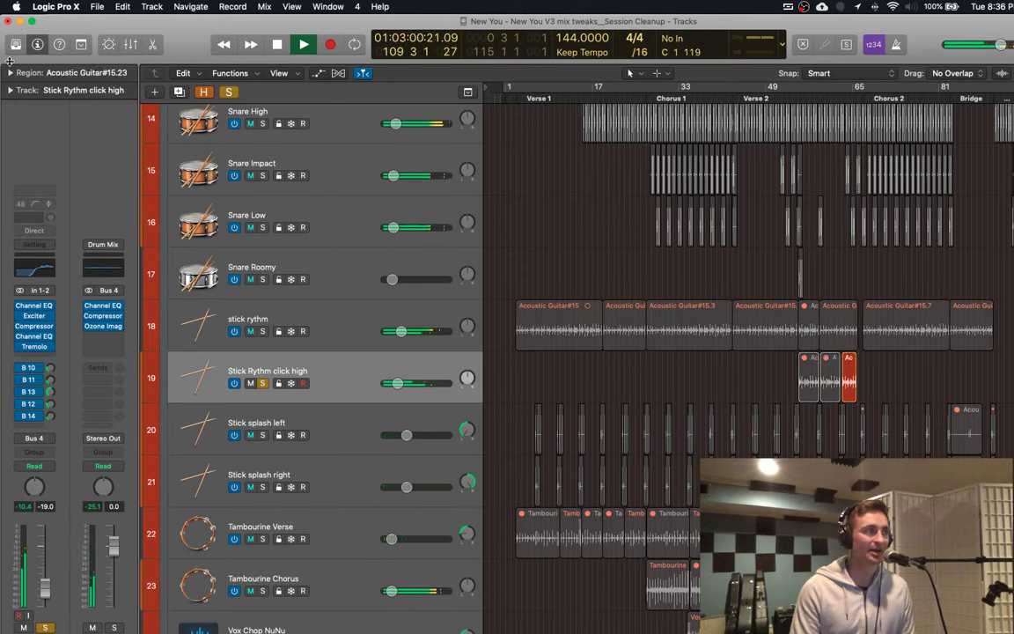
pyautogui.click(10, 72)
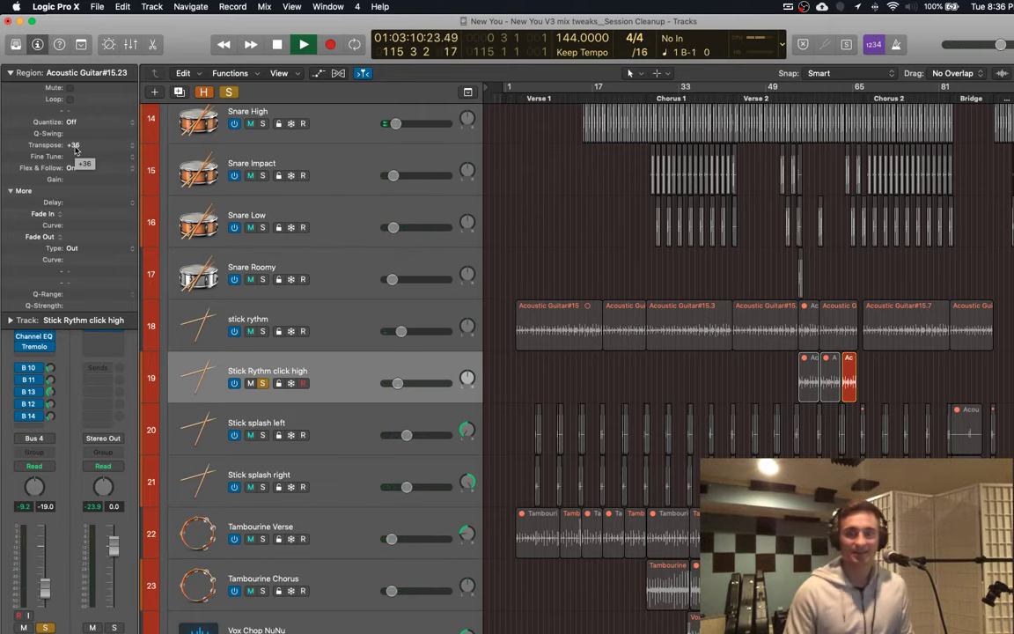
pyautogui.press('space')
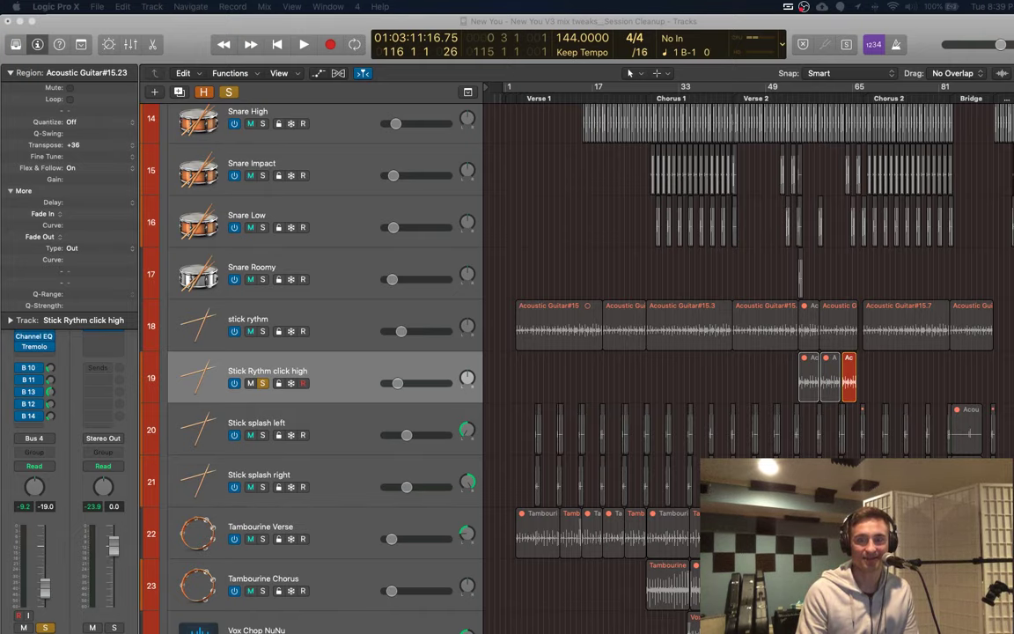
# Step: Switch to Chrome, reposition the window showing the YBKRN - Spring Burst video and select the page's web address
pyautogui.moveTo(736, 171); pyautogui.dragTo(583, 33)
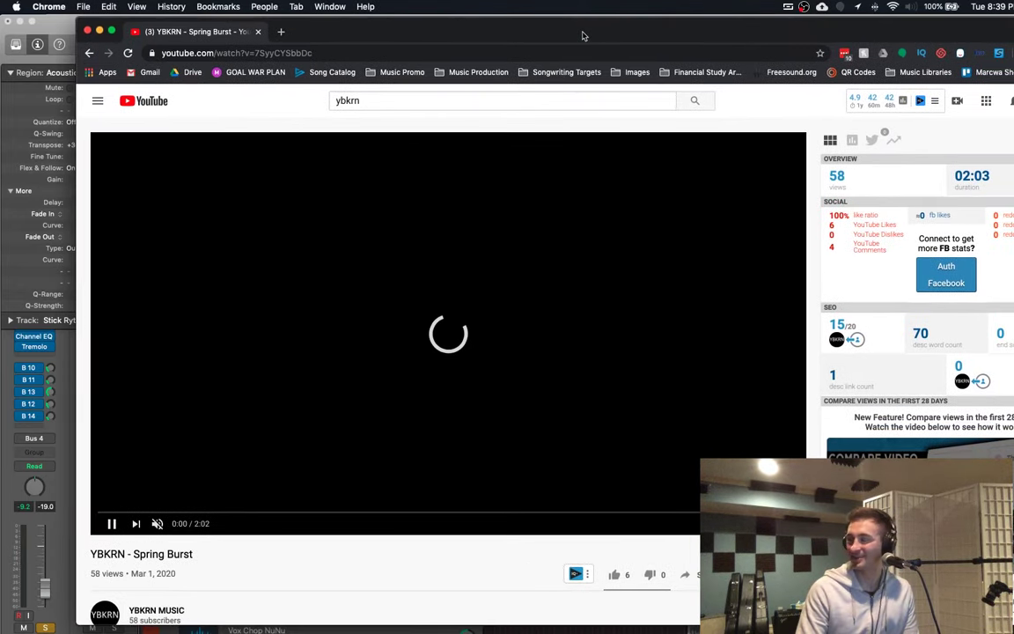
pyautogui.click(510, 52)
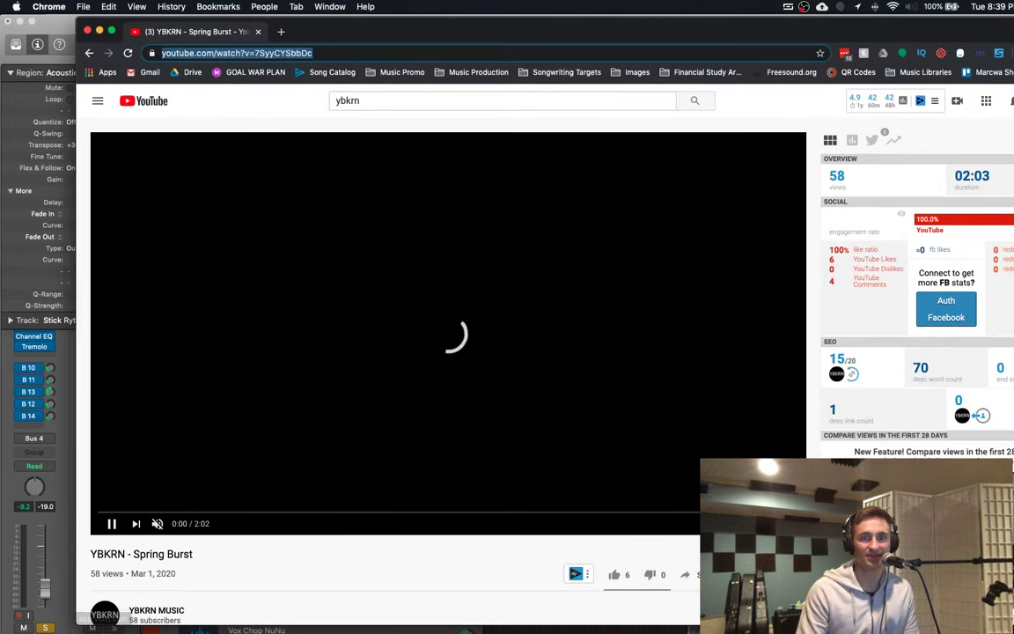
pyautogui.press('super+Tab')
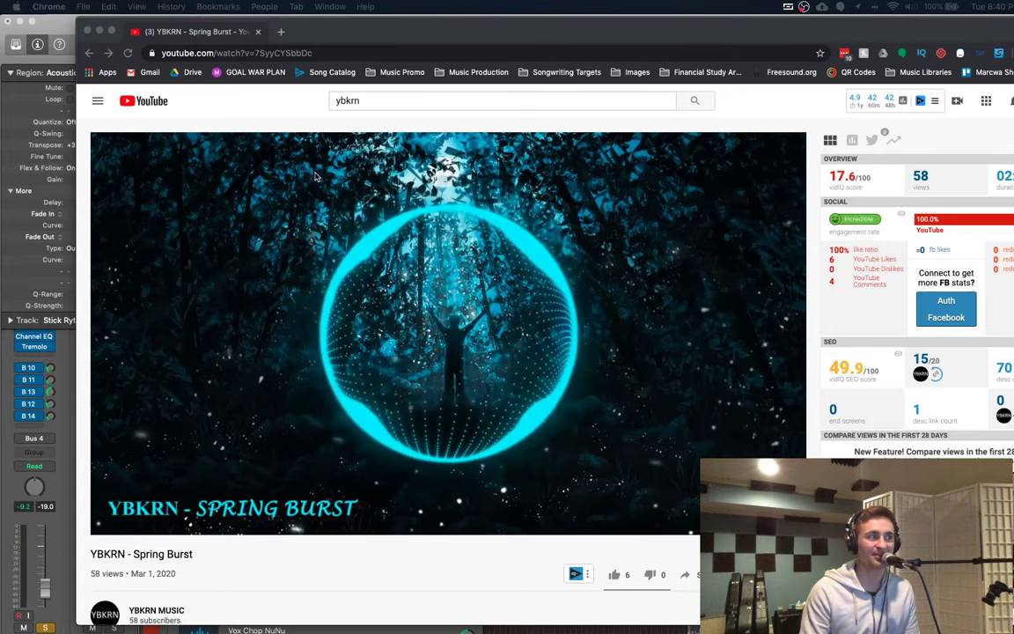
# Step: Close the Spring Burst and New You video windows and switch back to the Logic Pro X Tracks window
pyautogui.click(220, 211)
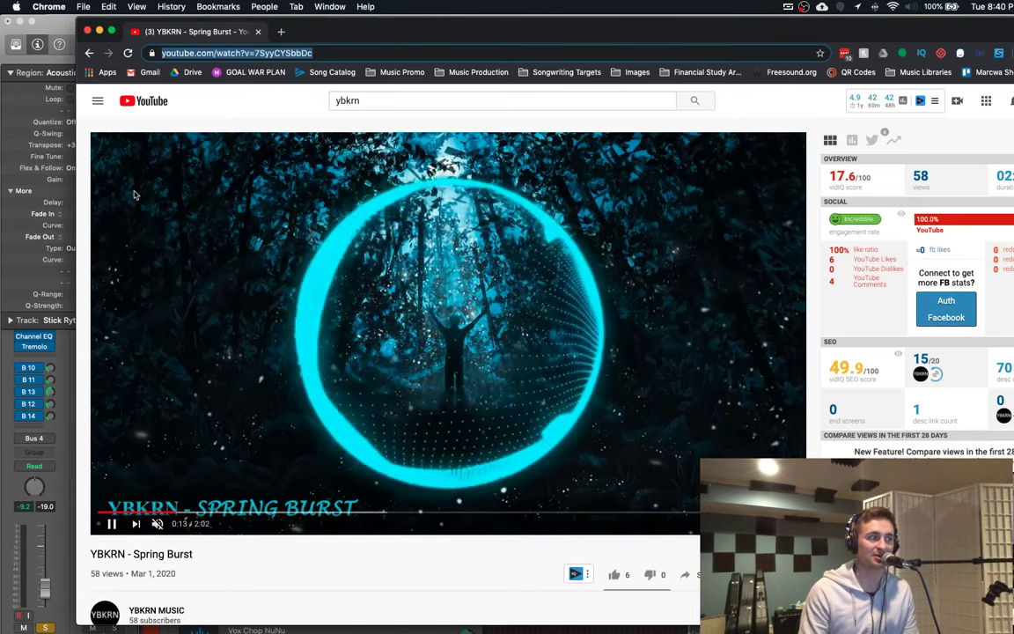
pyautogui.click(87, 31)
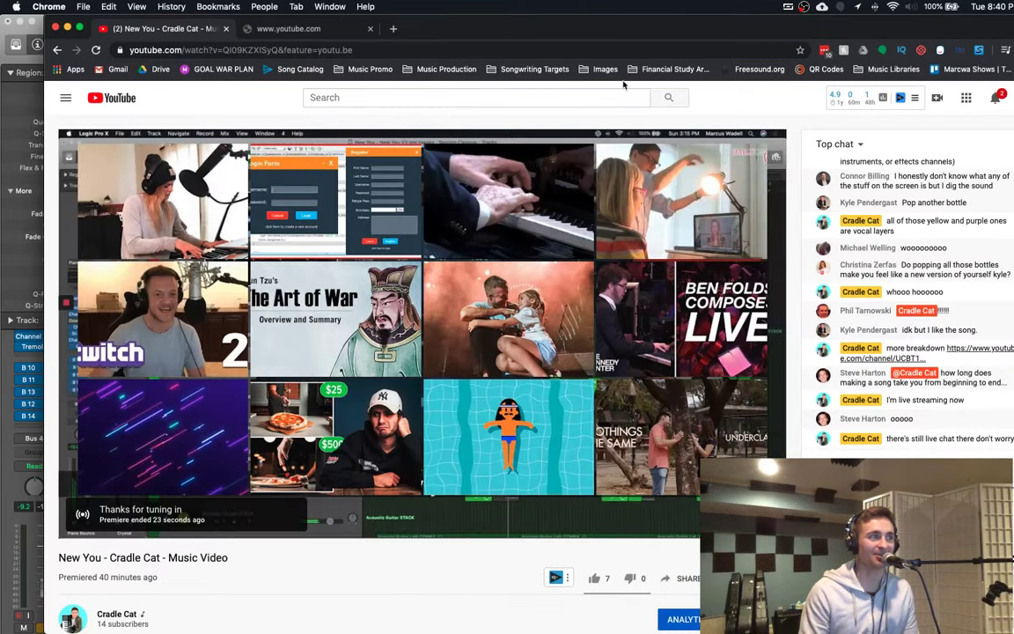
pyautogui.click(67, 31)
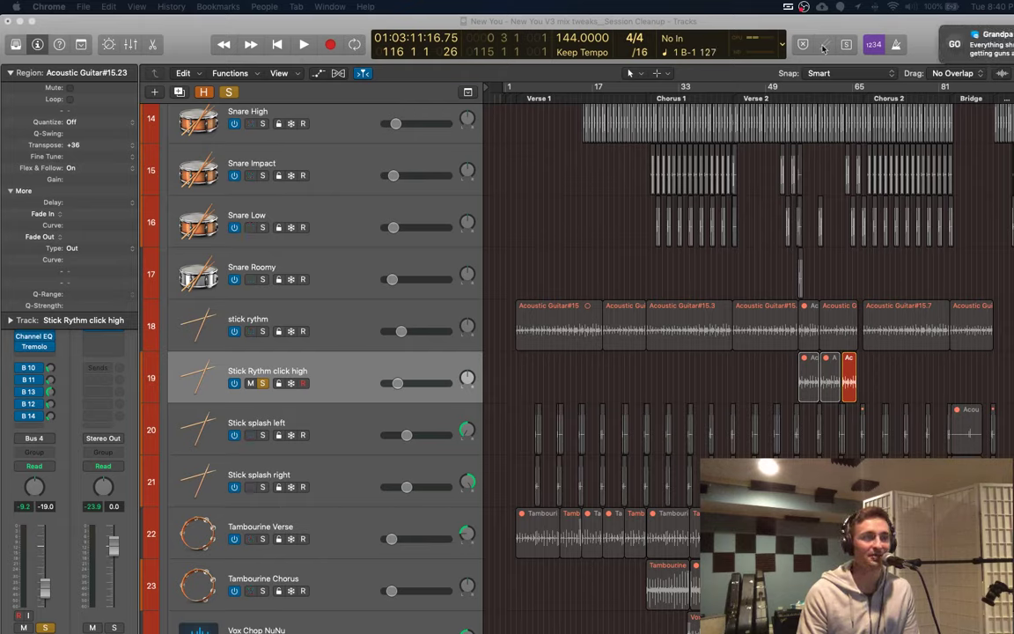
pyautogui.click(475, 23)
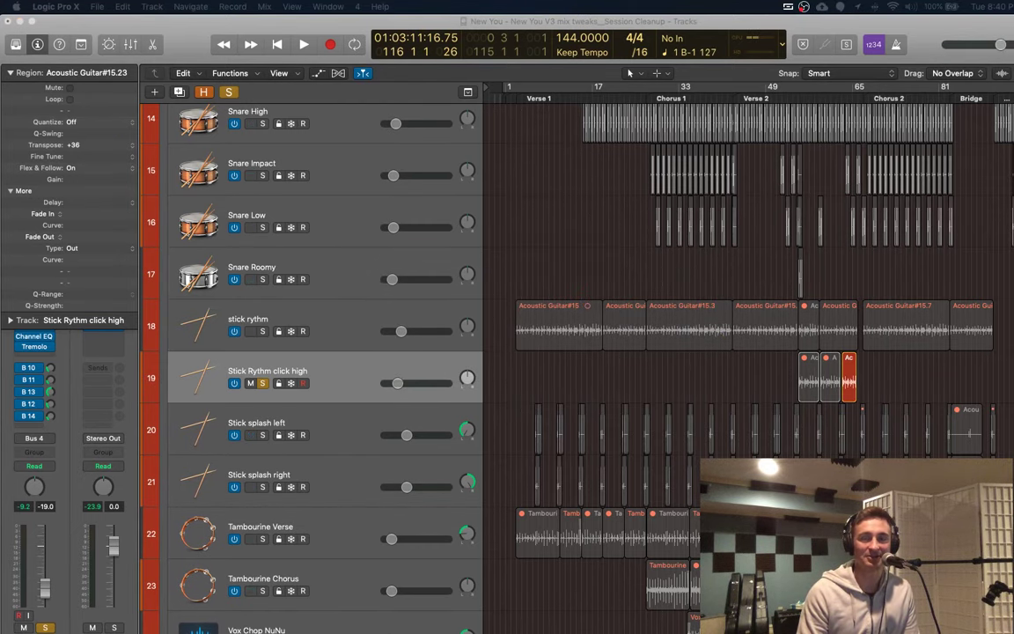
pyautogui.hotkey('ctrl', 'Up')
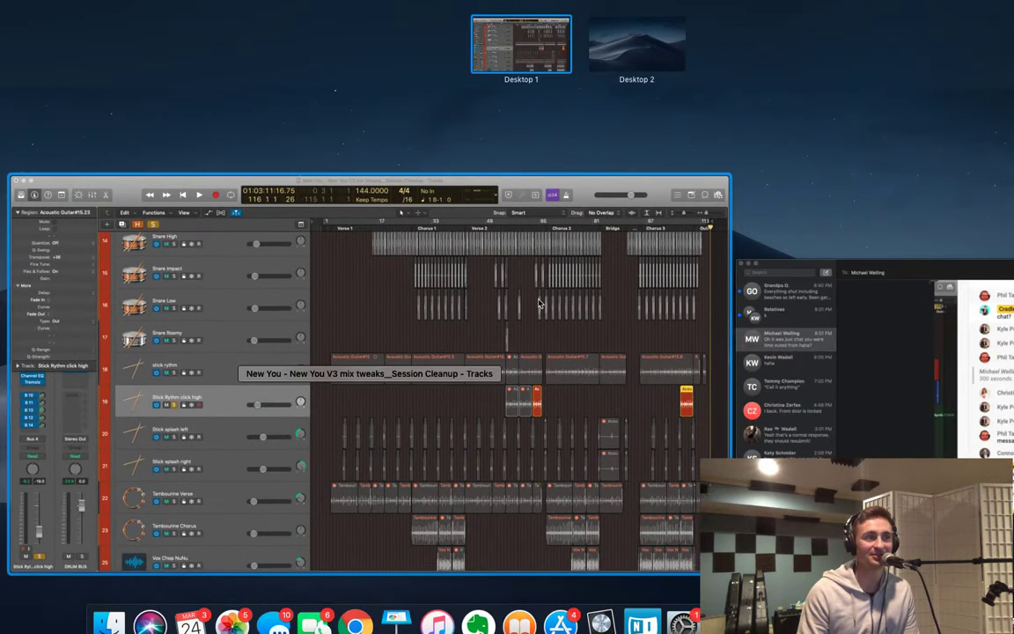
pyautogui.click(539, 298)
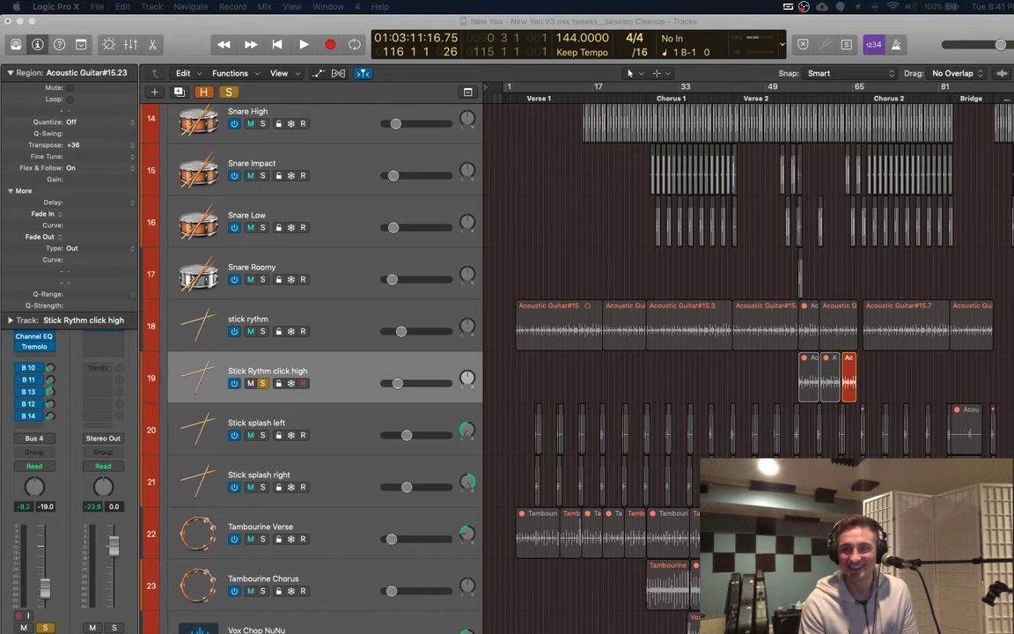
# Step: Reduce the track row height, show the DRUM BUS tracks and return the playhead to bar 1
pyautogui.scroll(10, 757, 236)
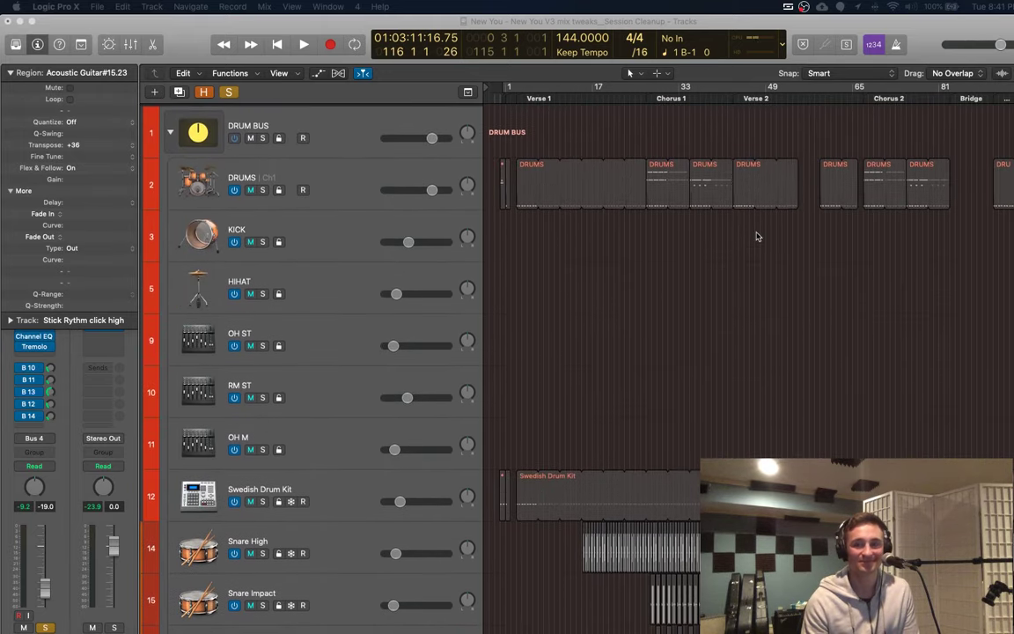
pyautogui.scroll(-2, 757, 236)
pyautogui.scroll(-3, 757, 236)
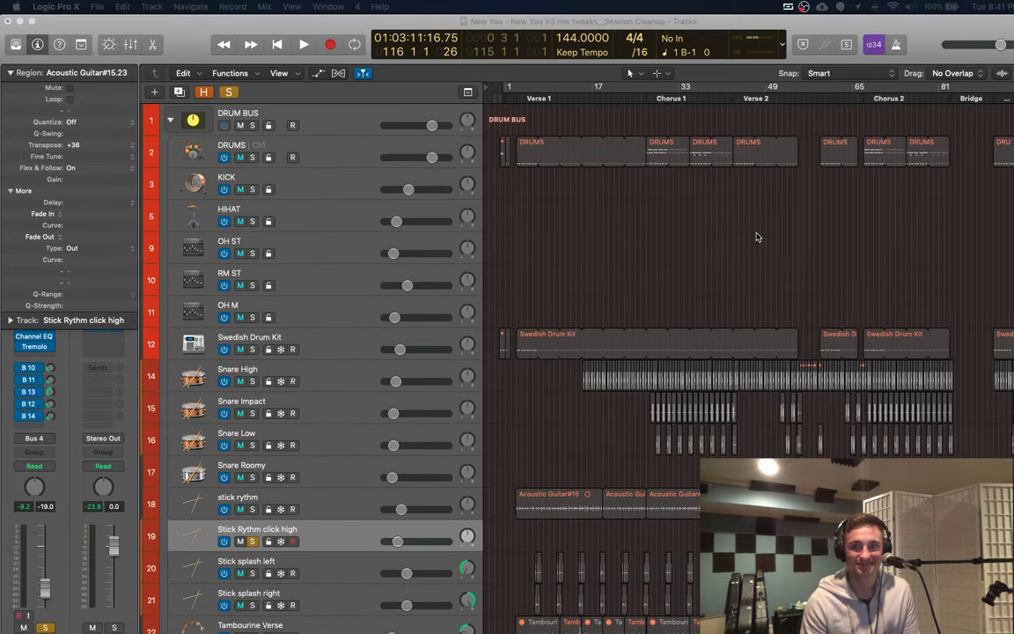
pyautogui.scroll(-8, 758, 236)
pyautogui.scroll(7, 756, 236)
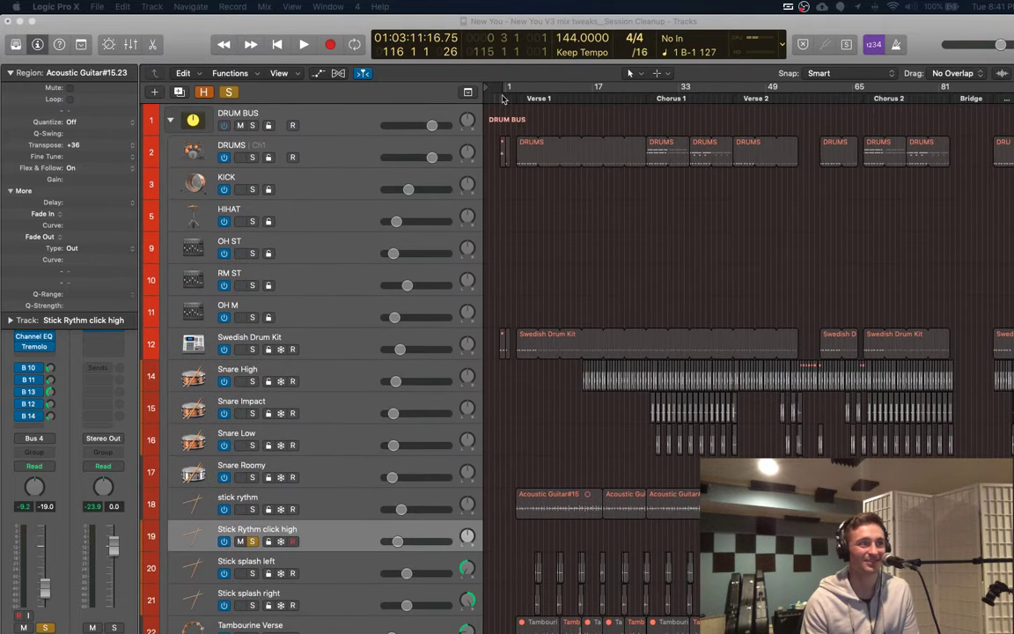
pyautogui.press('Return')
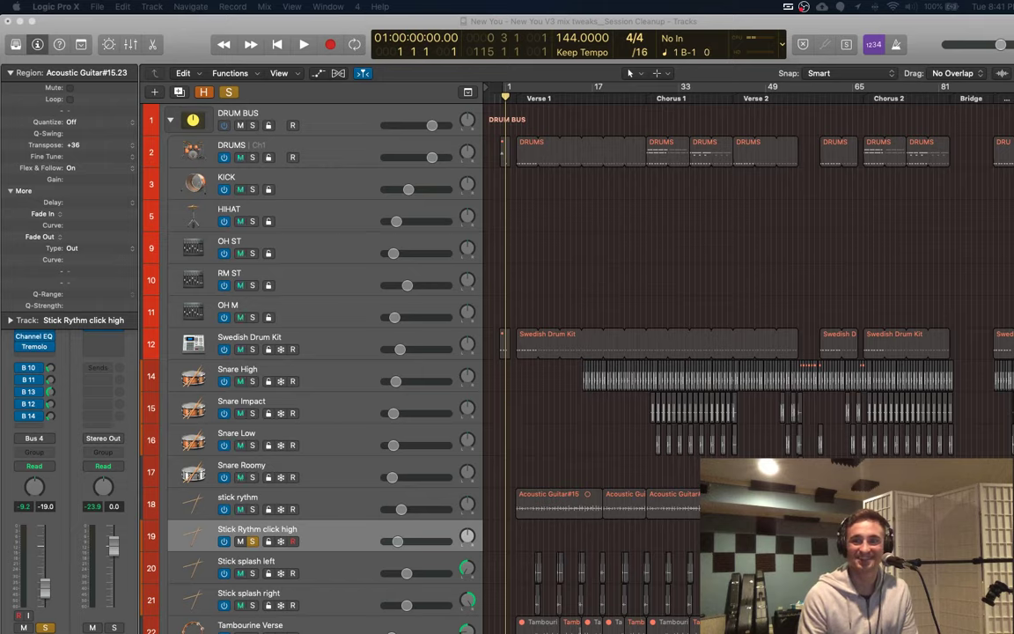
# Step: Shrink the track rows until the session from DRUM BUS down to the vocal stacks fits in one overview
pyautogui.click(824, 262)
pyautogui.scroll(-10, 748, 260)
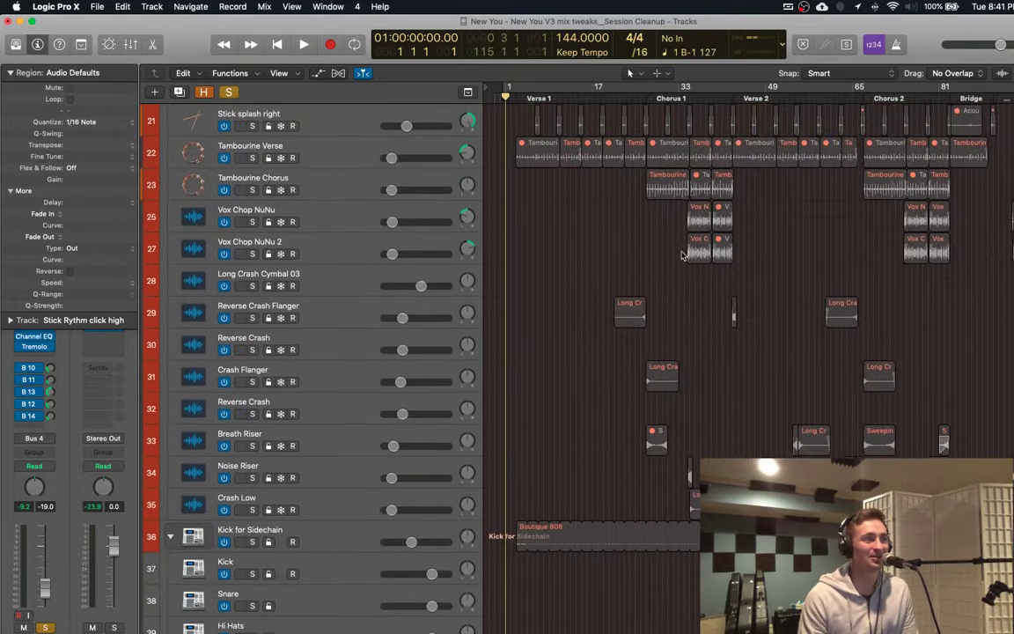
pyautogui.scroll(10, 682, 255)
pyautogui.scroll(-5, 681, 255)
pyautogui.scroll(10, 681, 256)
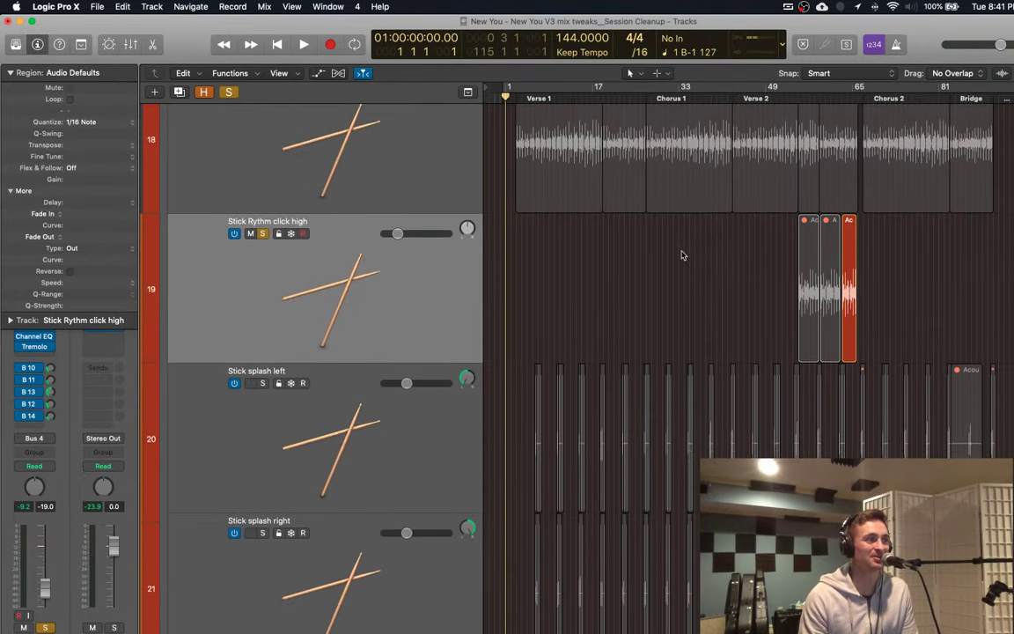
pyautogui.scroll(-5, 682, 256)
pyautogui.scroll(-5, 681, 255)
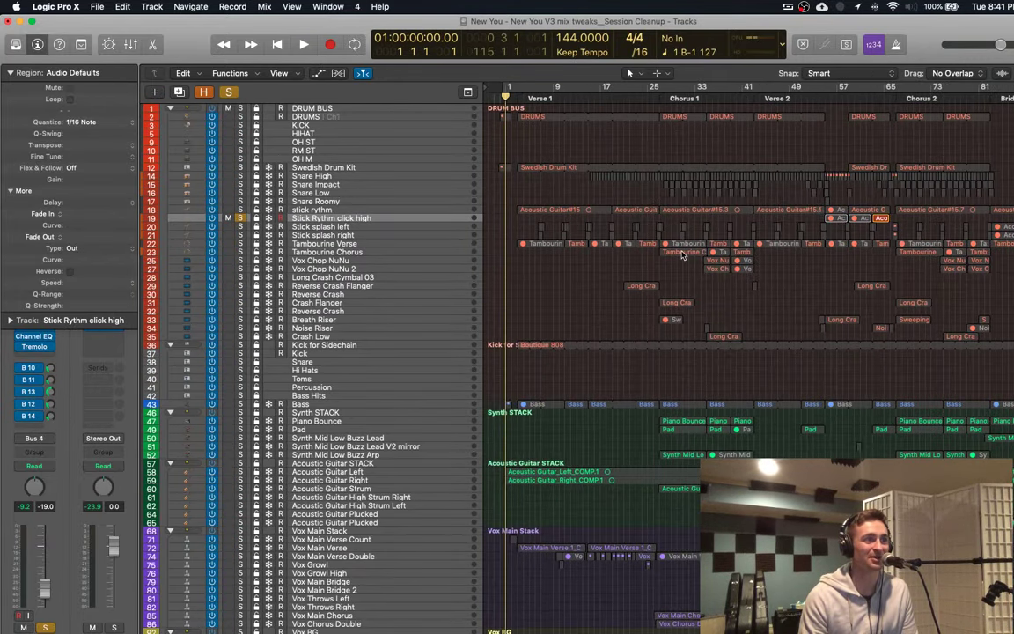
# Step: Survey the color-coded track list from DRUM BUS down to the FX Stack and widen the timeline slightly
pyautogui.scroll(2, 682, 255)
pyautogui.scroll(-5, 681, 256)
pyautogui.scroll(8, 681, 255)
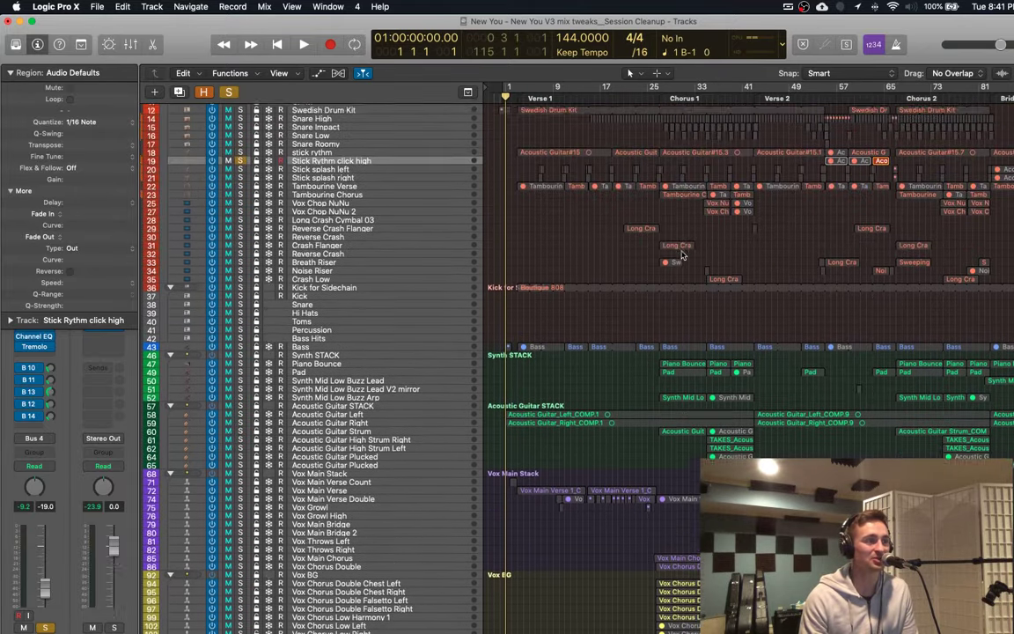
pyautogui.scroll(-8, 681, 255)
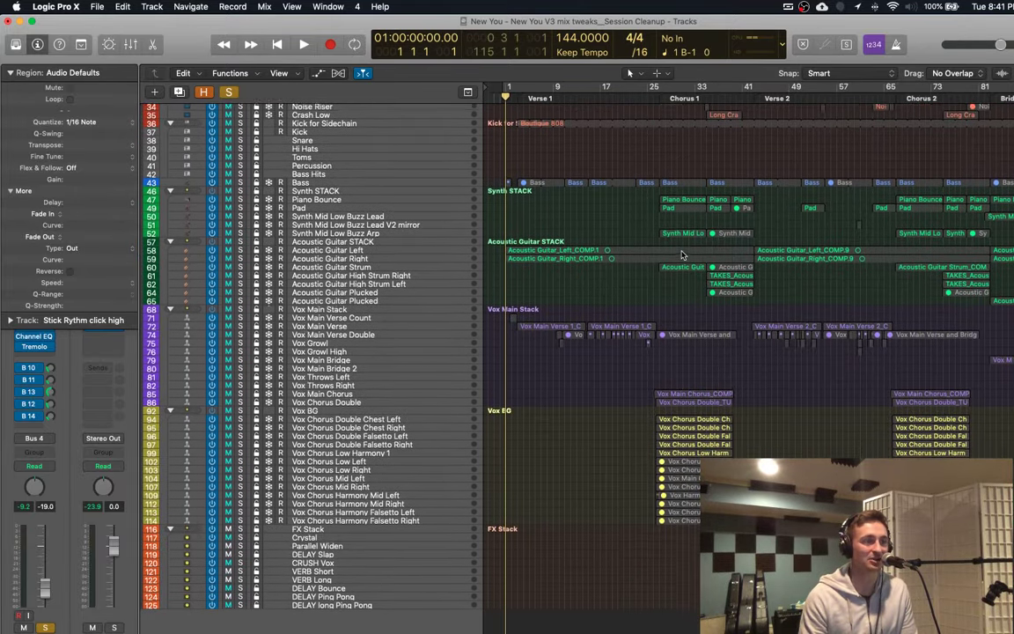
pyautogui.scroll(8, 681, 255)
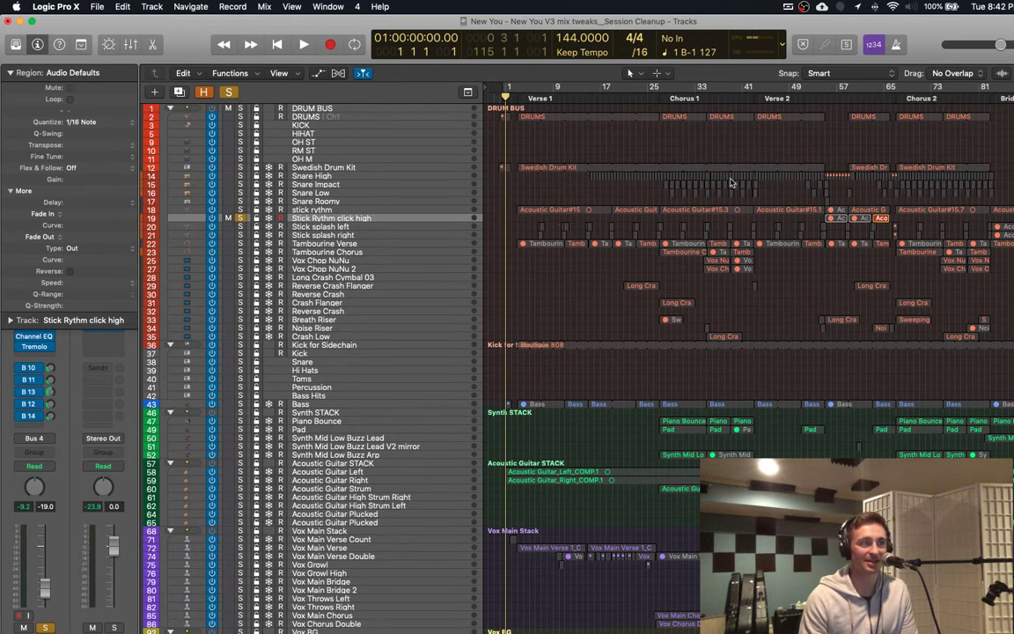
pyautogui.scroll(-4, 686, 282)
pyautogui.scroll(5, 685, 282)
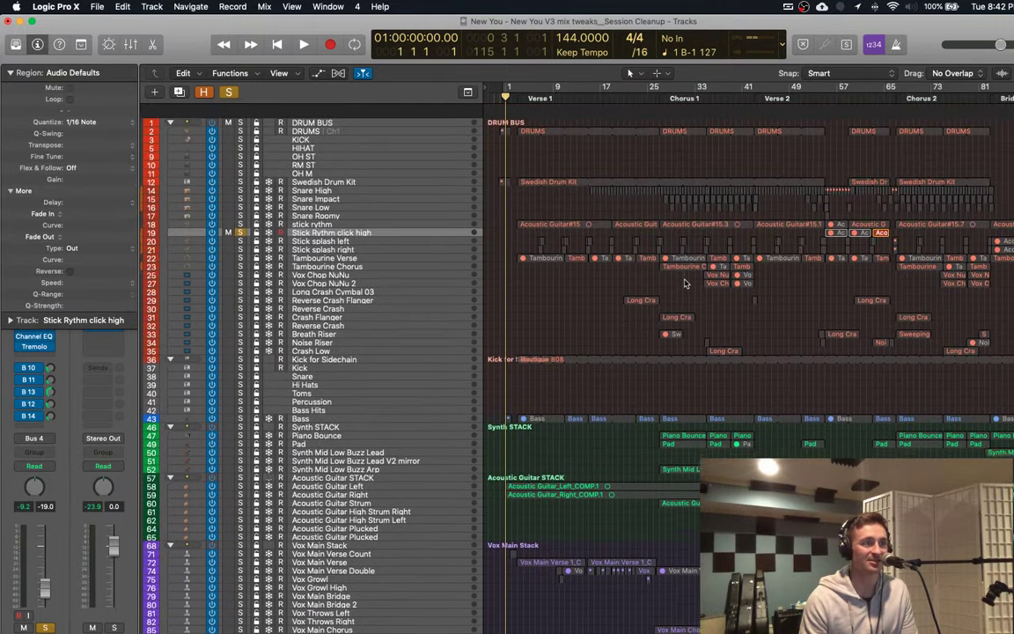
pyautogui.press('super+Right')
pyautogui.press('super+Right')
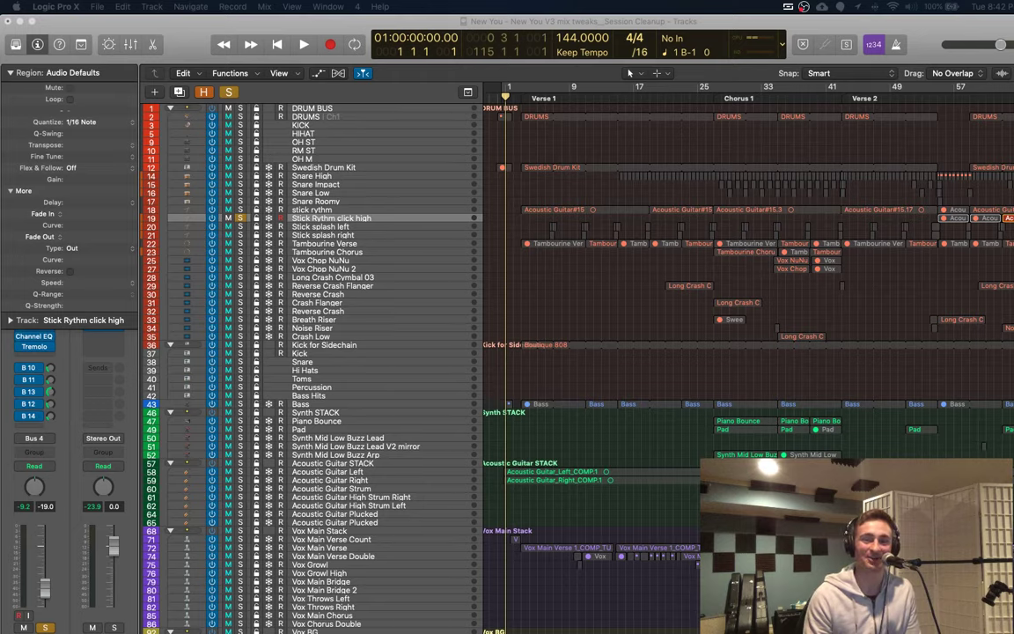
pyautogui.hotkey('ctrl', 'm')
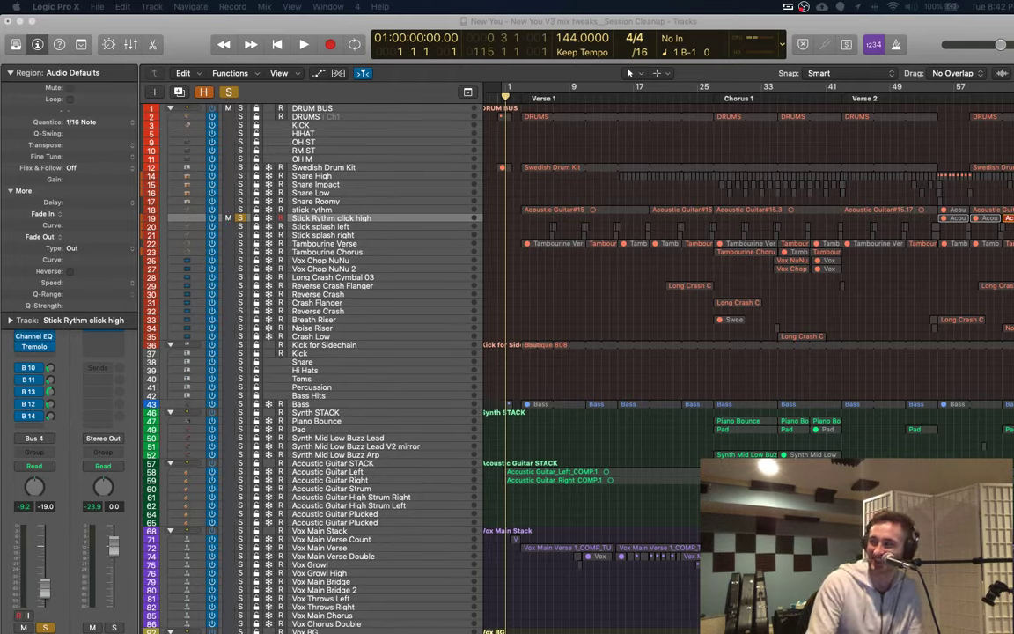
pyautogui.hotkey('ctrl', 'm')
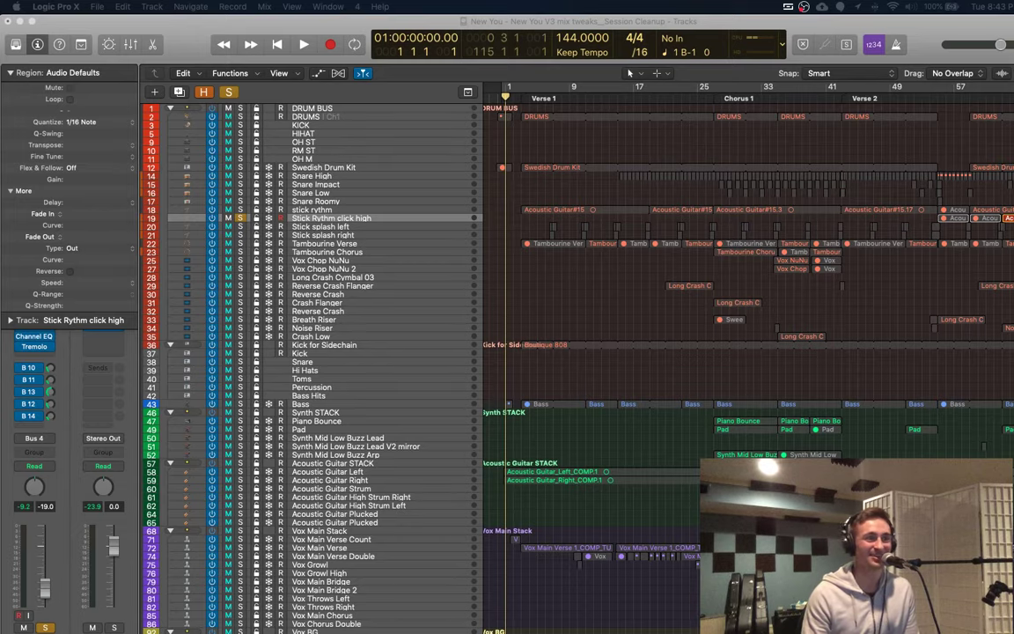
# Step: Examine the layout of the sidechain, bass, synth, guitar, vocal and FX stacks, ending back at the DRUM BUS tracks
pyautogui.scroll(-10, 507, 194)
pyautogui.scroll(10, 507, 194)
pyautogui.scroll(-8, 507, 193)
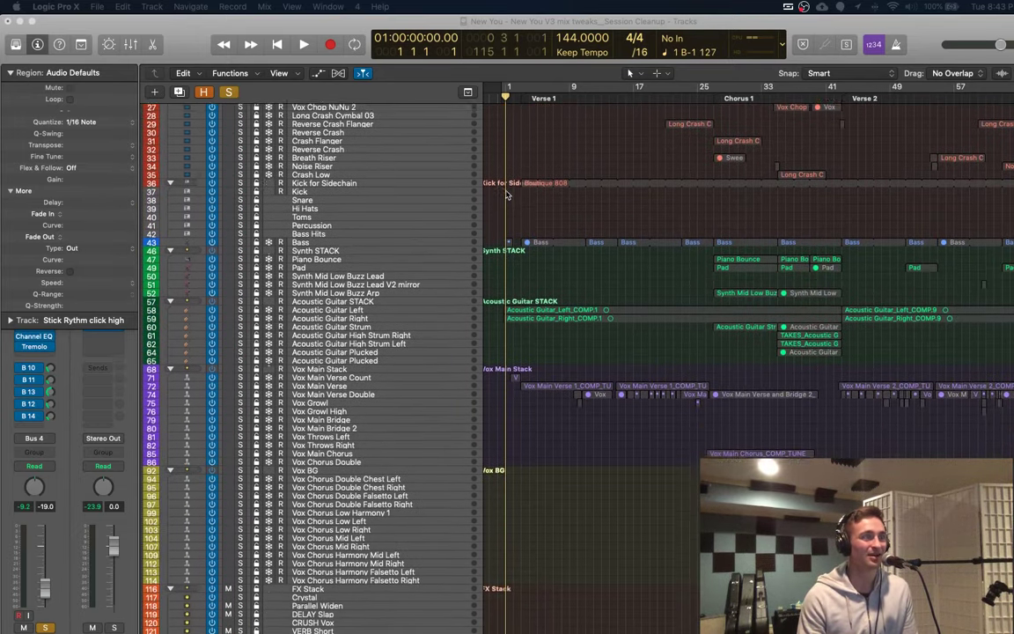
pyautogui.scroll(-3, 507, 193)
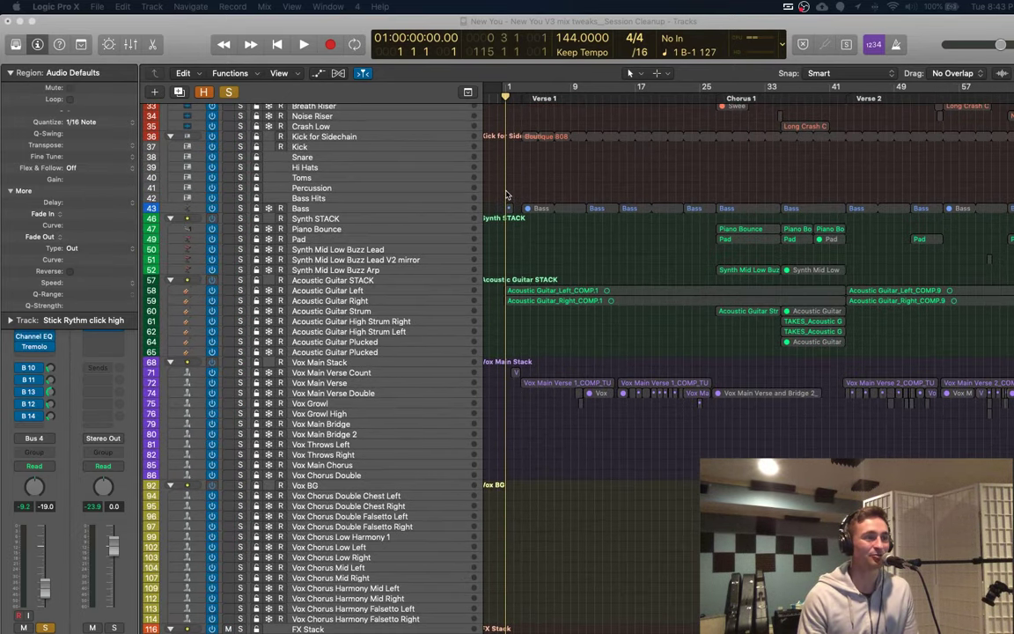
pyautogui.scroll(3, 507, 194)
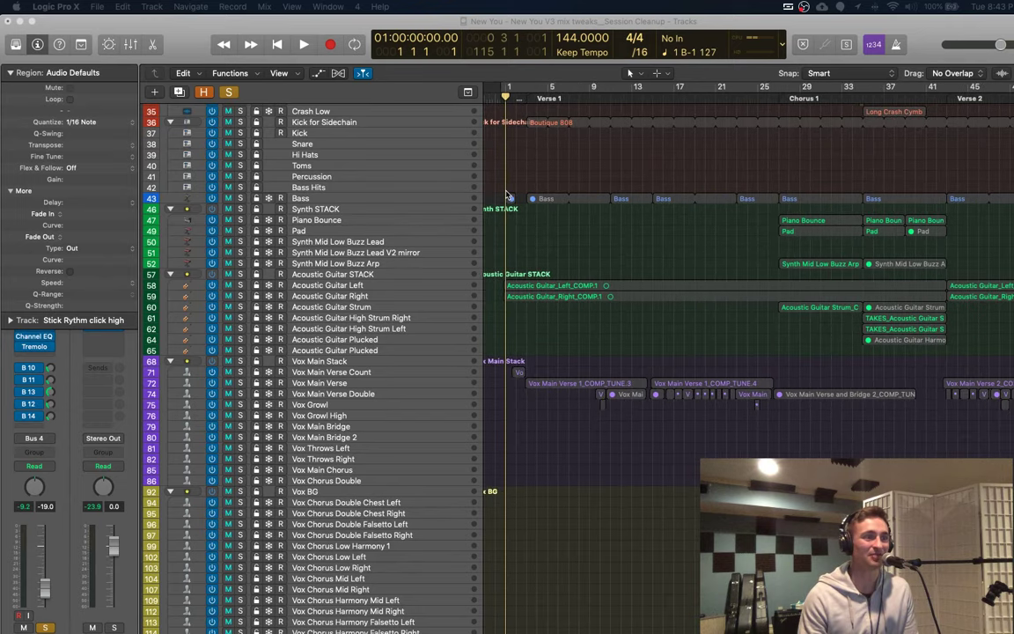
pyautogui.scroll(-2, 507, 194)
pyautogui.scroll(5, 507, 194)
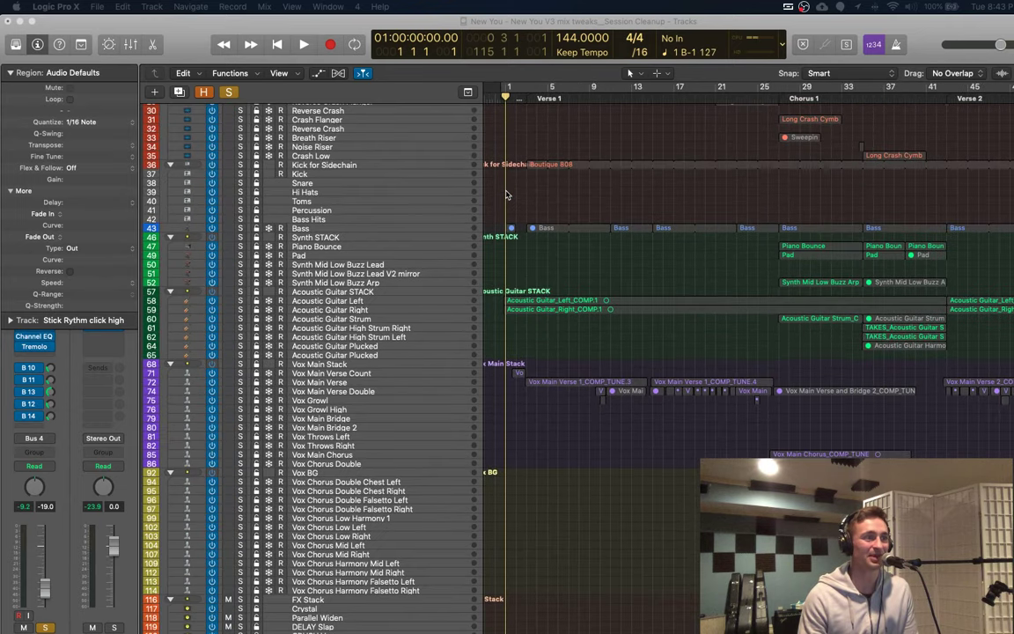
pyautogui.scroll(-4, 507, 193)
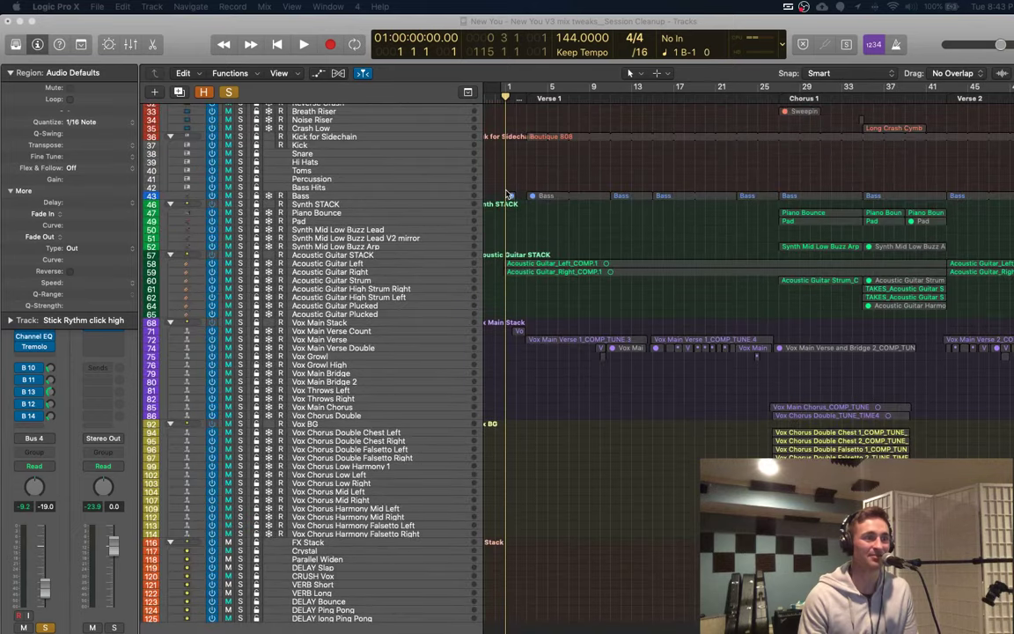
pyautogui.scroll(5, 507, 194)
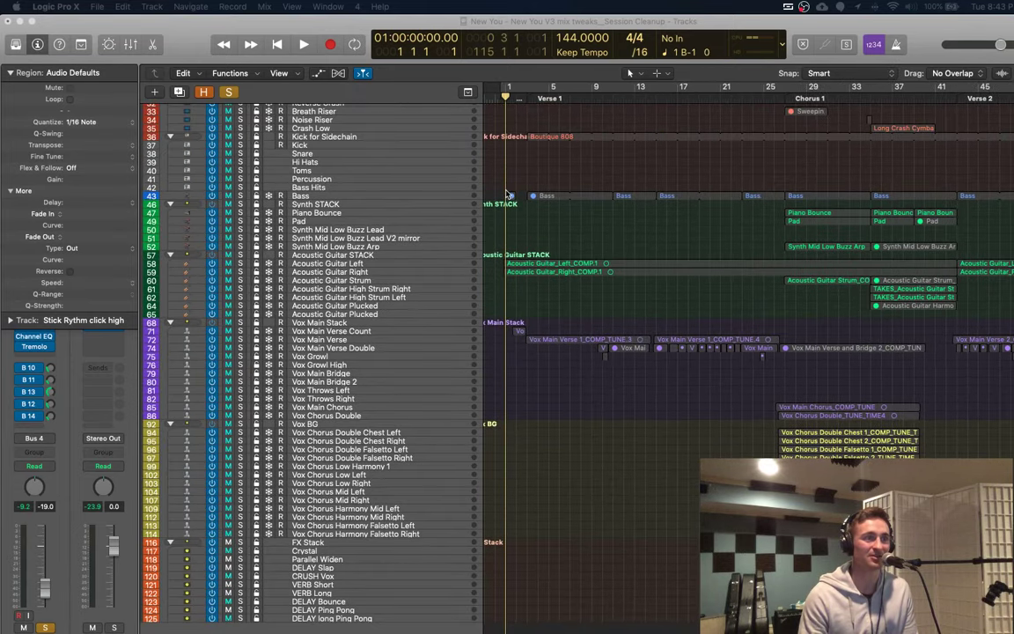
pyautogui.scroll(5, 507, 194)
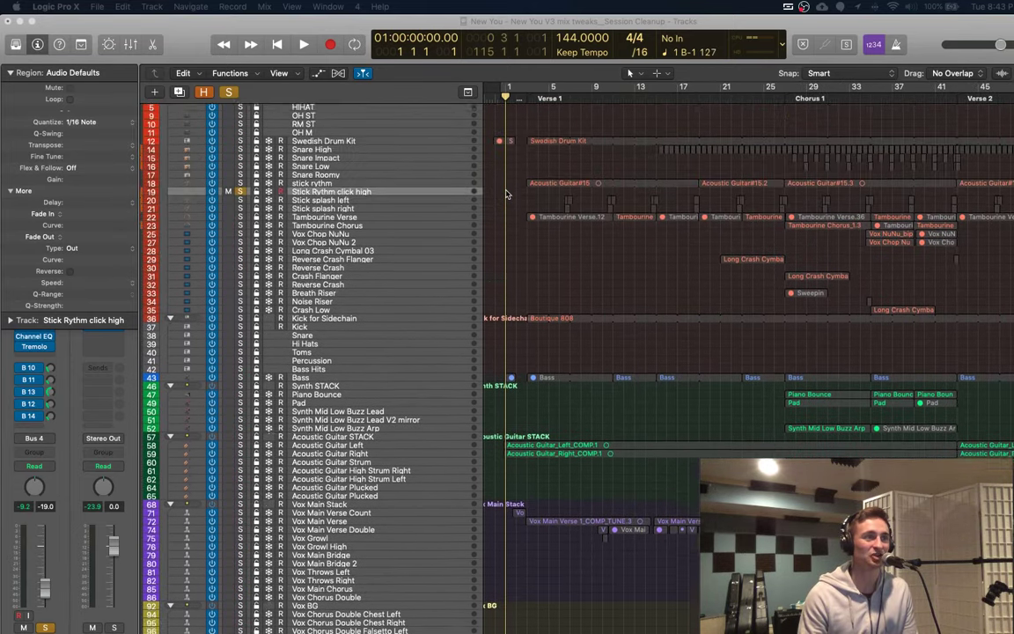
pyautogui.hscroll(-3, 507, 194)
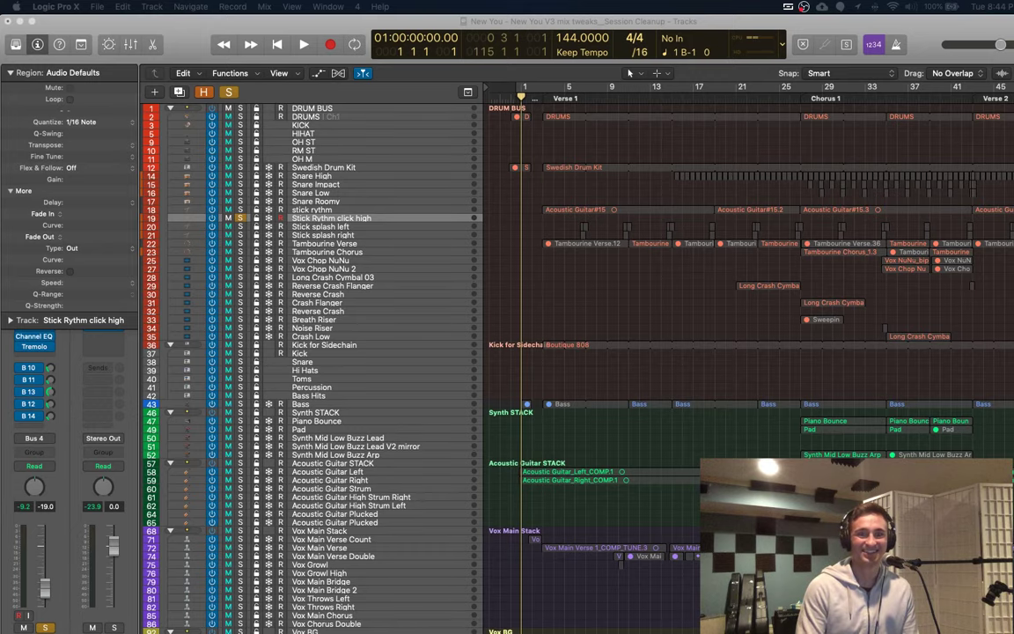
# Step: Turn off the Stick Rythm click high solo and enlarge the track rows around the Vox Main Stack
pyautogui.scroll(-10, 628, 293)
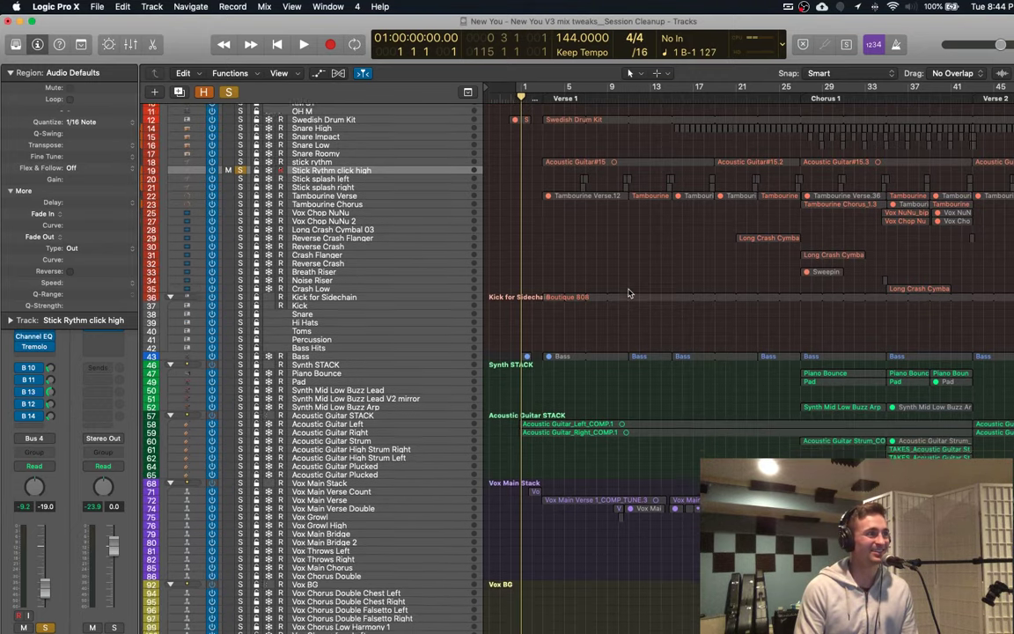
pyautogui.scroll(2, 628, 294)
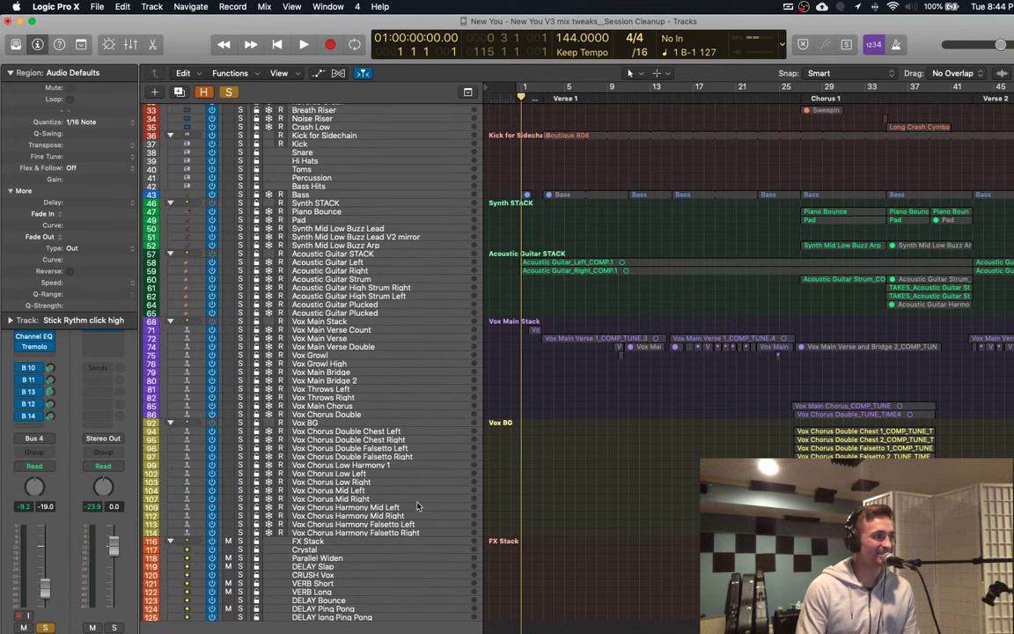
pyautogui.scroll(1, 359, 426)
pyautogui.scroll(2, 359, 426)
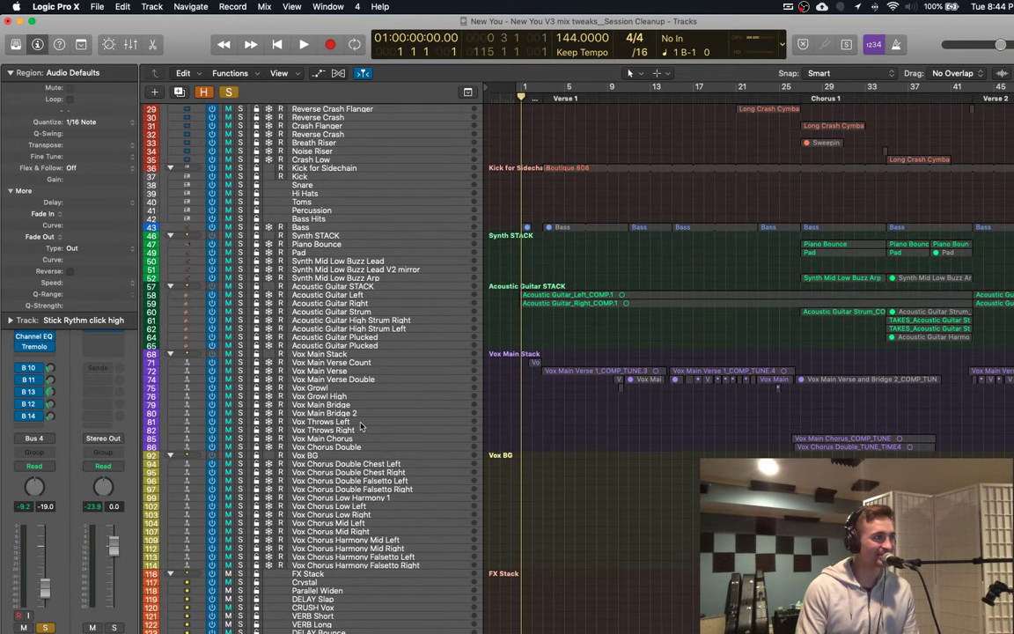
pyautogui.scroll(1, 359, 426)
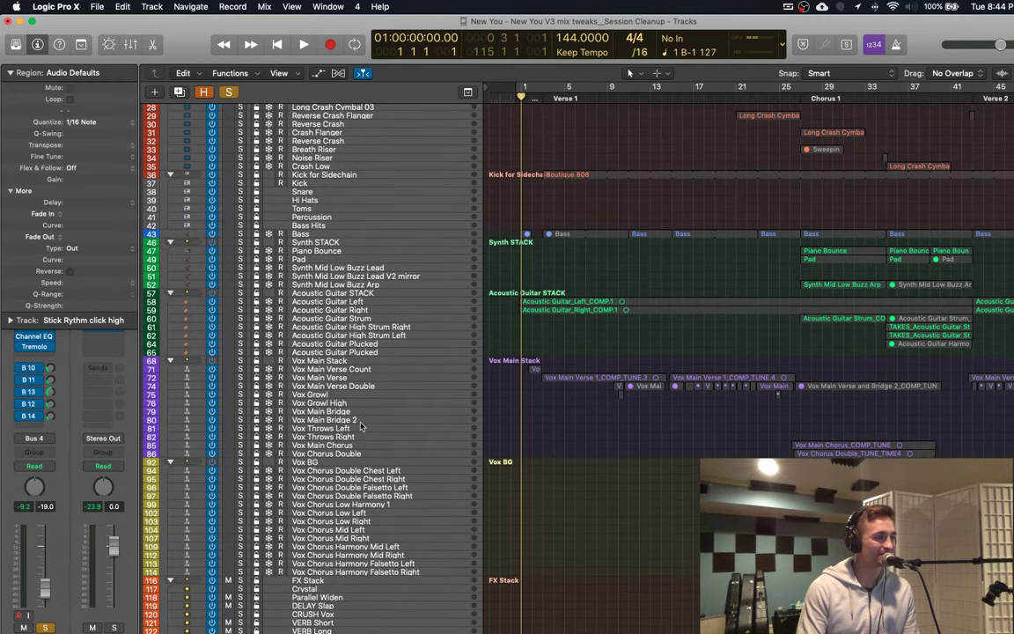
pyautogui.scroll(2, 359, 426)
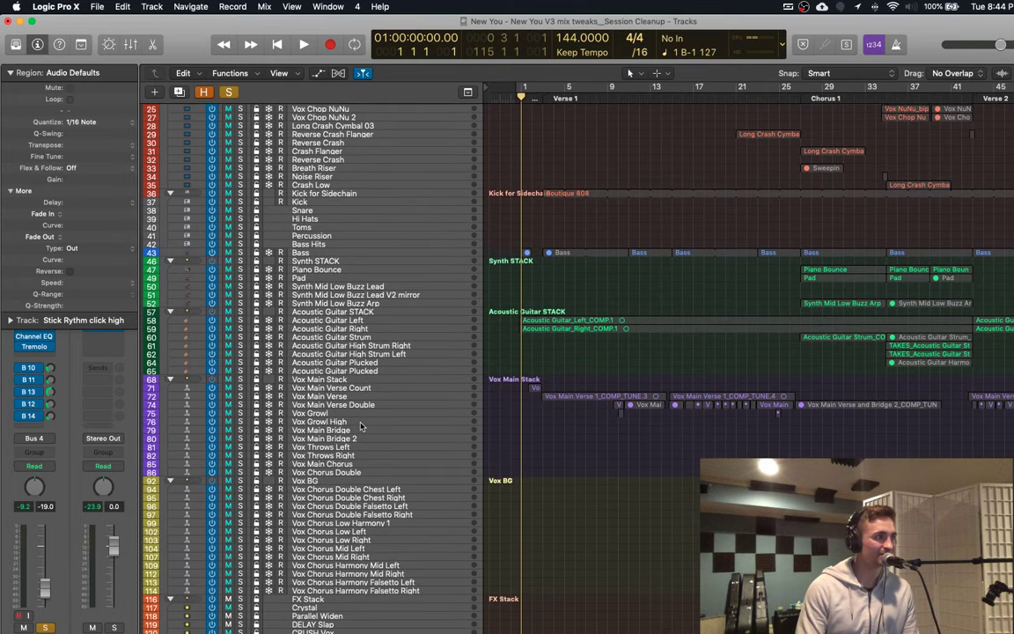
pyautogui.scroll(4, 566, 391)
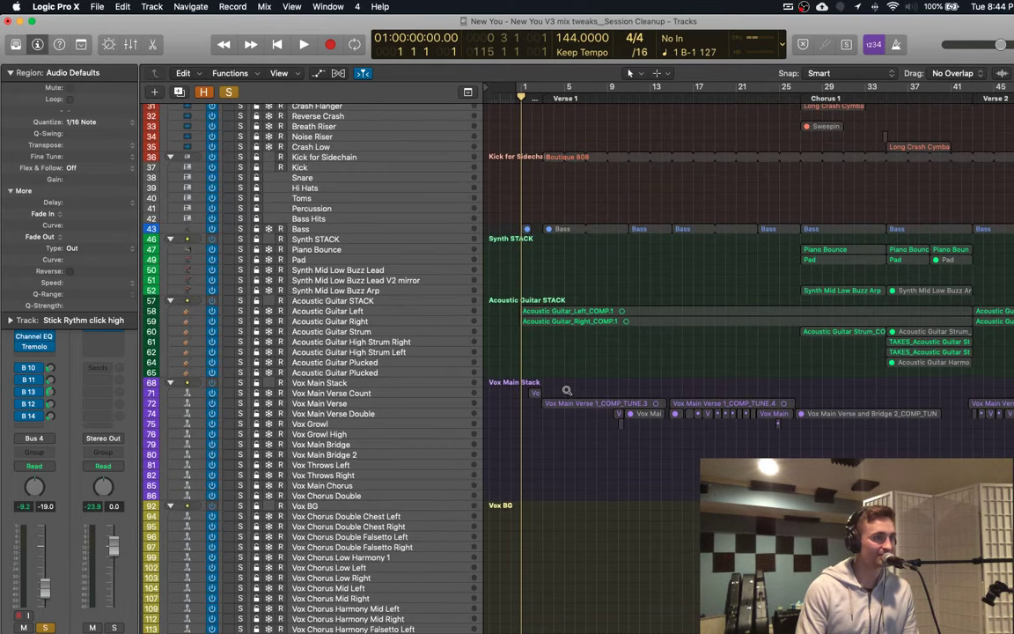
pyautogui.scroll(2, 567, 390)
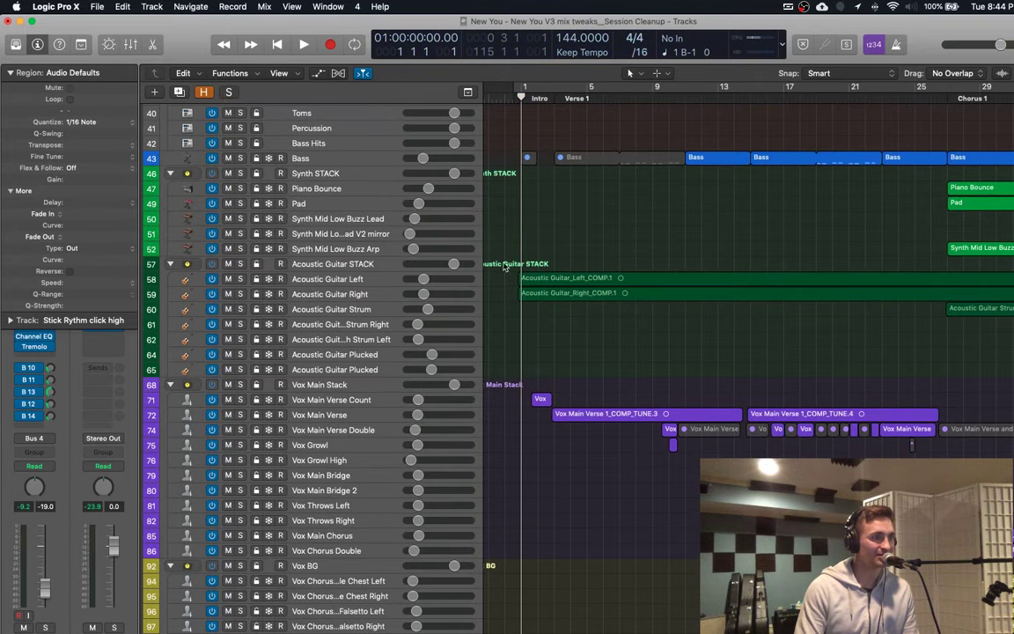
# Step: Play the full mix briefly from bar 9 of Verse 1
pyautogui.click(656, 98)
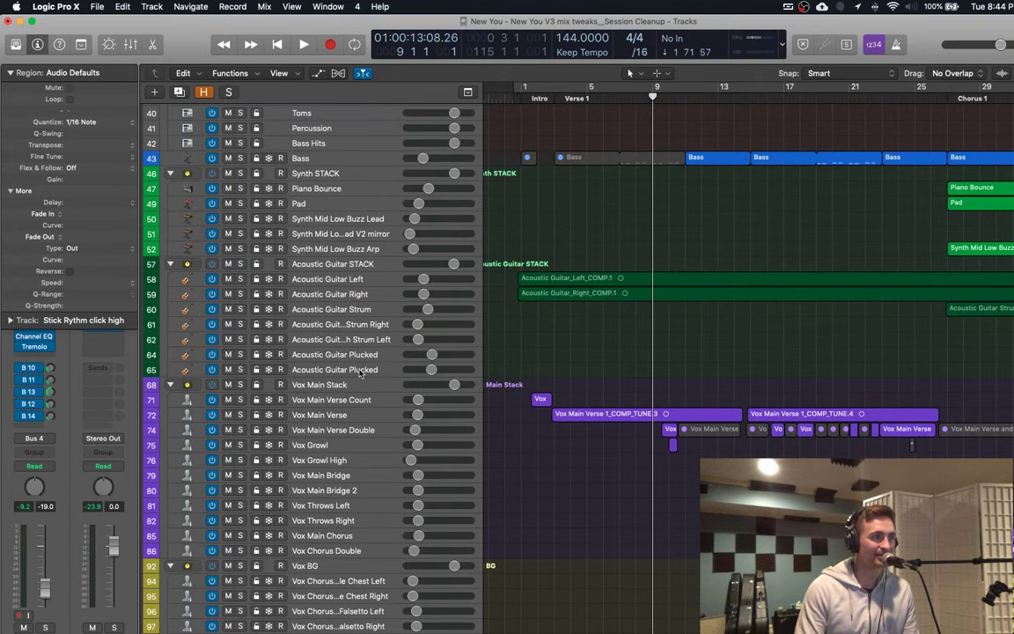
pyautogui.press('space')
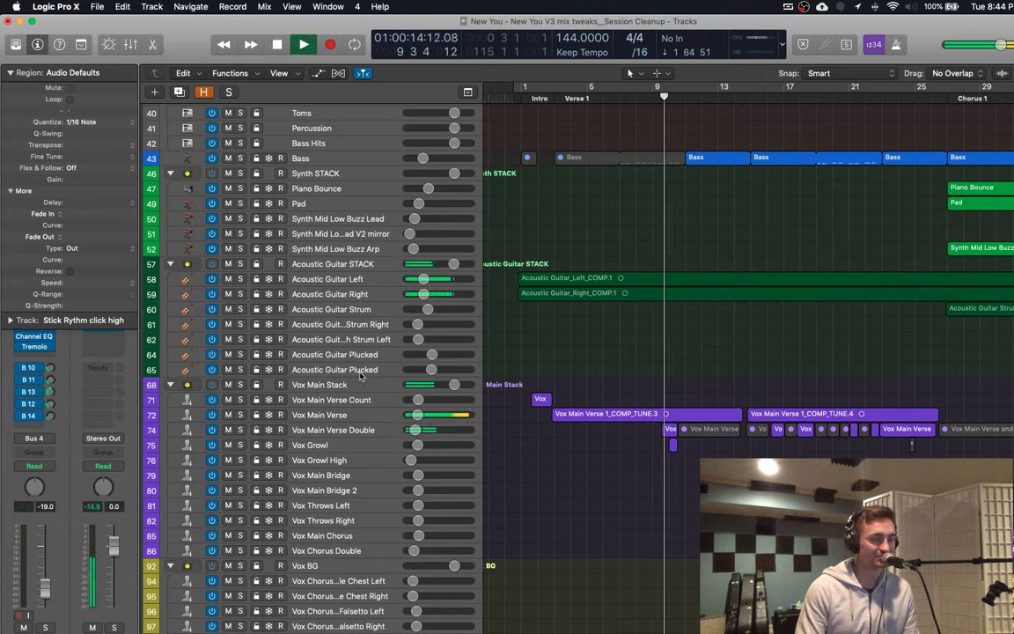
pyautogui.press('space')
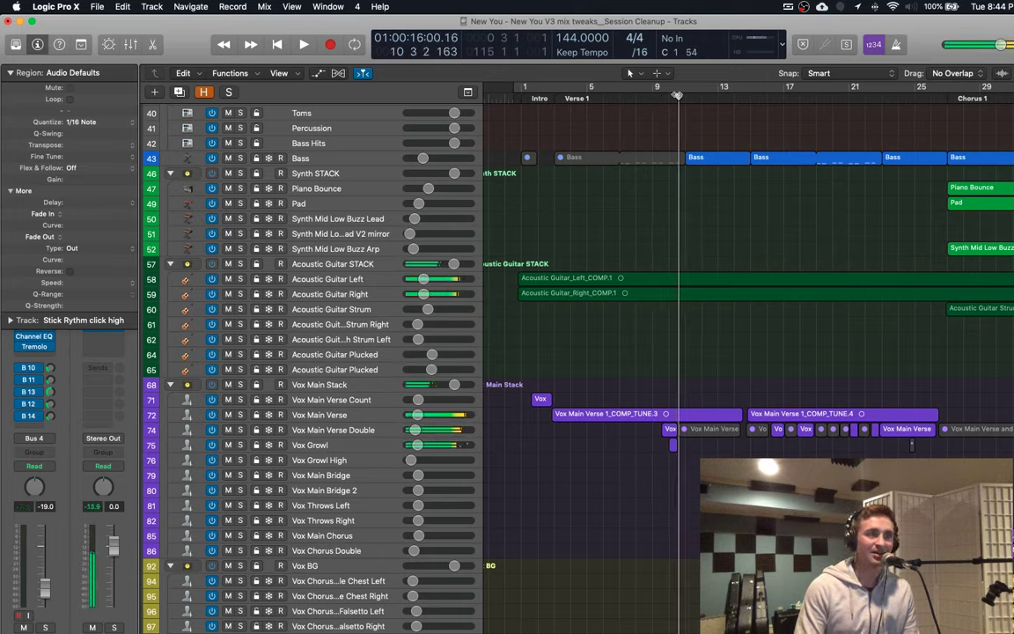
# Step: Solo the Vox Main Verse track and listen to it from bar 9
pyautogui.click(652, 97)
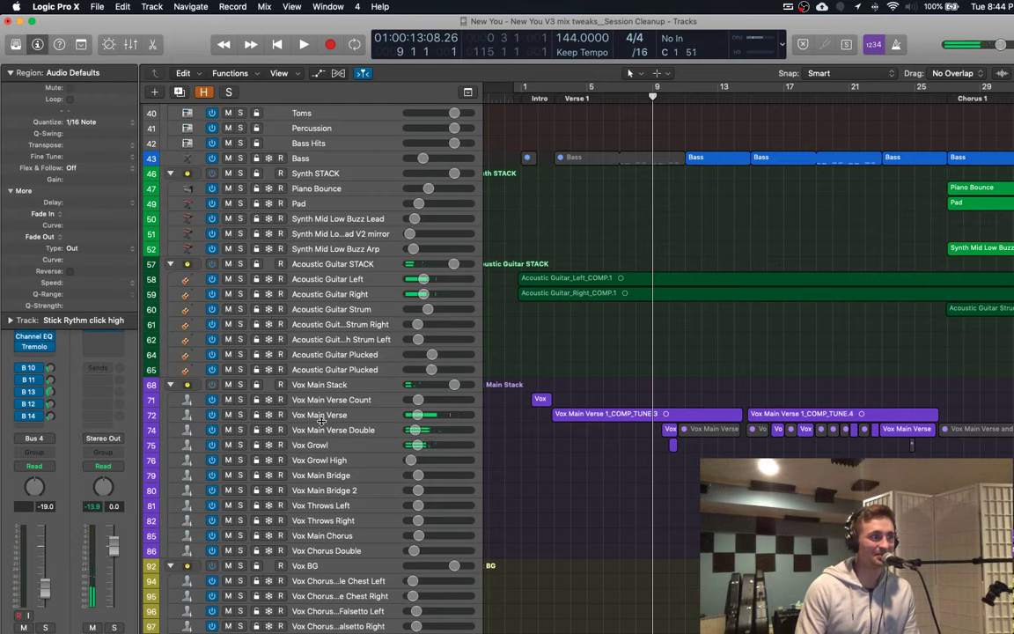
pyautogui.click(322, 415)
pyautogui.press('s')
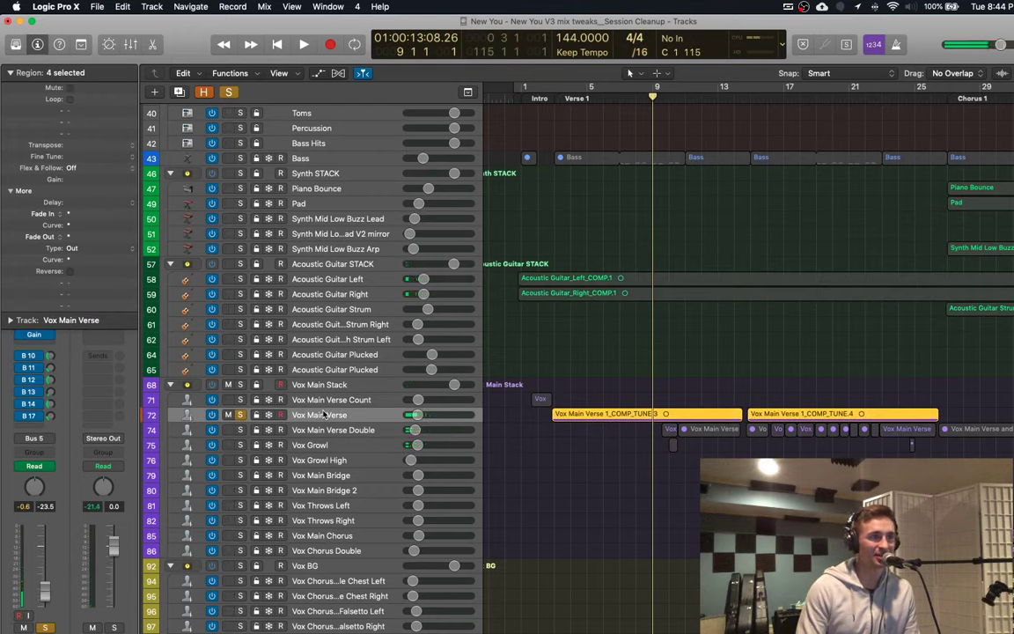
pyautogui.press('space')
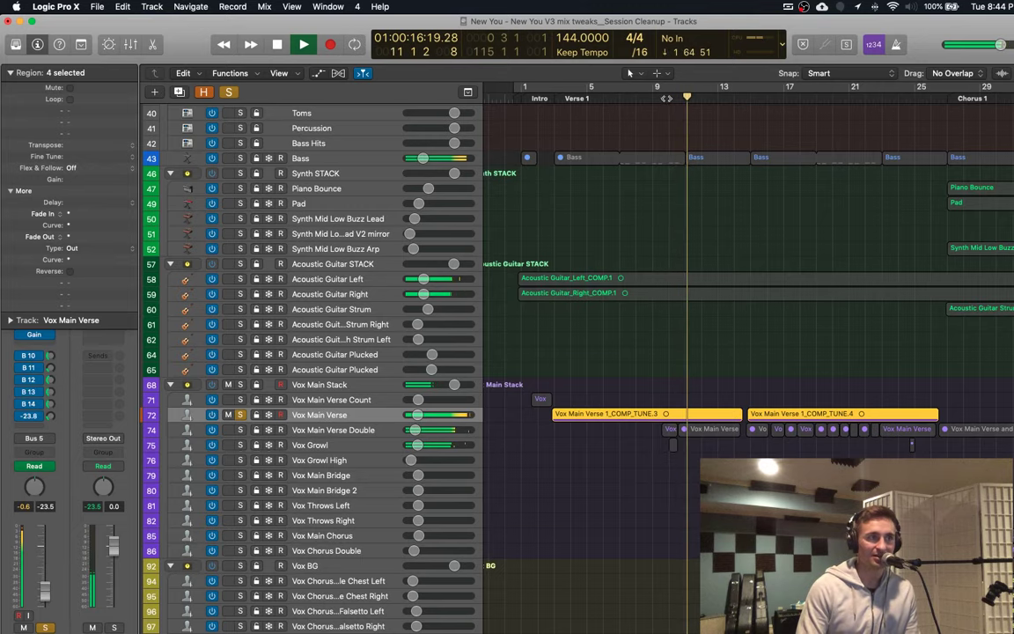
pyautogui.press('space')
# Step: Add Vox Main Verse Double to the solo and play both verse vocals from bar 9
pyautogui.click(653, 98)
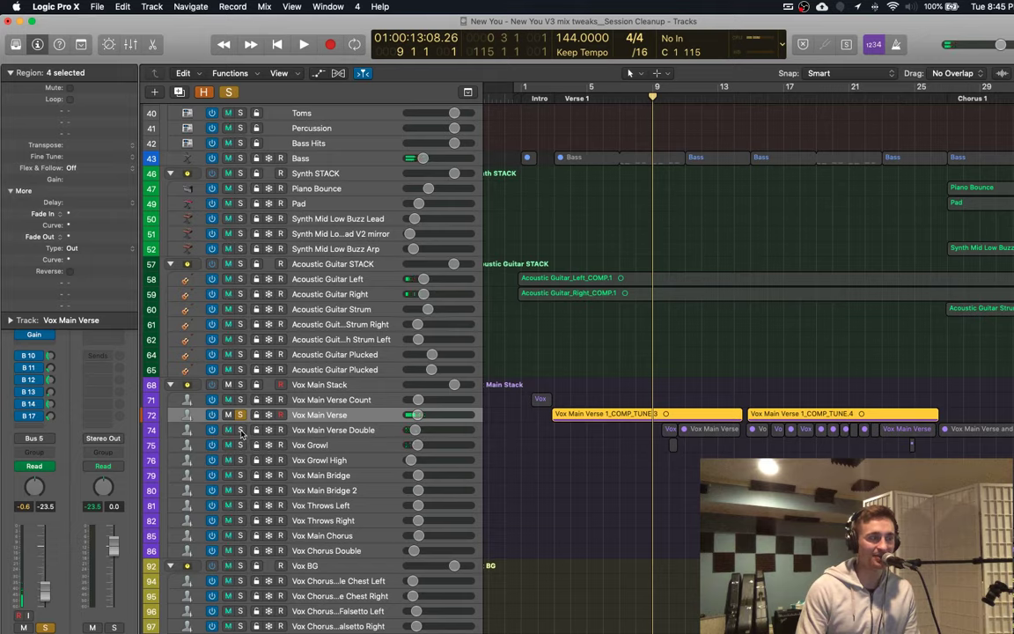
pyautogui.click(241, 431)
pyautogui.press('space')
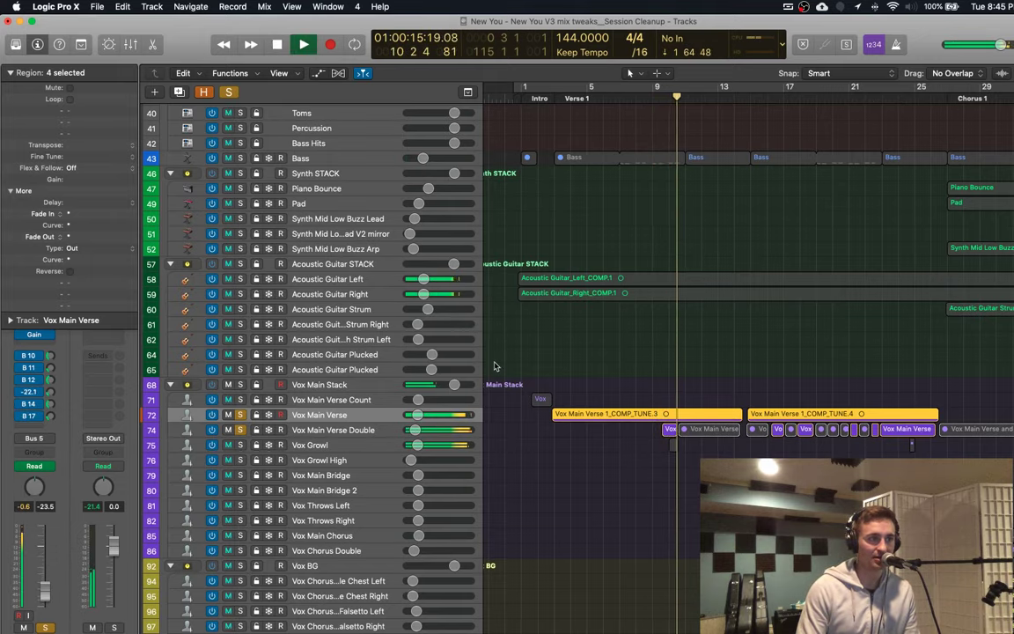
pyautogui.press('space')
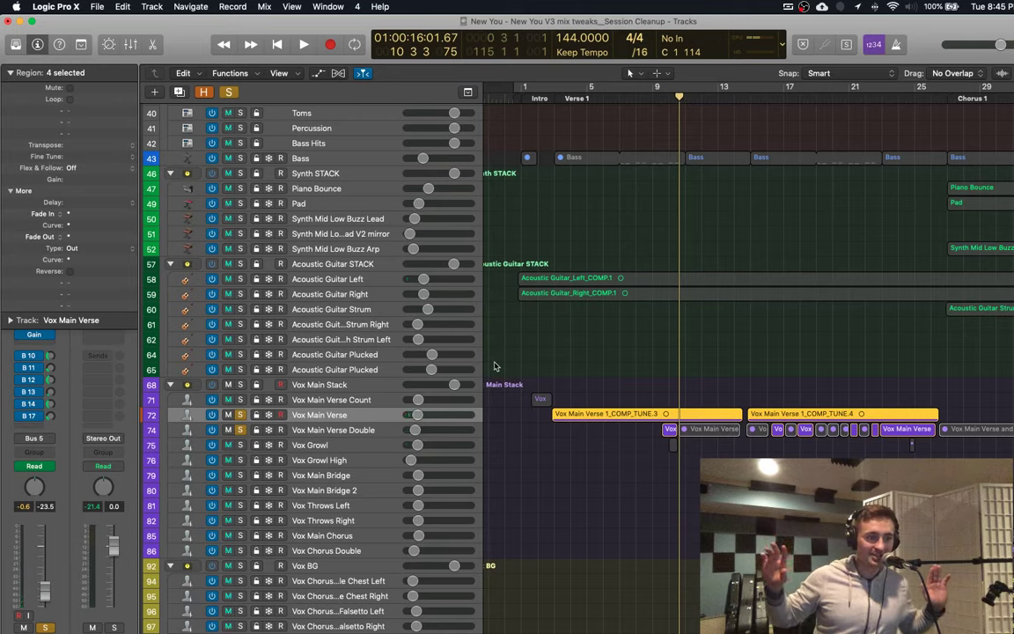
# Step: Select the Vox Growl track and replay the soloed verse vocals from bar 10
pyautogui.click(352, 430)
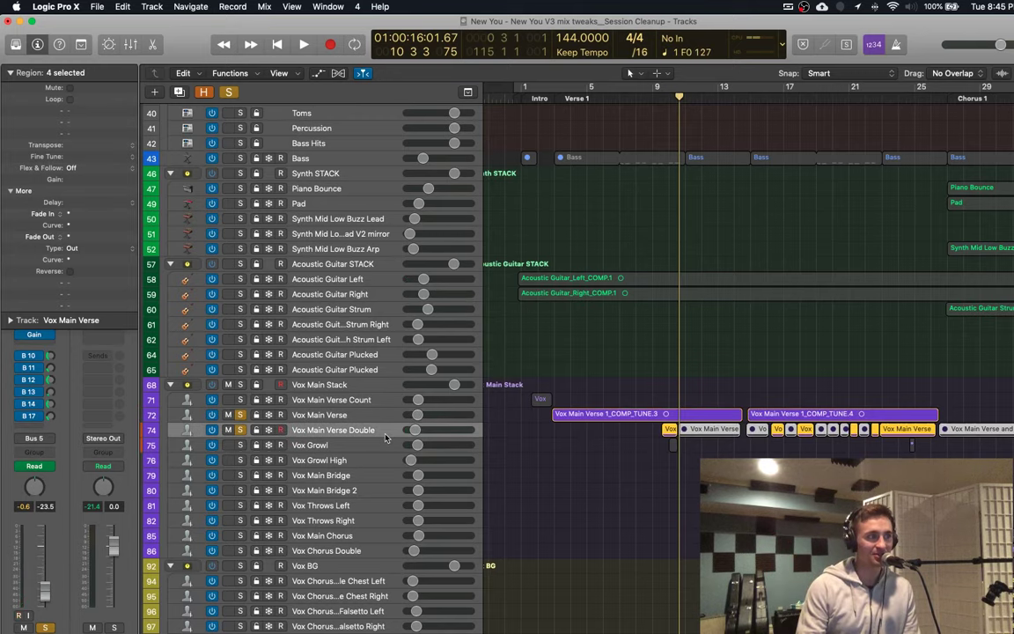
pyautogui.click(229, 438)
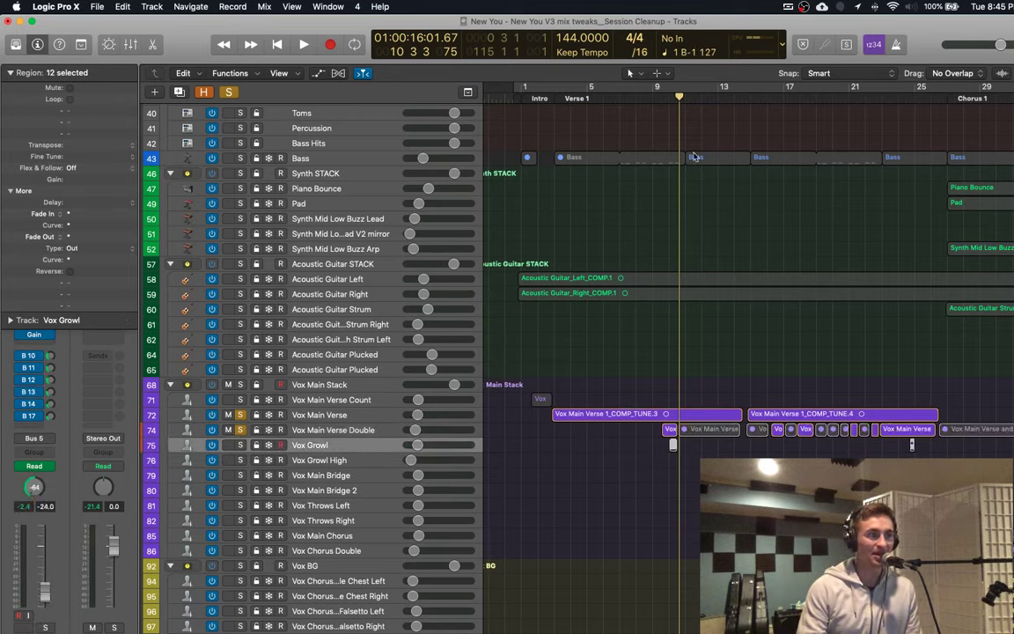
pyautogui.click(667, 99)
pyautogui.press('space')
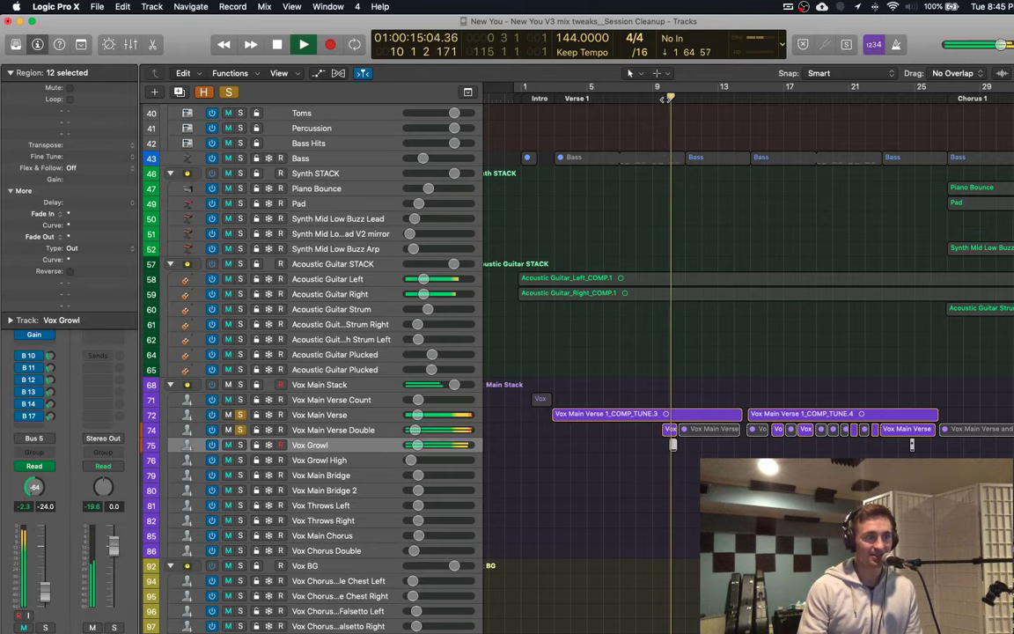
pyautogui.press('space')
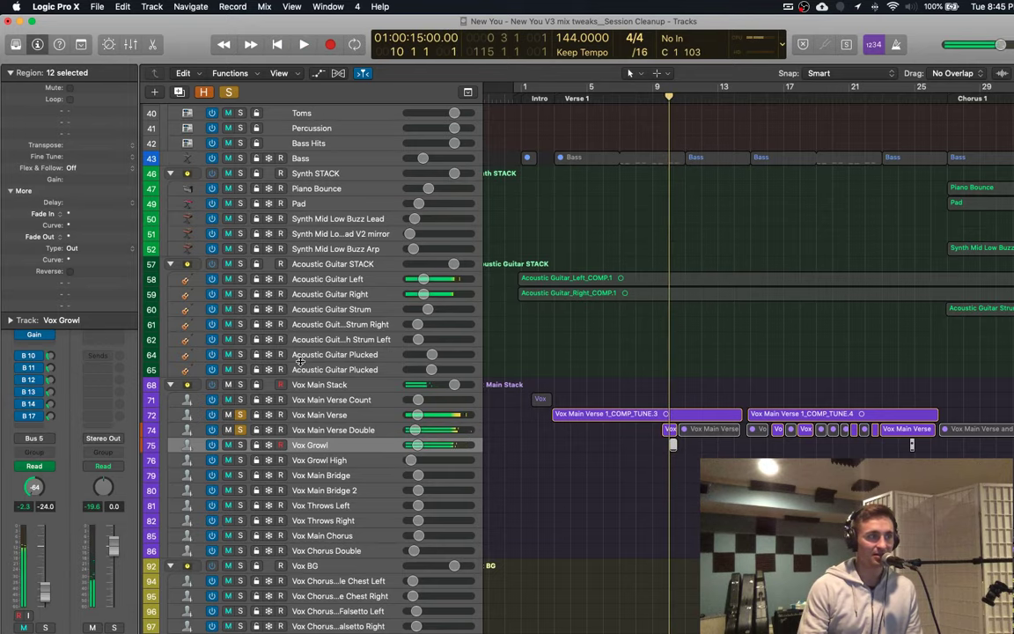
# Step: Solo Vox Growl together with Vox Main Verse and Vox Main Verse Double and play the three tracks
pyautogui.click(242, 445)
pyautogui.click(240, 415)
pyautogui.click(240, 430)
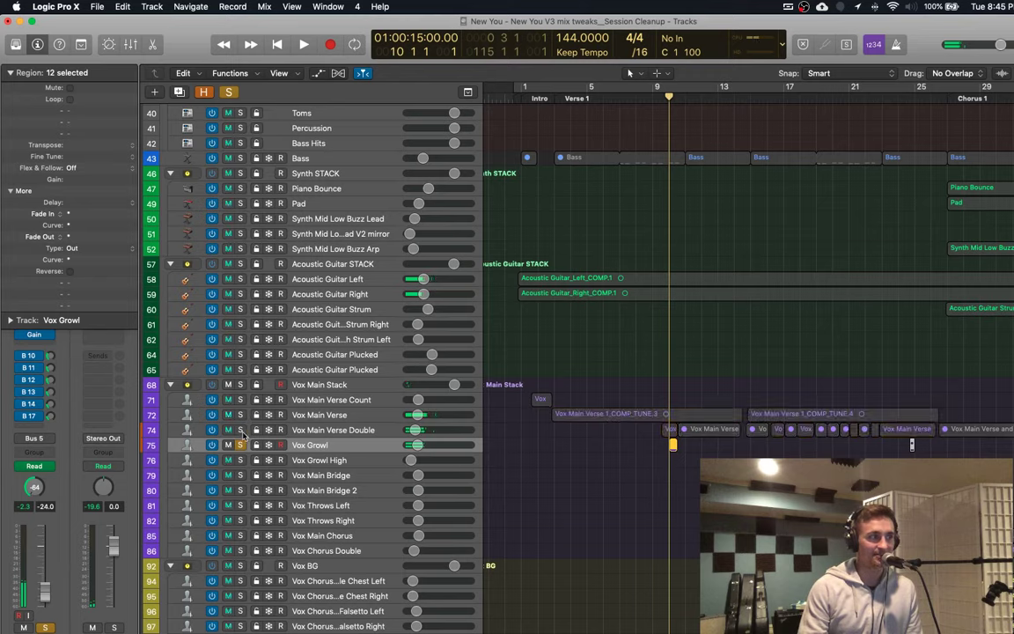
pyautogui.click(241, 430)
pyautogui.click(240, 430)
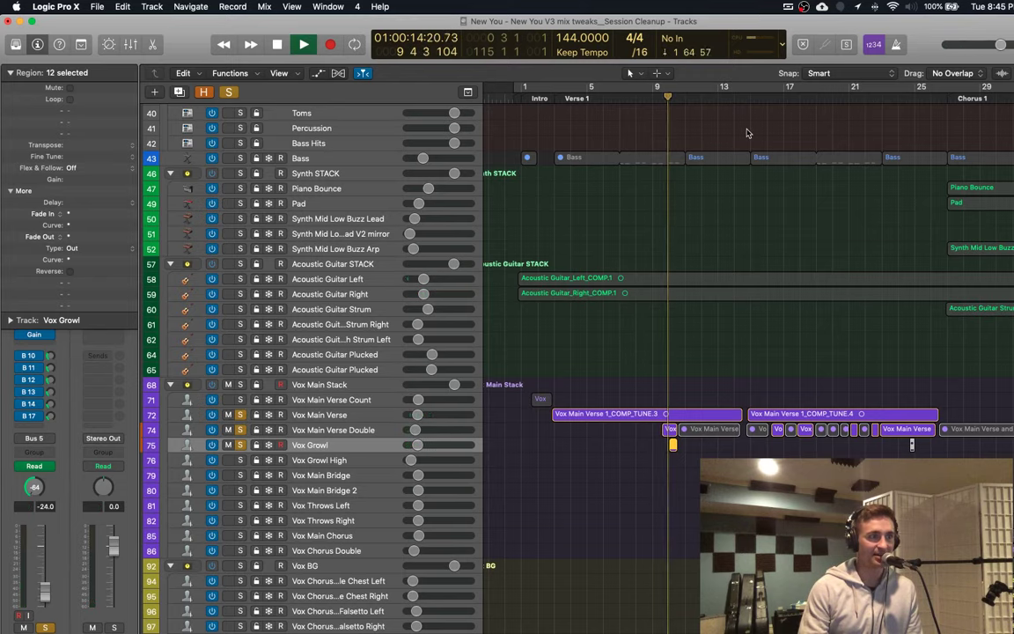
pyautogui.press('space')
pyautogui.click(666, 98)
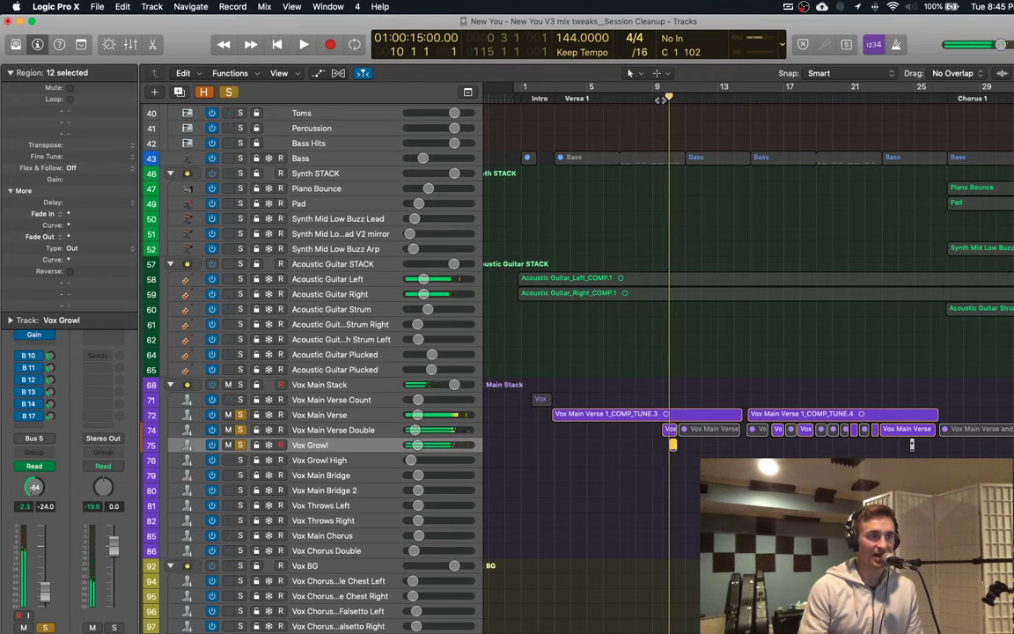
# Step: Replay the three soloed verse vocals from bar 9 to hear the growl layer in context
pyautogui.click(657, 98)
pyautogui.press('space')
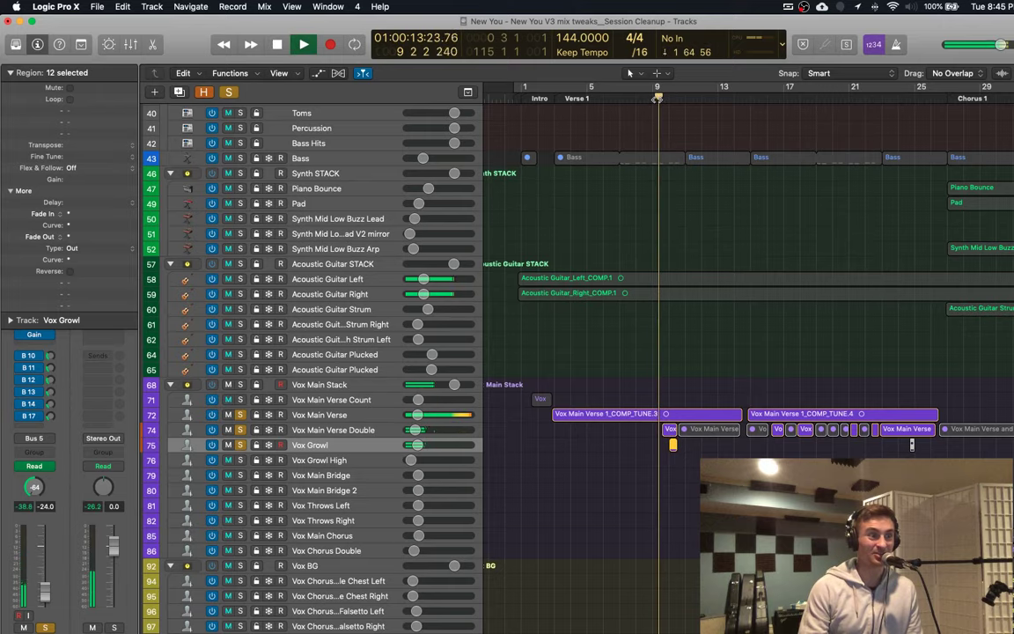
pyautogui.press('space')
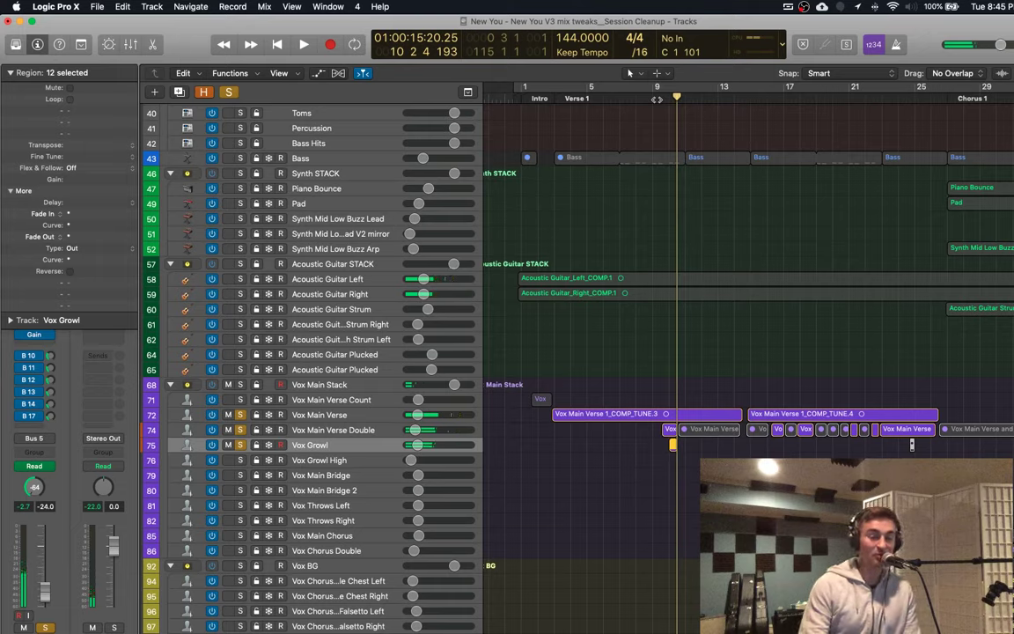
pyautogui.click(656, 98)
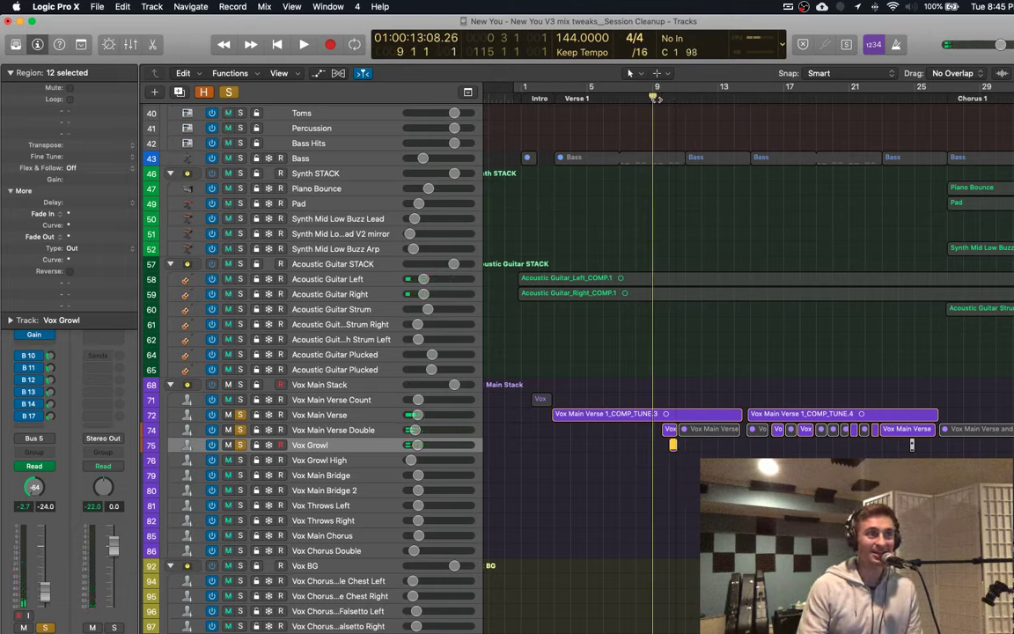
pyautogui.press('space')
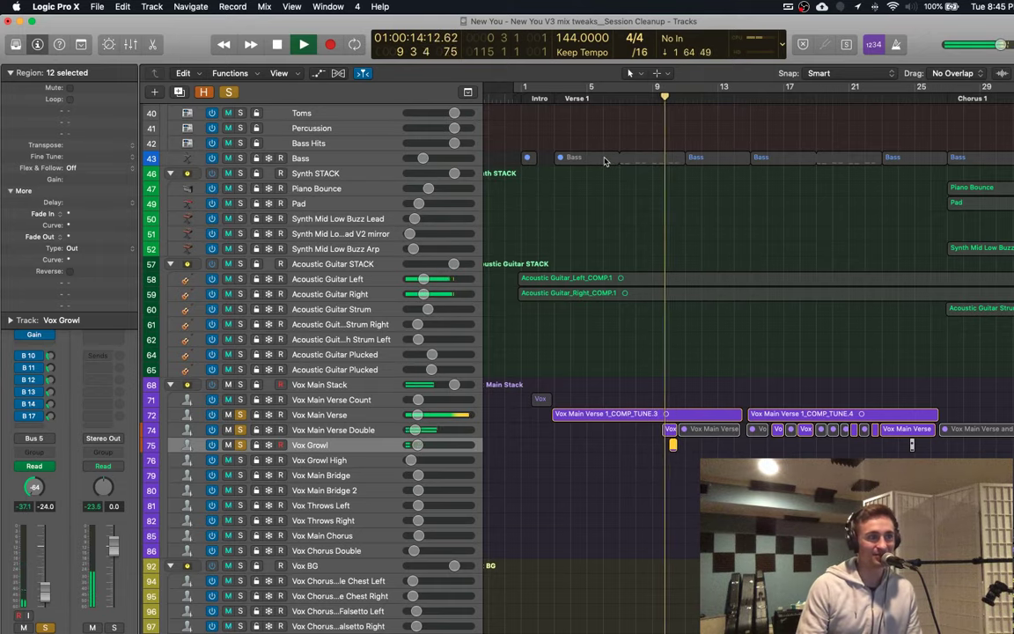
pyautogui.press('space')
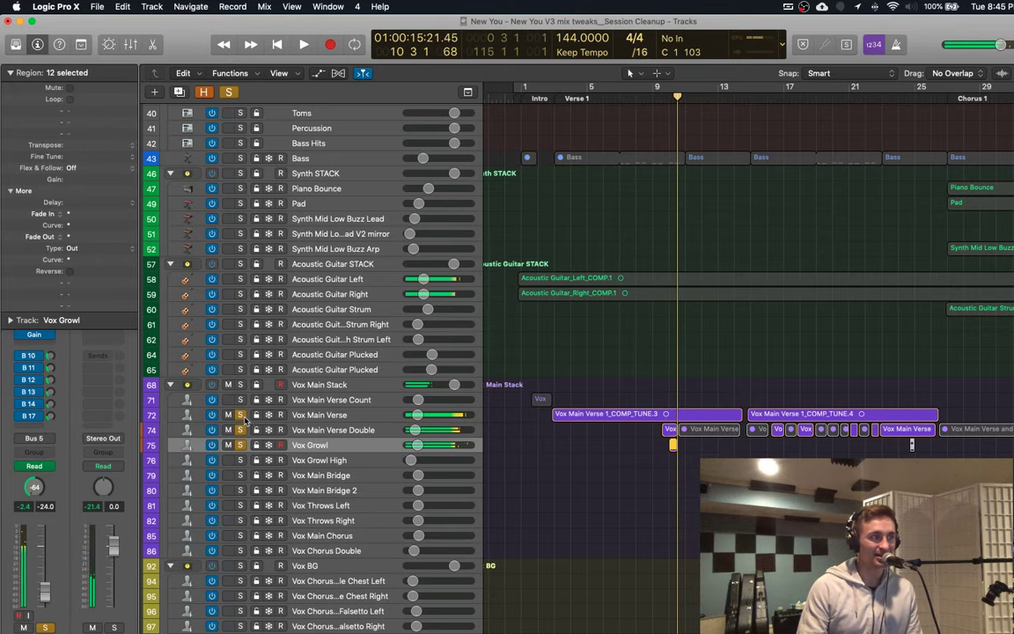
# Step: Remove both Vox Main Verse tracks from the solo and listen to the Vox Growl region alone around bar 10
pyautogui.click(659, 98)
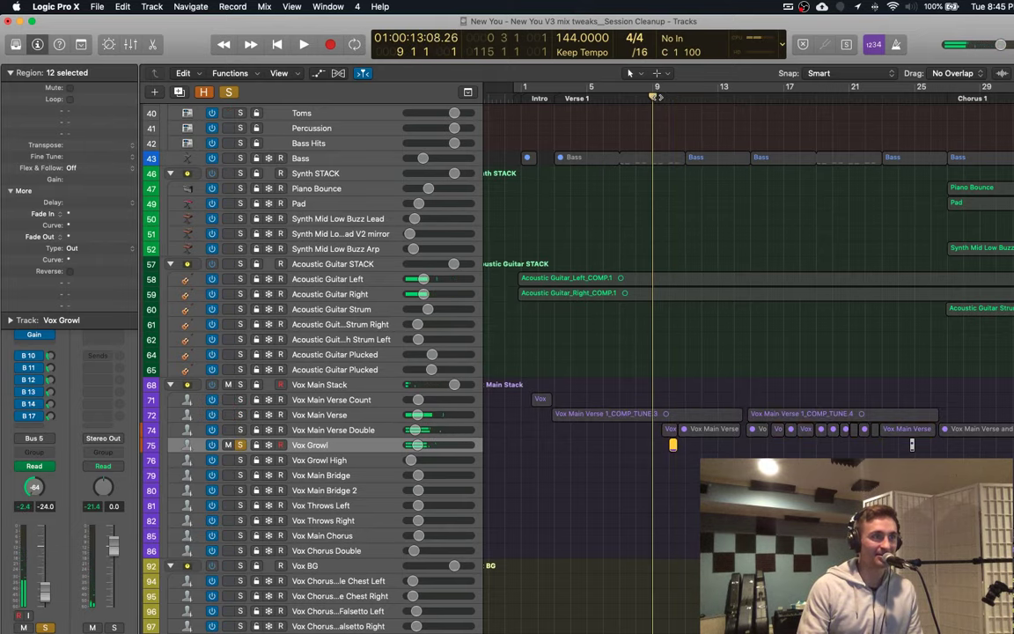
pyautogui.press('space')
pyautogui.keyDown('ctrl'); pyautogui.keyDown('alt'); pyautogui.click(650, 234); pyautogui.keyUp('alt'); pyautogui.keyUp('ctrl')
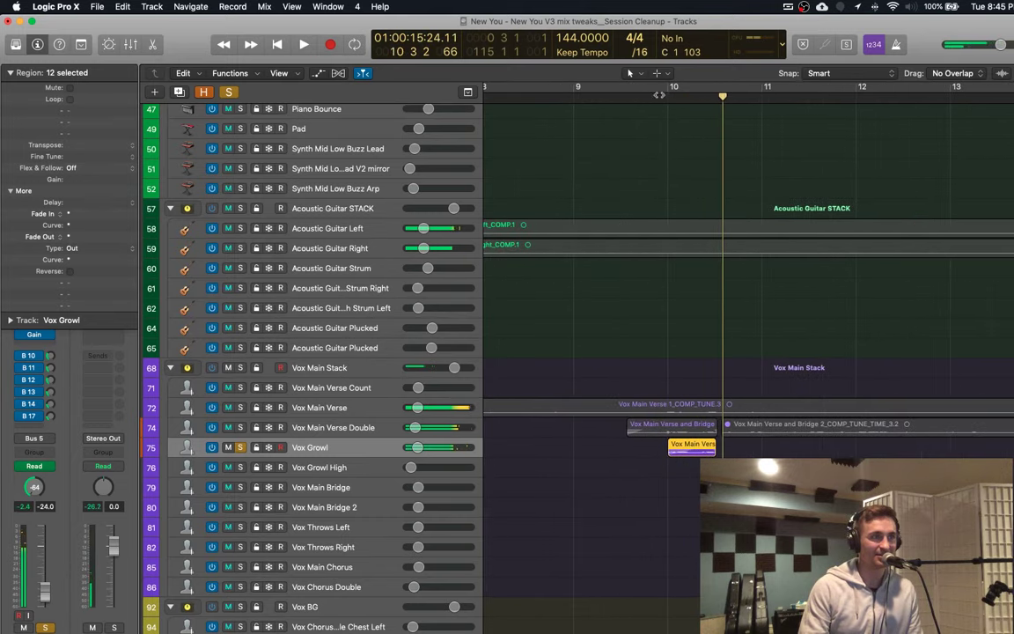
pyautogui.click(658, 92)
pyautogui.press('space')
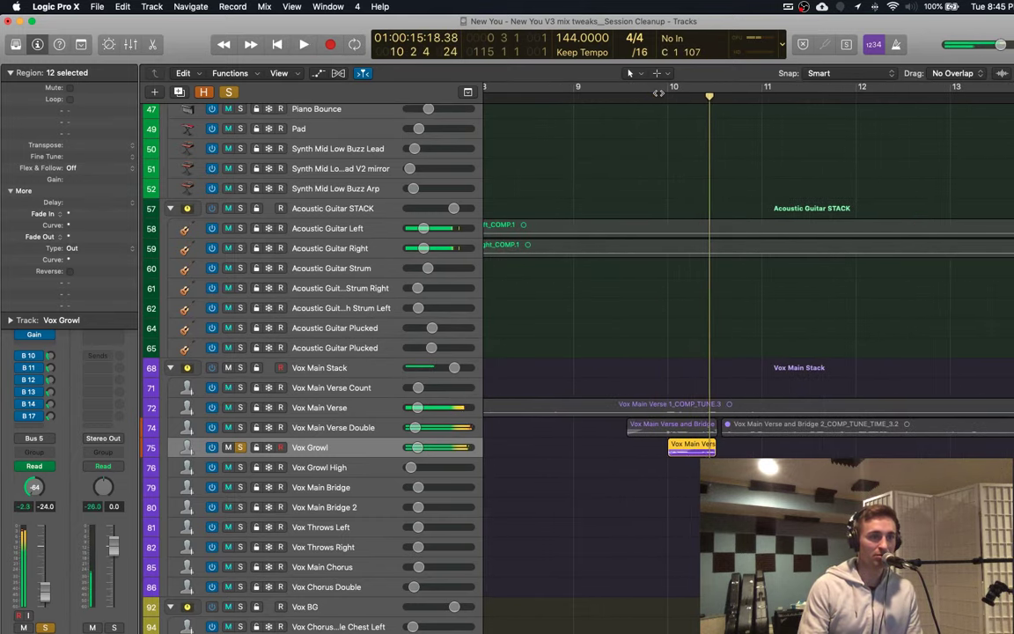
pyautogui.click(667, 95)
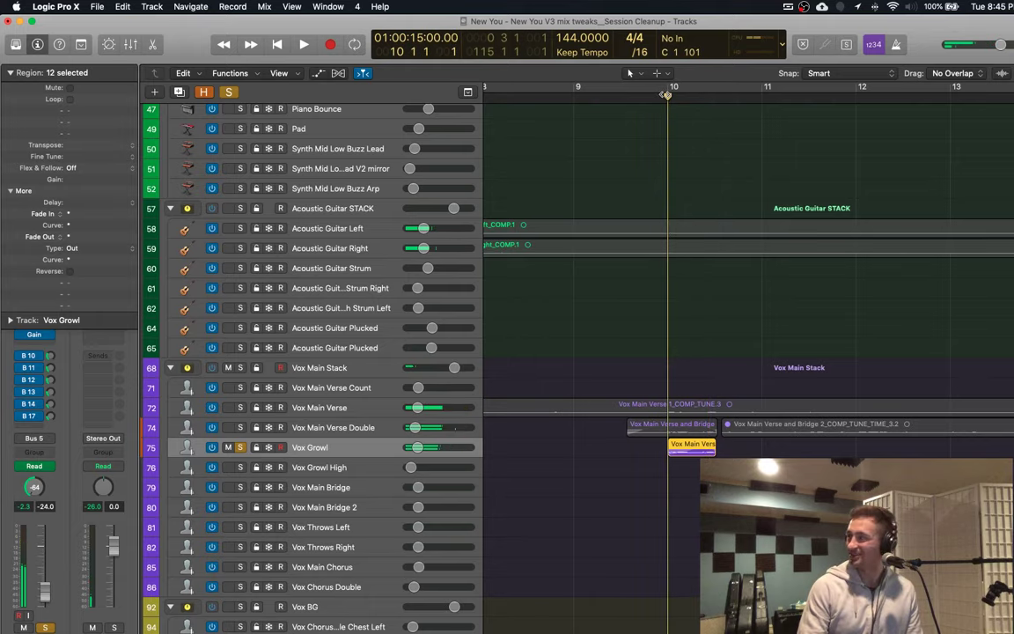
pyautogui.press('space')
pyautogui.press('space')
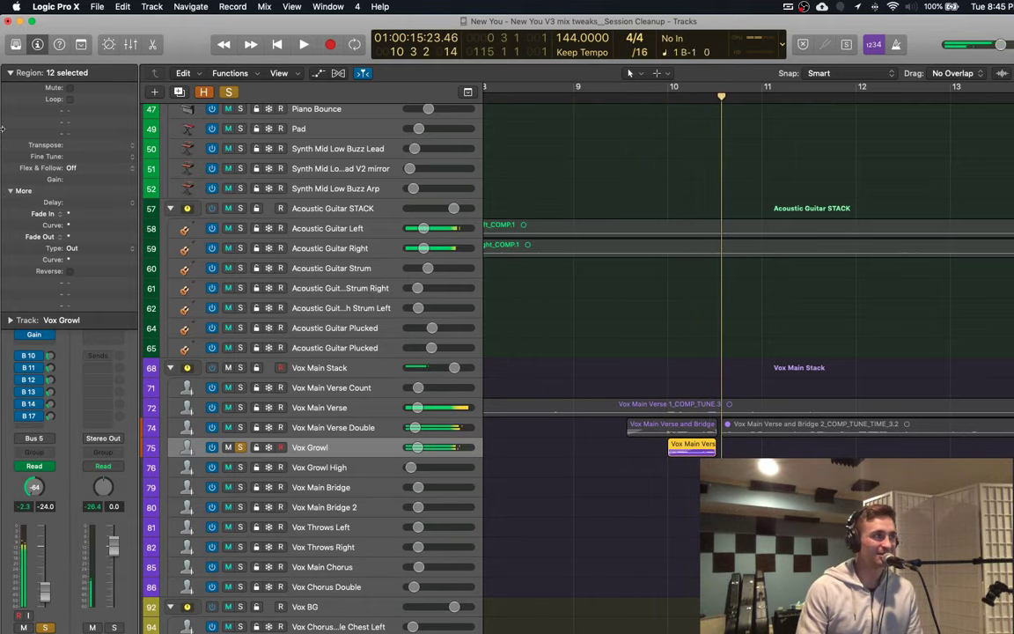
# Step: Bypass every insert plug-in on the Vox Growl channel and play the dry growl from bar 10
pyautogui.click(10, 73)
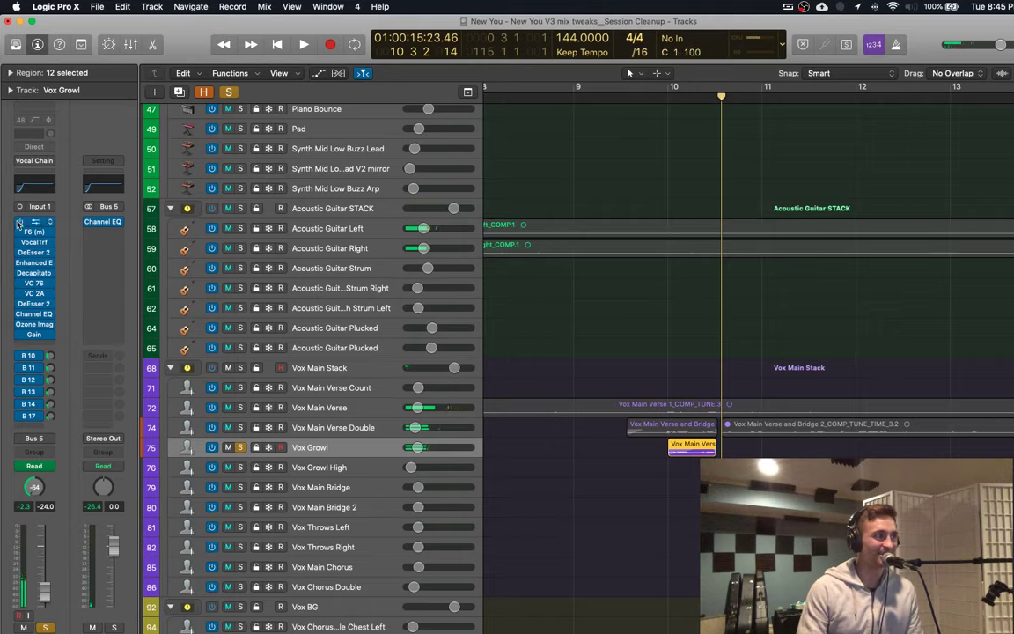
pyautogui.press('space')
pyautogui.click(664, 95)
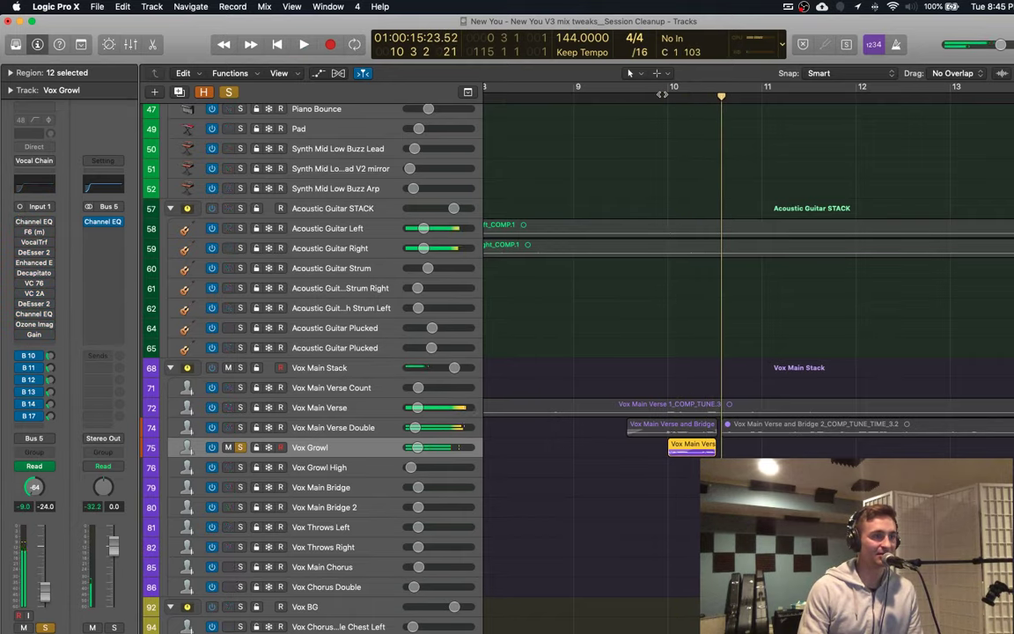
# Step: Re-enable Channel EQ, F6 and VocalTrf one after another on Vox Growl, replaying the growl from bar 10
pyautogui.click(662, 94)
pyautogui.press('space')
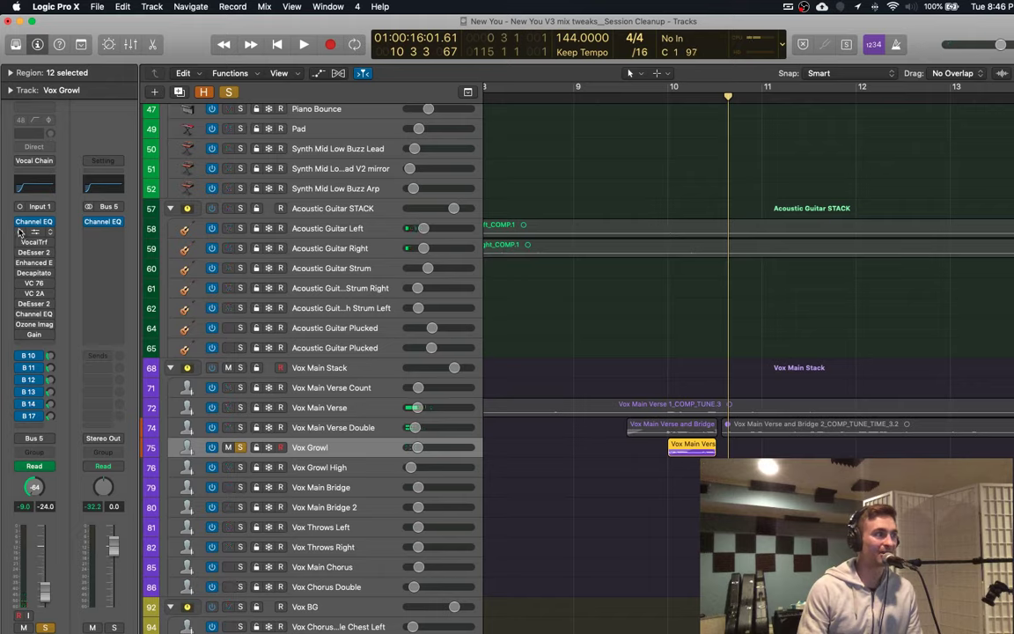
pyautogui.click(665, 97)
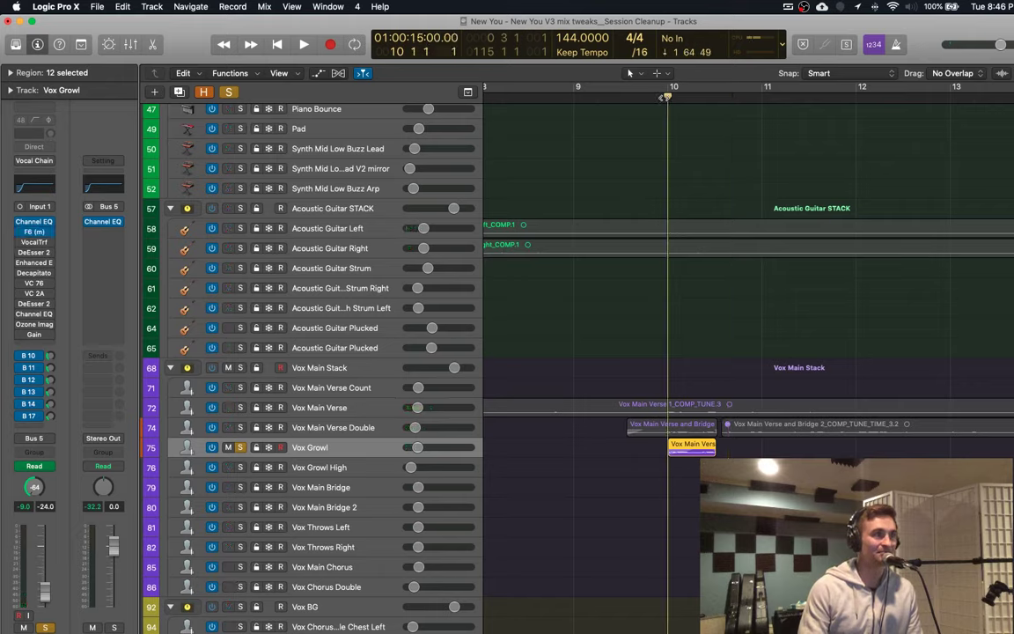
pyautogui.press('space')
pyautogui.press('space')
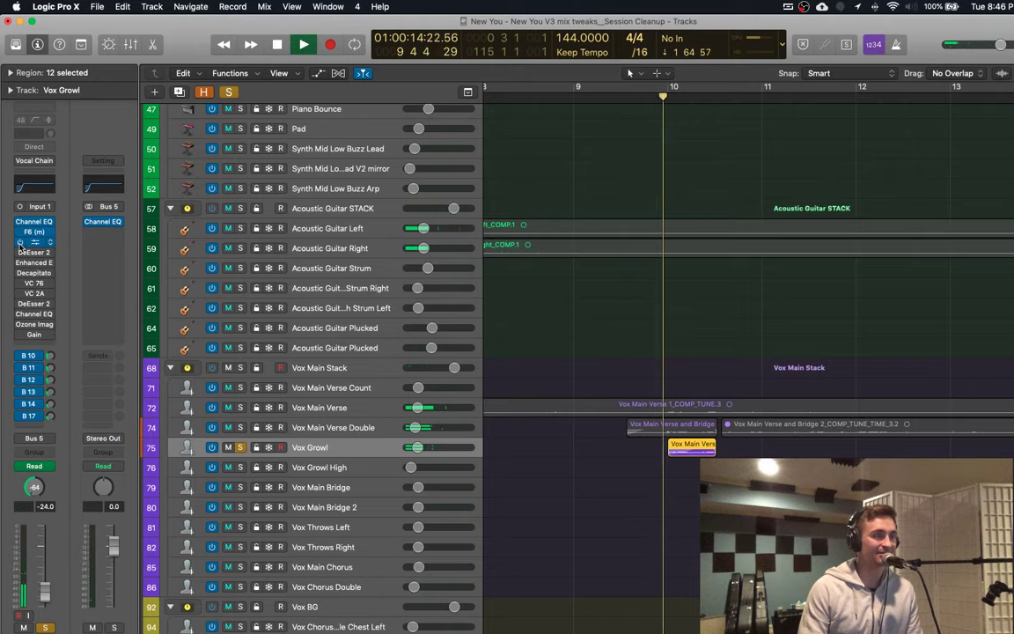
pyautogui.press('space')
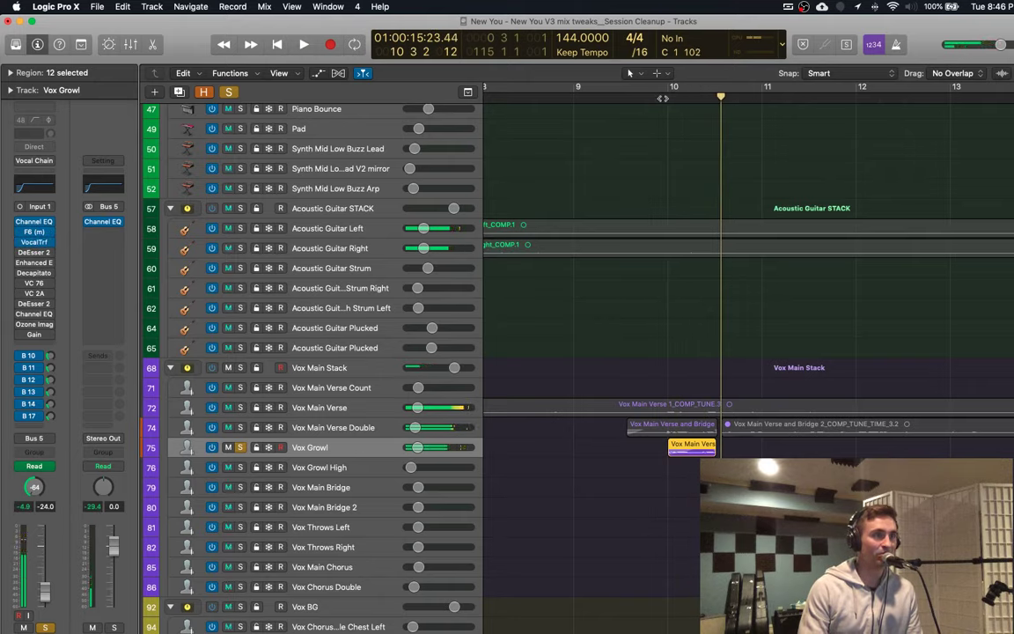
# Step: Set the Vocal Transformer's Formant to +21 on Vox Growl and play the growl
pyautogui.press('space')
pyautogui.click(34, 243)
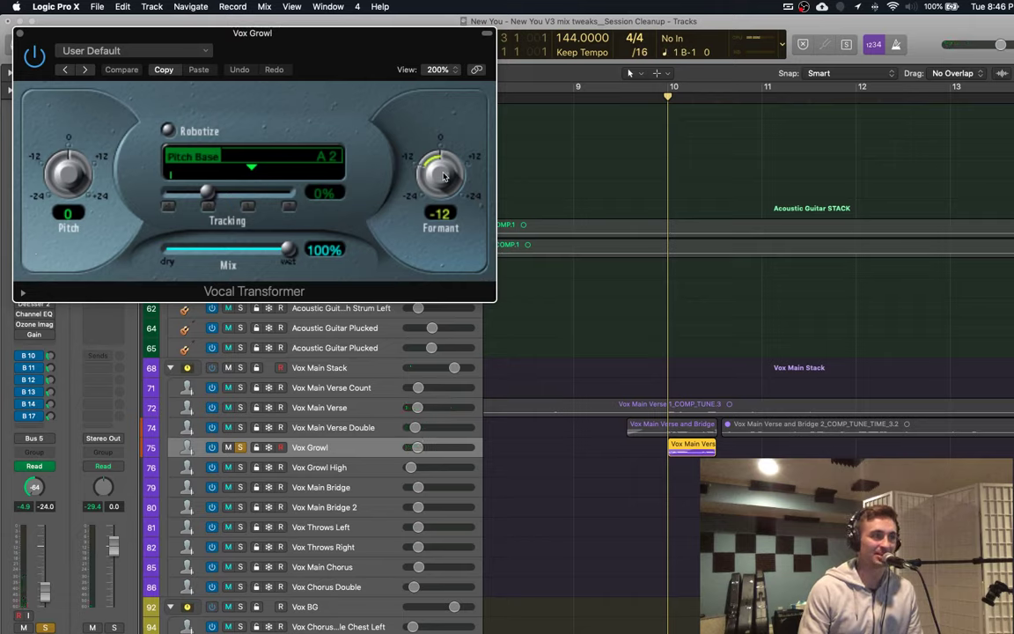
pyautogui.moveTo(444, 176); pyautogui.dragTo(461, 19)
pyautogui.press('space')
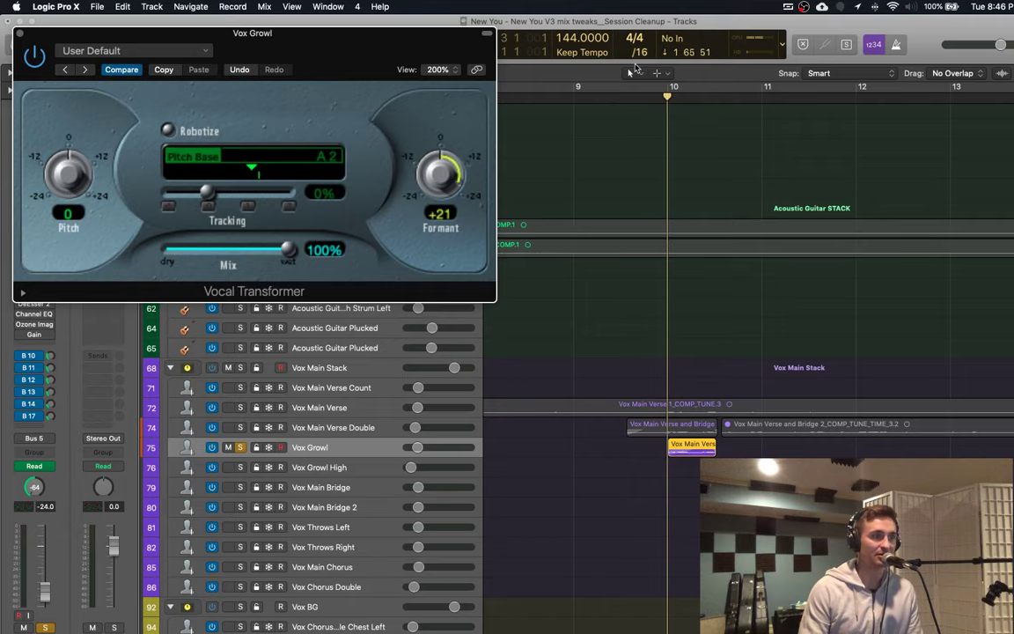
# Step: Return the Vocal Transformer's Formant to -12, replay the growl from bar 10 and close the plug-in
pyautogui.moveTo(433, 176); pyautogui.dragTo(430, 216)
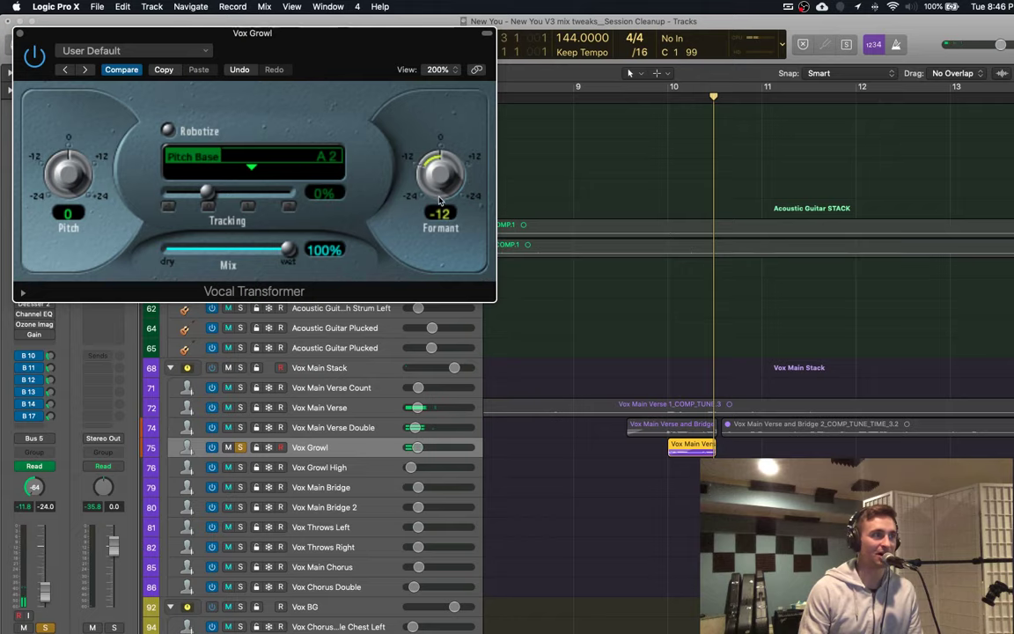
pyautogui.click(667, 96)
pyautogui.press('space')
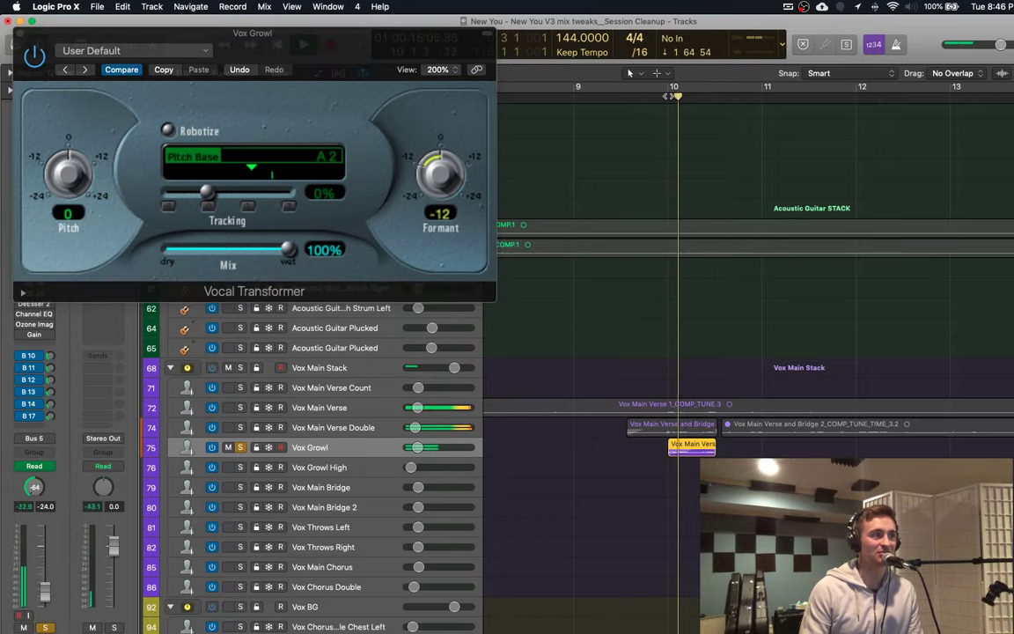
pyautogui.click(21, 36)
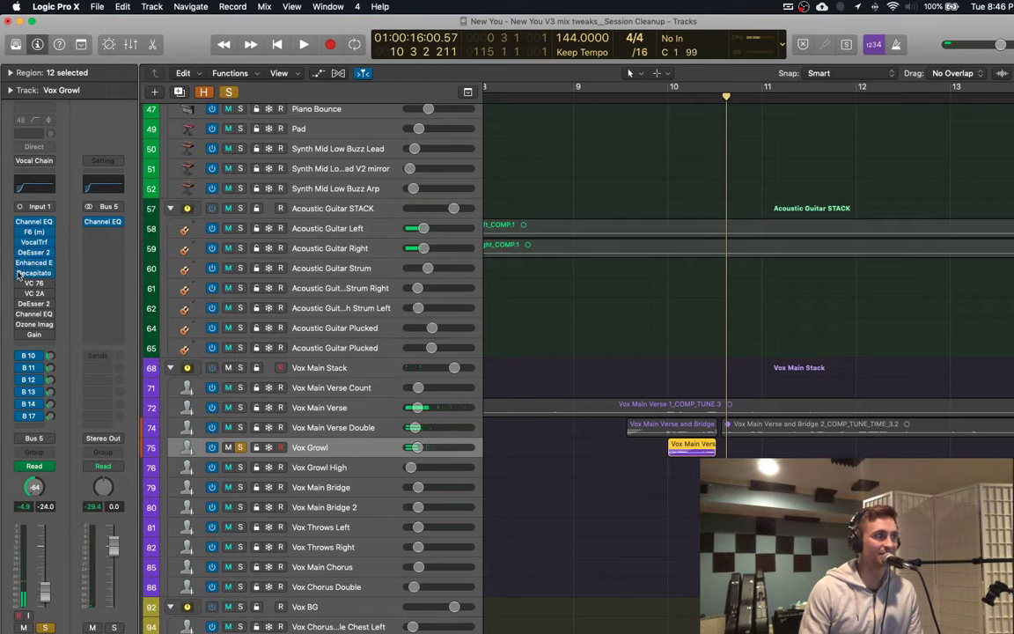
# Step: Re-enable the remaining Vox Growl inserts from the first DeEsser 2 through Gain, replaying the growl between them
pyautogui.press('space')
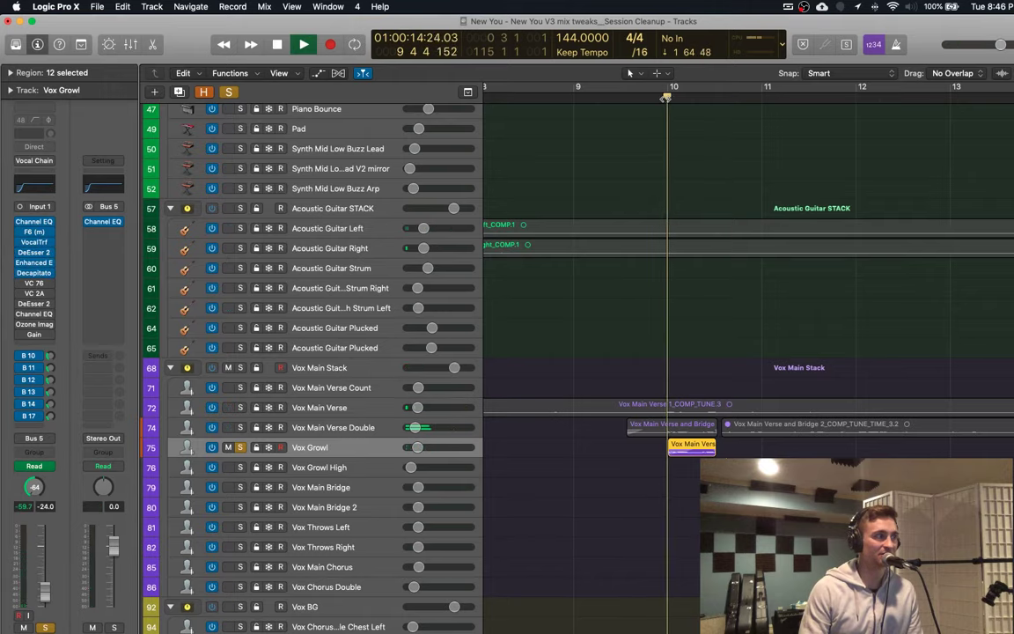
pyautogui.press('space')
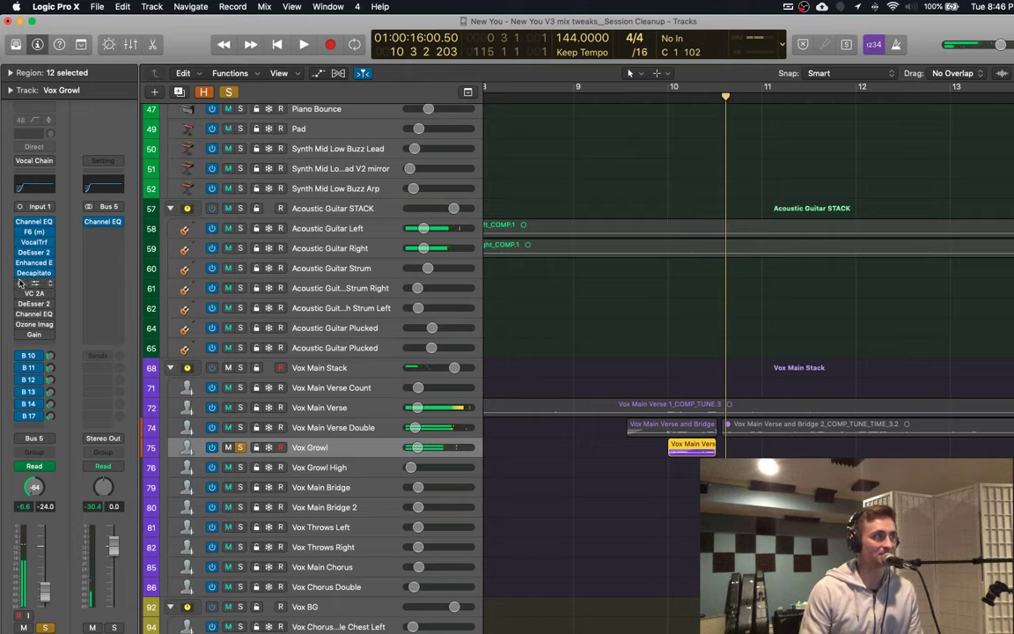
pyautogui.click(662, 96)
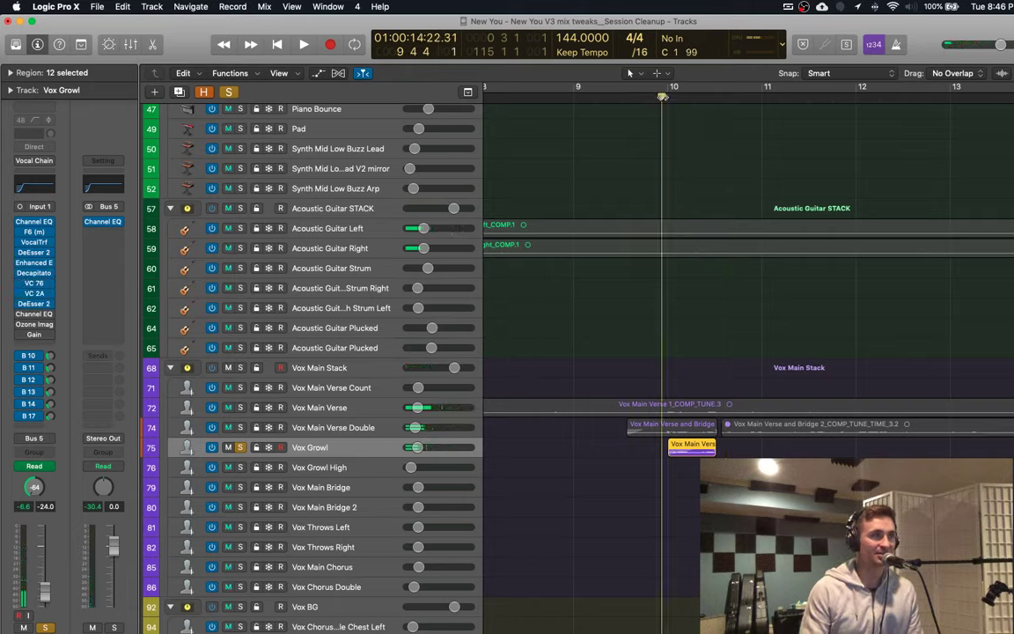
pyautogui.press('space')
pyautogui.press('space')
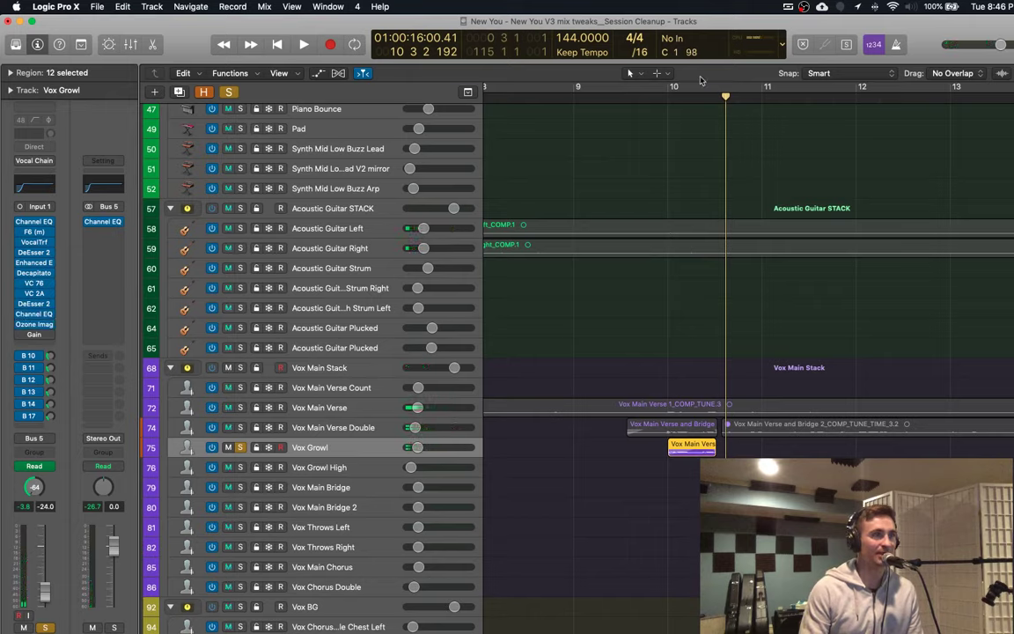
pyautogui.click(602, 89)
pyautogui.press('space')
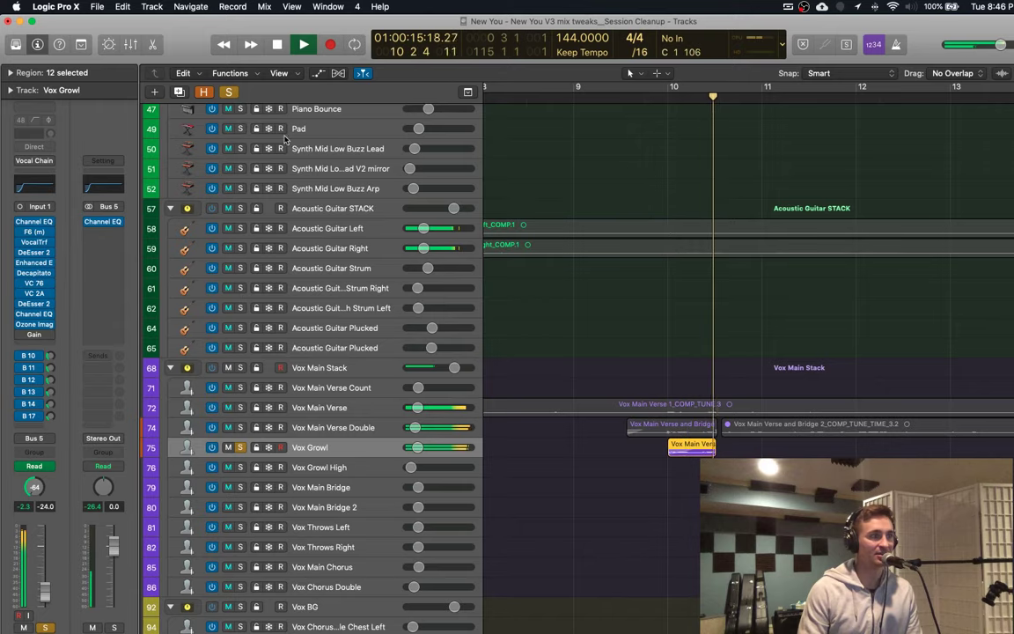
pyautogui.press('space')
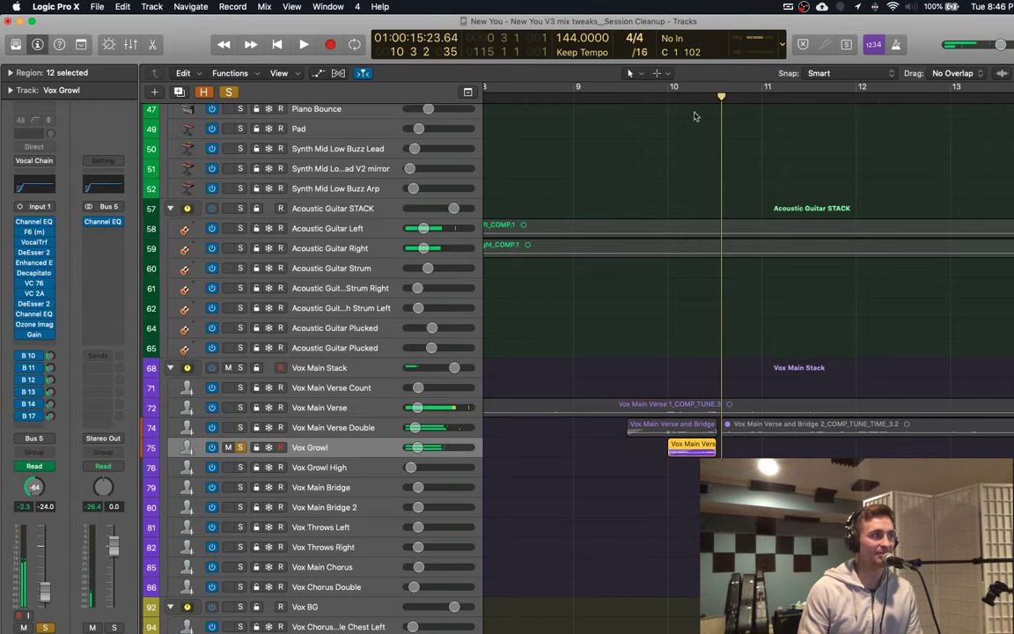
# Step: Add Vox Main Verse Double and Vox Main Verse back to the Vox Growl solo and play the layers from bar 9
pyautogui.click(706, 97)
pyautogui.press('space')
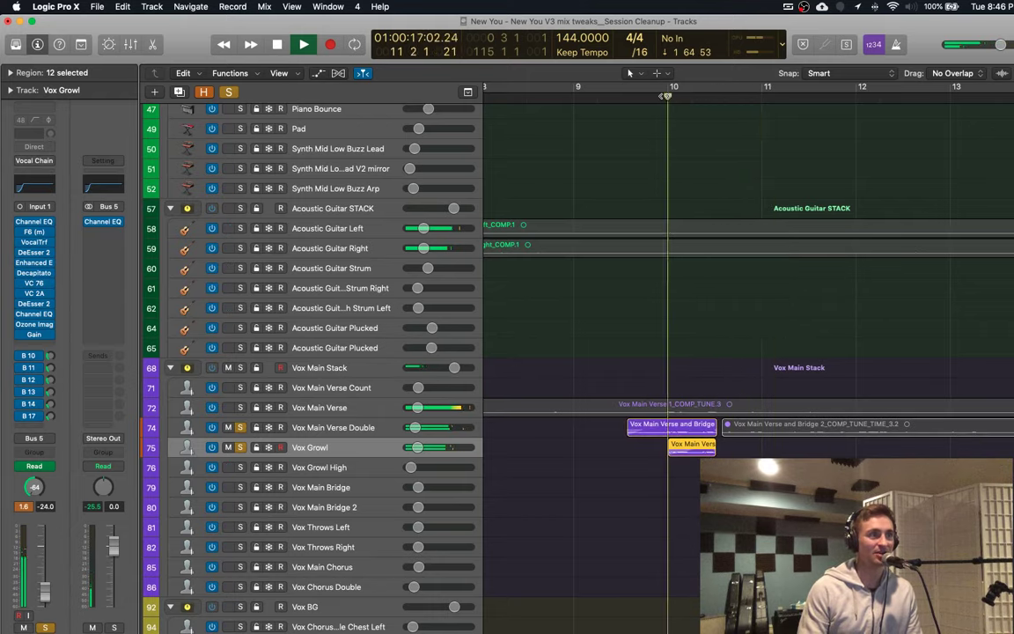
pyautogui.click(663, 96)
pyautogui.click(636, 96)
pyautogui.press('space')
pyautogui.click(585, 95)
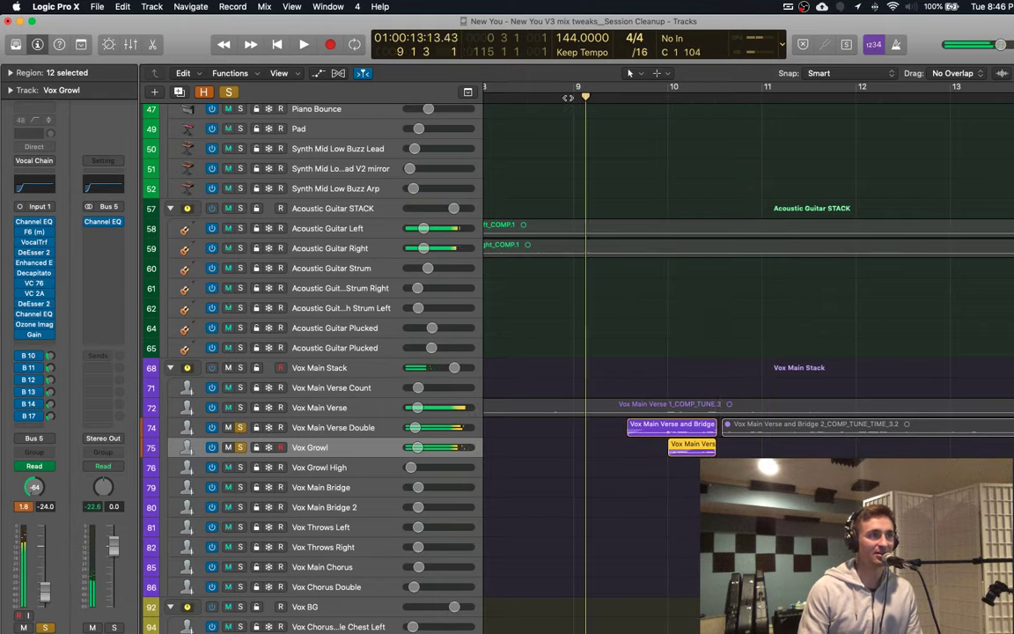
pyautogui.click(238, 409)
pyautogui.press('space')
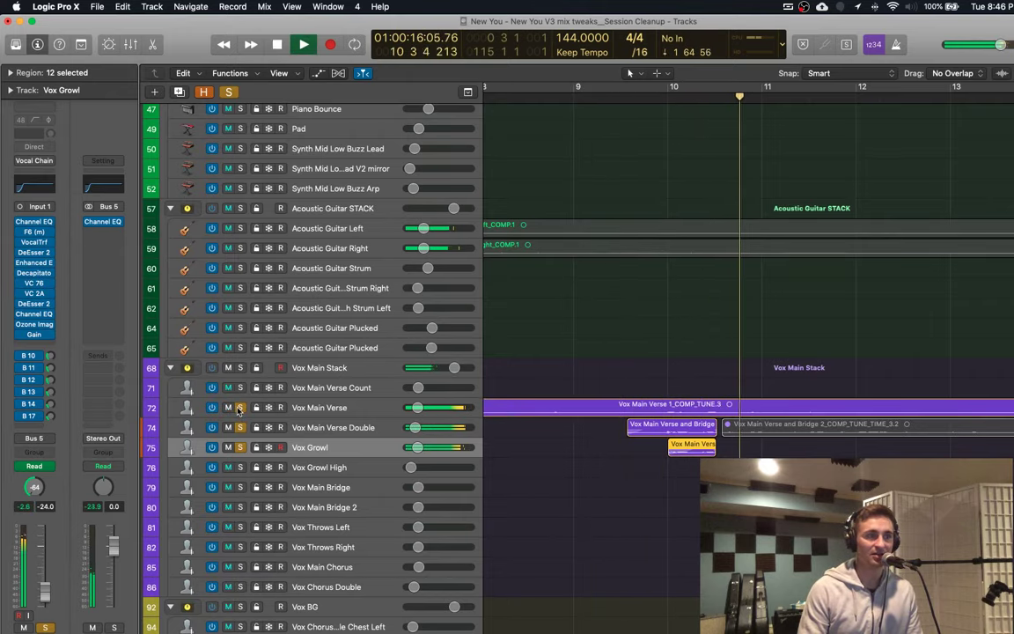
# Step: Continue playback of the soloed verse vocals toward the growl near bar 24 and show the song's wider arrangement
pyautogui.hscroll(10, 661, 398)
pyautogui.hscroll(5, 661, 398)
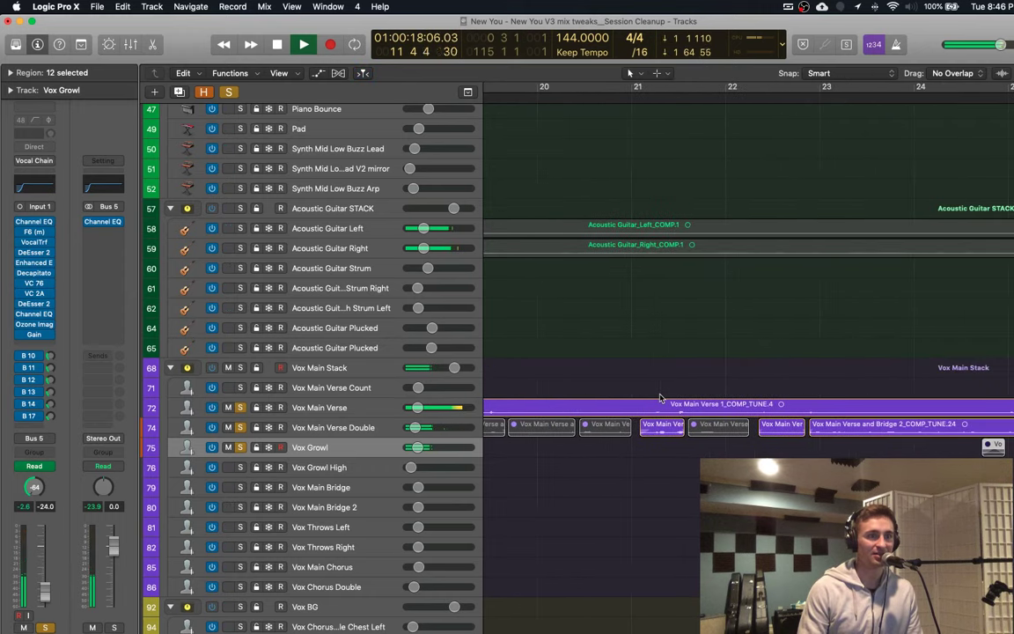
pyautogui.click(518, 93)
pyautogui.scroll(-8, 519, 99)
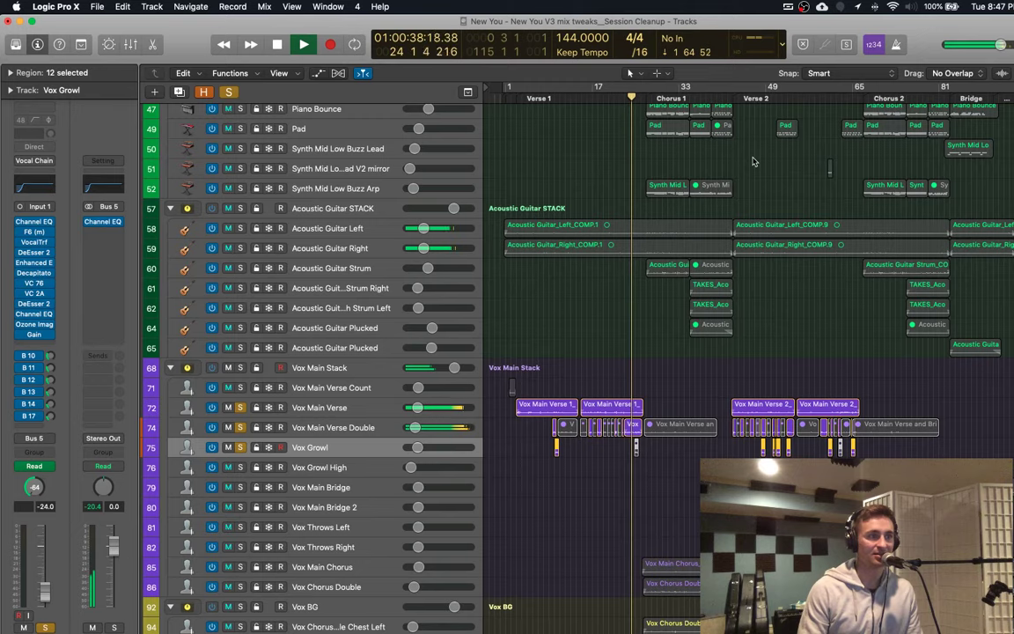
# Step: Play the soloed verse vocals in Verse 2 through the growl regions and stop shortly after bar 51
pyautogui.scroll(6, 754, 161)
pyautogui.press('z')
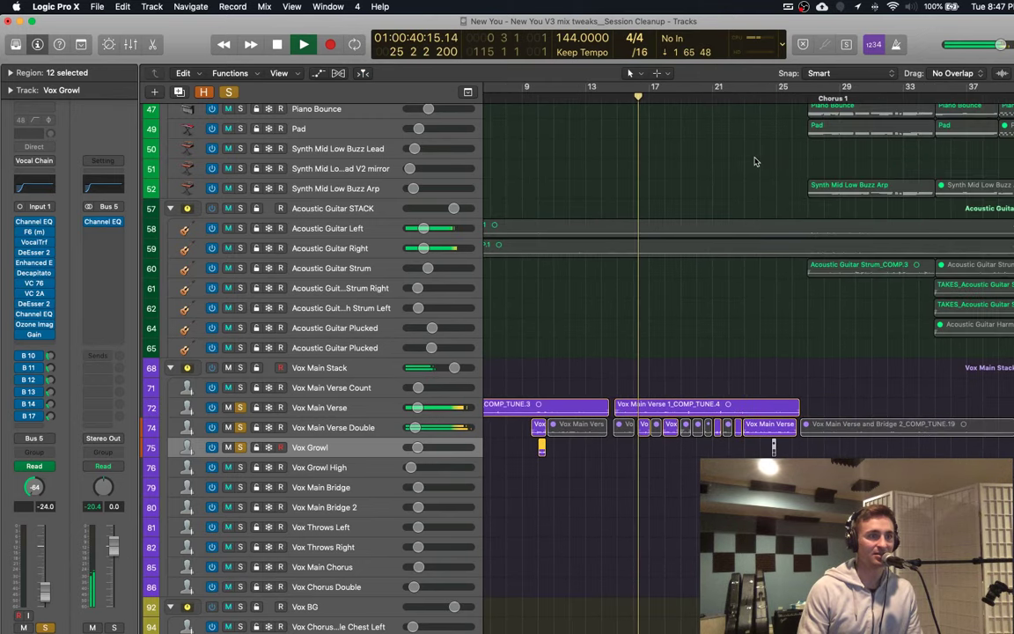
pyautogui.click(766, 96)
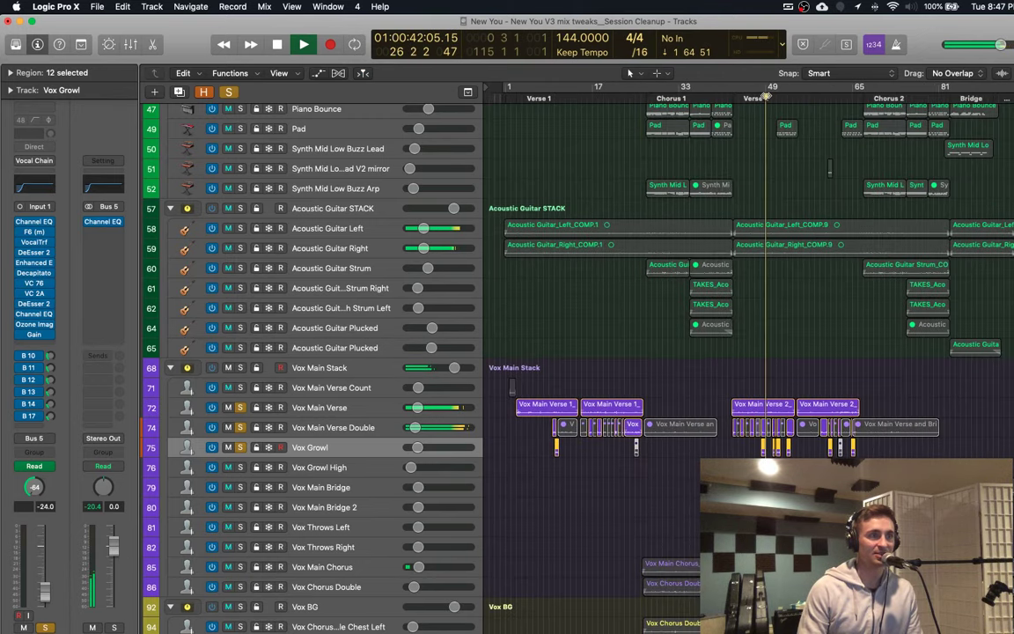
pyautogui.click(755, 96)
pyautogui.scroll(7, 754, 114)
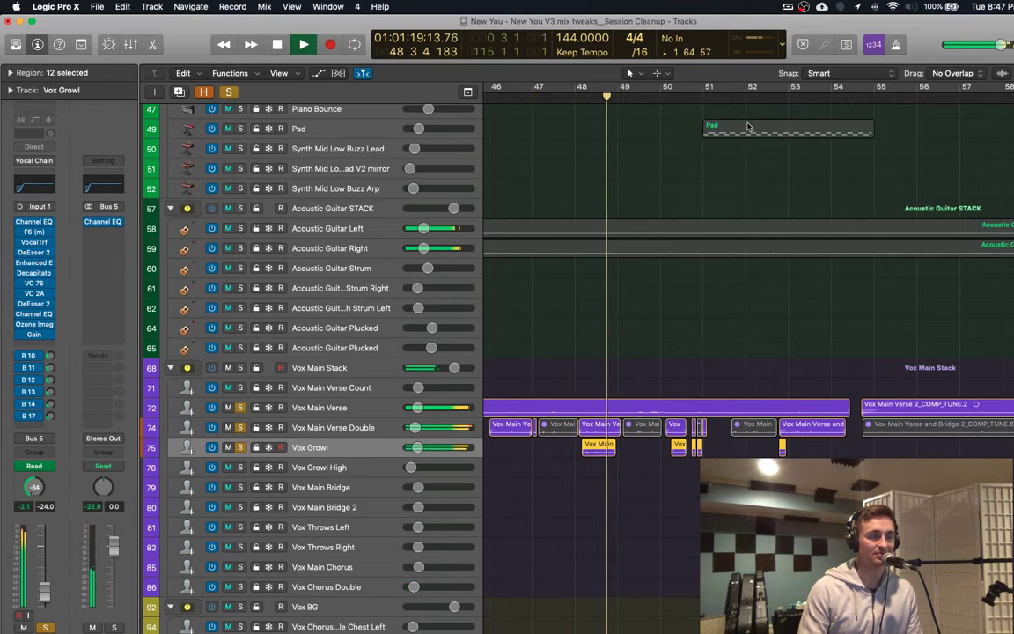
pyautogui.press('super+Right')
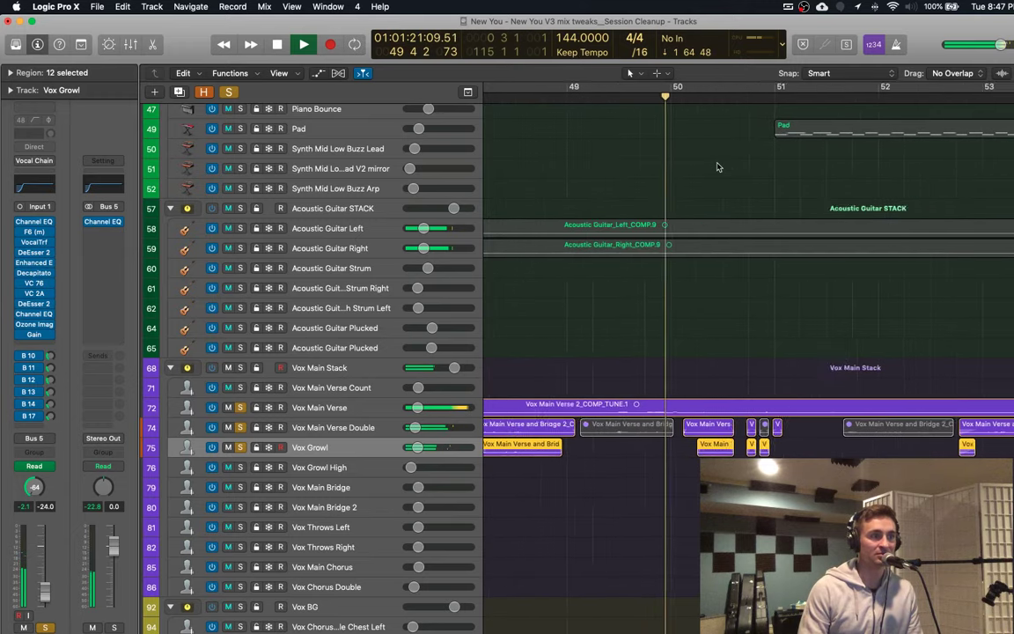
pyautogui.press('super+Left')
pyautogui.scroll(-5, 718, 168)
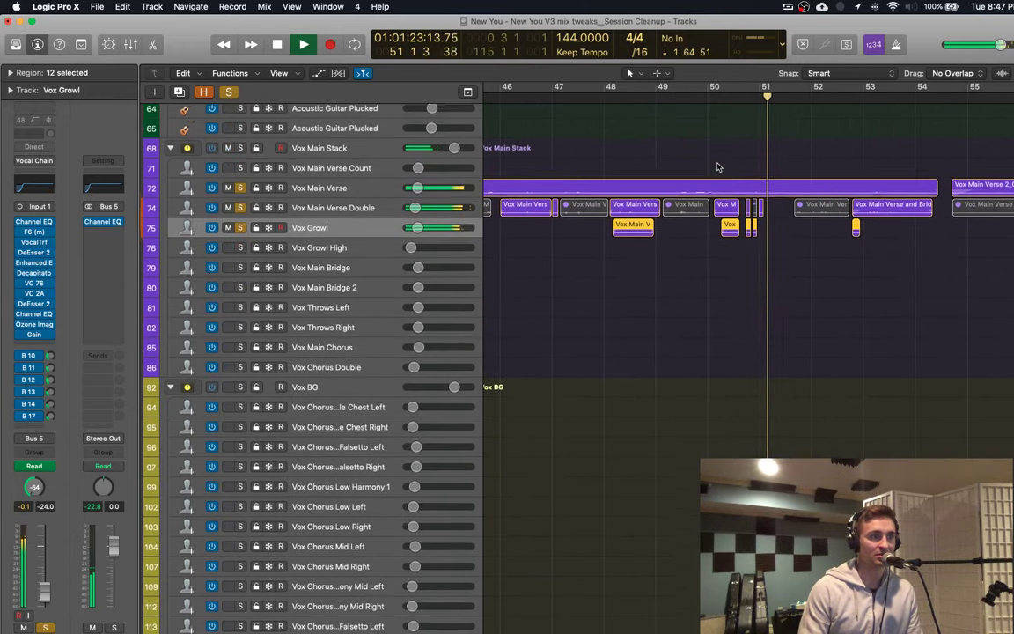
pyautogui.scroll(-5, 718, 167)
pyautogui.press('space')
# Step: Replay the layered Verse 2 vocals from bar 48 through the Vox Growl region and stop at bar 49
pyautogui.press('super+Up')
pyautogui.press('super+Up')
pyautogui.press('super+Up')
pyautogui.press('super+Up')
pyautogui.press('super+Up')
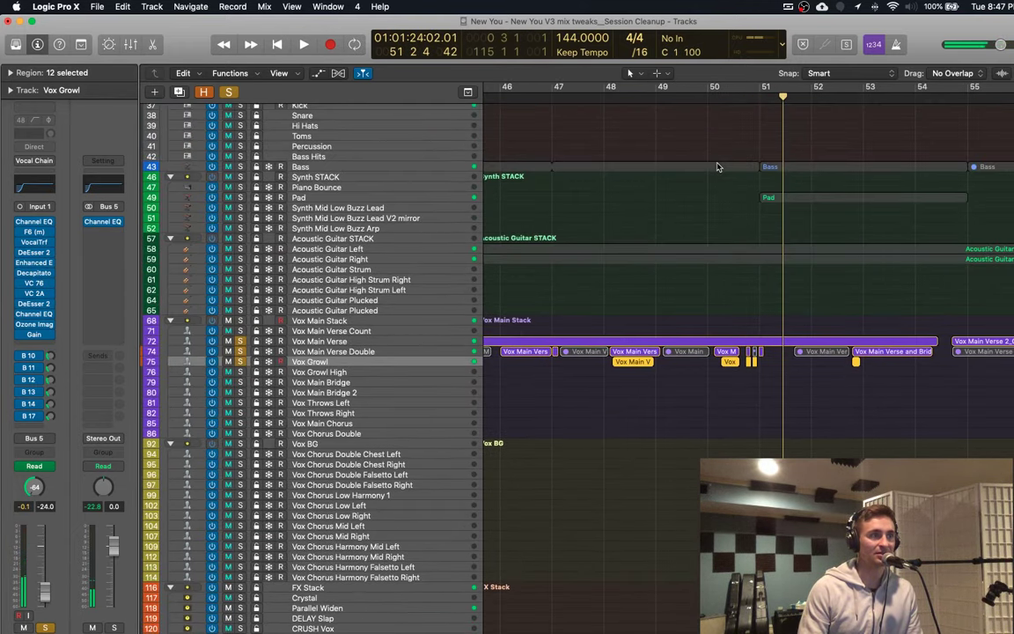
pyautogui.scroll(3, 175, 243)
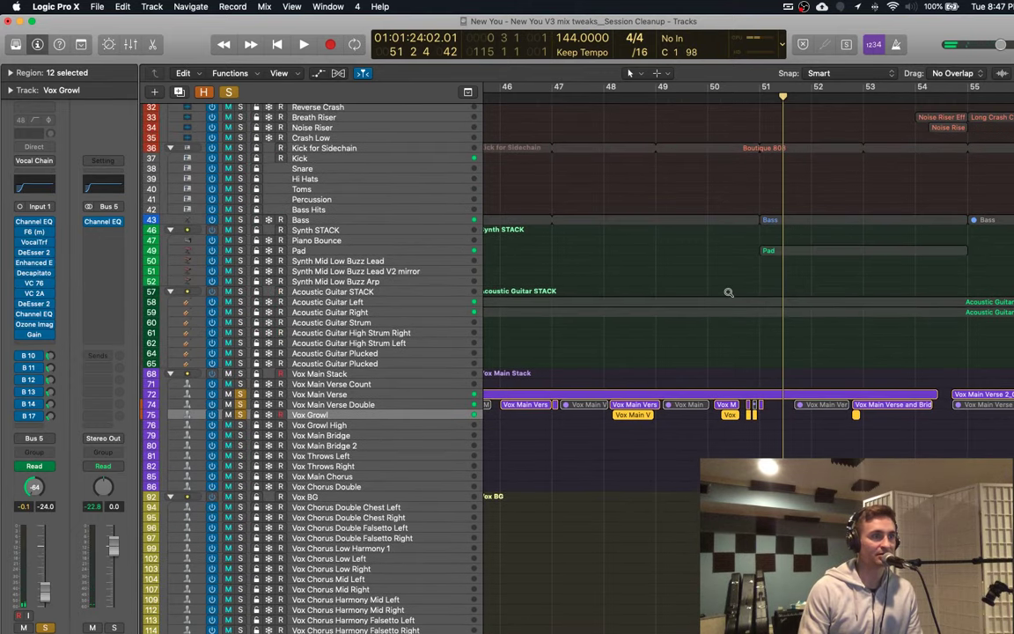
pyautogui.press('super+Down')
pyautogui.press('super+Down')
pyautogui.scroll(3, 728, 296)
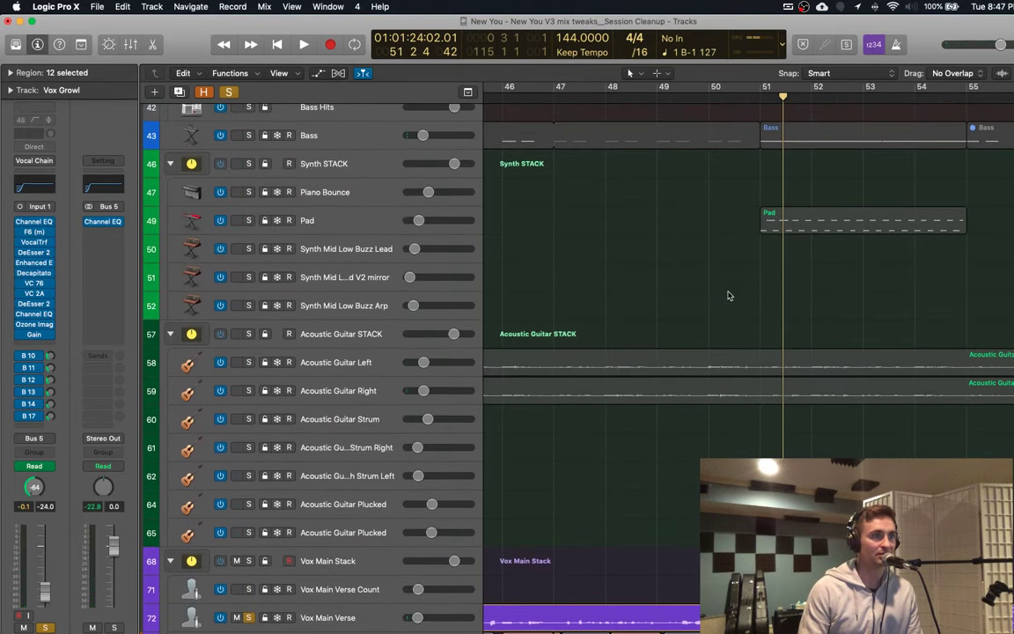
pyautogui.scroll(-3, 729, 295)
pyautogui.click(609, 96)
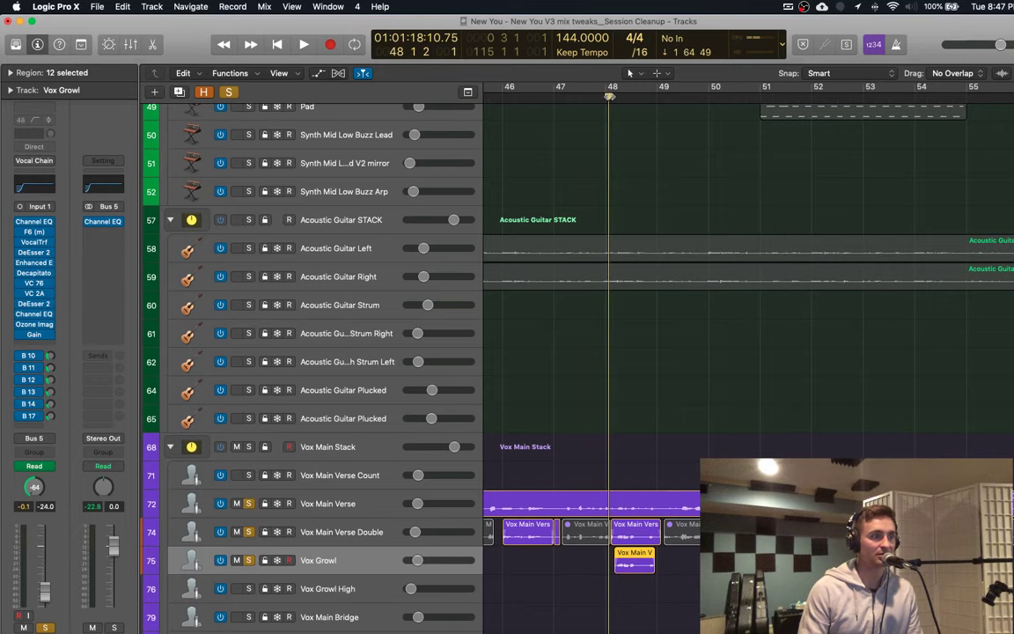
pyautogui.press('space')
pyautogui.press('super+Left')
pyautogui.press('super+Left')
pyautogui.press('super+Left')
pyautogui.press('super+Up')
pyautogui.press('super+Up')
pyautogui.press('super+Up')
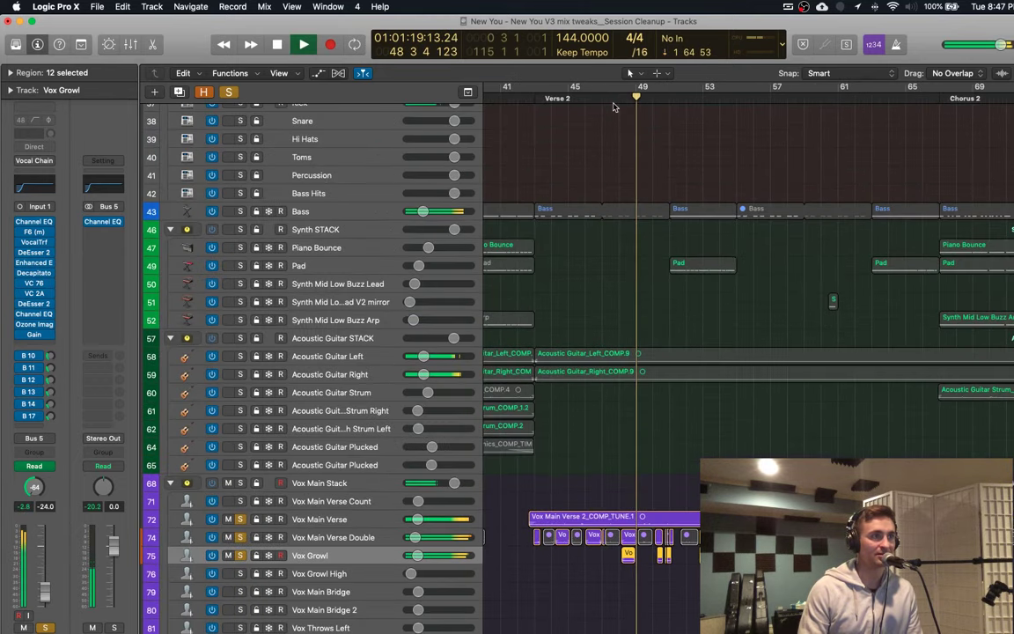
pyautogui.press('space')
# Step: Add Vox Growl High to the soloed vocals and play the layers from bar 60
pyautogui.scroll(-4, 608, 152)
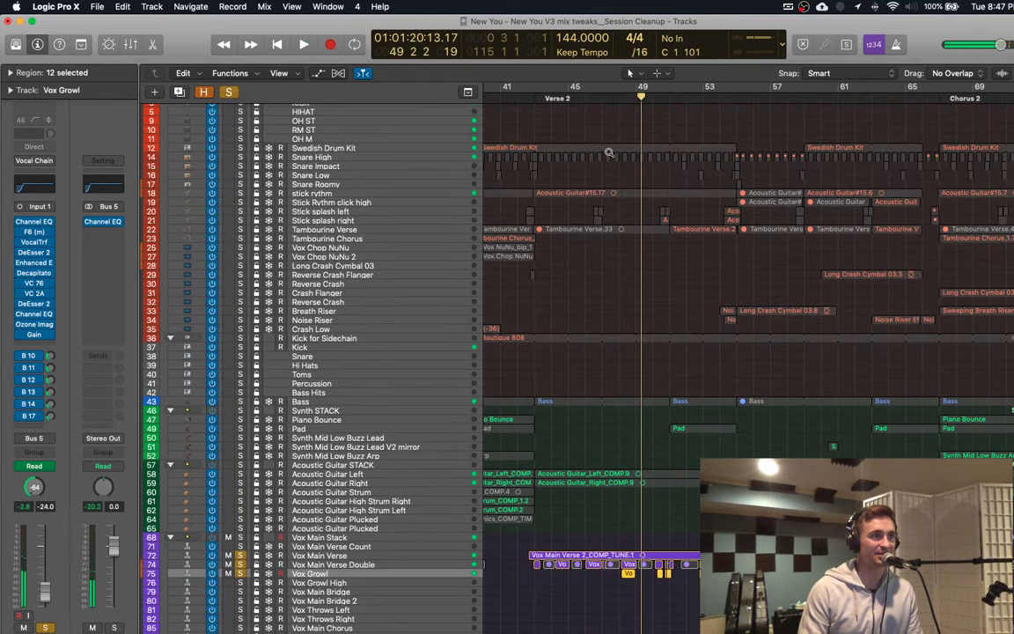
pyautogui.hscroll(-3, 611, 100)
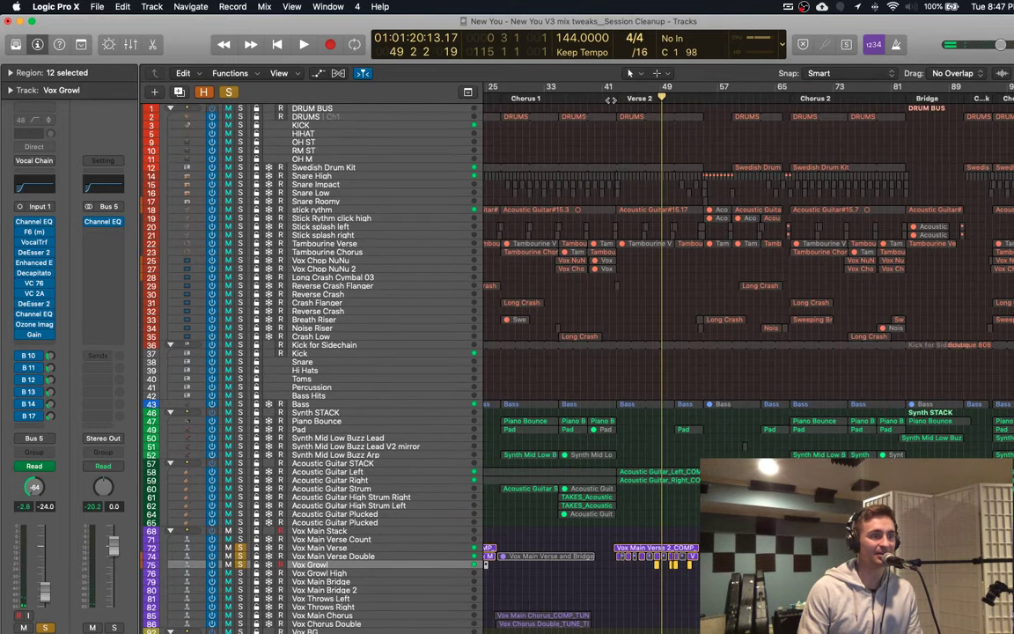
pyautogui.press('super+Right')
pyautogui.press('super+Right')
pyautogui.scroll(-4, 533, 256)
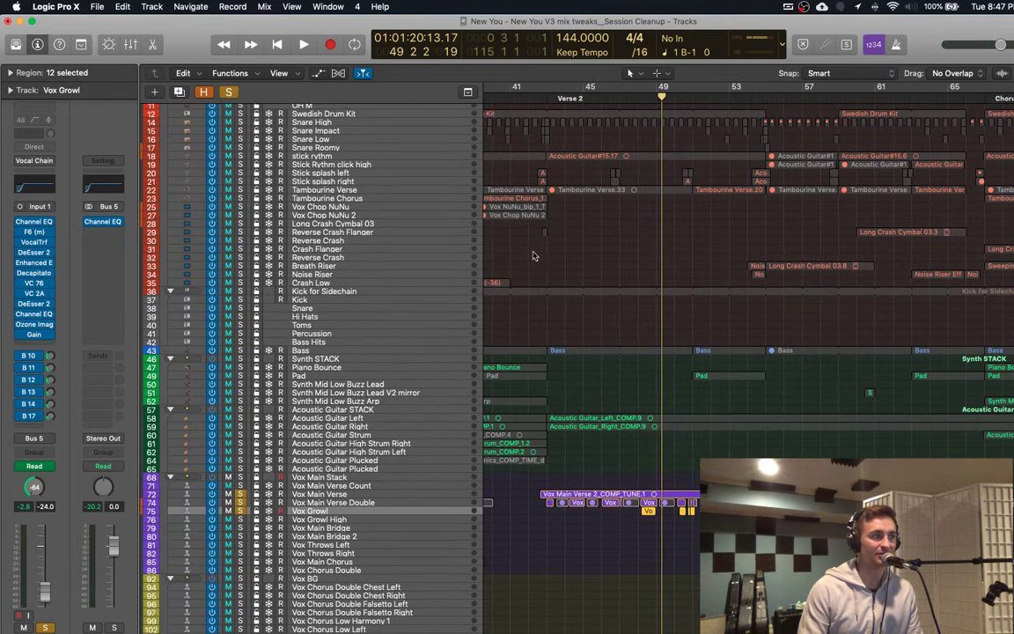
pyautogui.press('super+Down')
pyautogui.press('super+Down')
pyautogui.press('super+Down')
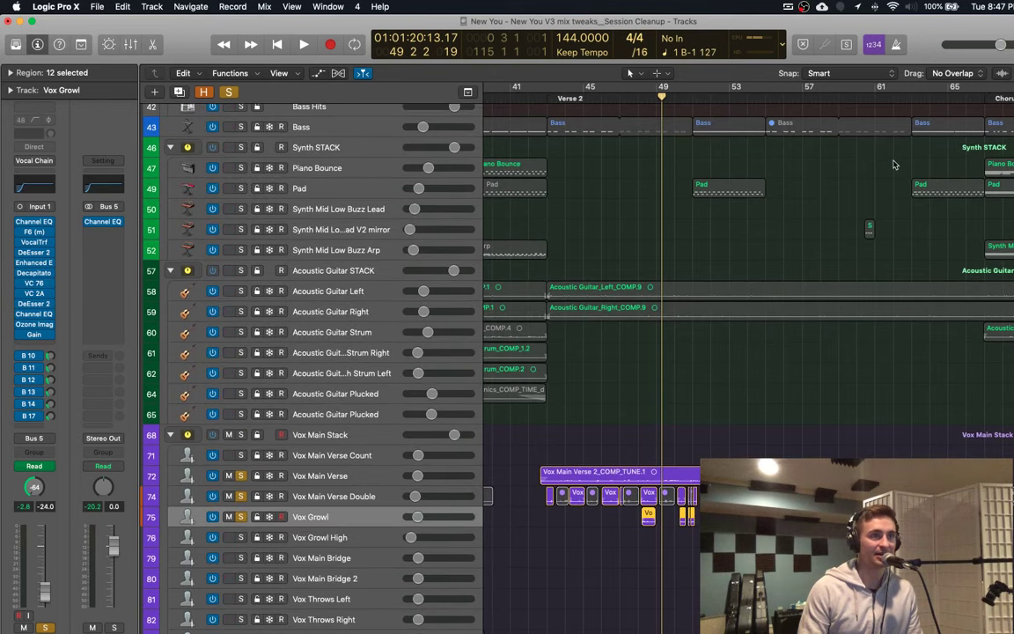
pyautogui.click(876, 86)
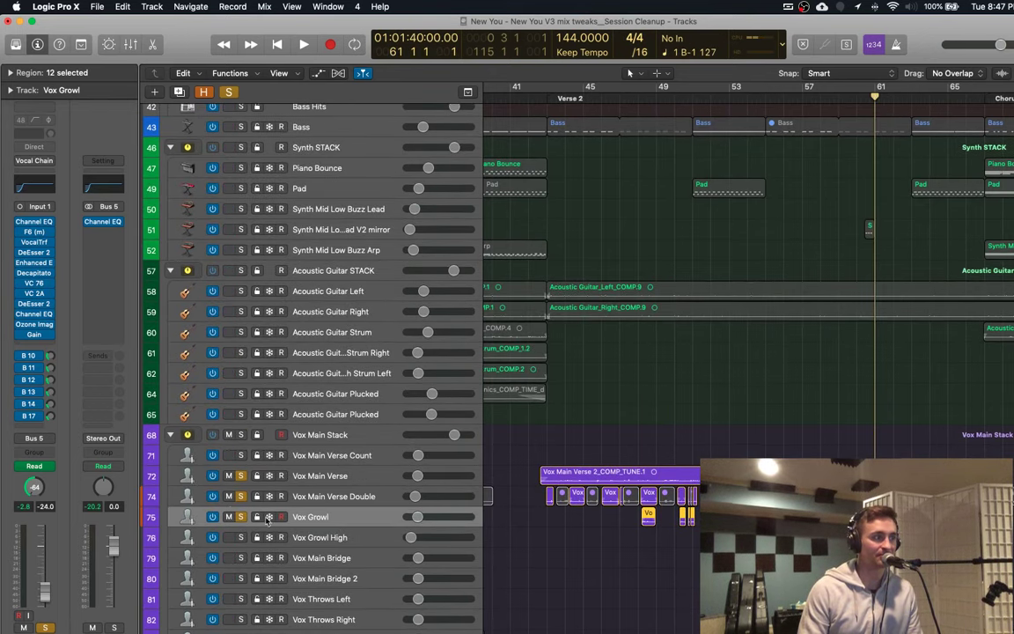
pyautogui.click(856, 93)
pyautogui.press('space')
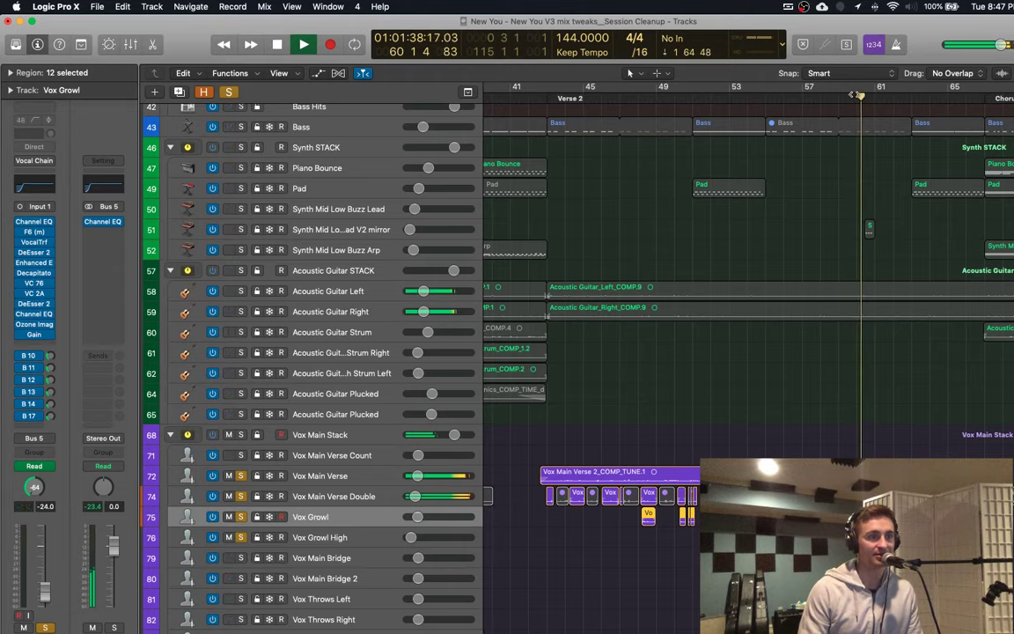
pyautogui.press('space')
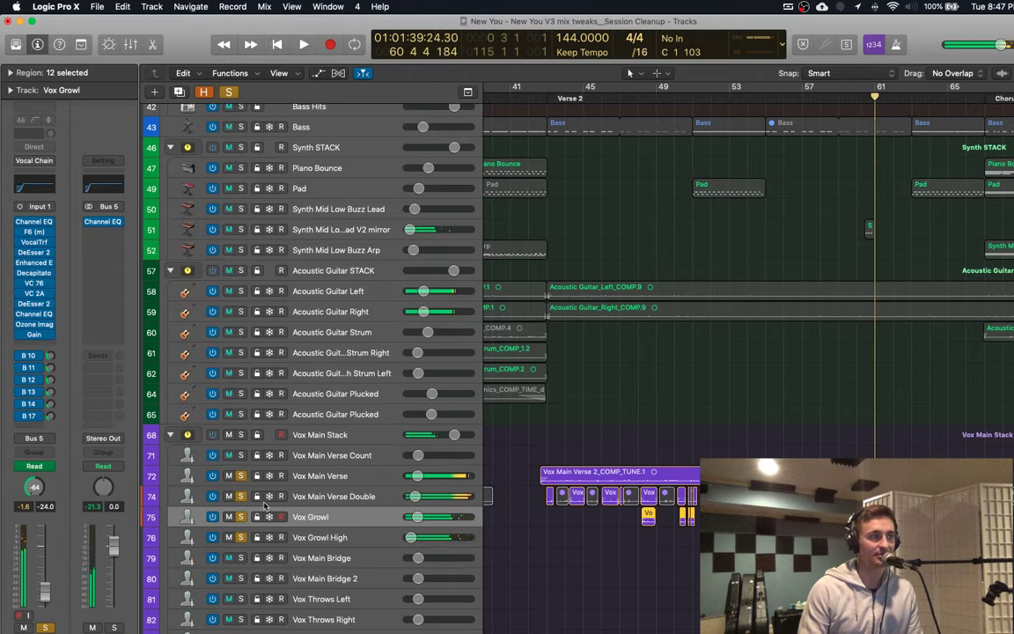
# Step: Remove Vox Main Verse, Vox Main Verse Double and Vox Growl from the solo and play Vox Growl High alone twice from bar 60
pyautogui.click(240, 475)
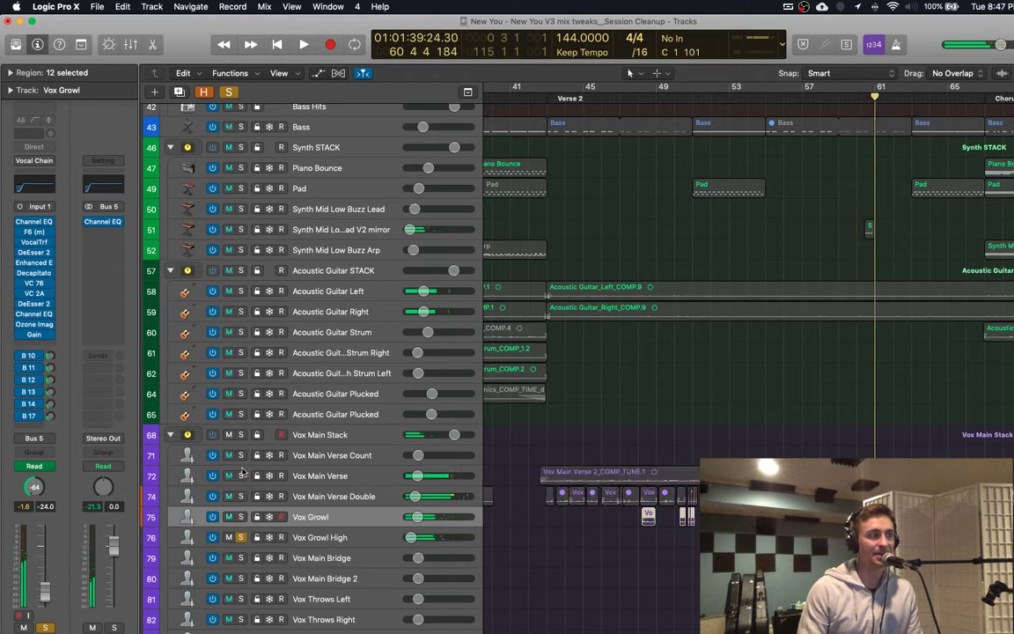
pyautogui.click(855, 93)
pyautogui.press('space')
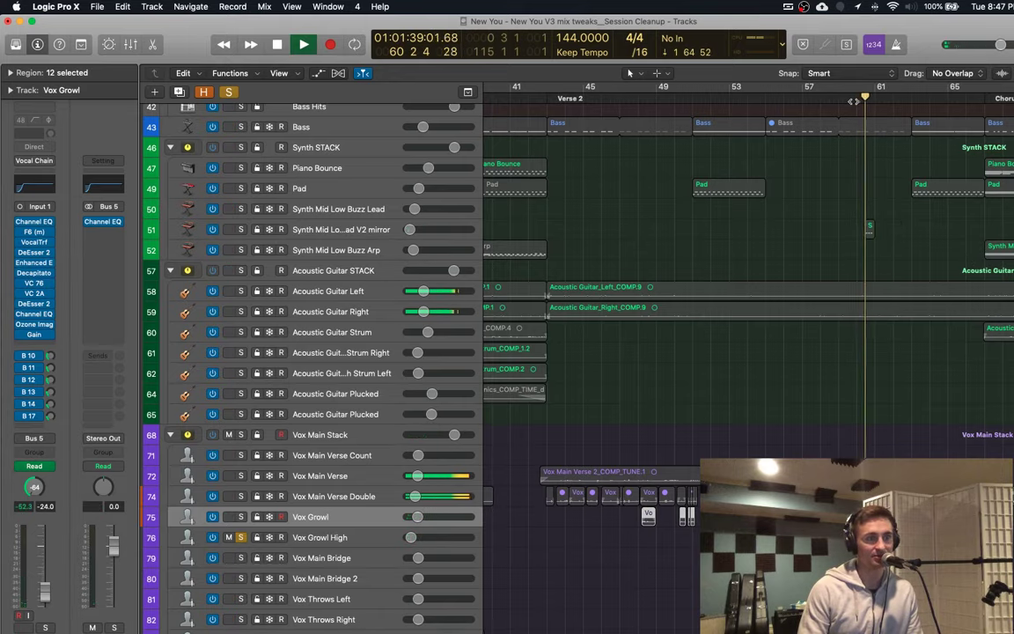
pyautogui.press('space')
pyautogui.click(853, 101)
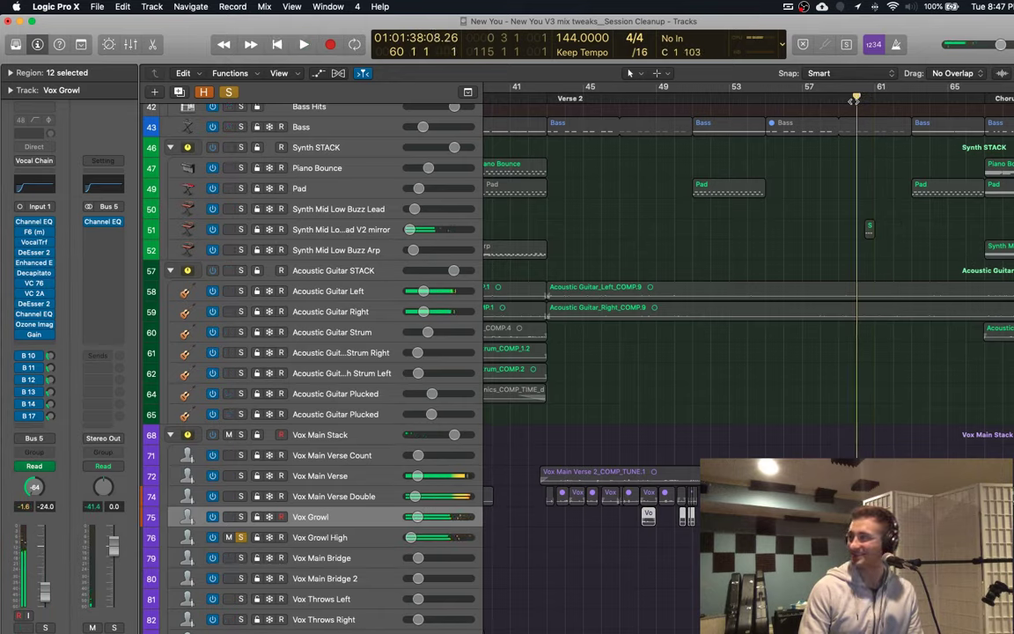
pyautogui.press('space')
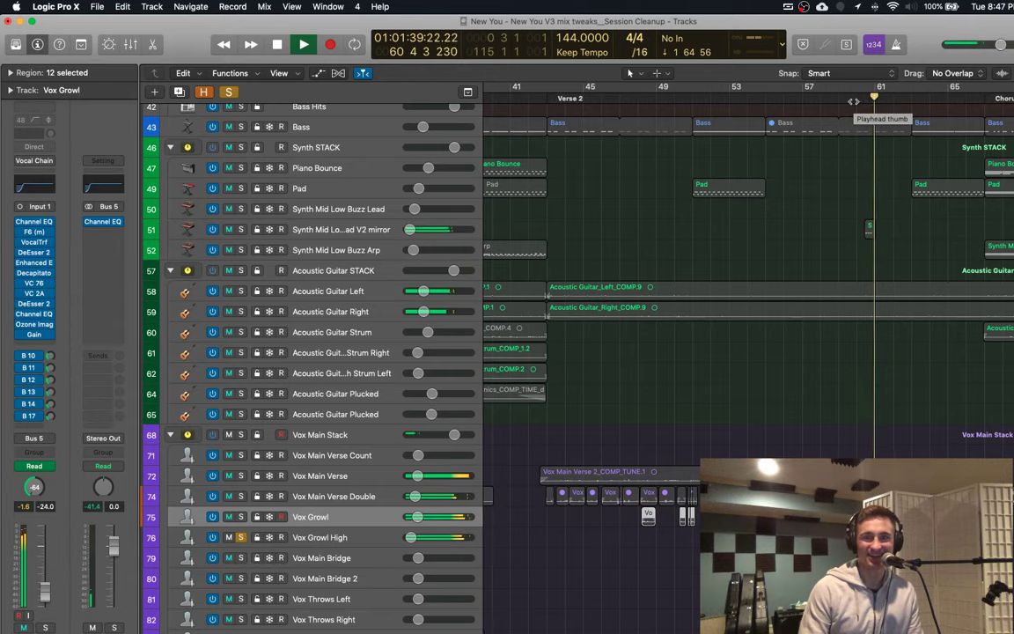
pyautogui.press('space')
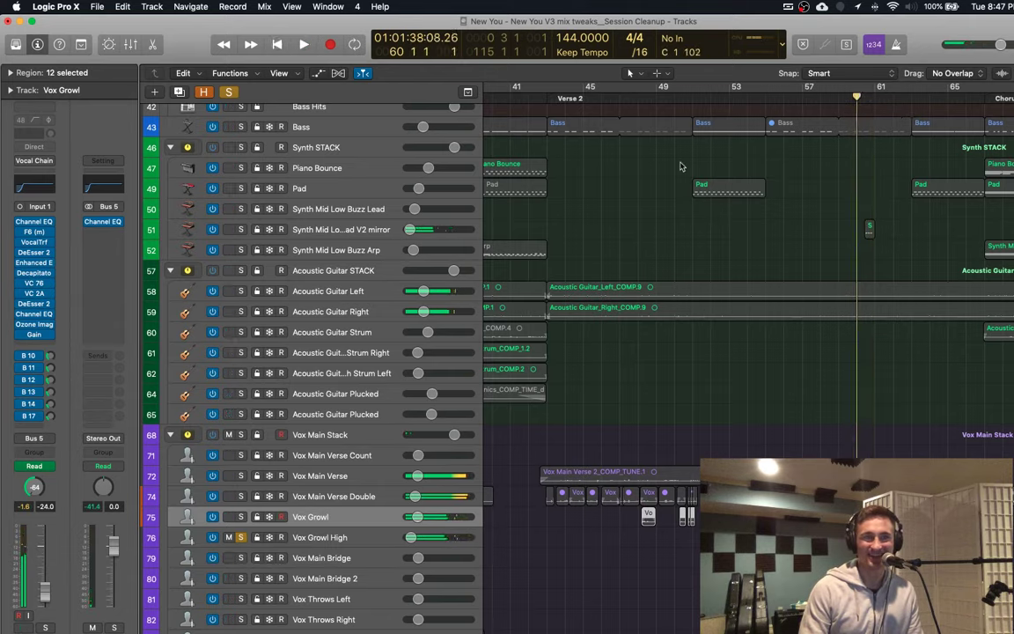
# Step: Add Vox Growl and Vox Main Verse Double back to the Vox Growl High solo, playing the layers from bar 60
pyautogui.click(241, 517)
pyautogui.press('space')
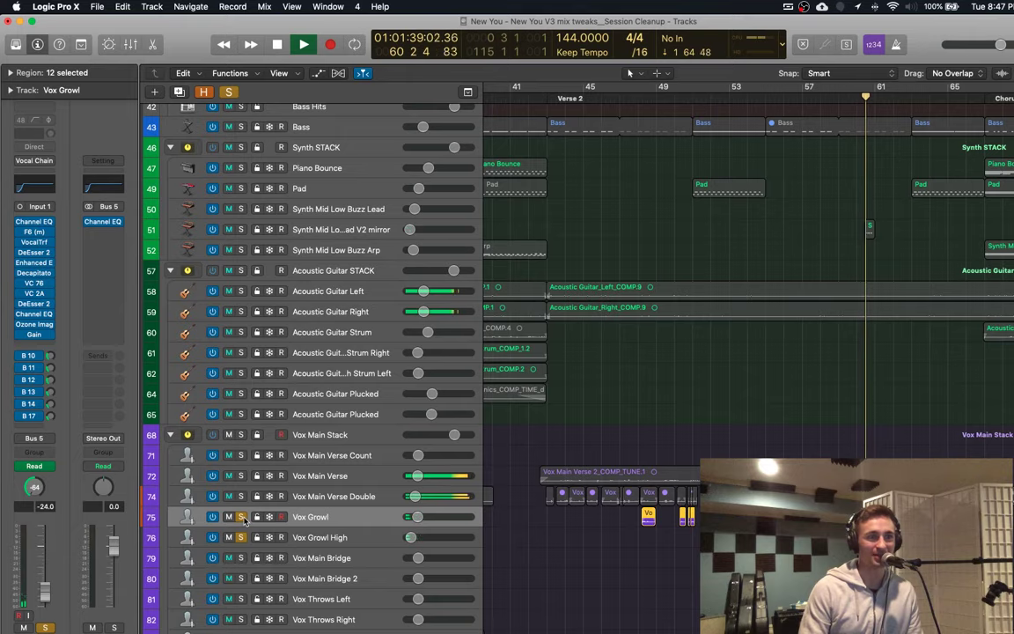
pyautogui.press('space')
pyautogui.click(240, 517)
pyautogui.click(240, 497)
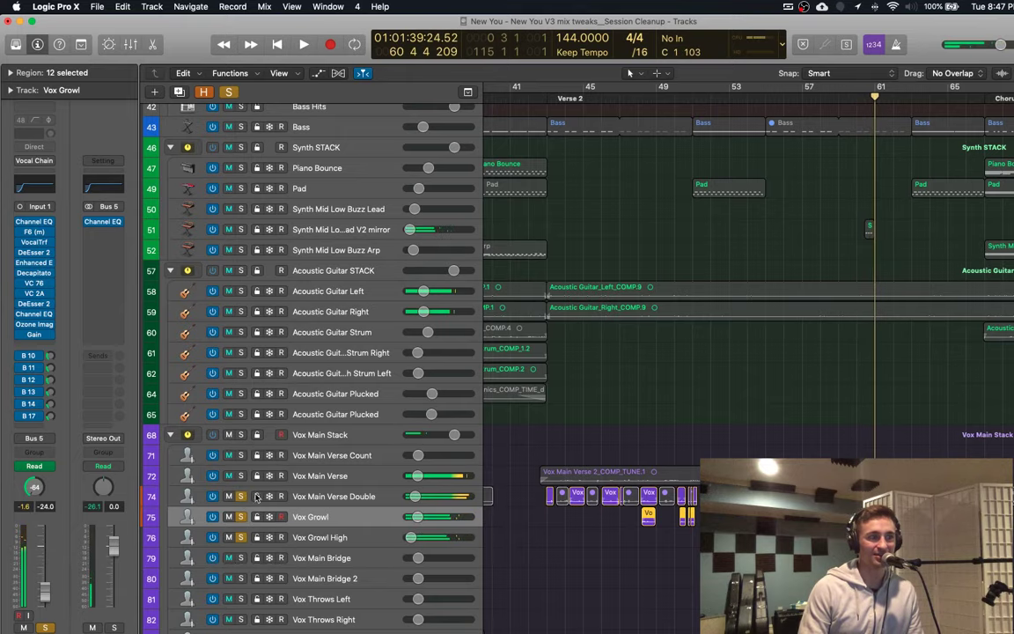
pyautogui.press('space')
pyautogui.scroll(-10, 845, 237)
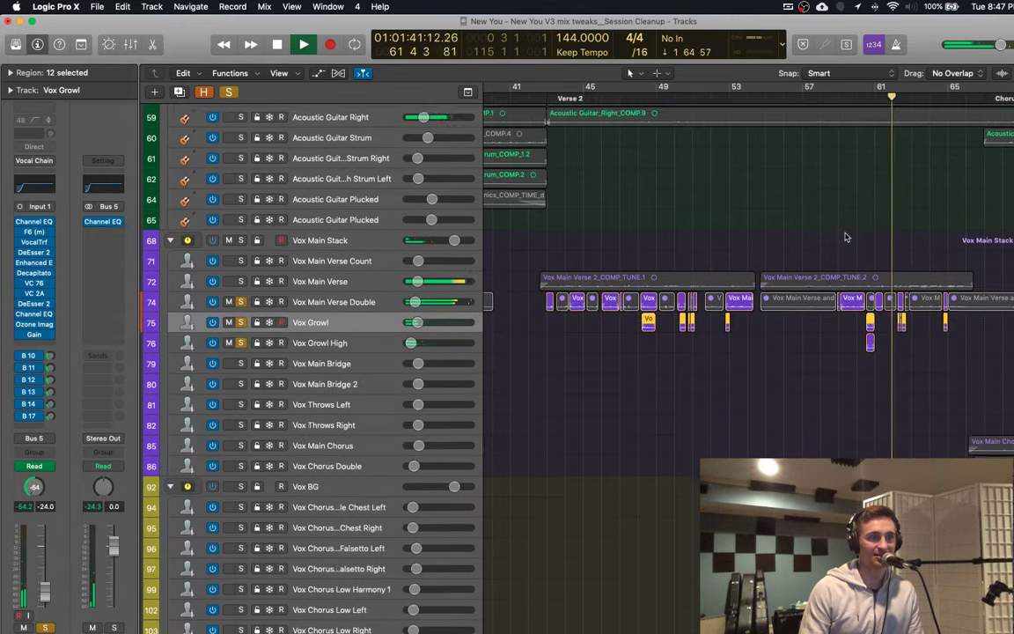
pyautogui.press('space')
# Step: Select the double and growl regions after bar 61, solo Vox Main Verse as well and play all the layers around bar 60
pyautogui.moveTo(920, 282); pyautogui.dragTo(892, 244)
pyautogui.click(880, 91)
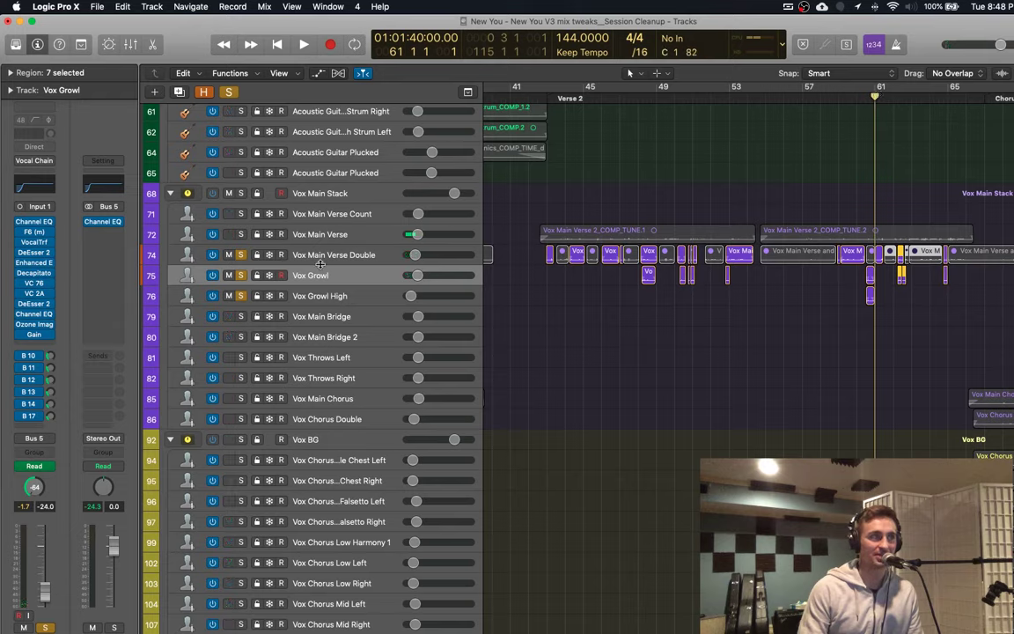
pyautogui.click(241, 234)
pyautogui.press('space')
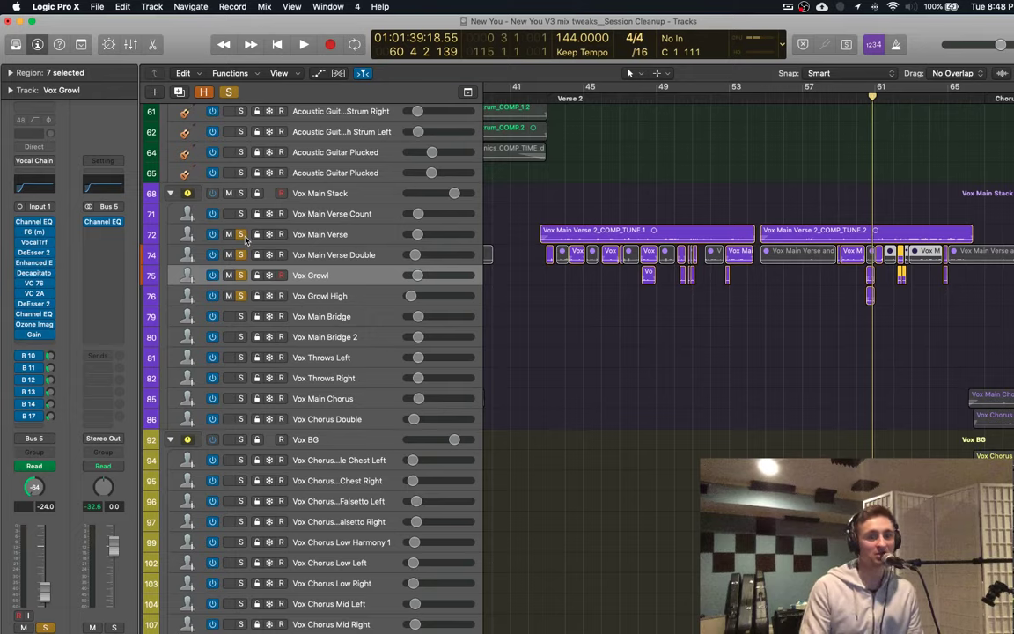
pyautogui.press('space')
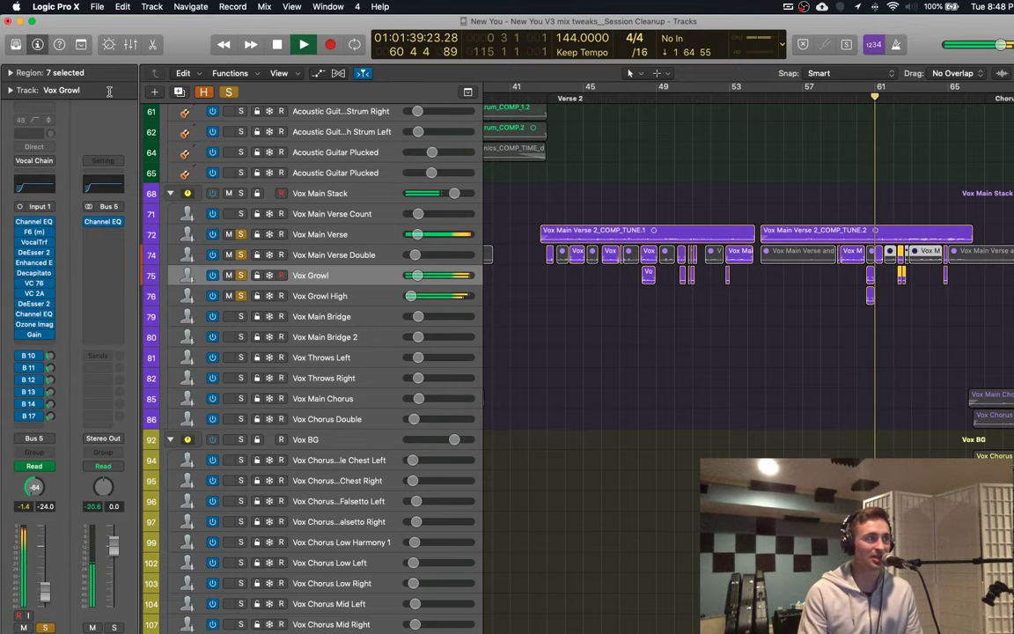
# Step: Clear all track solos and replay the full mix around the last Verse 2 growl near bars 64 and 65
pyautogui.click(231, 93)
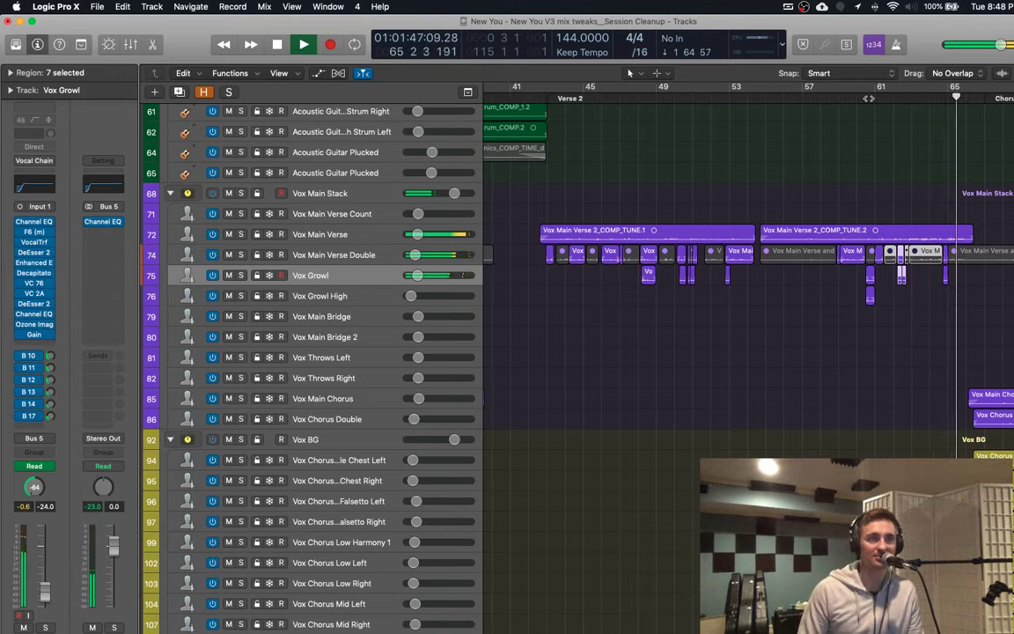
pyautogui.press('space')
pyautogui.click(947, 98)
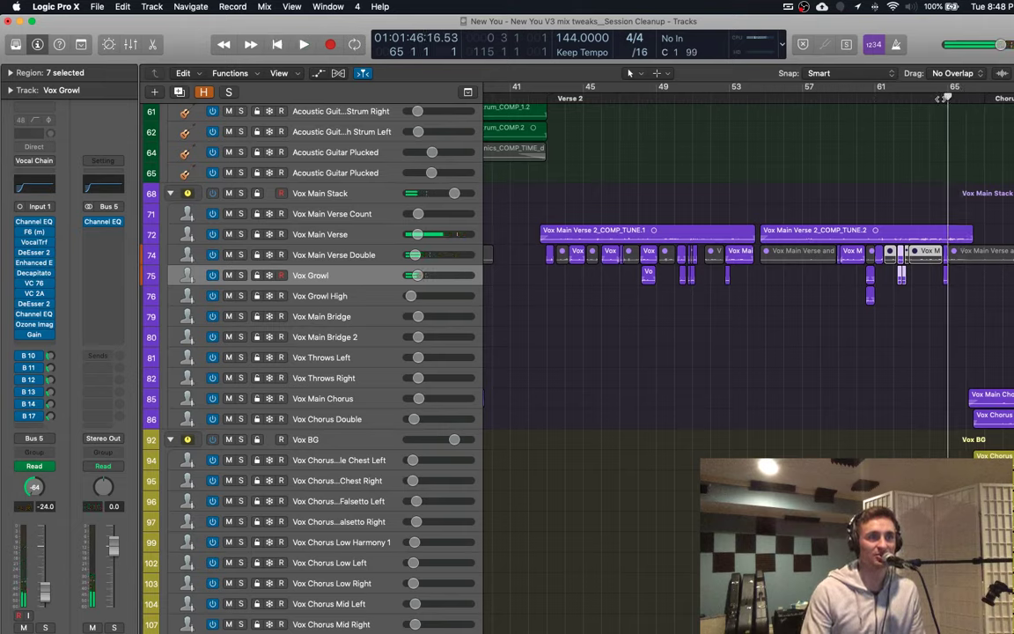
pyautogui.press('space')
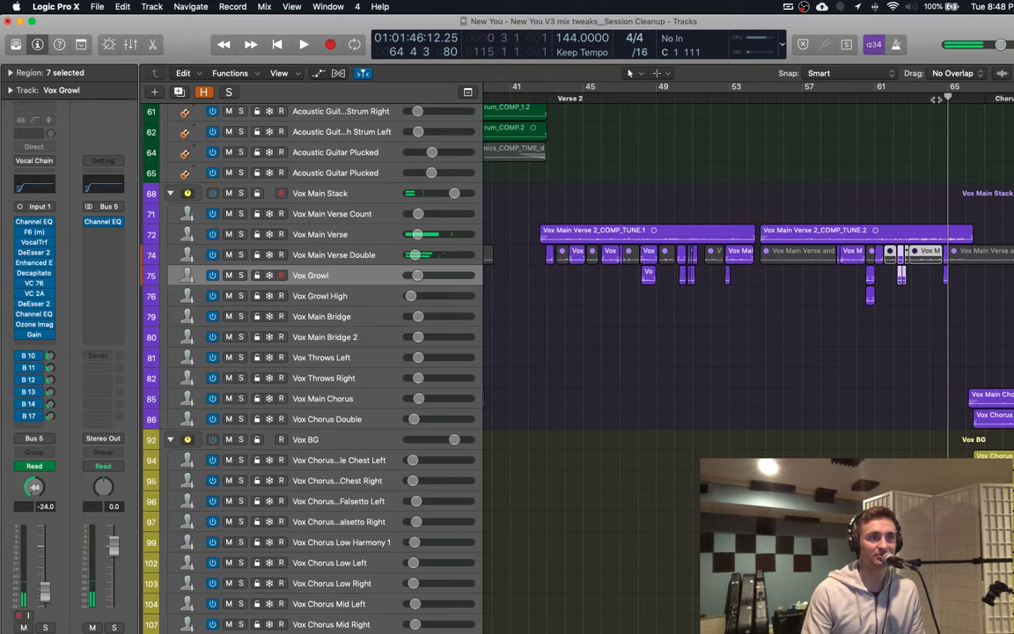
pyautogui.click(936, 99)
pyautogui.press('space')
pyautogui.press('space')
# Step: Show the automation lanes of the main vocal tracks around the end of Verse 2 and play from bar 64
pyautogui.press('a')
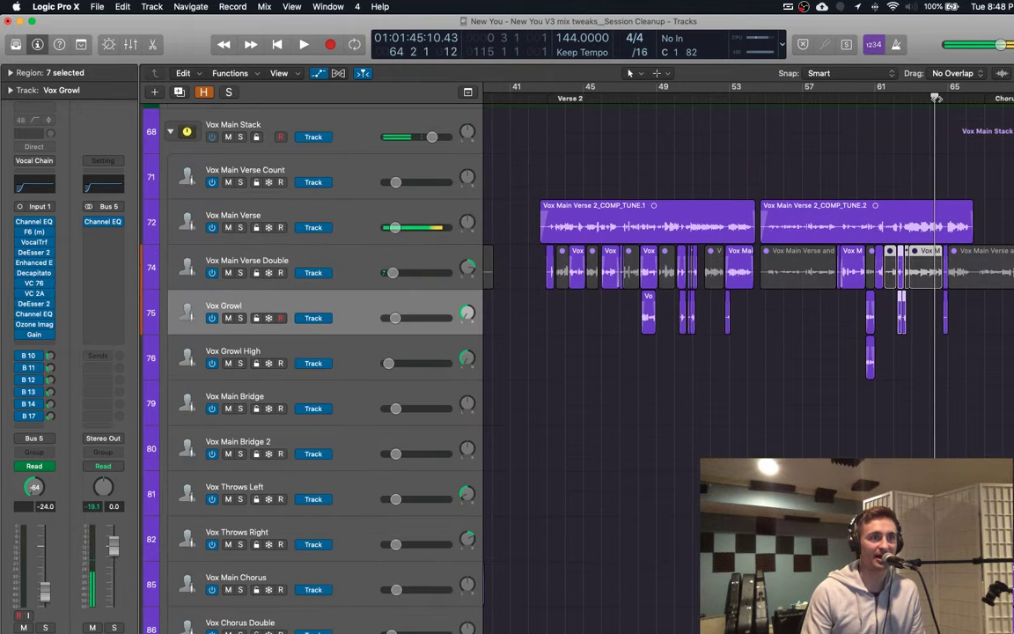
pyautogui.press('a')
pyautogui.press('a')
pyautogui.press('a')
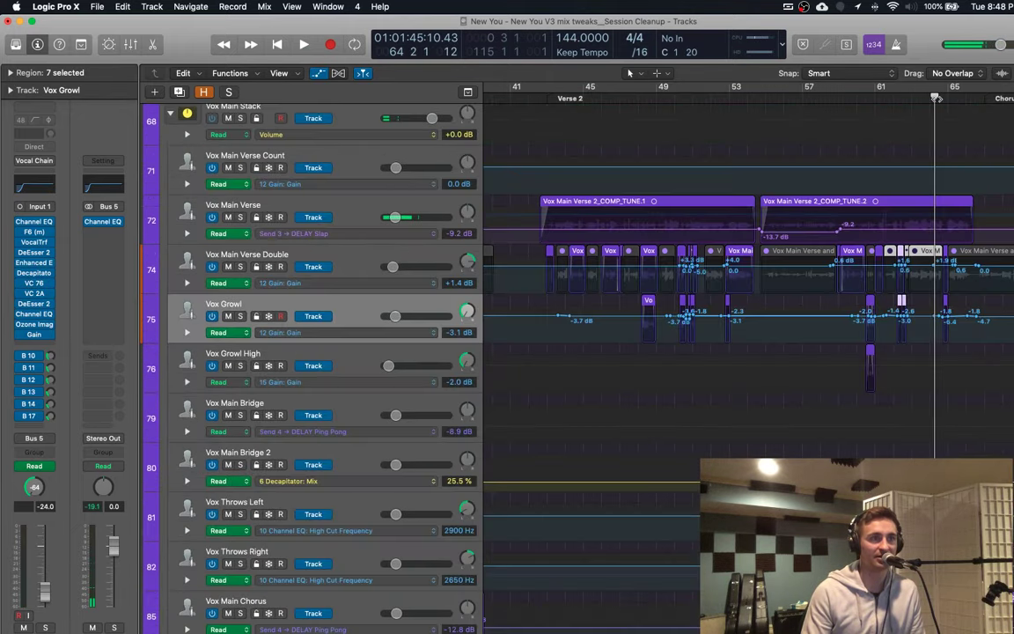
pyautogui.press('super+Right')
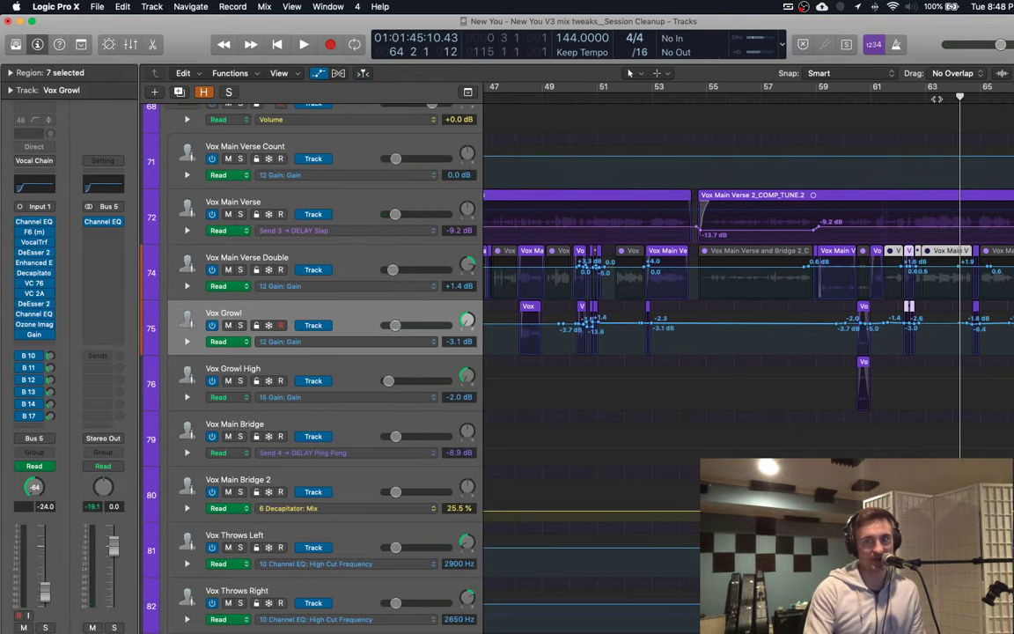
pyautogui.press('space')
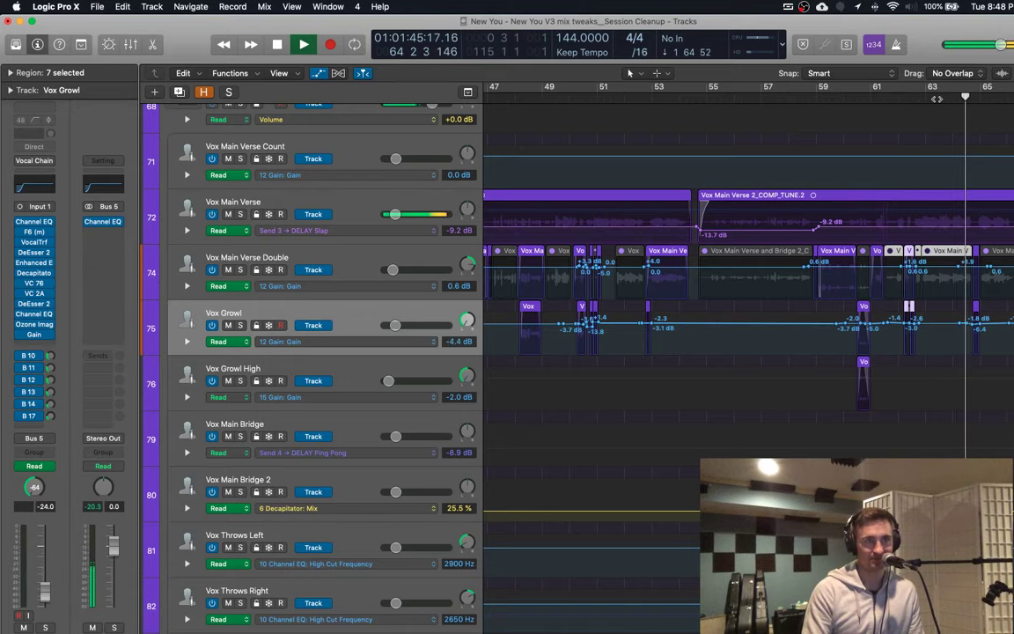
# Step: Stop playback and look over the whole arrangement from the vocal stacks up to the DRUM BUS tracks
pyautogui.press('space')
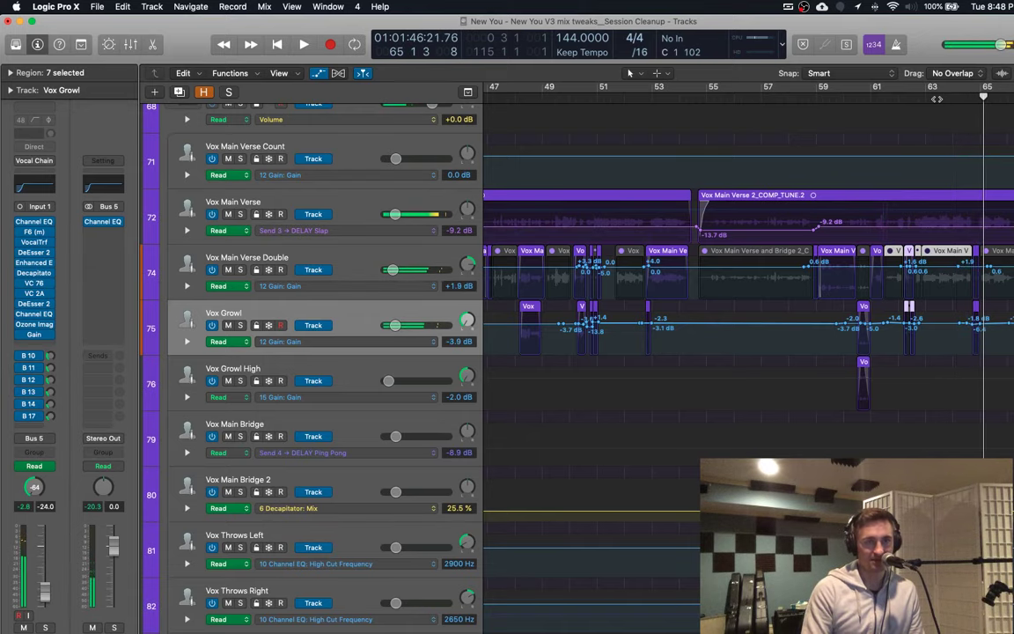
pyautogui.press('super+Left')
pyautogui.press('super+Left')
pyautogui.press('super+Left')
pyautogui.press('super+Left')
pyautogui.press('super+Left')
pyautogui.press('super+Left')
pyautogui.scroll(-6, 846, 254)
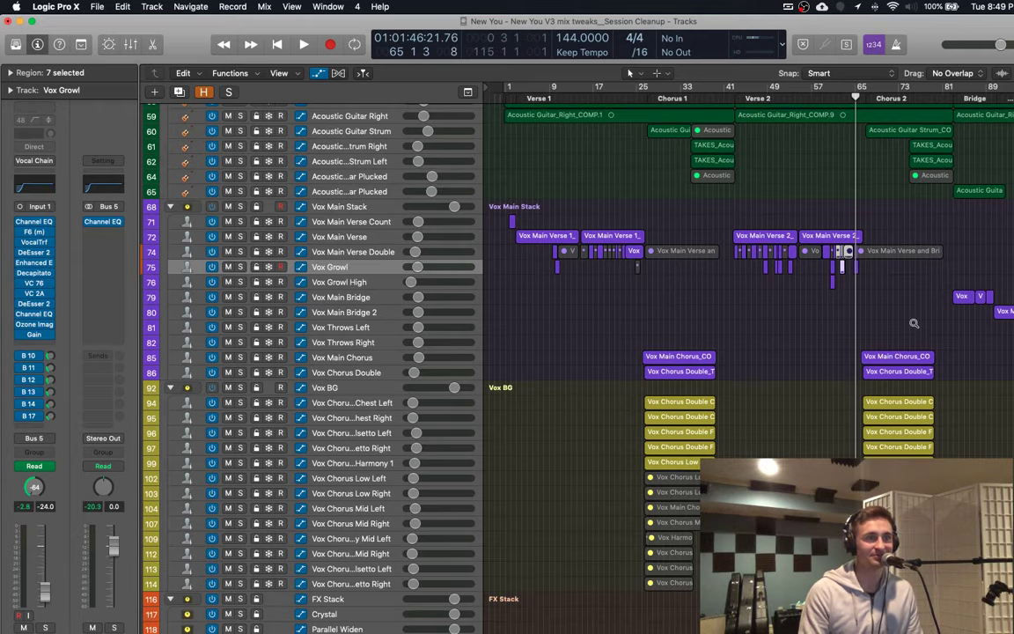
pyautogui.scroll(2, 914, 323)
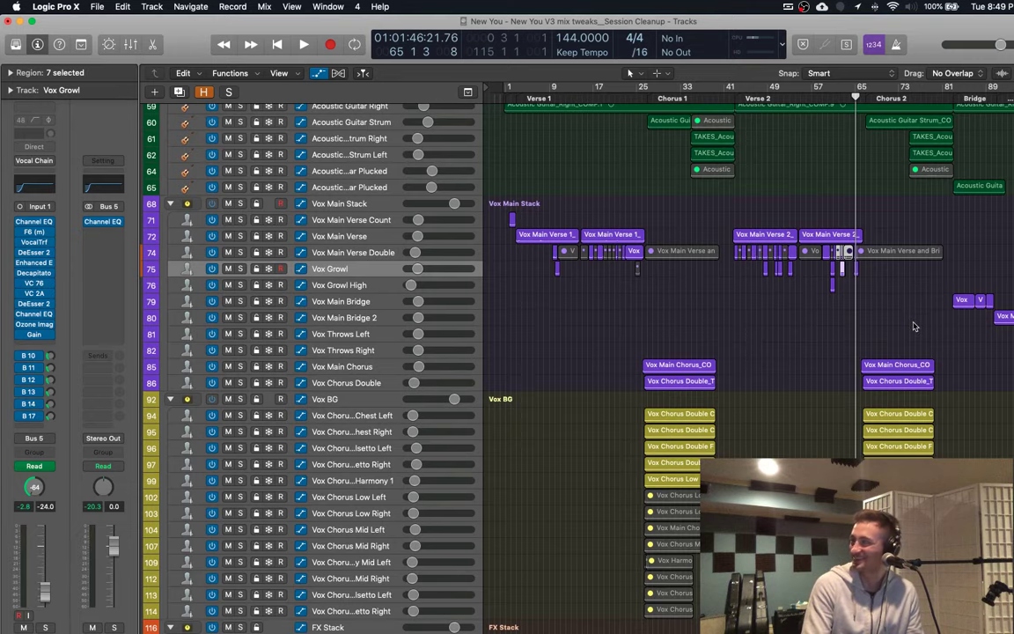
pyautogui.scroll(10, 913, 326)
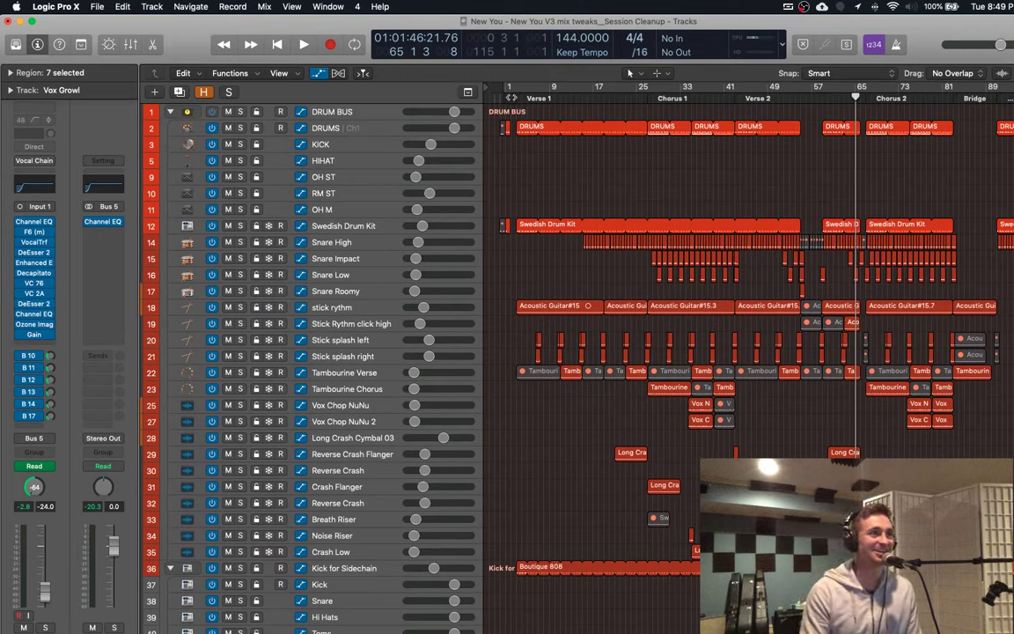
# Step: Return the playhead to the start of the song at bar 1 and turn on cycle mode
pyautogui.press('Return')
pyautogui.press('Return')
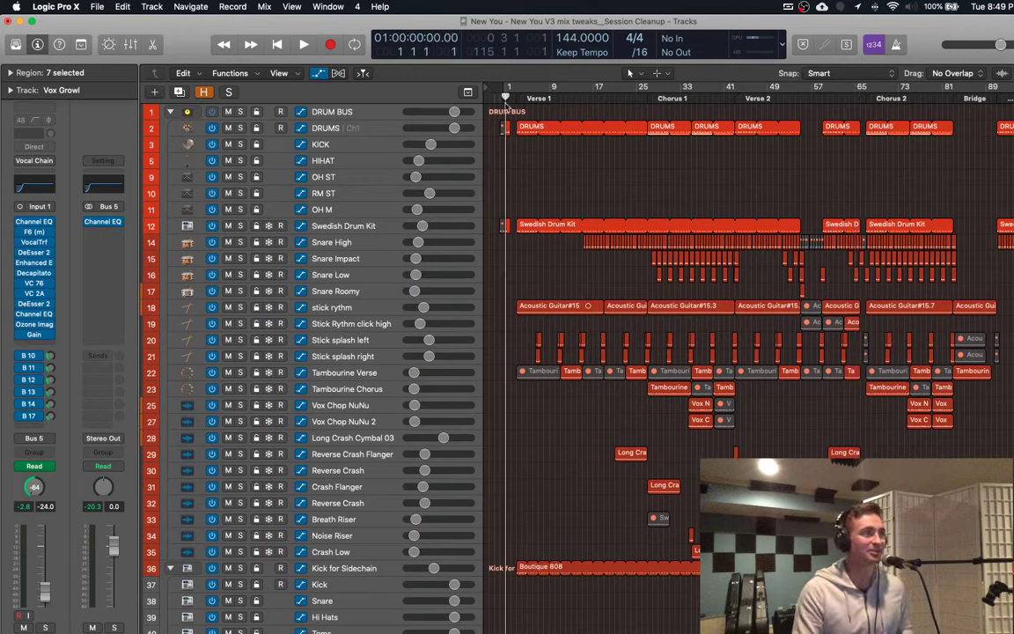
pyautogui.press('c')
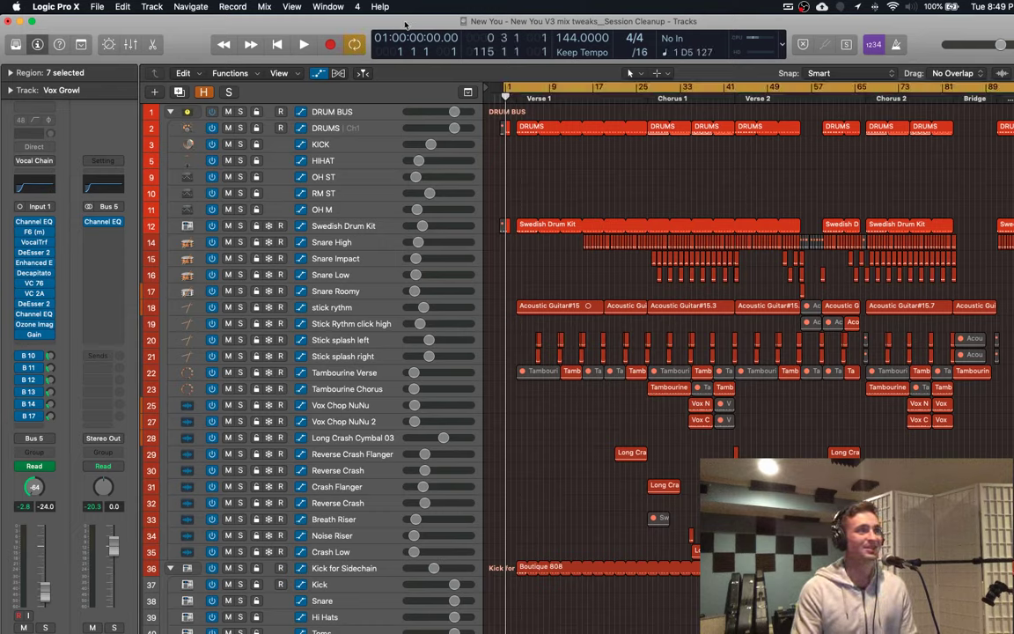